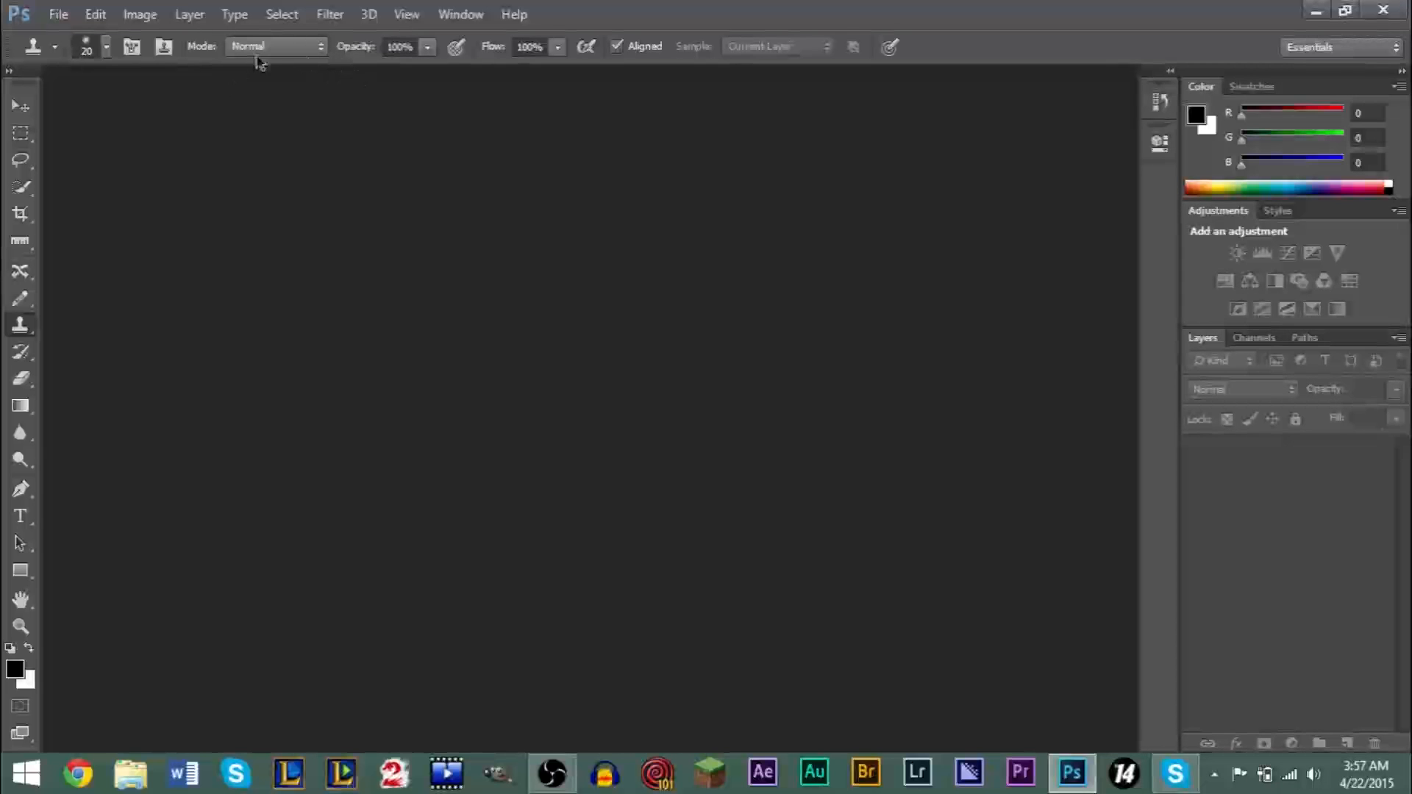
- Open LighthouseOriginal.jpg from the Pictures folder
left_click(55, 20)
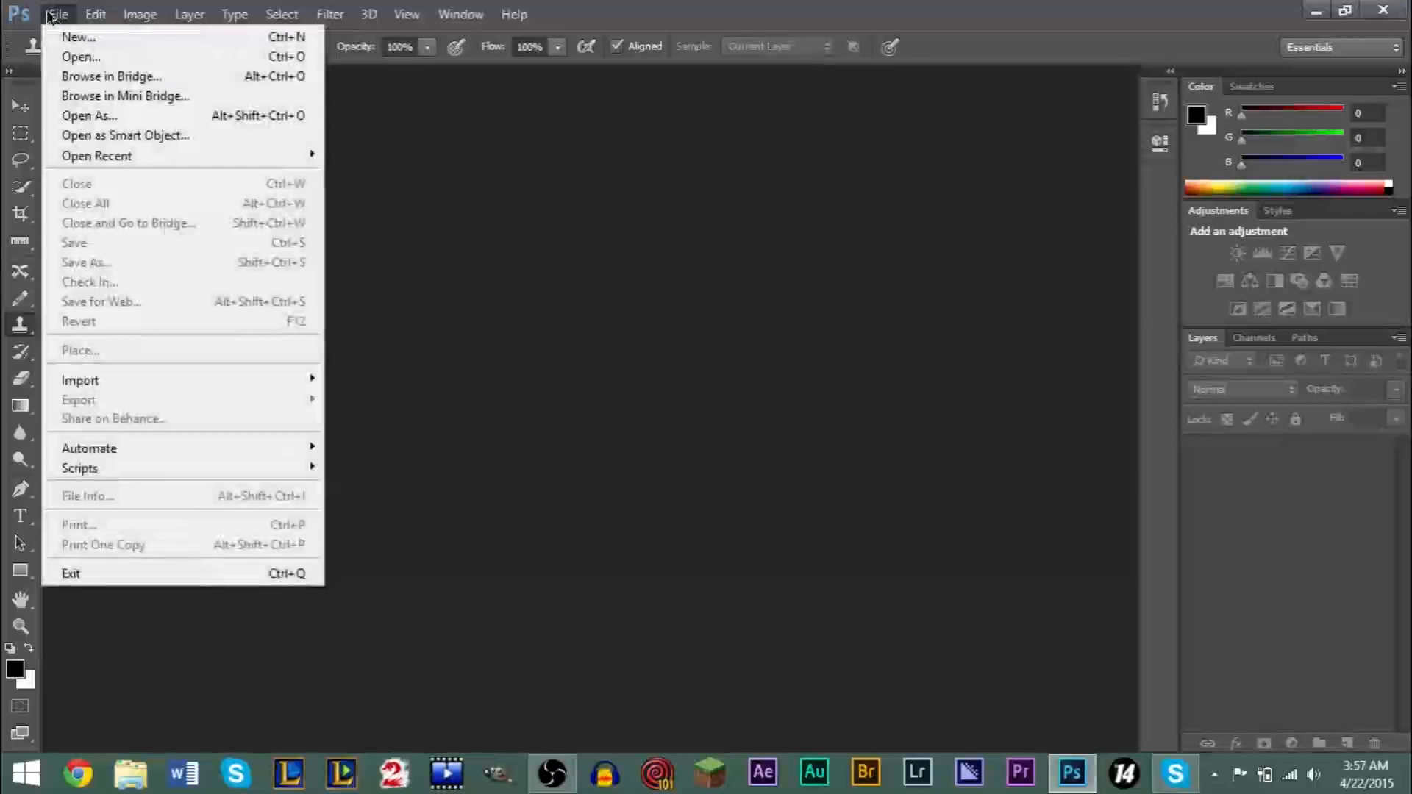
left_click(70, 54)
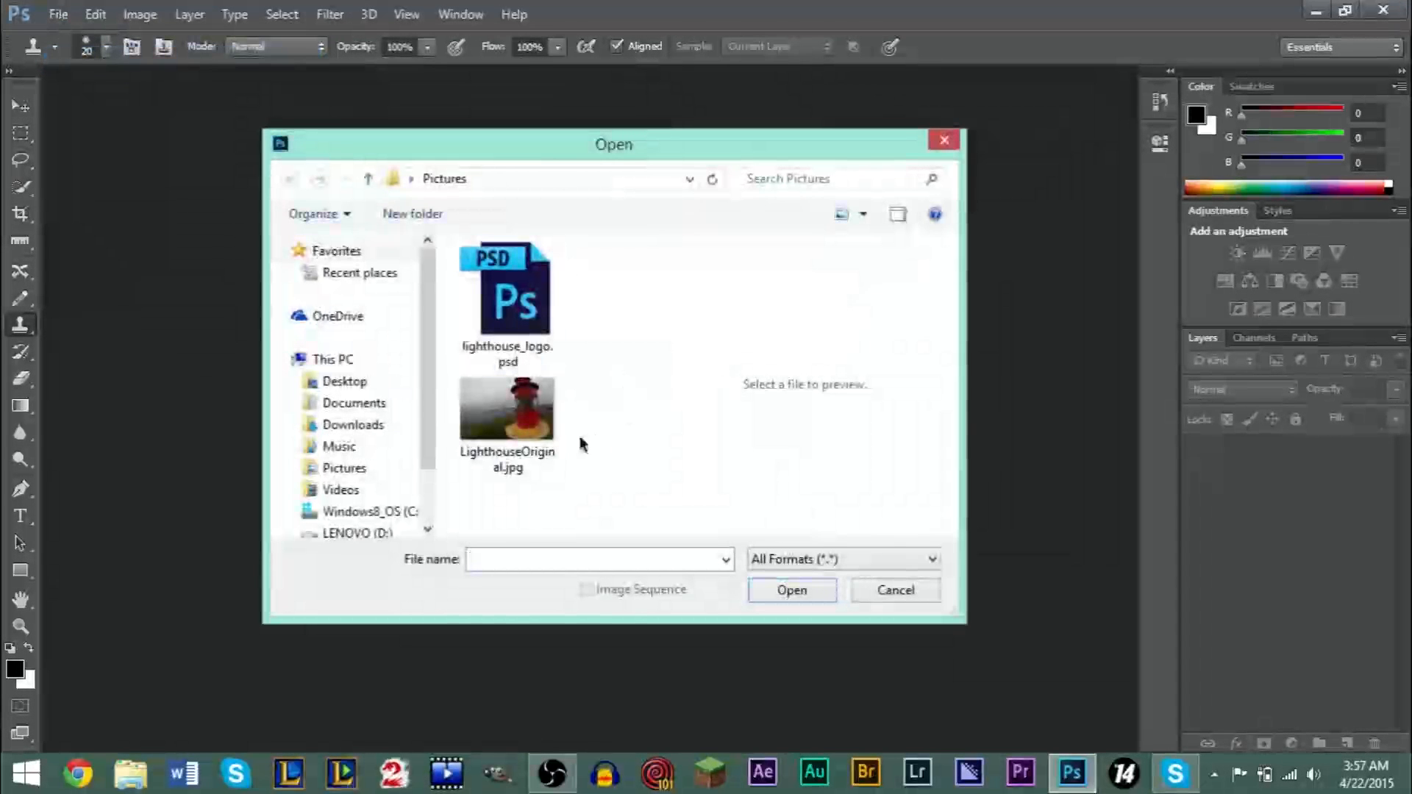
double_click(518, 430)
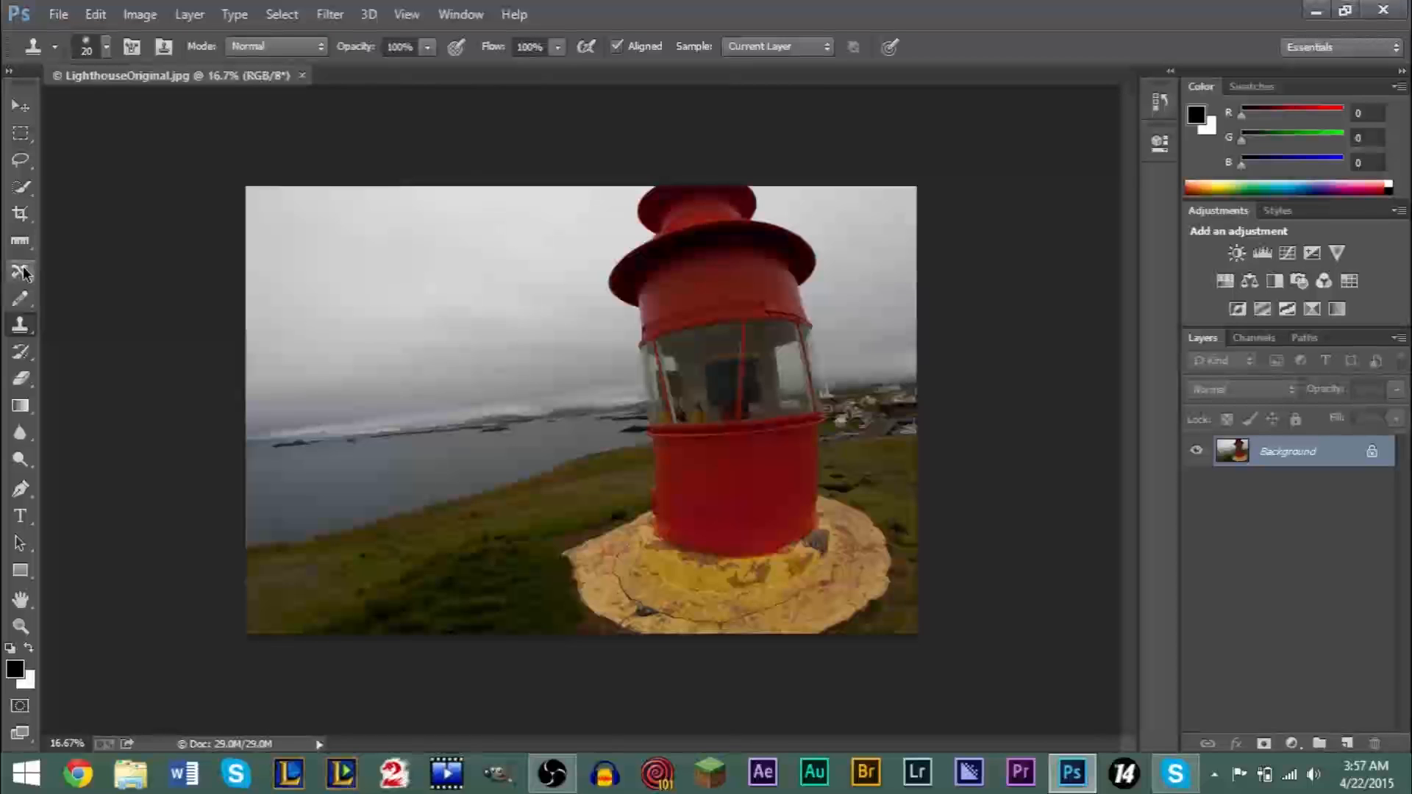
- Start cropping the lighthouse photo with the Crop tool using the 16 : 9 ratio preset
left_click(20, 225)
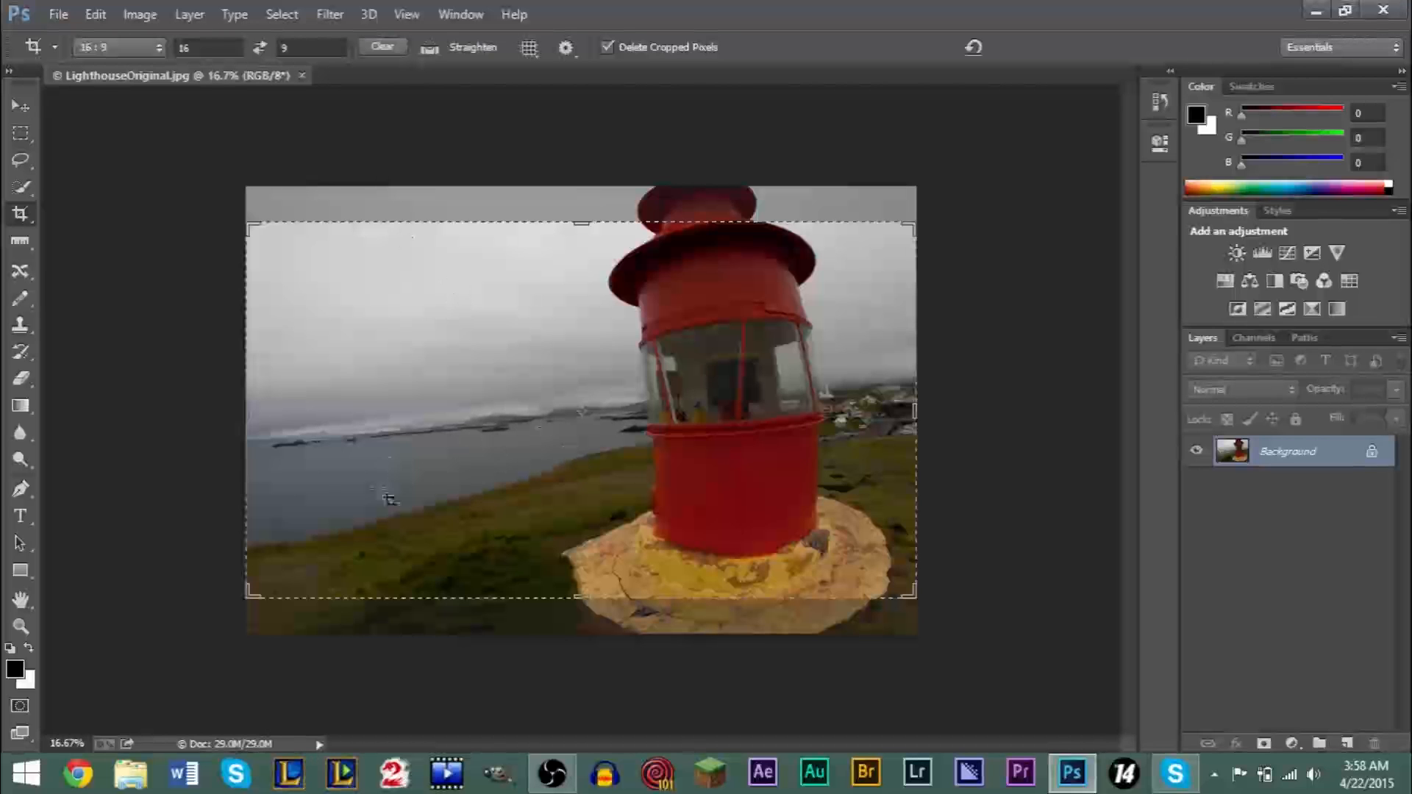
mouse_move(581, 597)
left_mouse_down()
mouse_move(585, 630)
mouse_move(609, 578)
mouse_move(591, 531)
mouse_move(596, 603)
left_mouse_up()
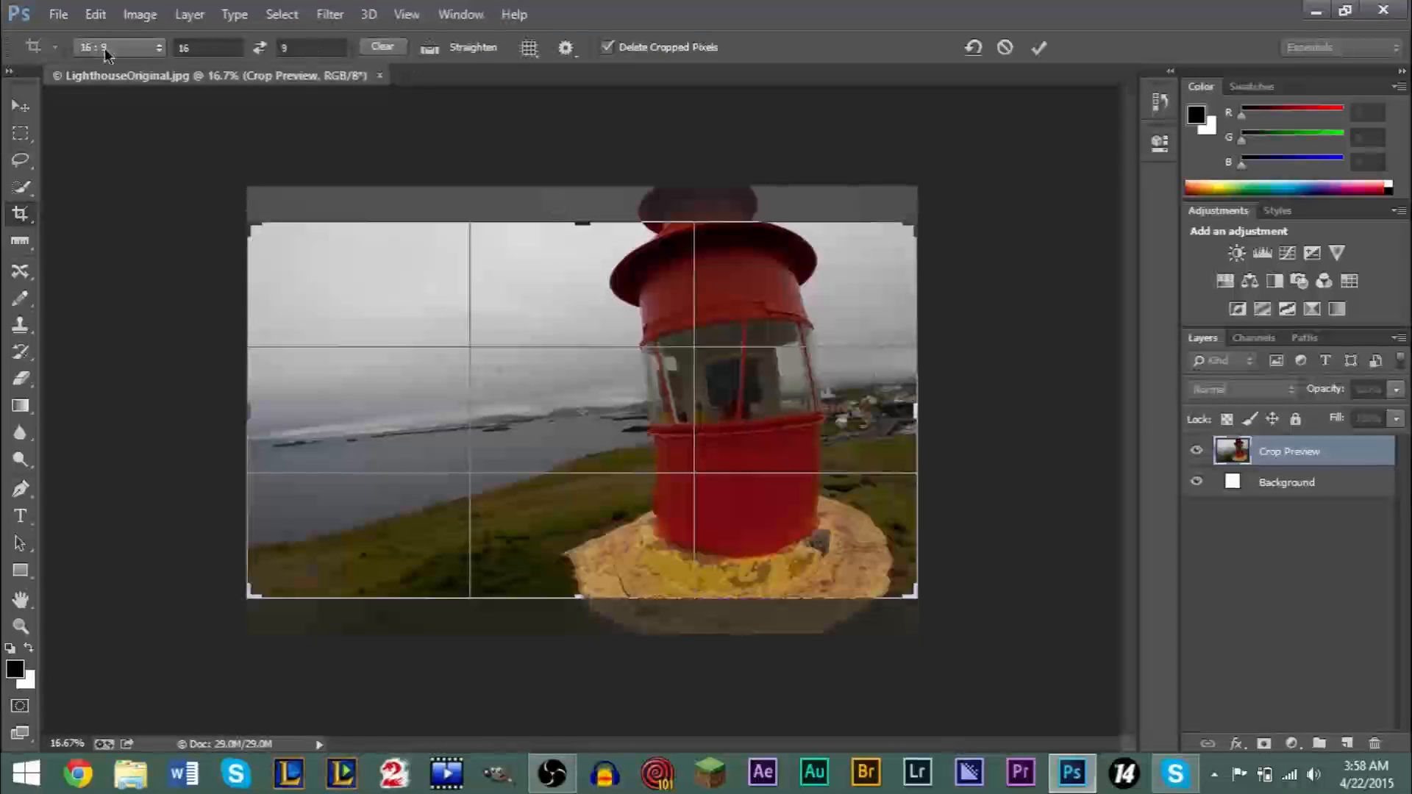
left_click(148, 56)
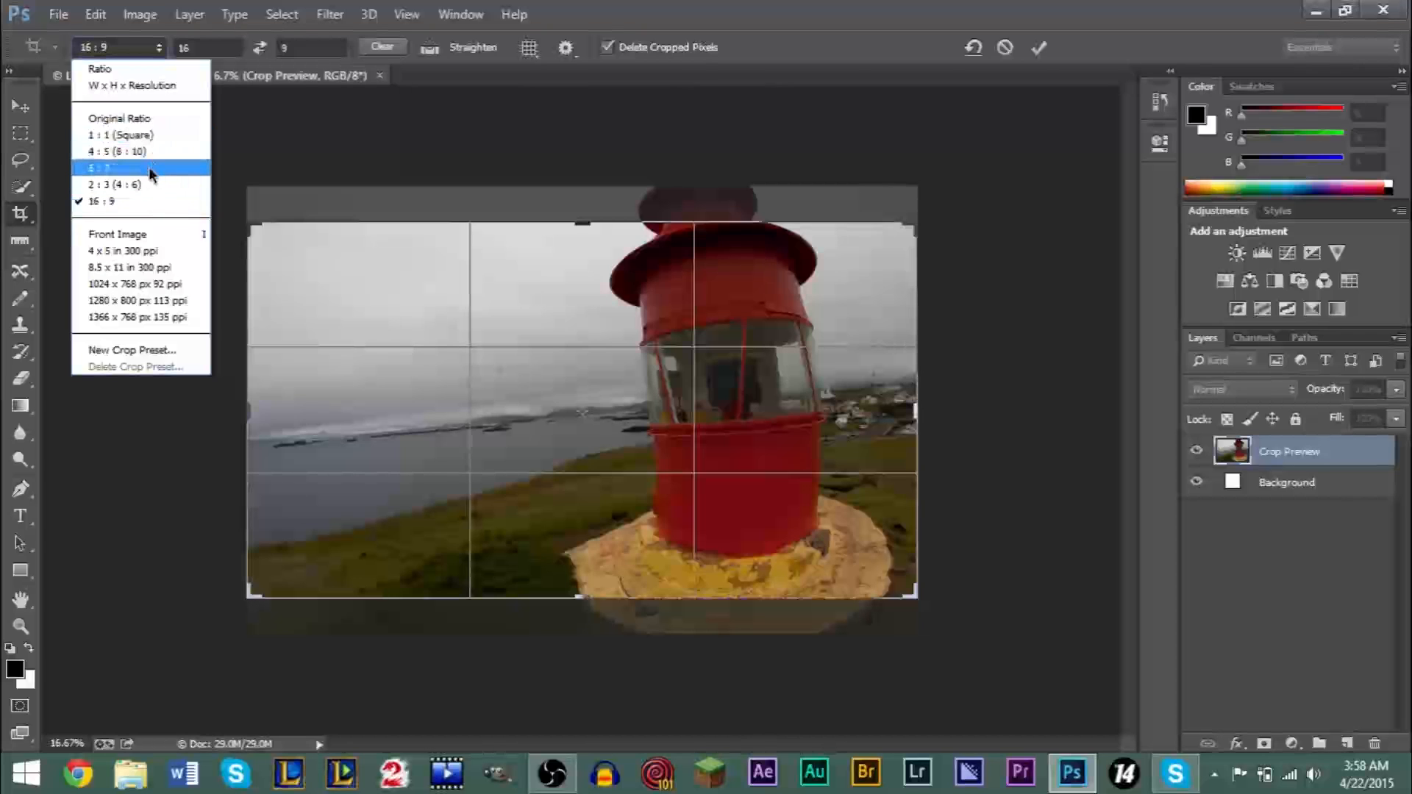
left_click(122, 203)
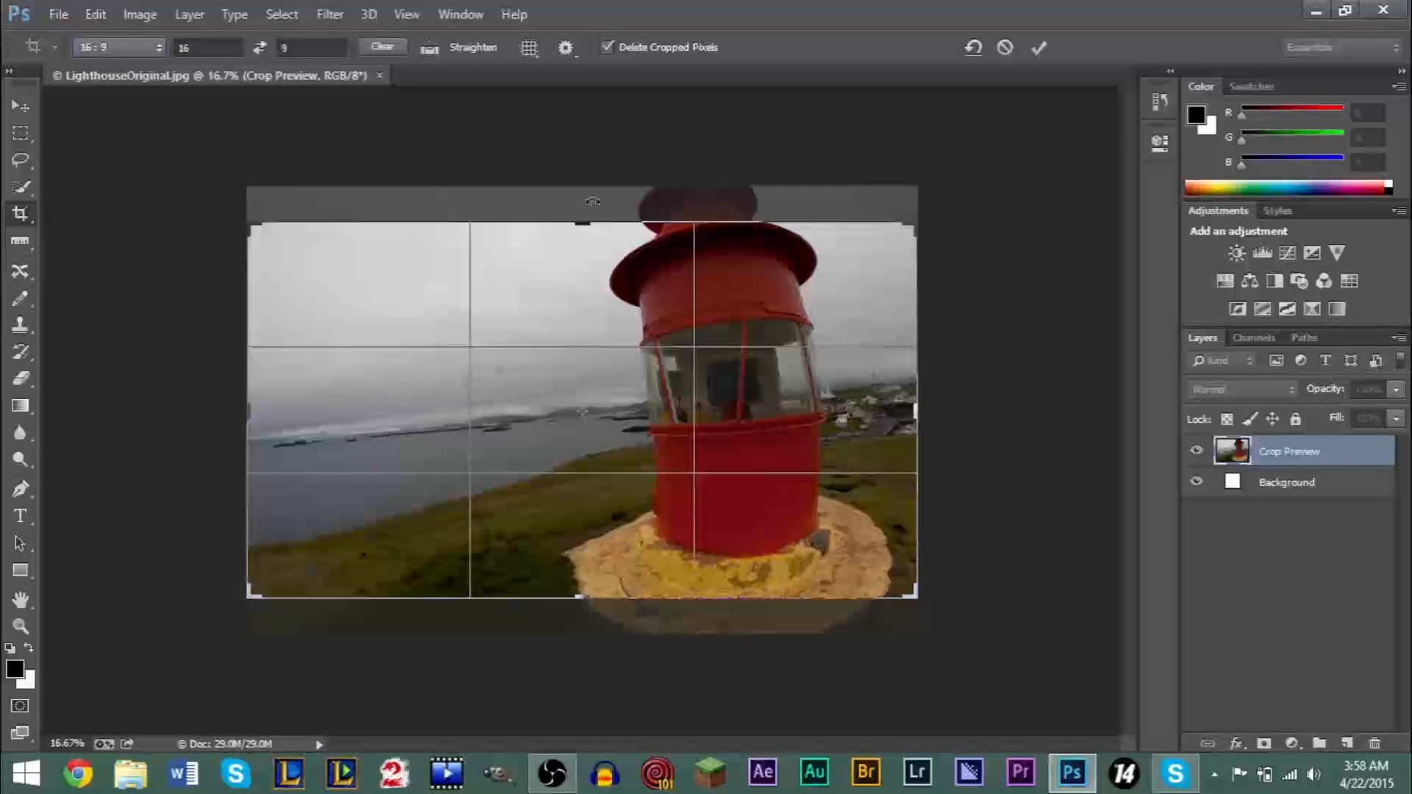
left_click_drag(257, 236, 229, 262)
- Try the 2 : 3 (4 : 6), 5 : 7 and Original Ratio presets on the crop frame, ending with 5 : 7
left_click(98, 55)
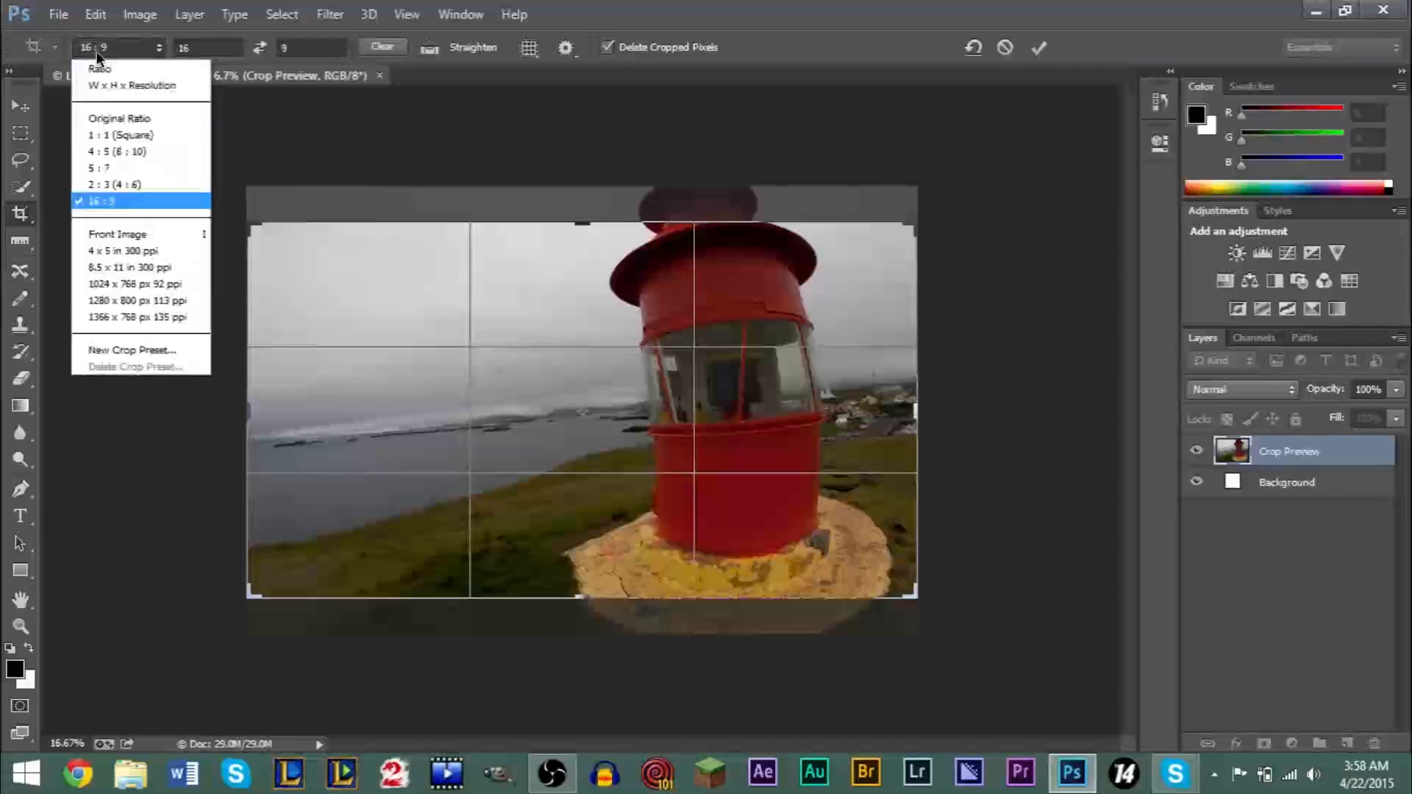
left_click(112, 184)
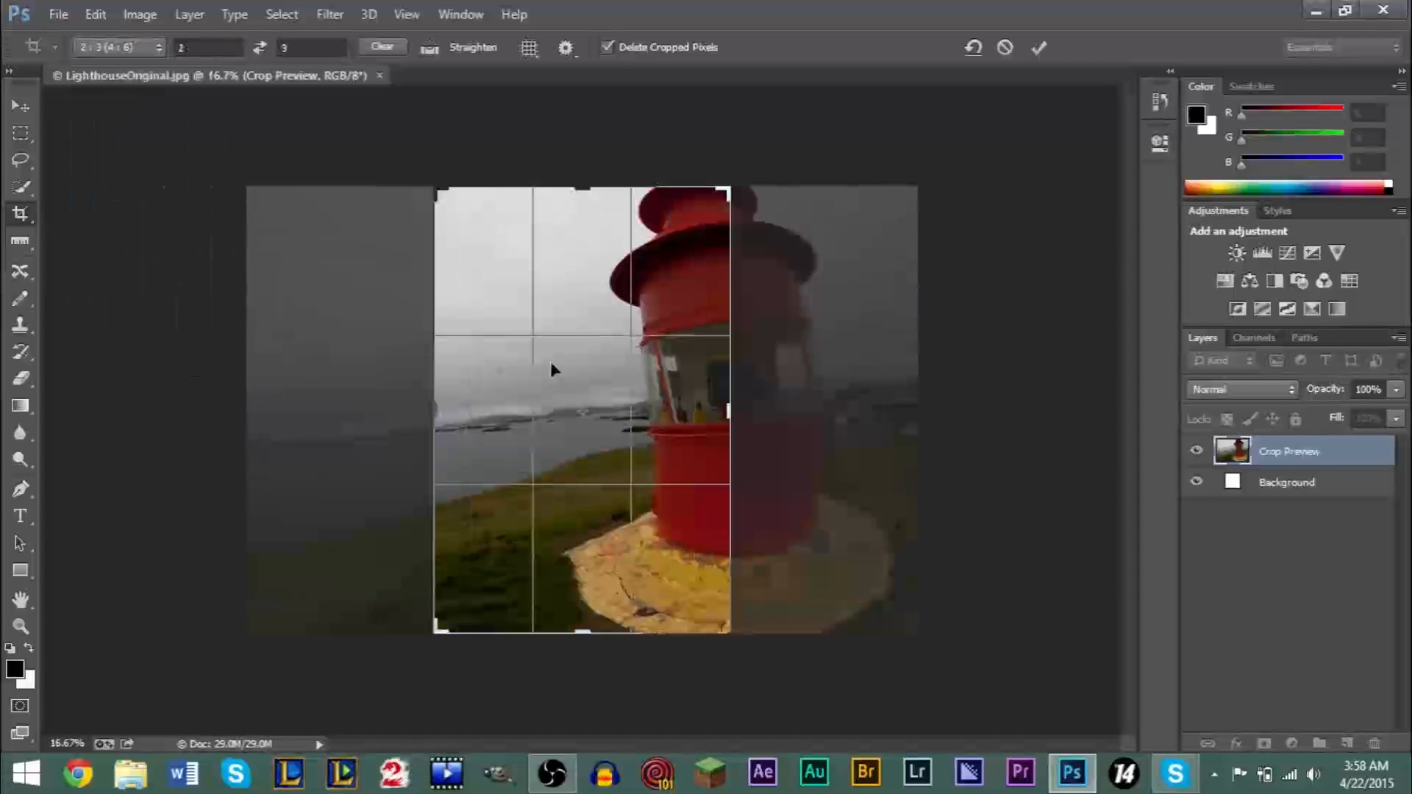
left_click(141, 47)
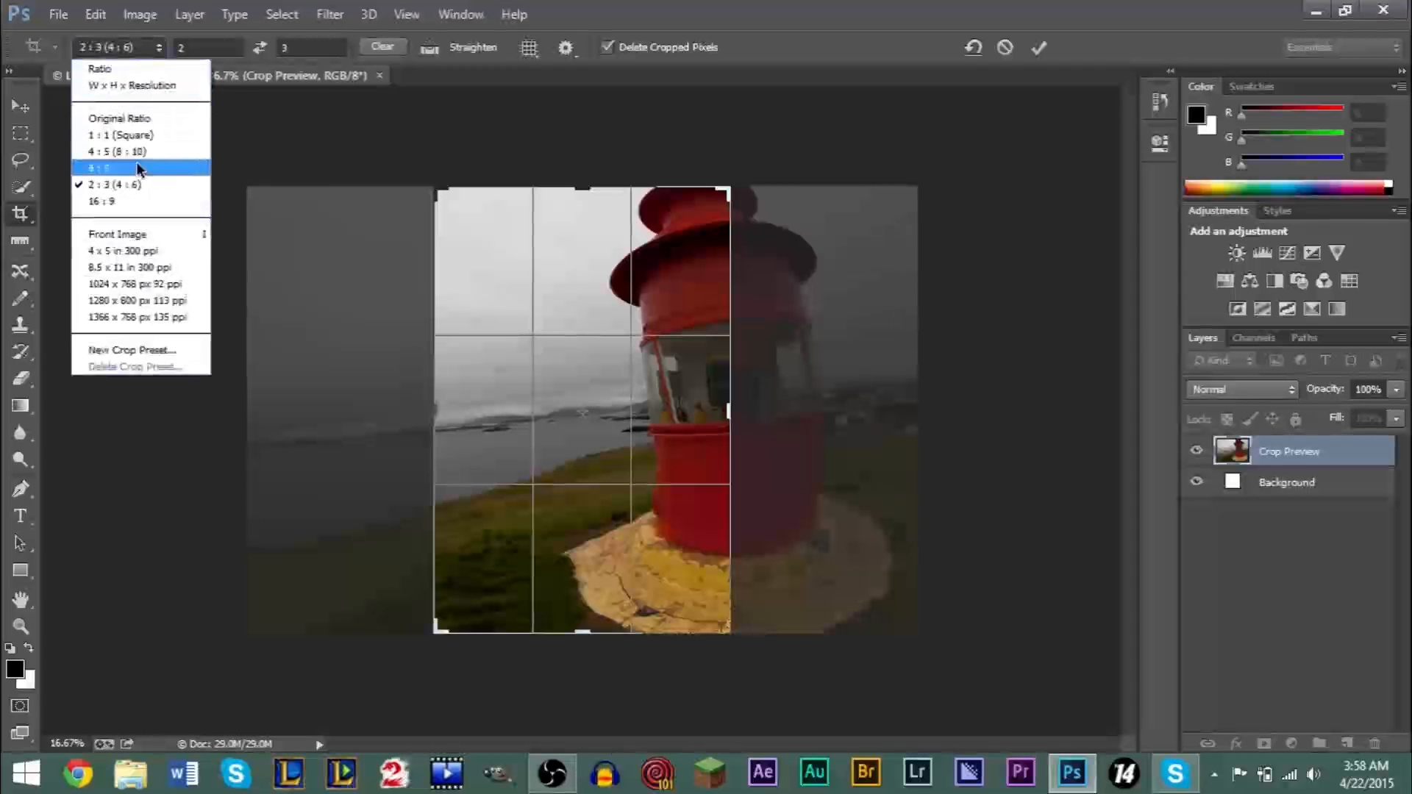
left_click(136, 162)
left_click(142, 52)
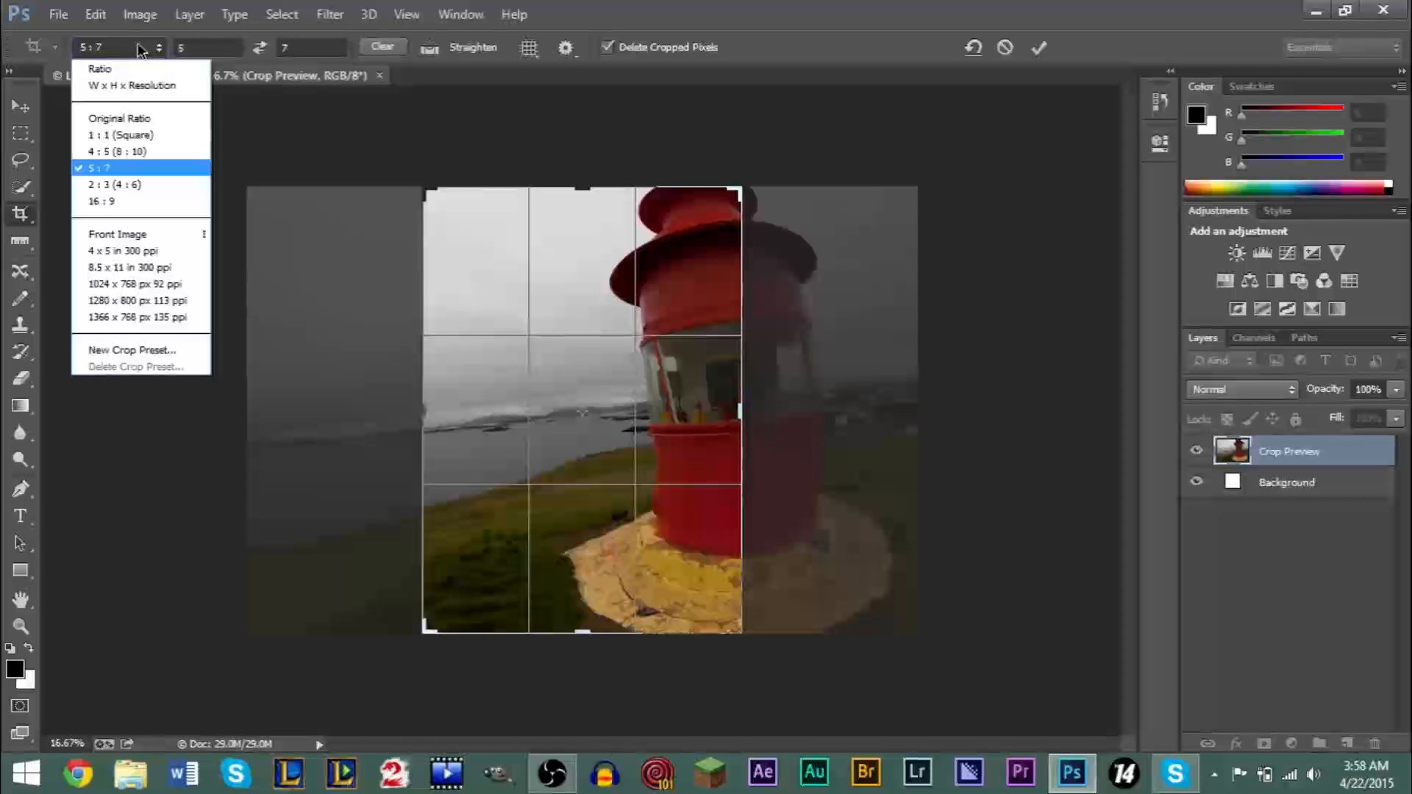
left_click(142, 119)
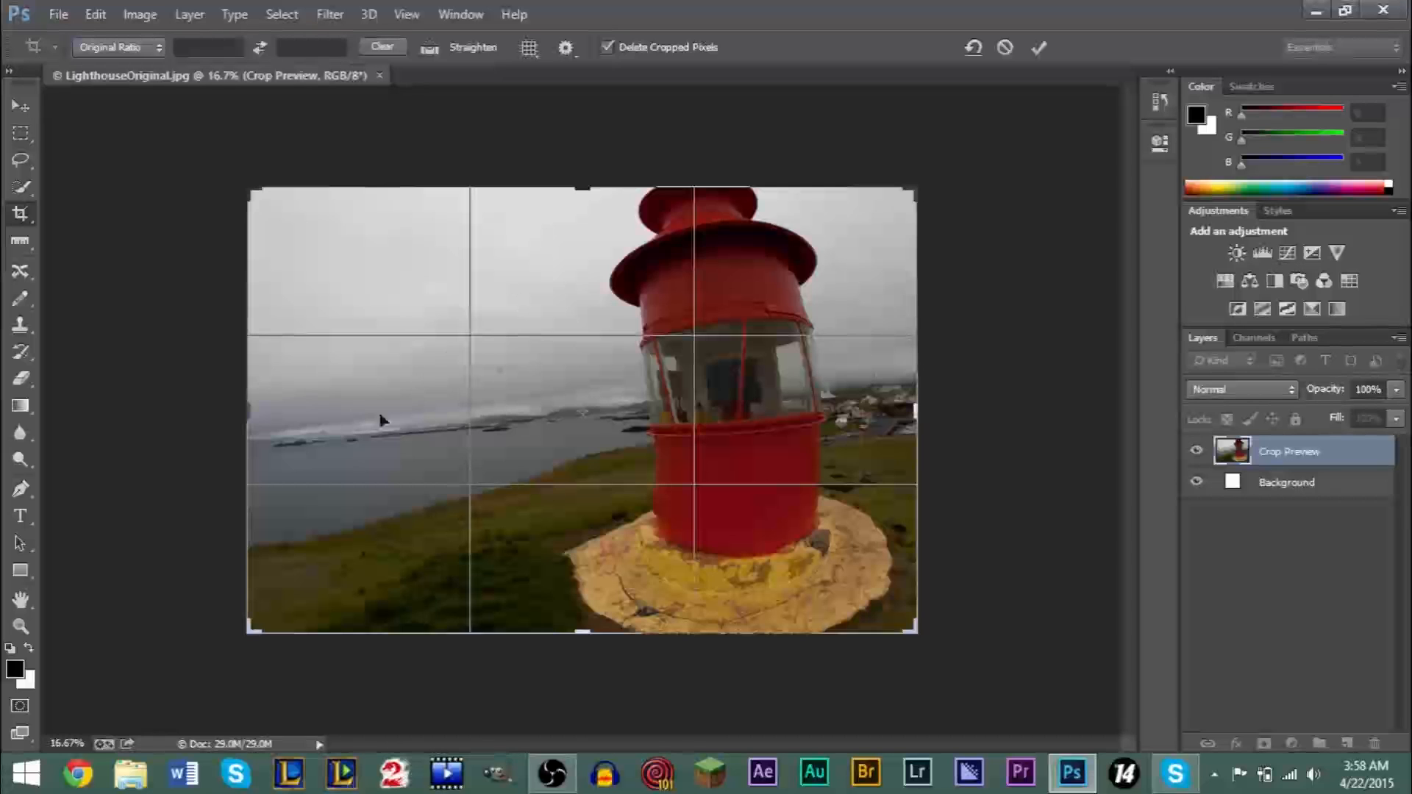
left_click(136, 49)
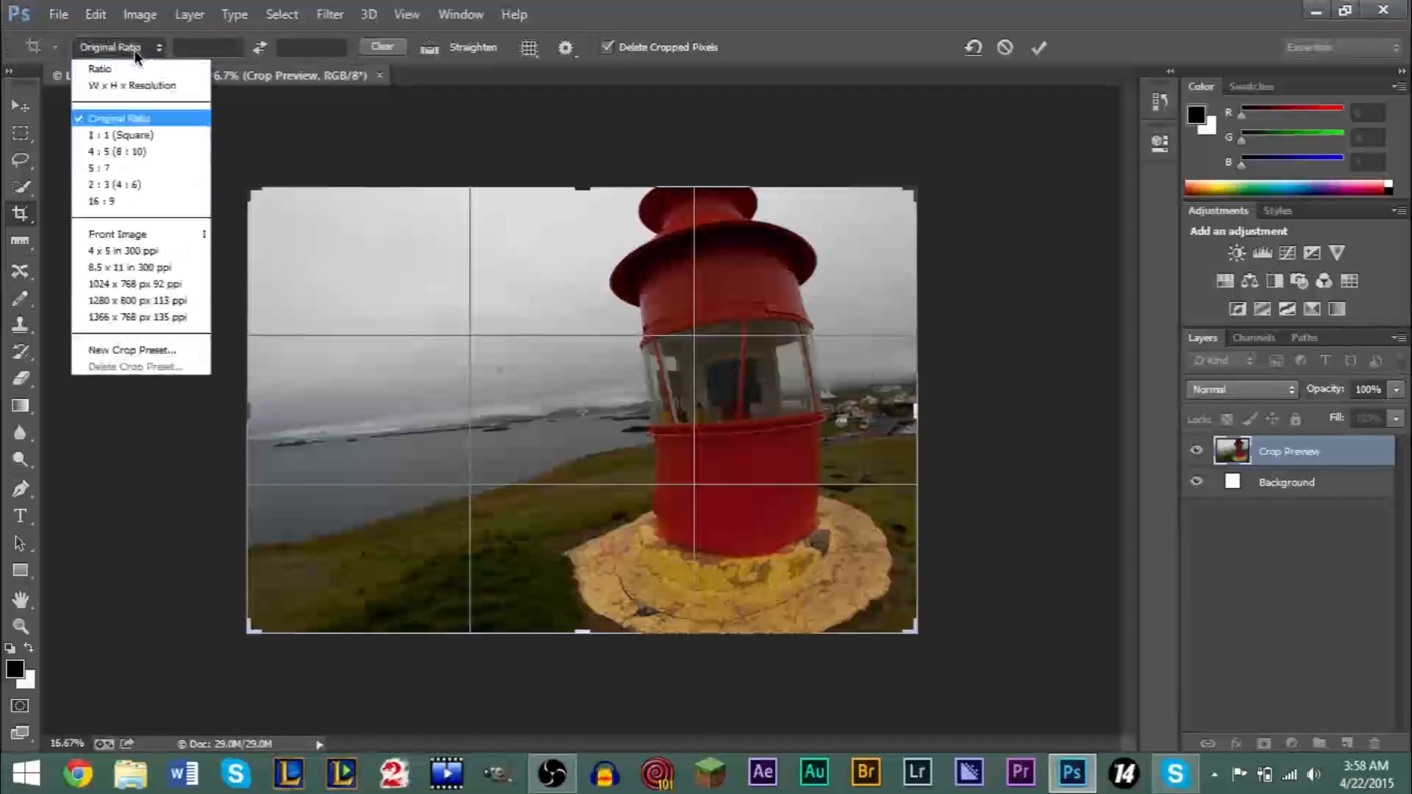
left_click(101, 168)
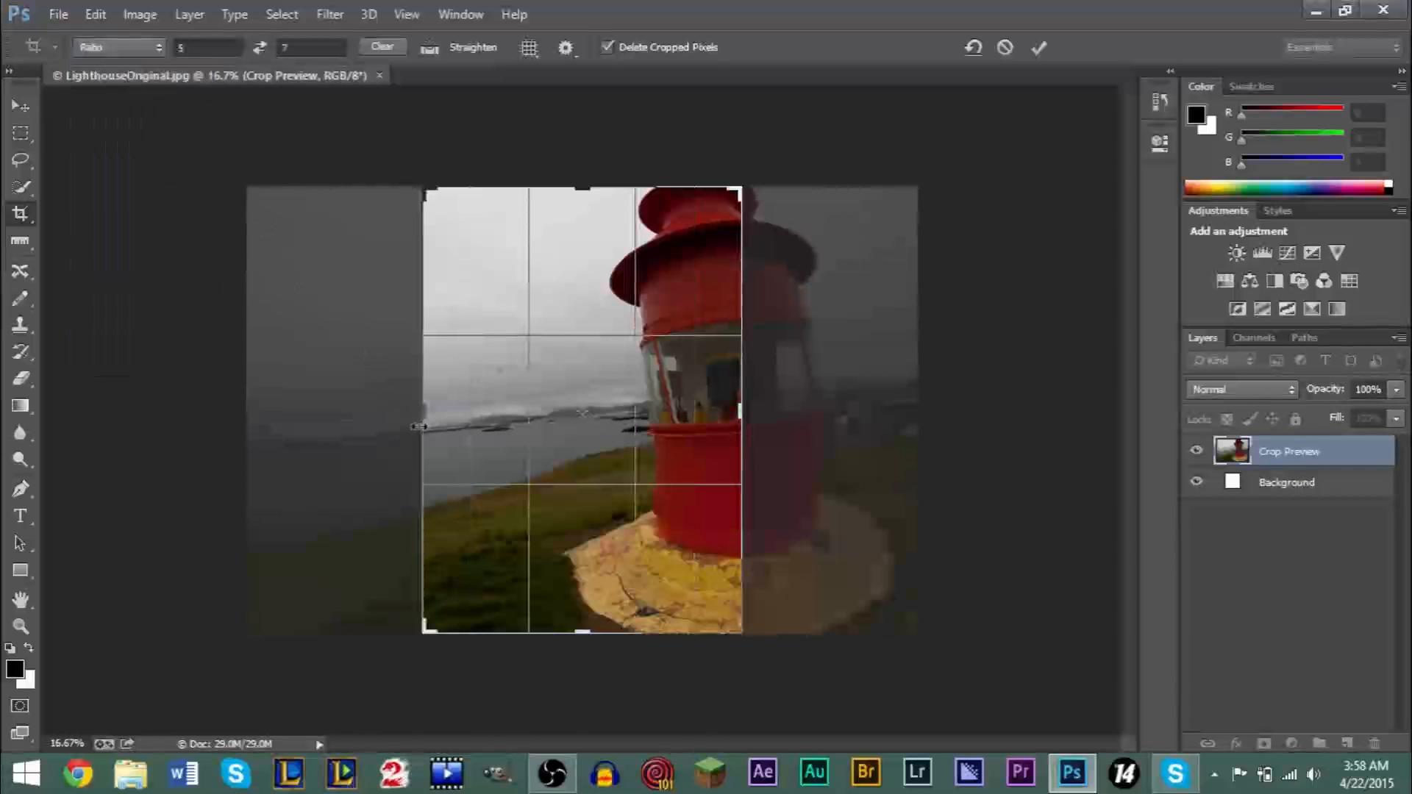
mouse_move(423, 419)
left_mouse_down()
mouse_move(380, 424)
mouse_move(421, 417)
left_mouse_up()
- Crop the photo by W x H x Resolution at 1920 x 1080 px and 240 px/in, shifting the image slightly upward within the frame
left_click(117, 48)
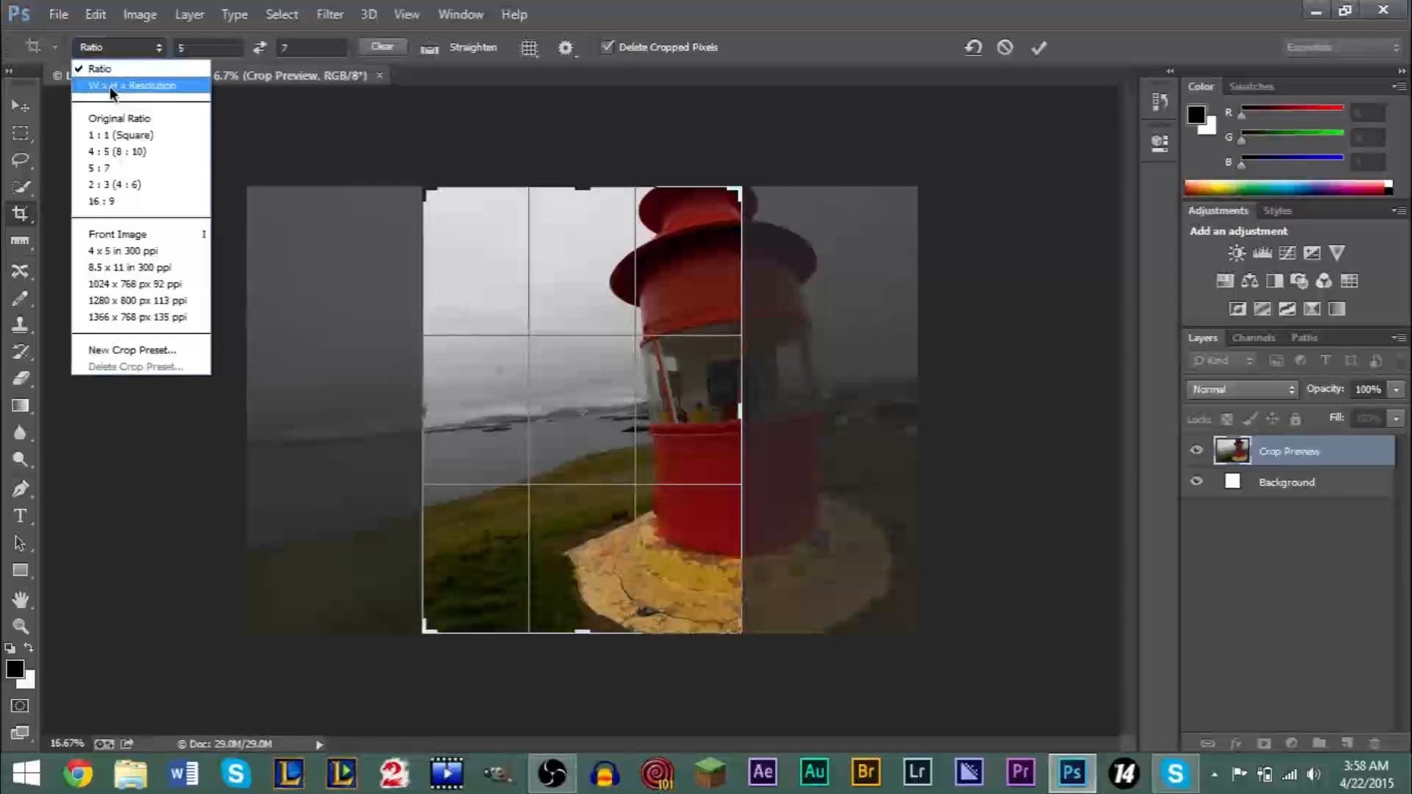
left_click(111, 87)
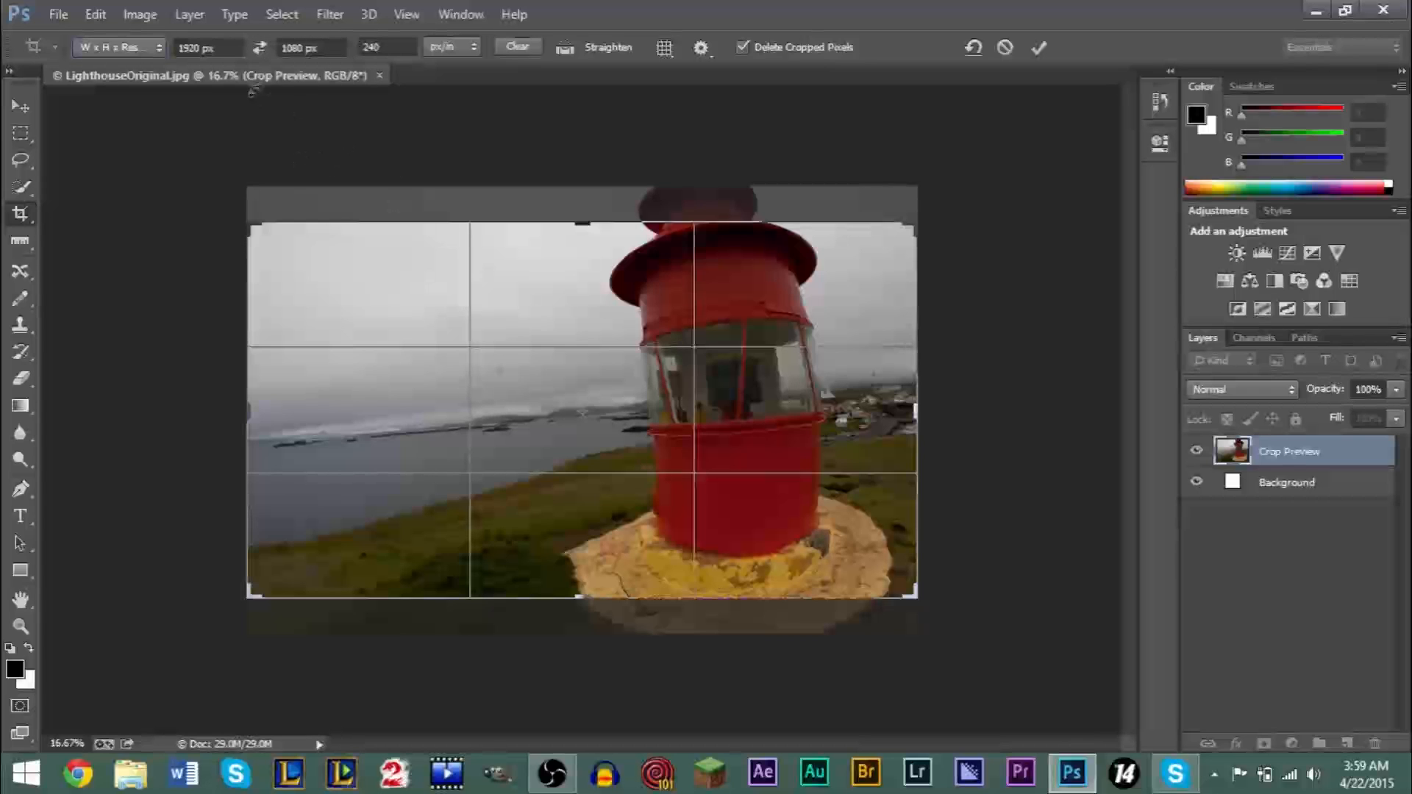
left_click_drag(231, 50, 166, 58)
left_click_drag(320, 50, 261, 52)
left_click(338, 43)
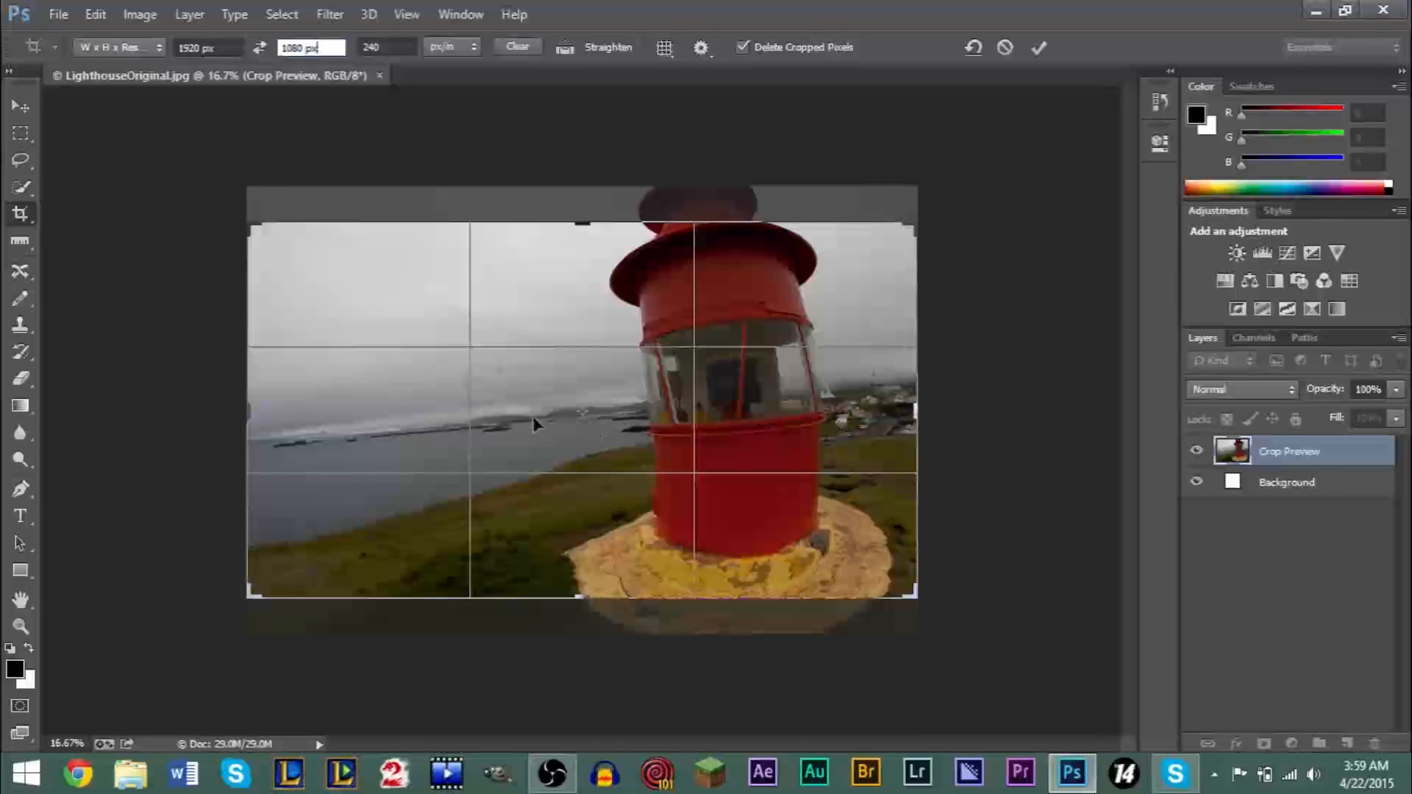
left_click_drag(532, 416, 531, 395)
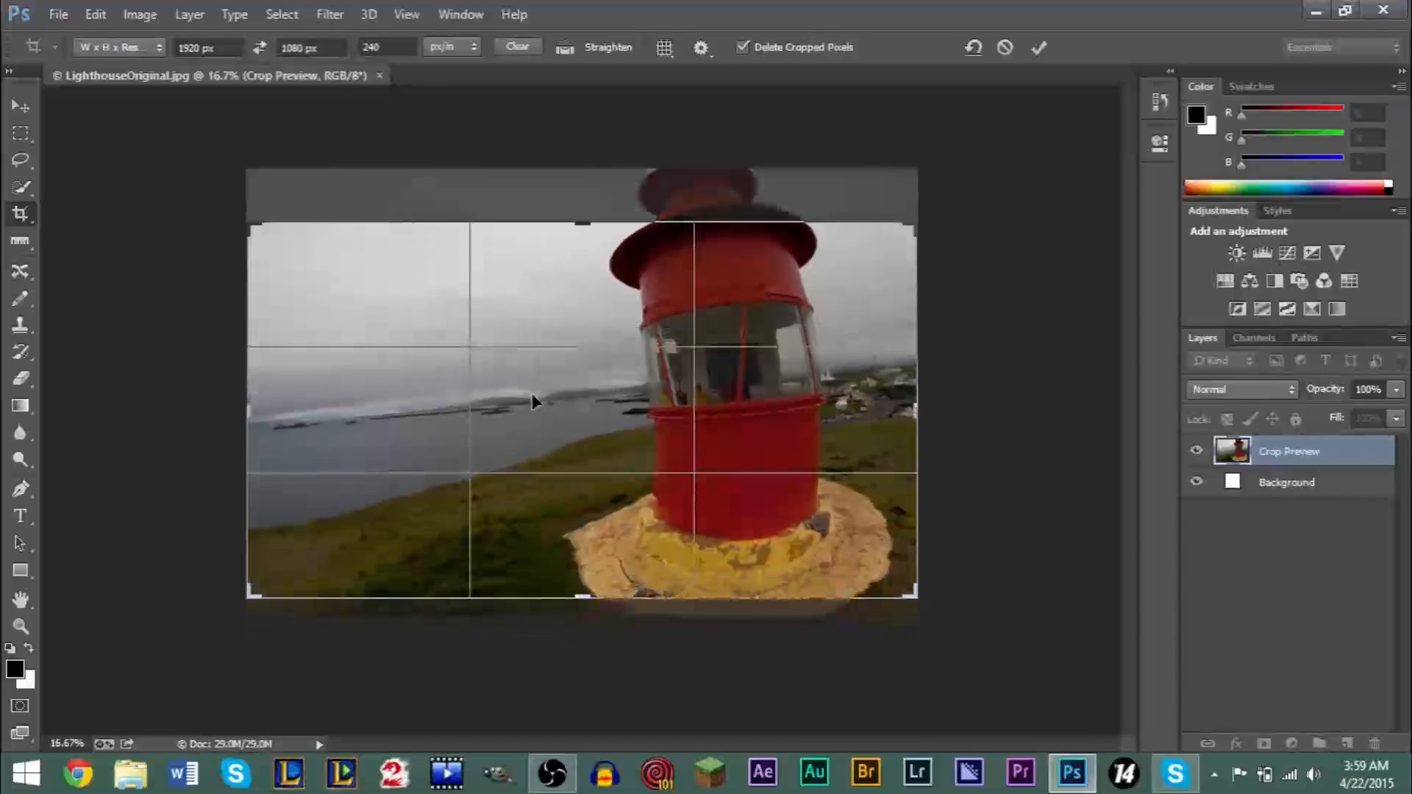
key("Return")
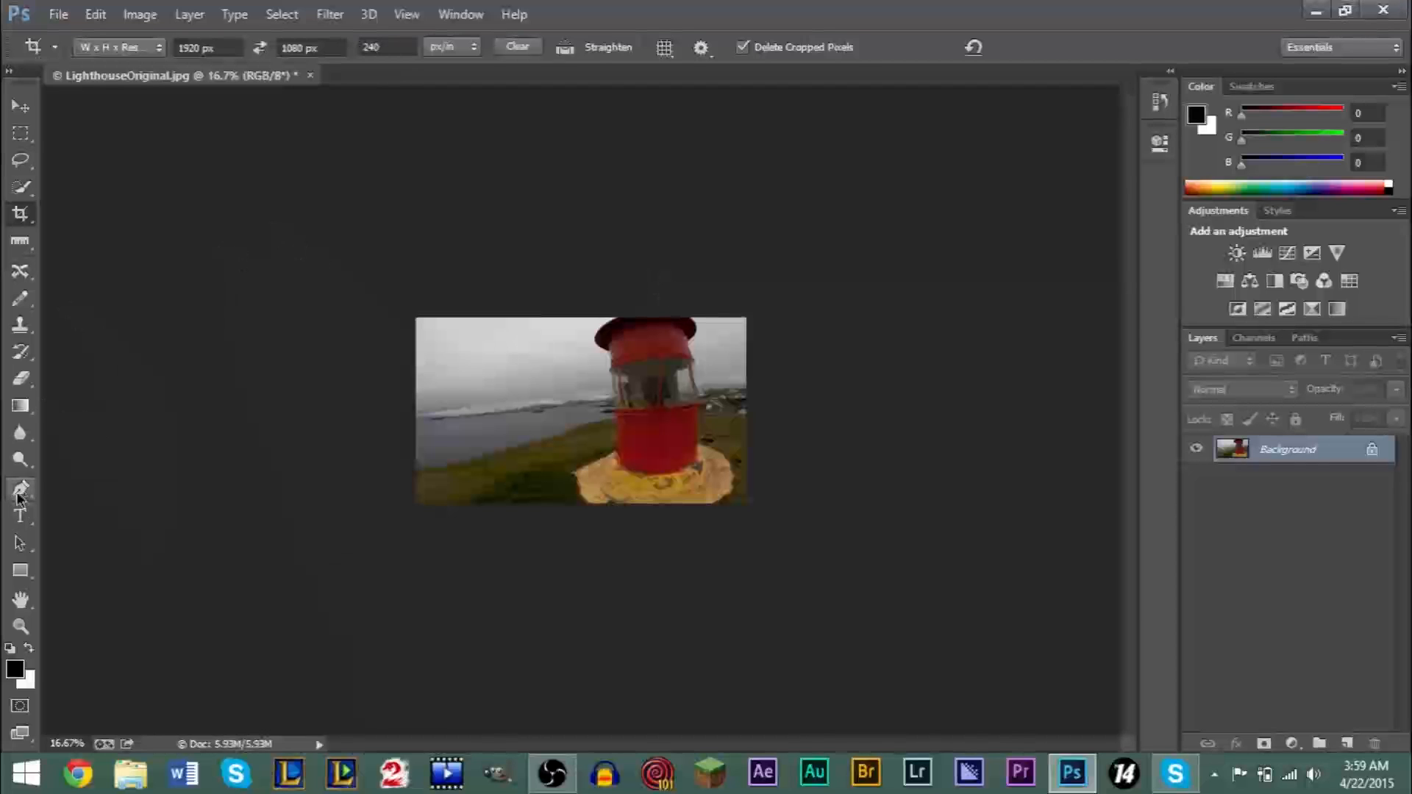
- Compare the cropped photo at 100%, Fit Screen and Fill Screen magnification, ending with the whole image fitted to the window
left_click(21, 626)
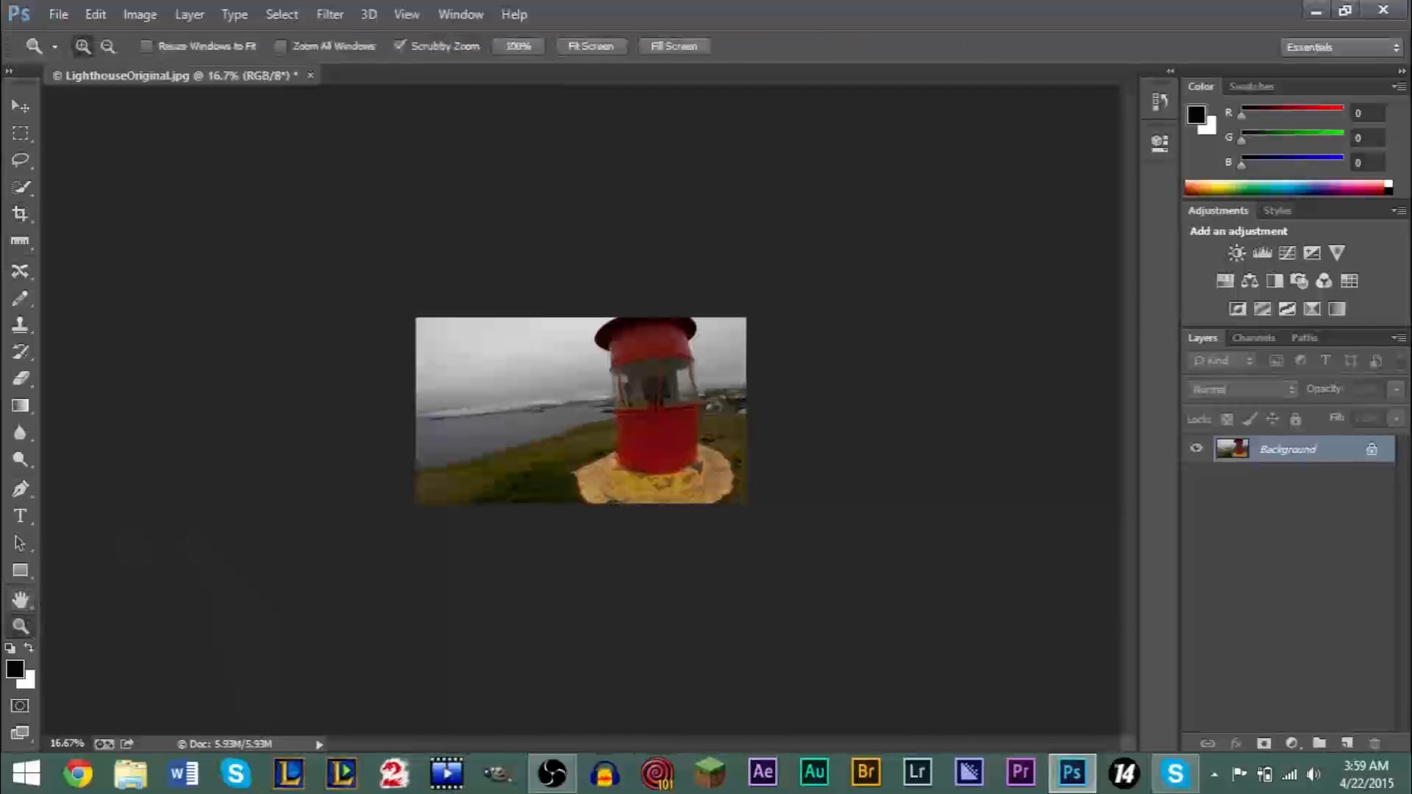
left_click_drag(445, 467, 445, 467)
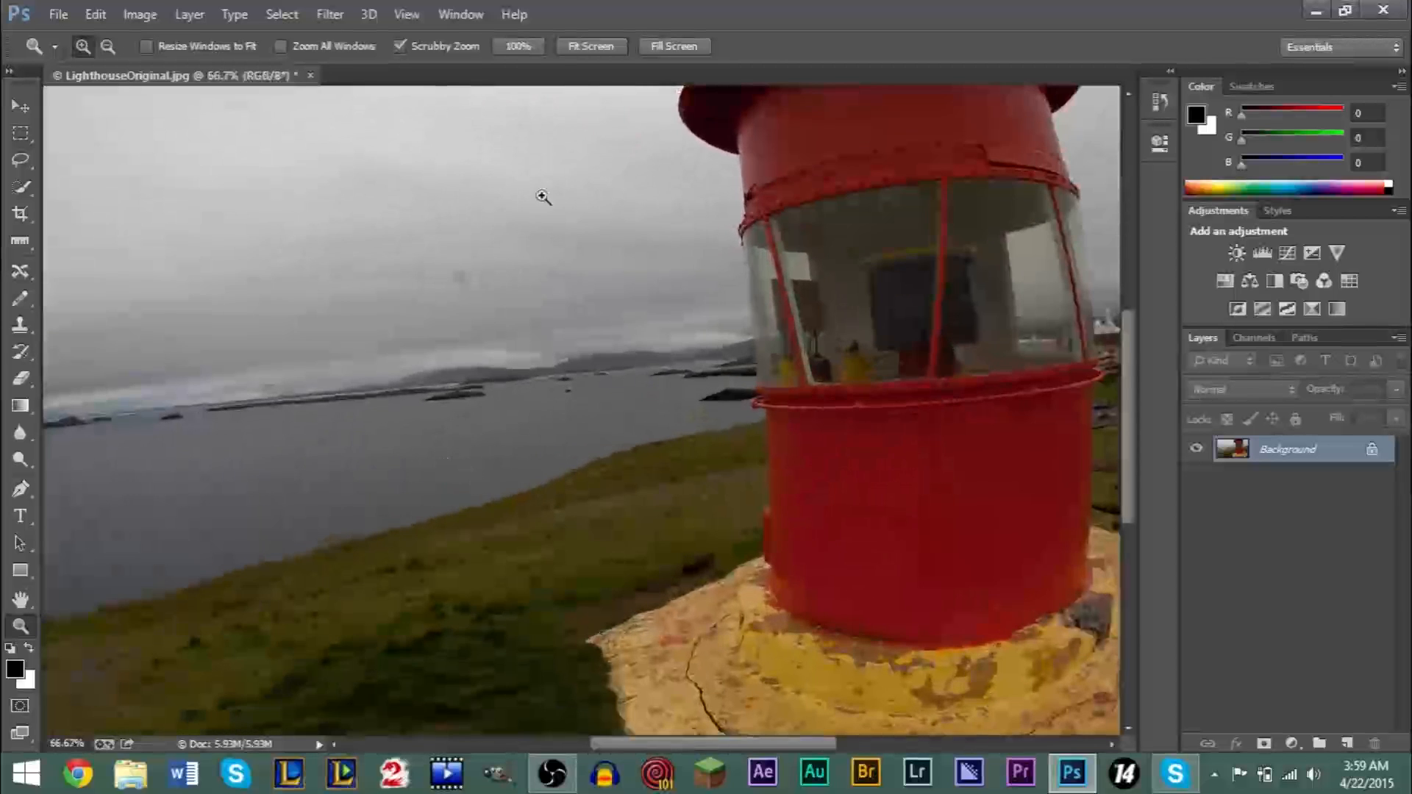
left_click(518, 46)
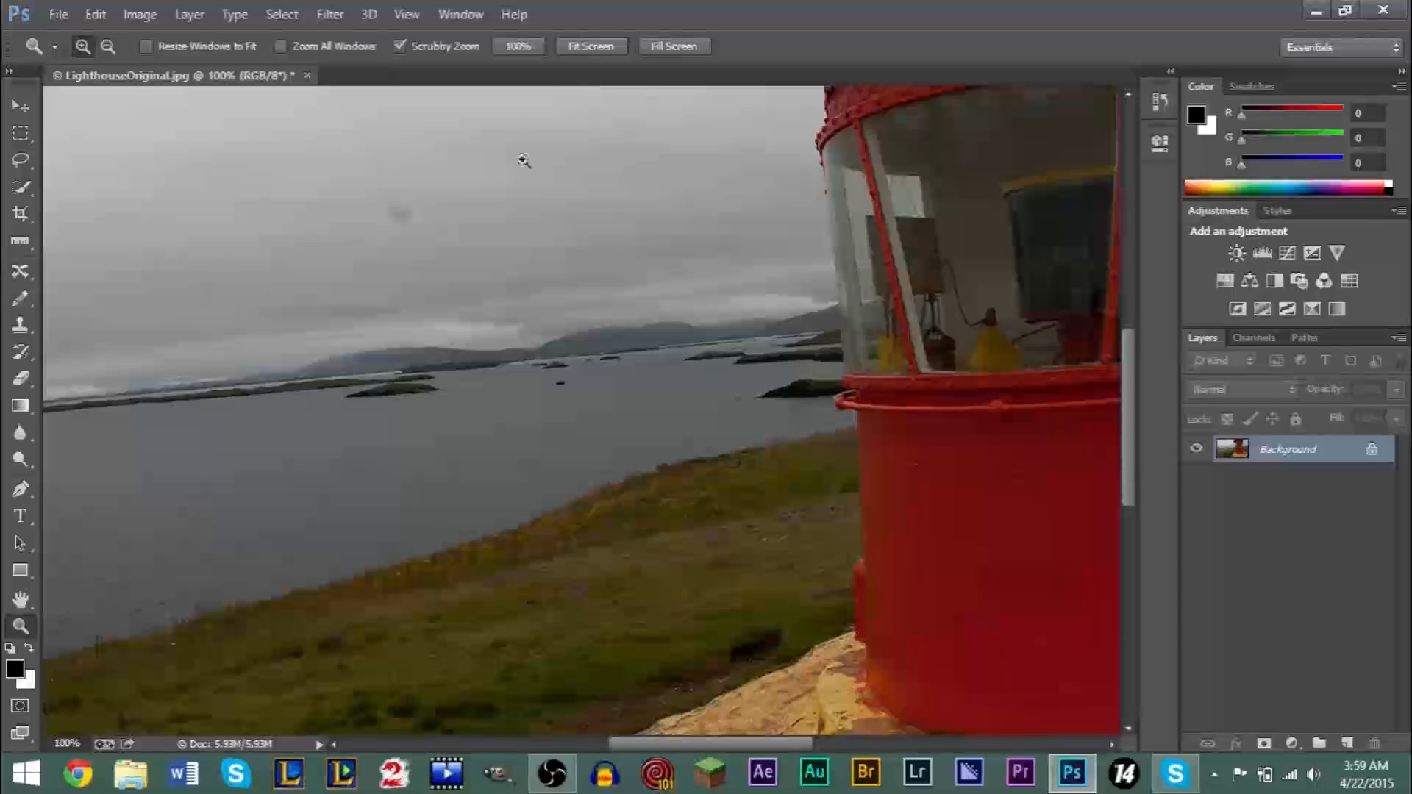
left_click(588, 50)
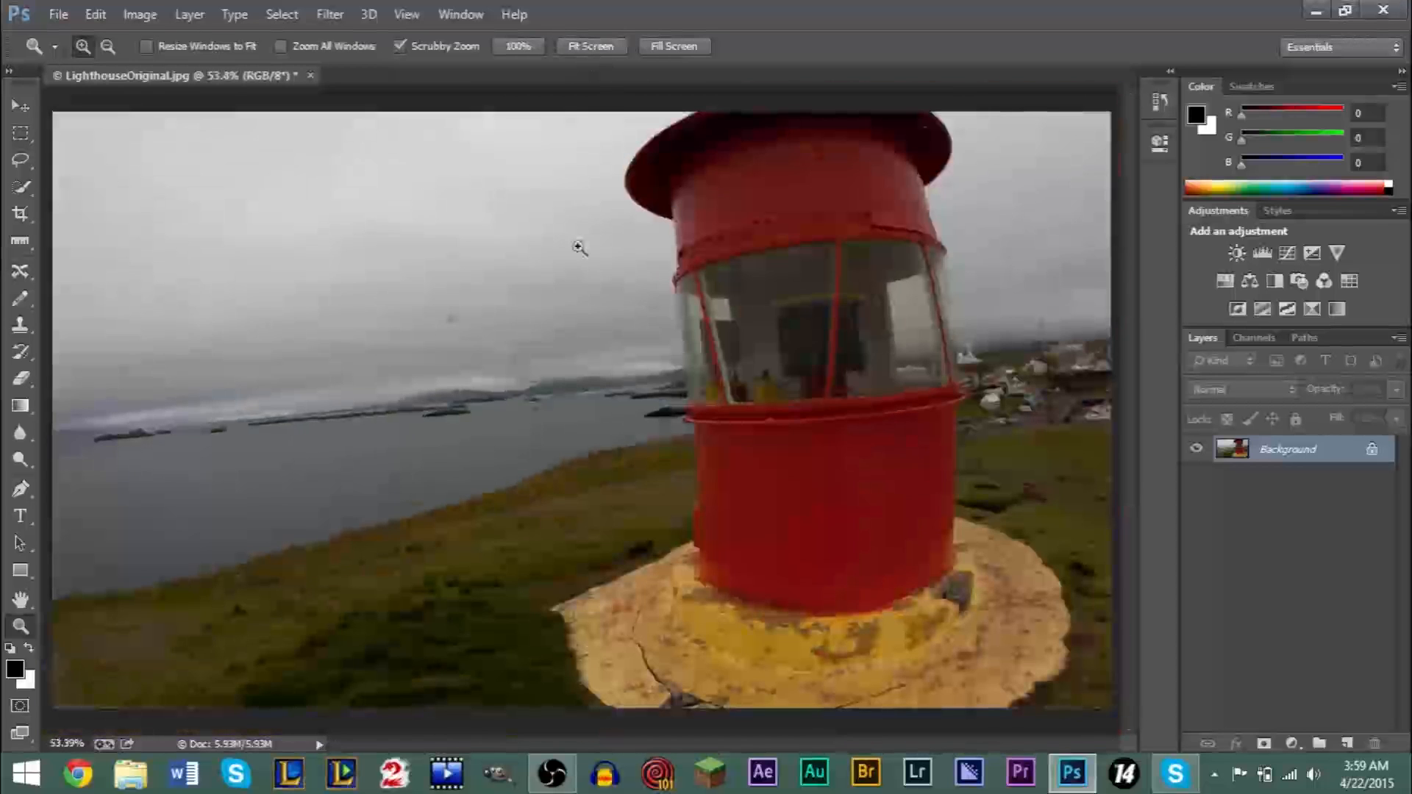
left_click(689, 51)
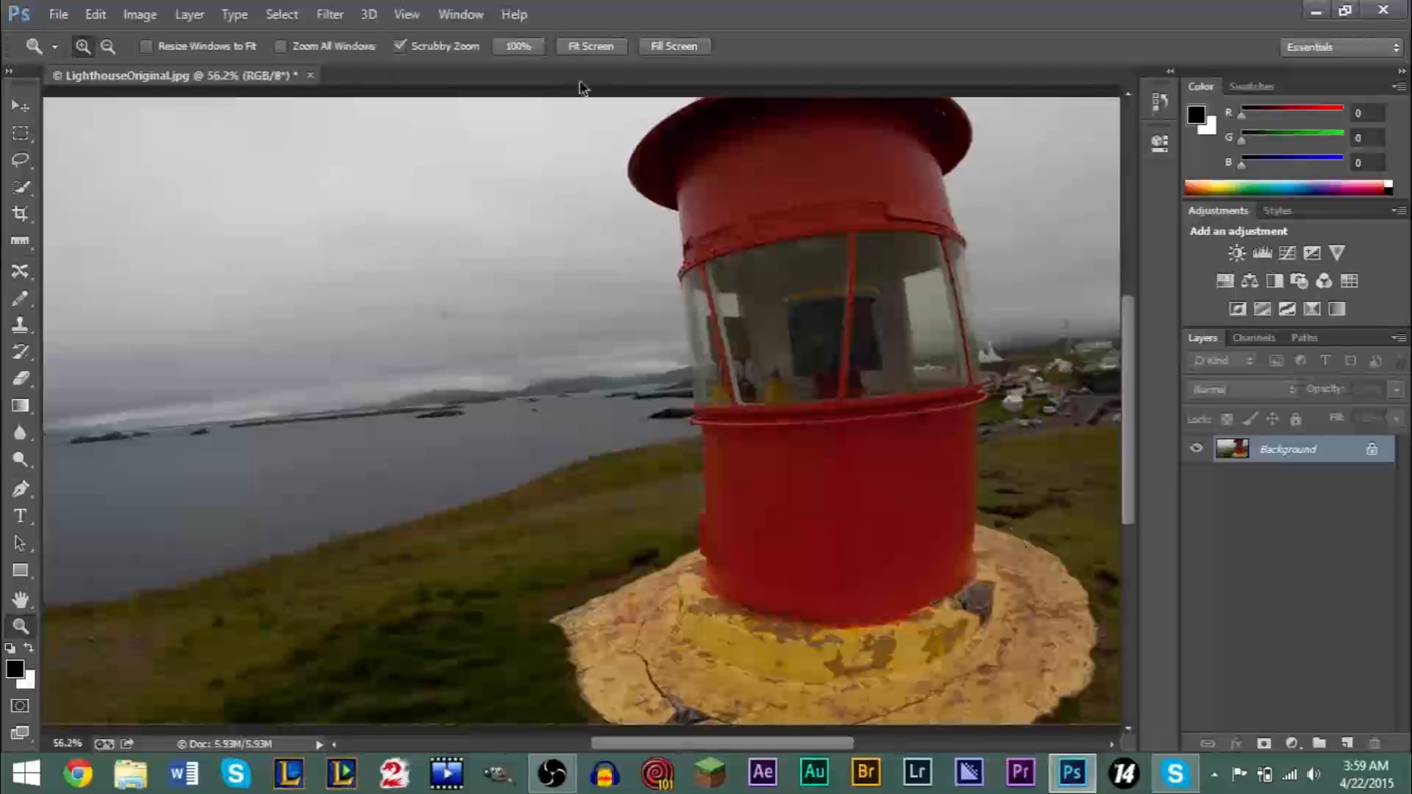
left_click(601, 51)
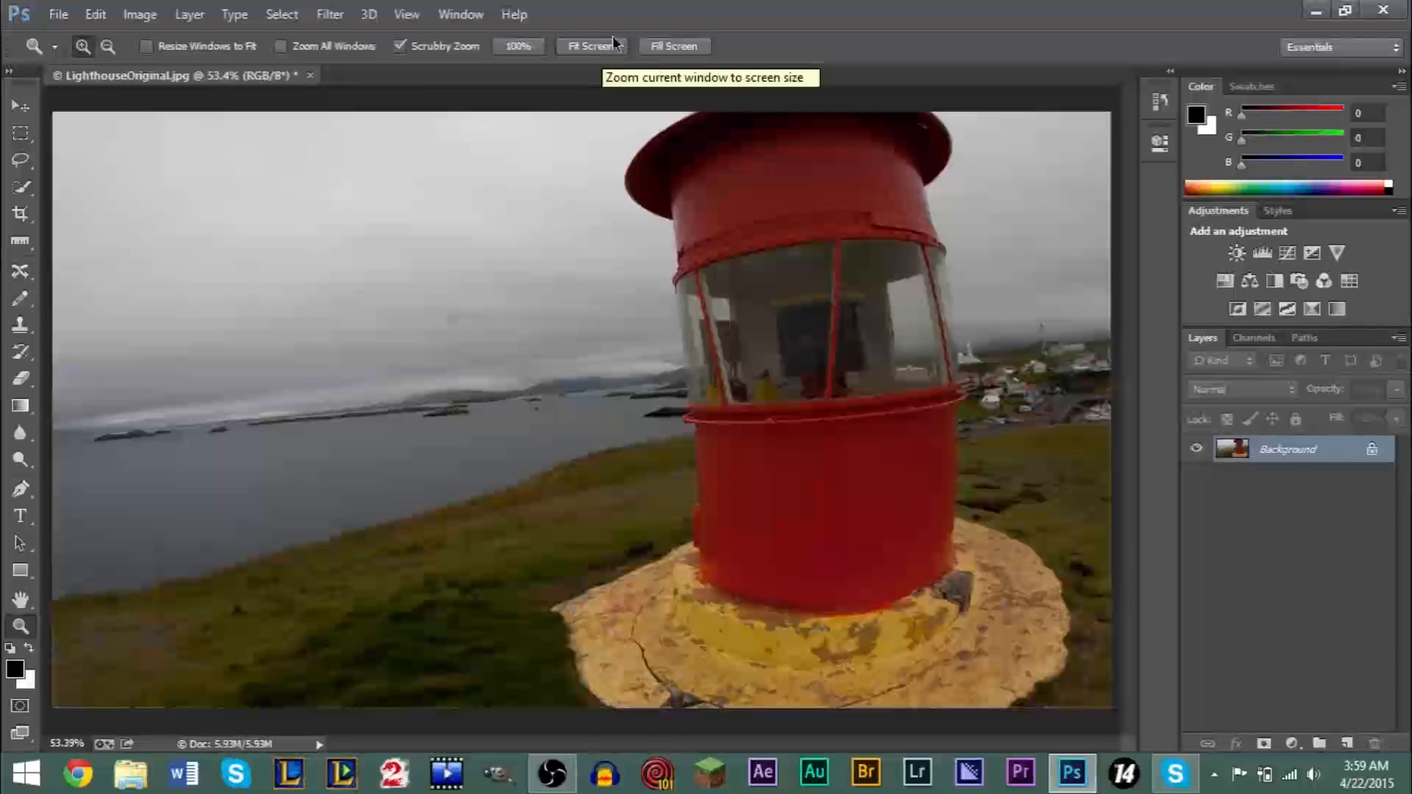
- Straighten the photo along the sea horizon with the Crop tool's Straighten option and apply the crop
left_click(20, 298)
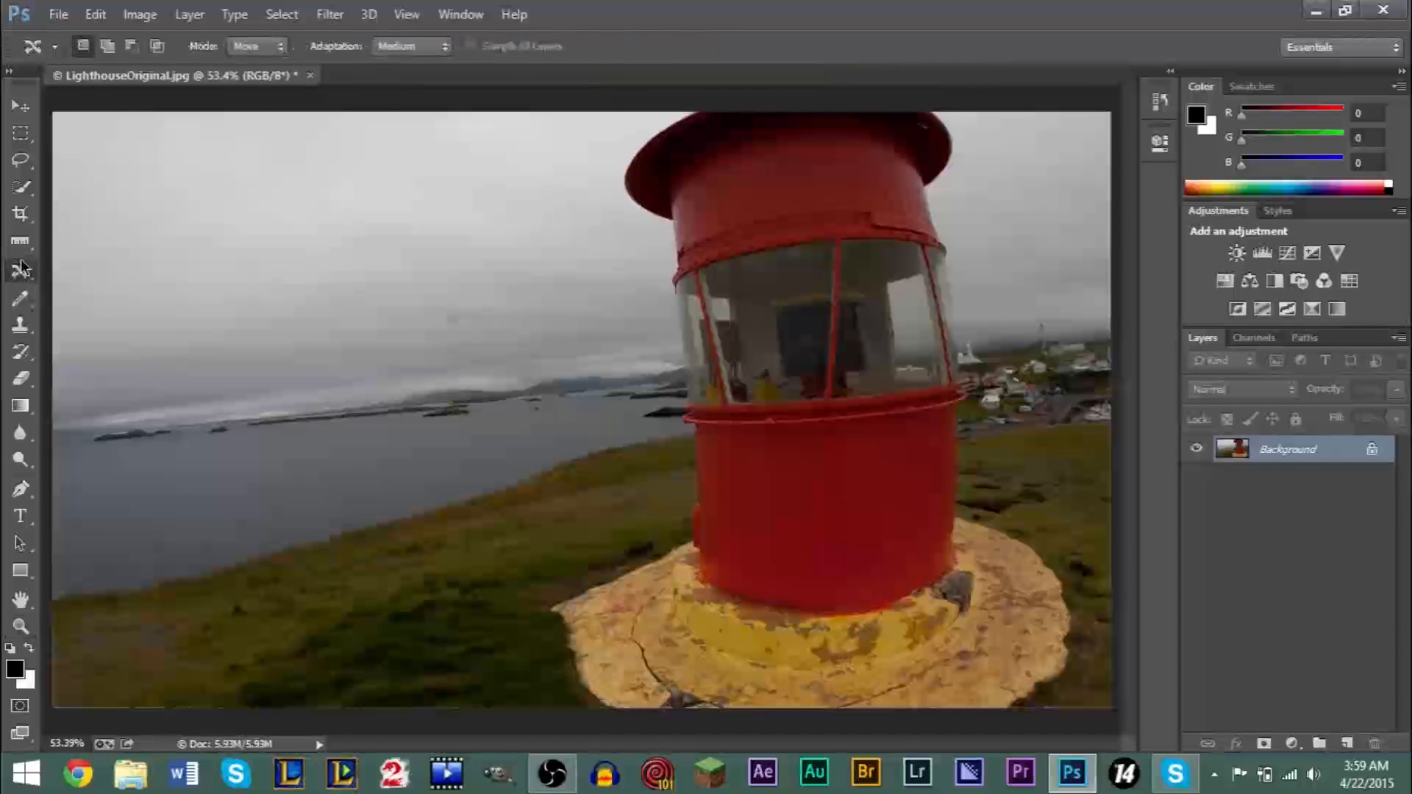
left_click(20, 214)
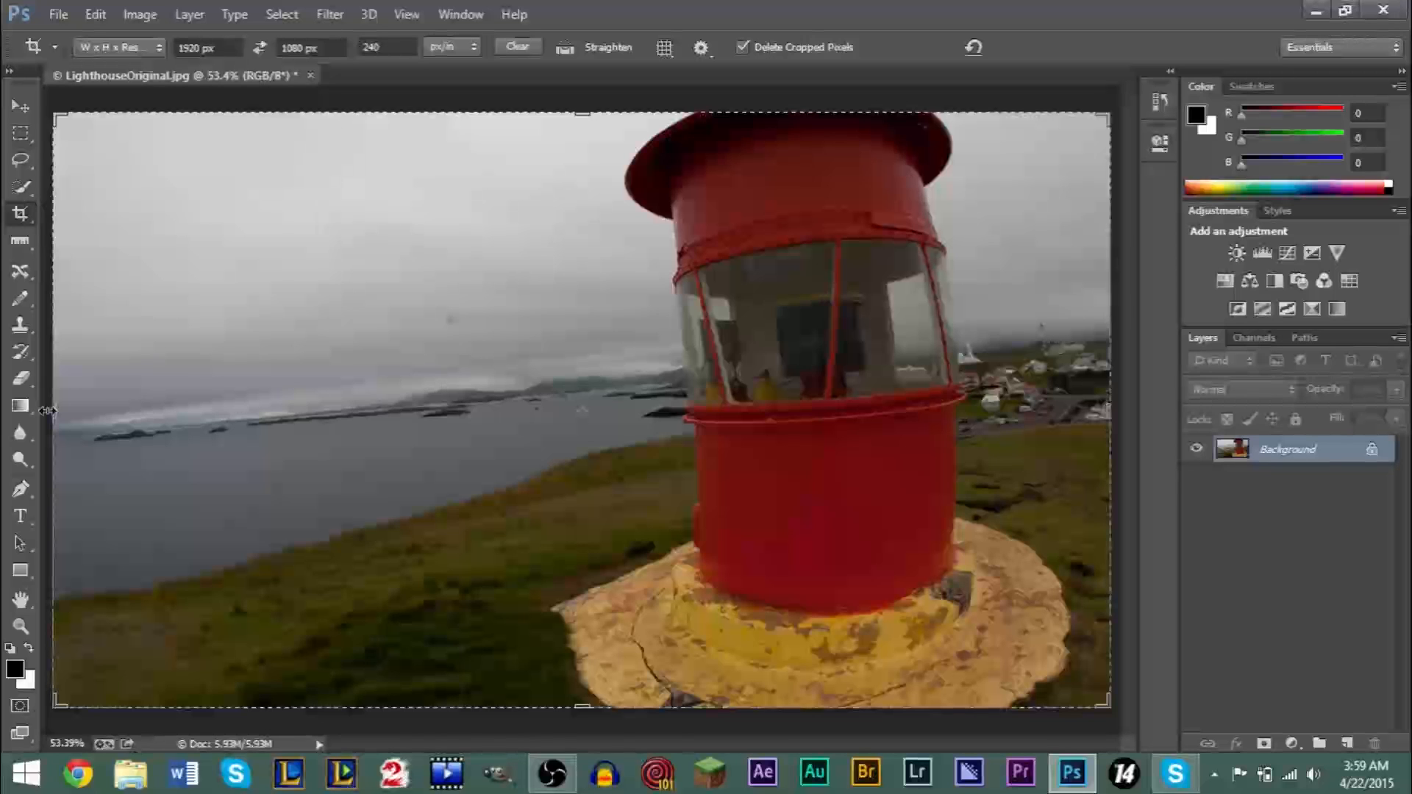
left_click(103, 16)
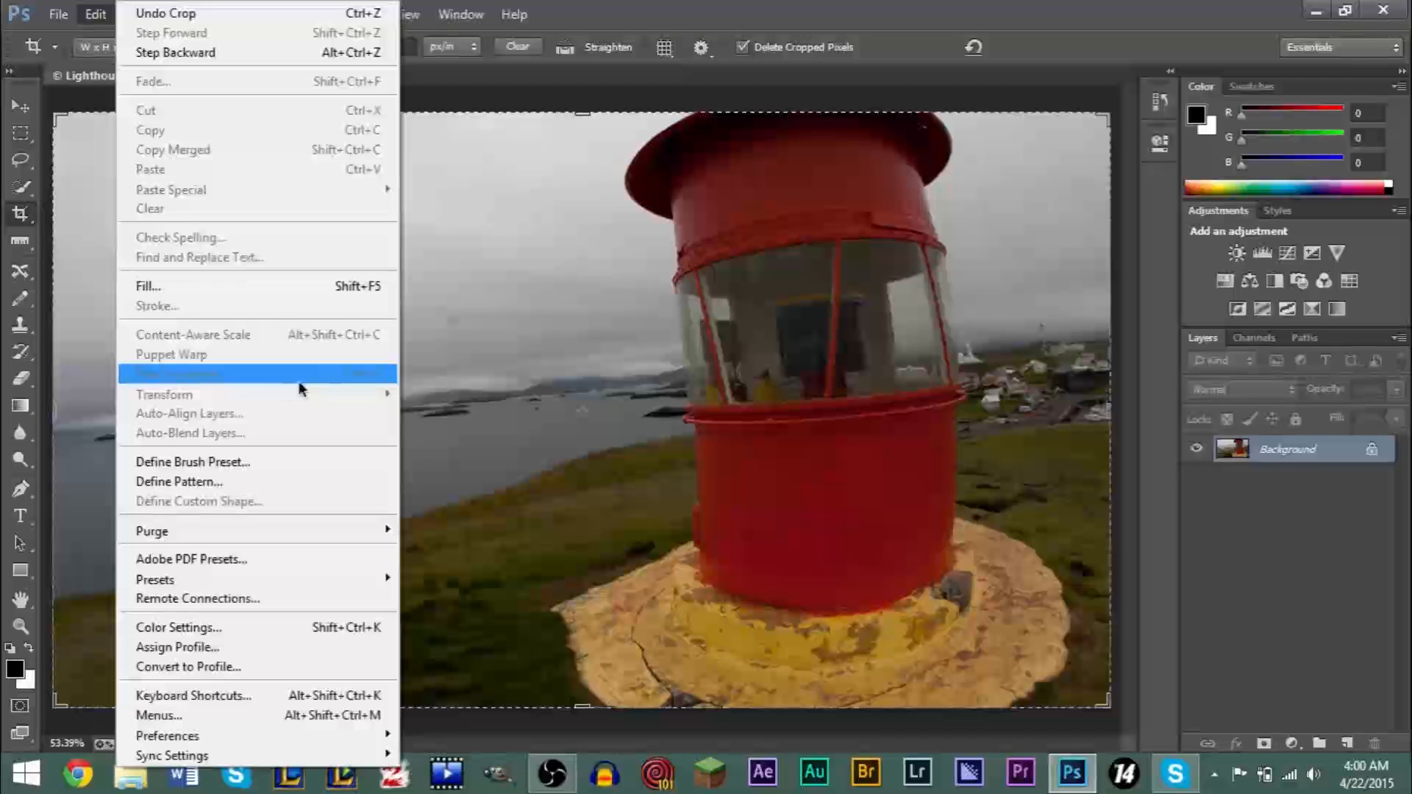
left_click(1274, 435)
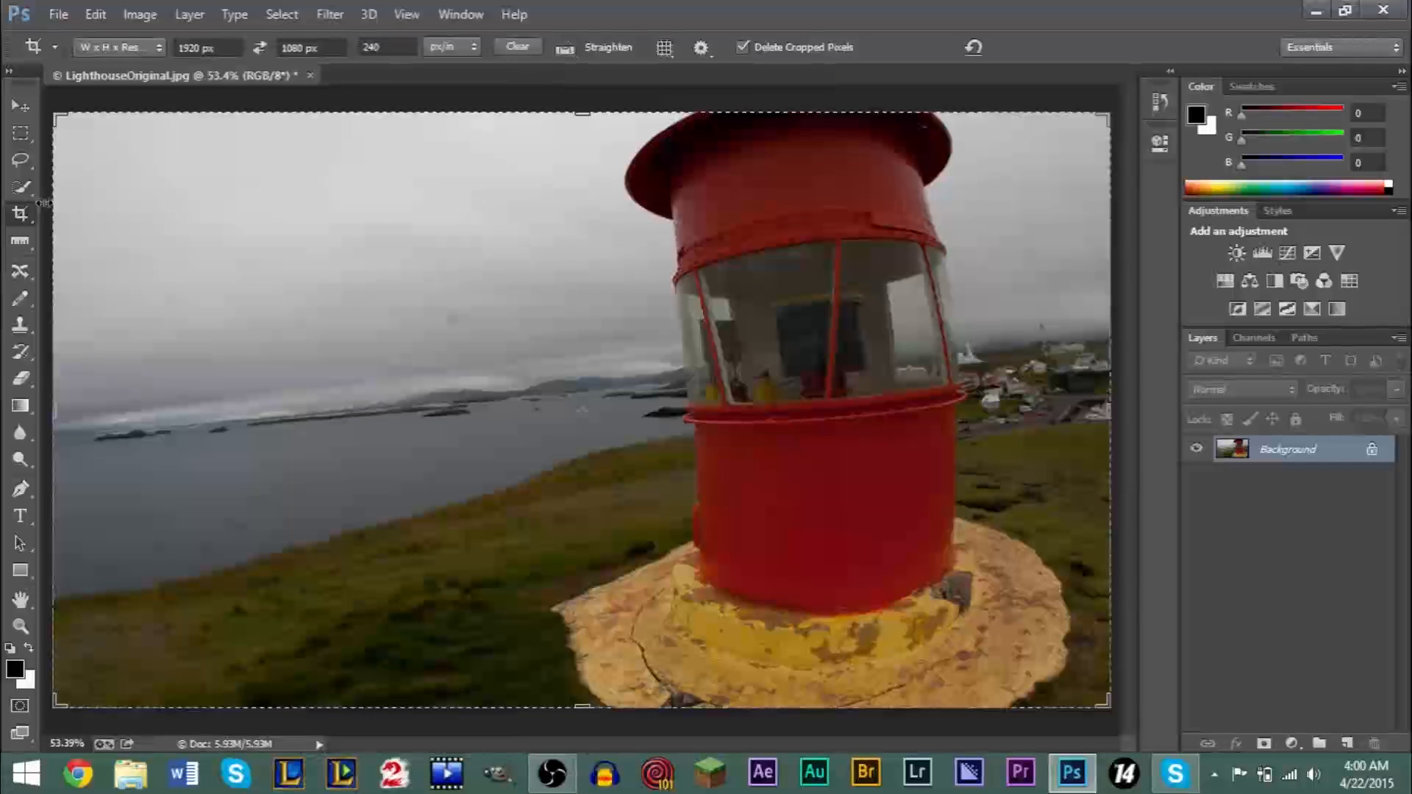
left_click(566, 50)
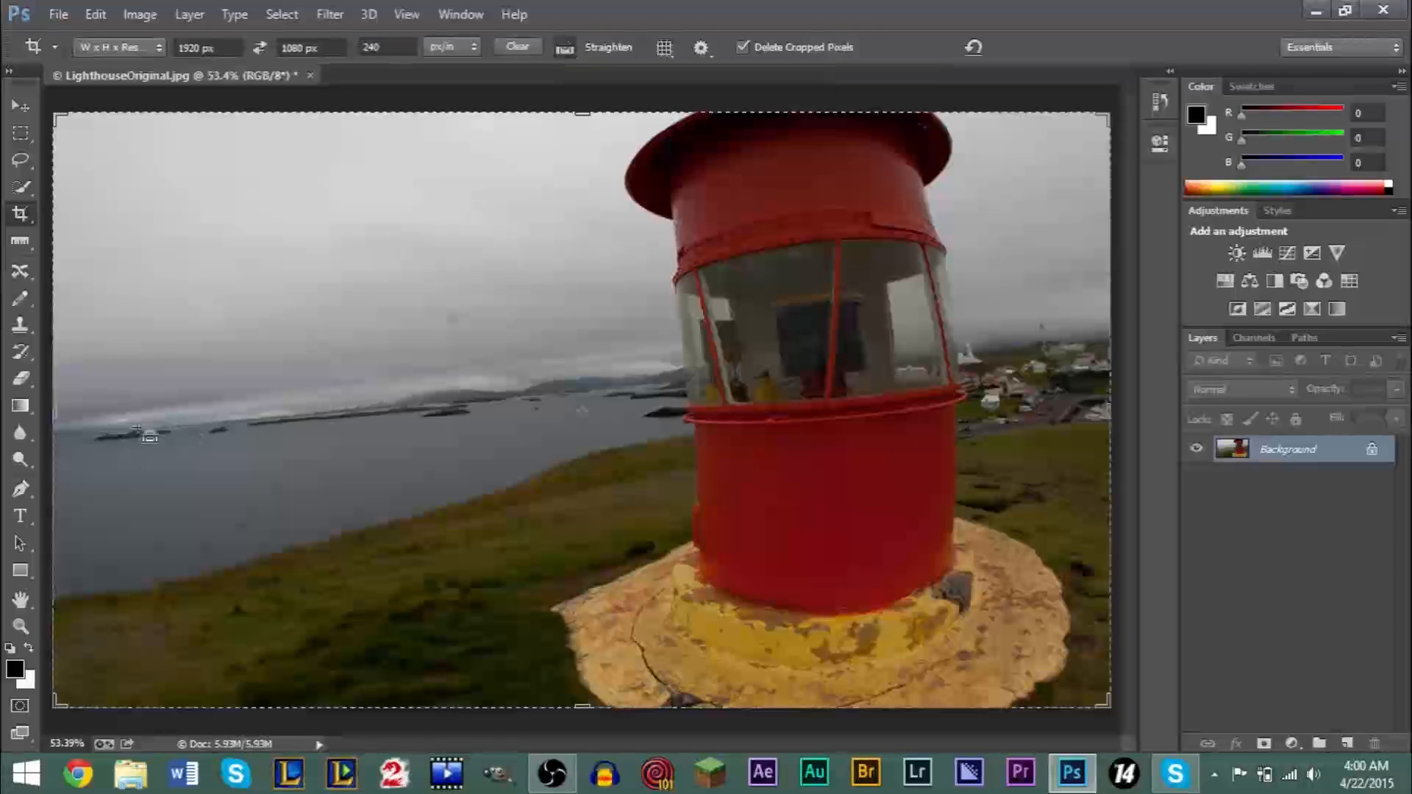
left_click_drag(54, 439, 567, 384)
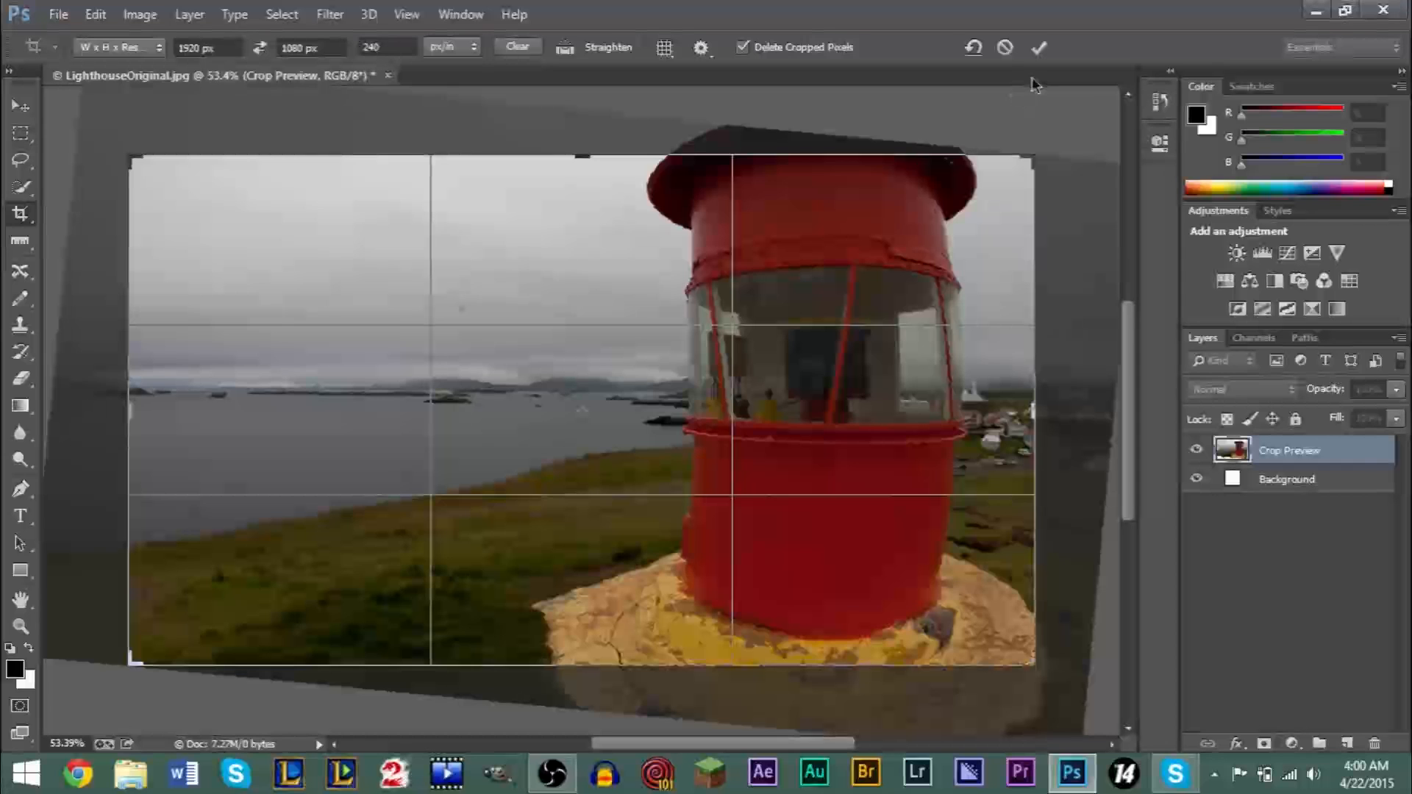
left_click(1038, 47)
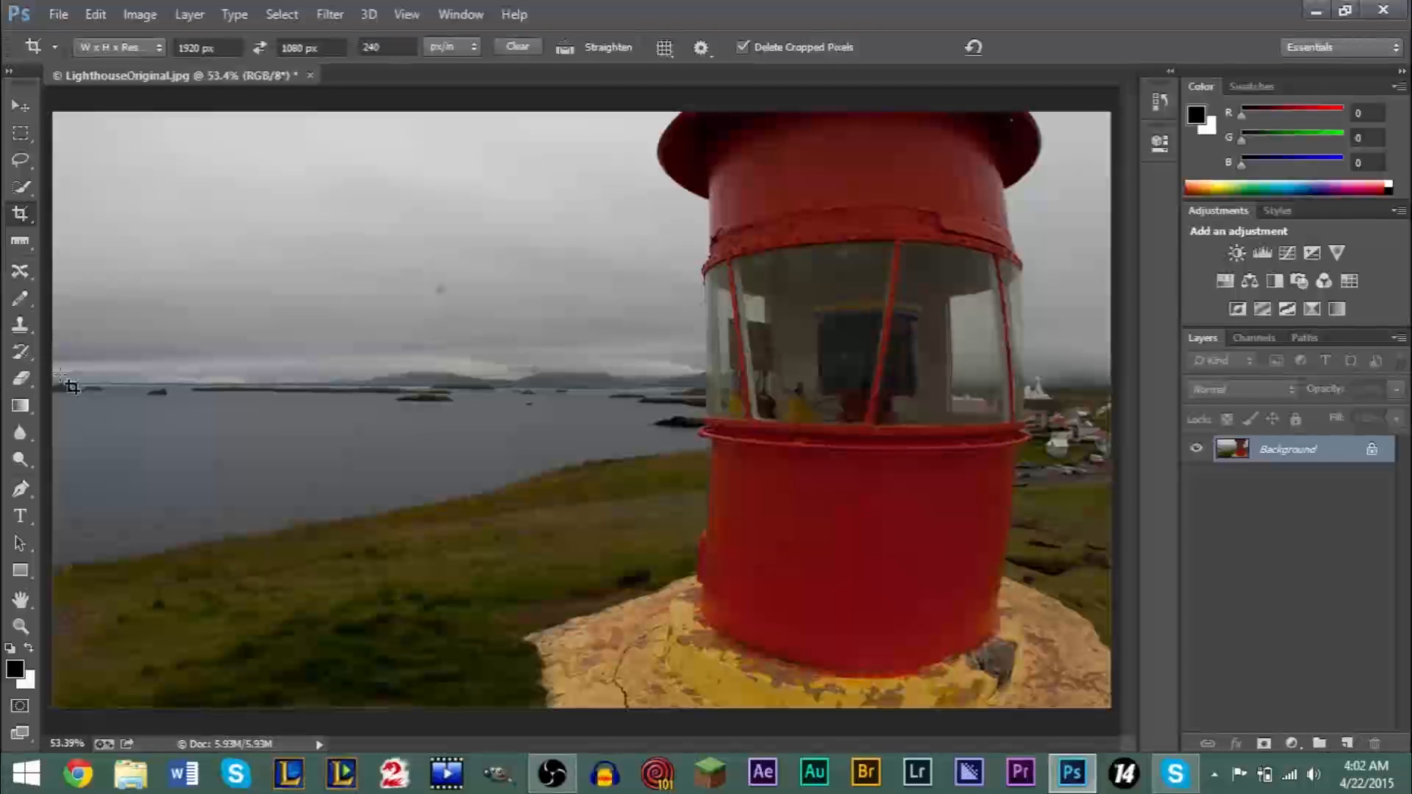
- Choose the Spot Healing Brush in Content-Aware type for retouching the dark spot in the sky
left_click(20, 626)
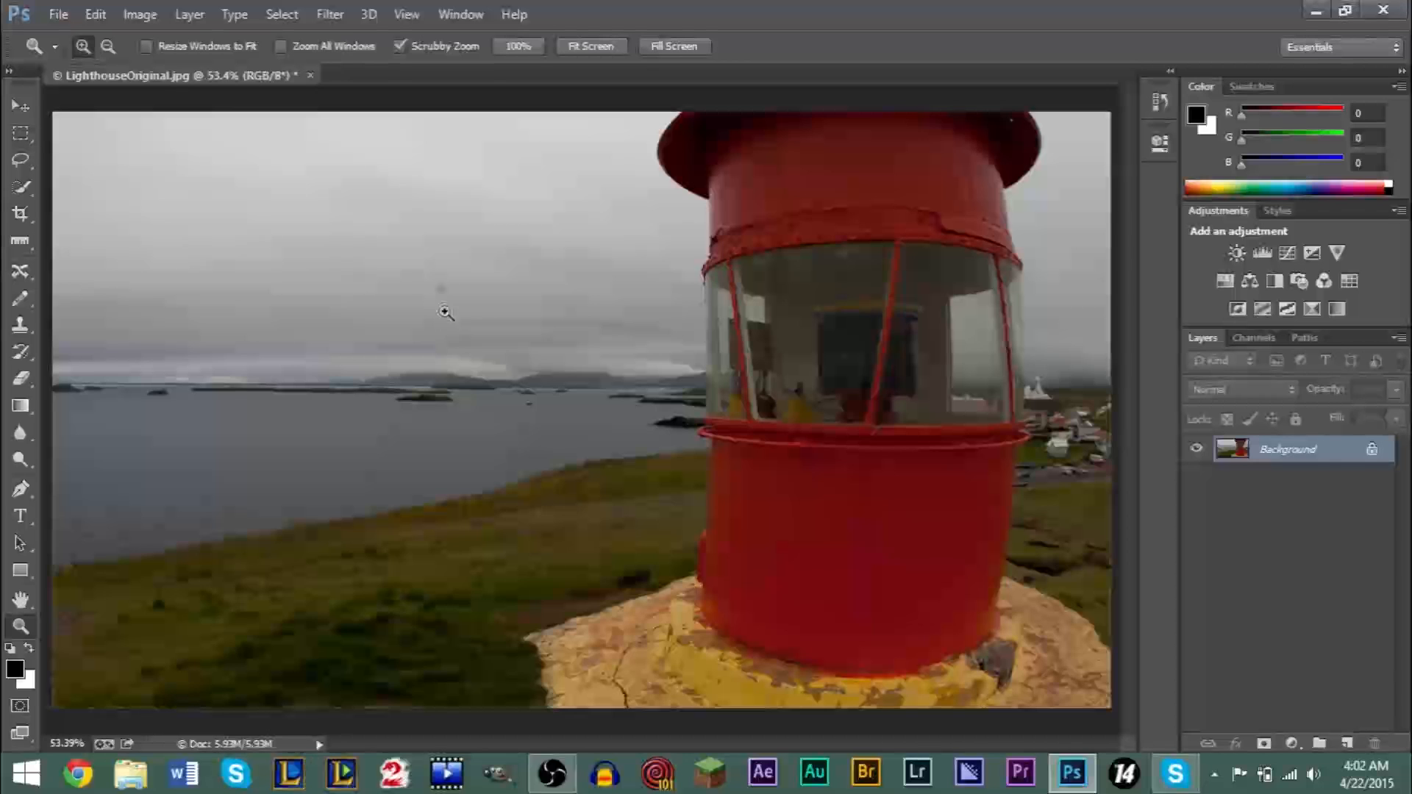
left_click_drag(433, 270, 454, 262)
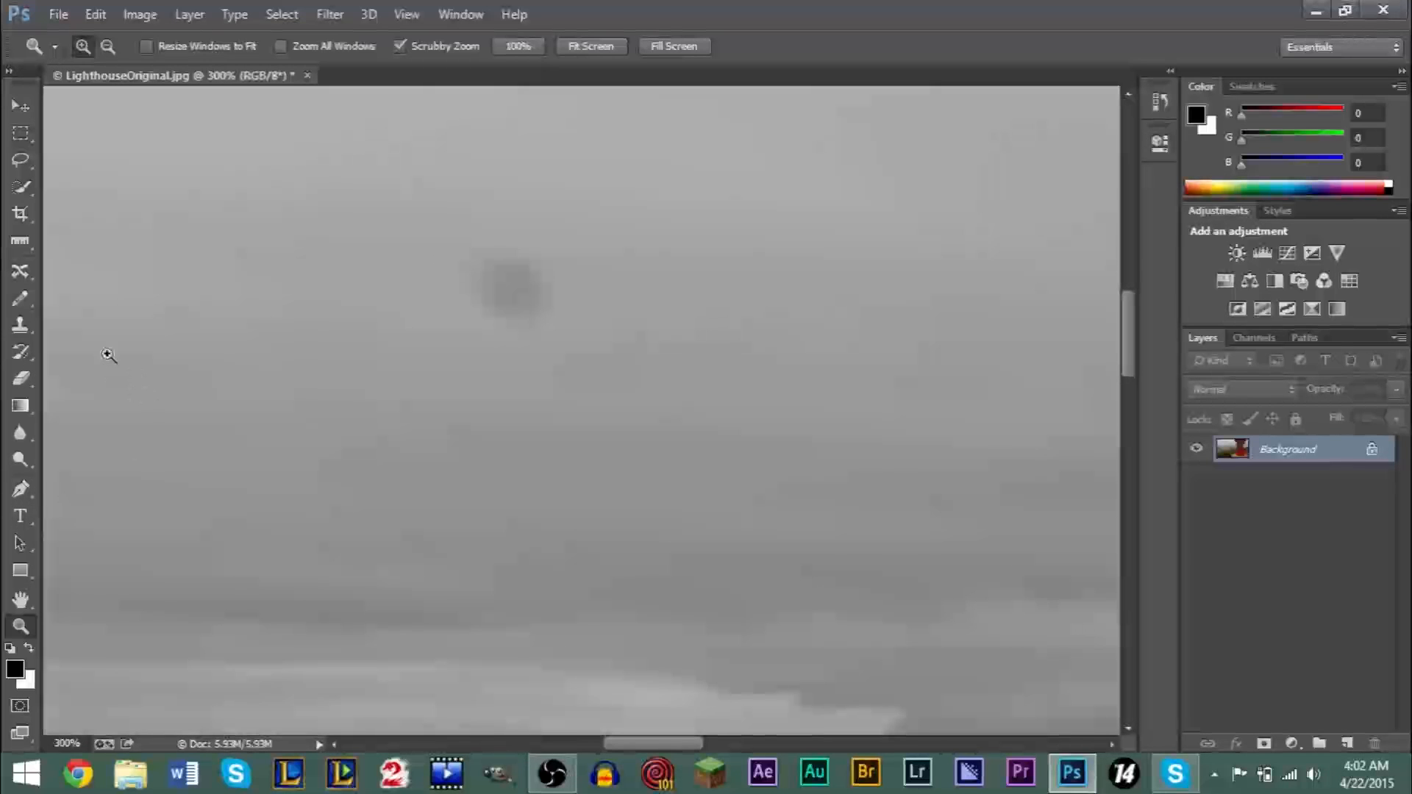
left_click(21, 272)
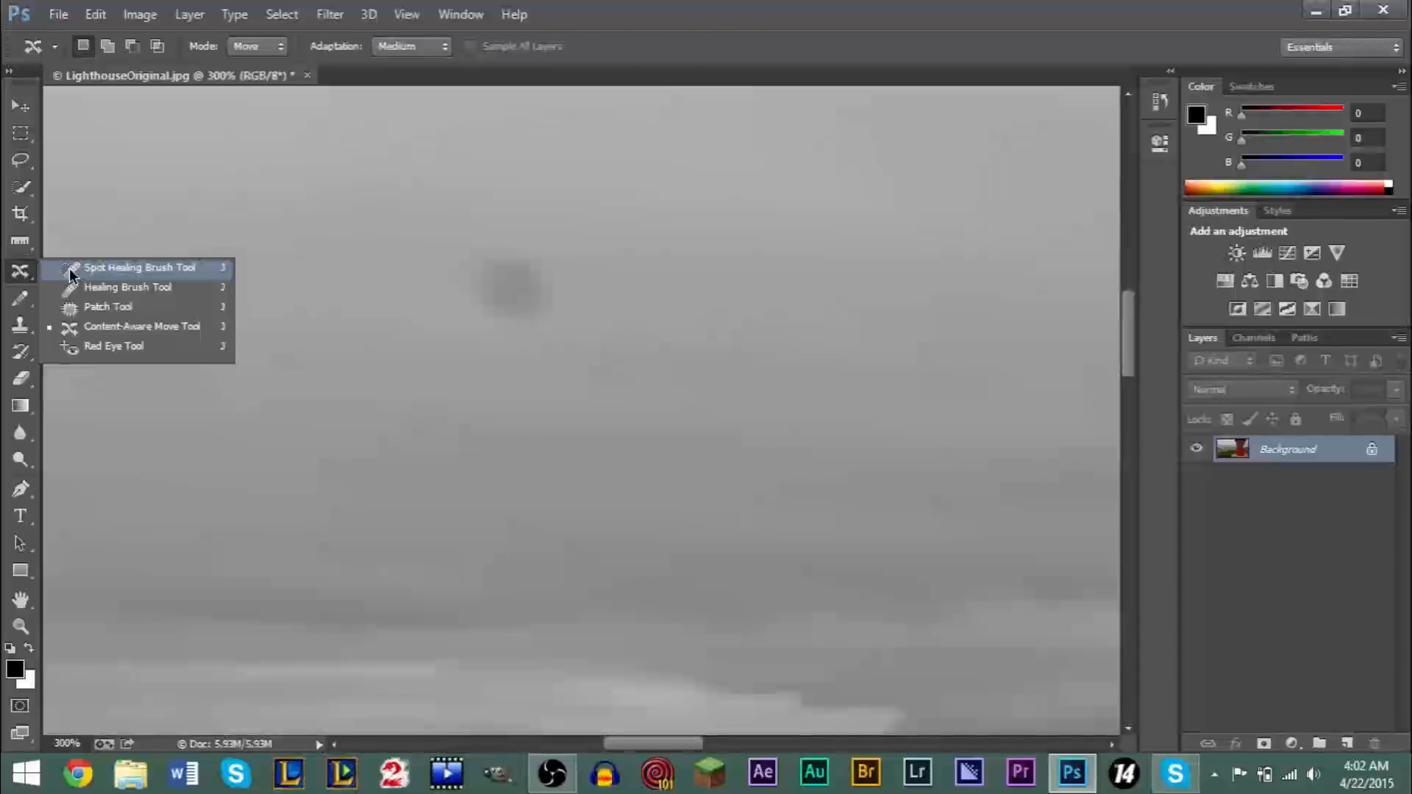
left_click(70, 271)
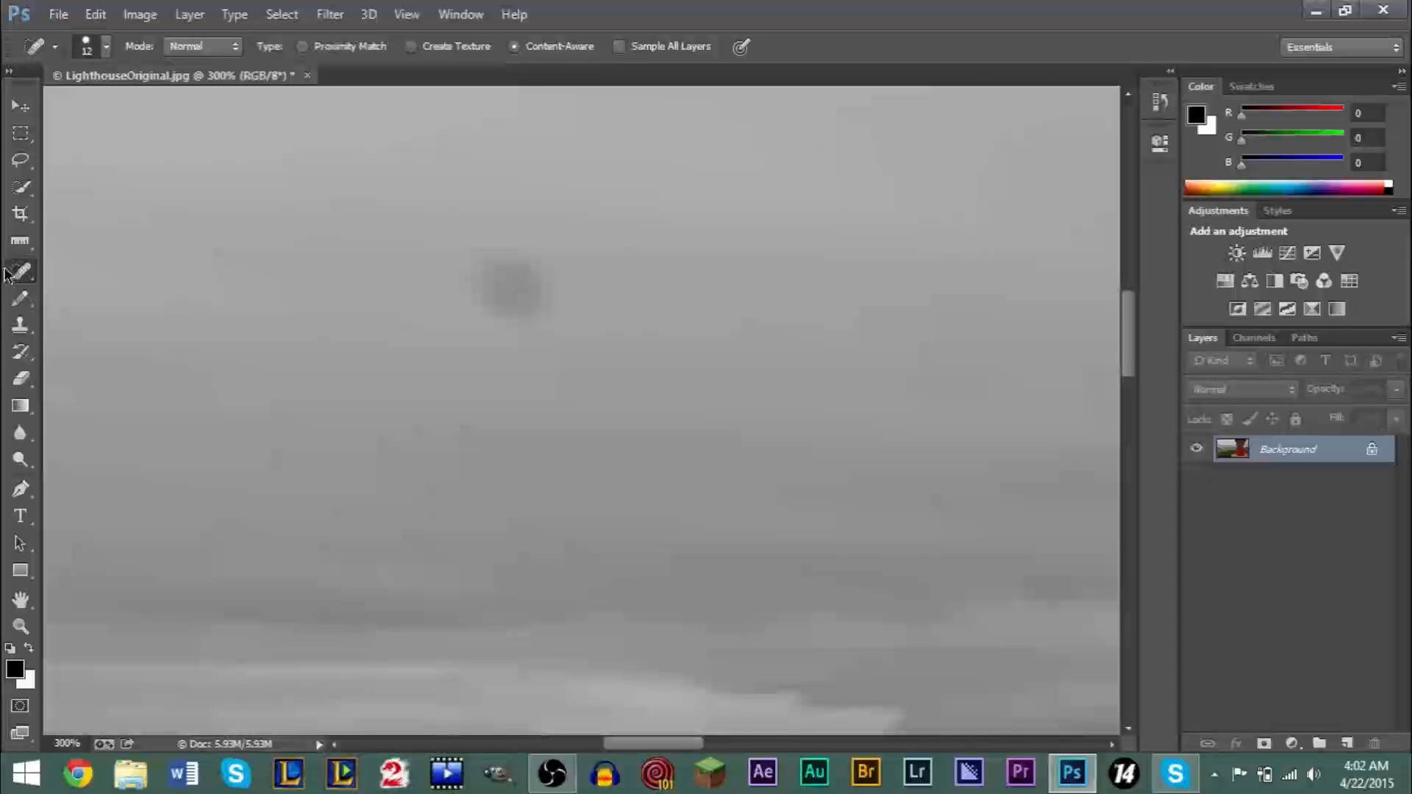
left_click(28, 308)
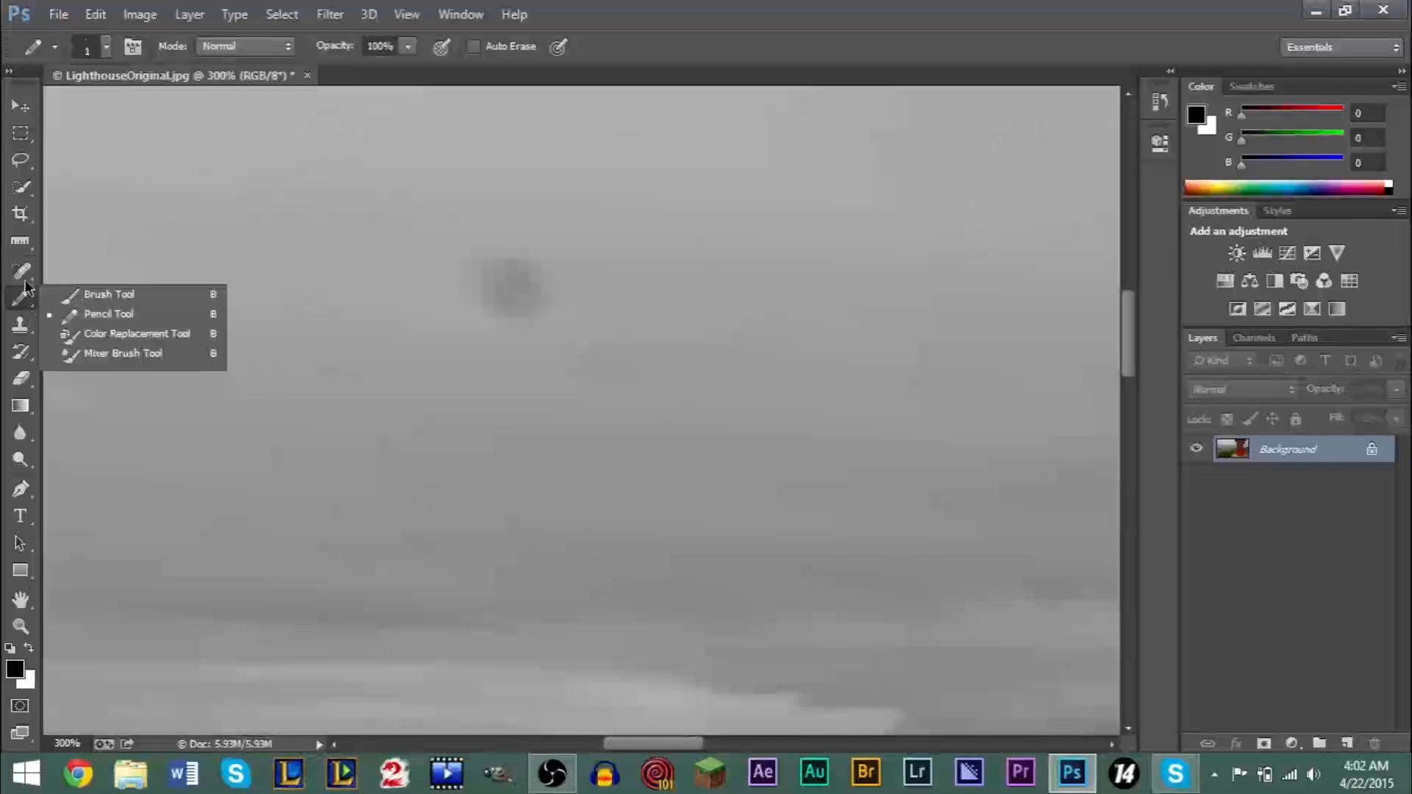
left_click(21, 271)
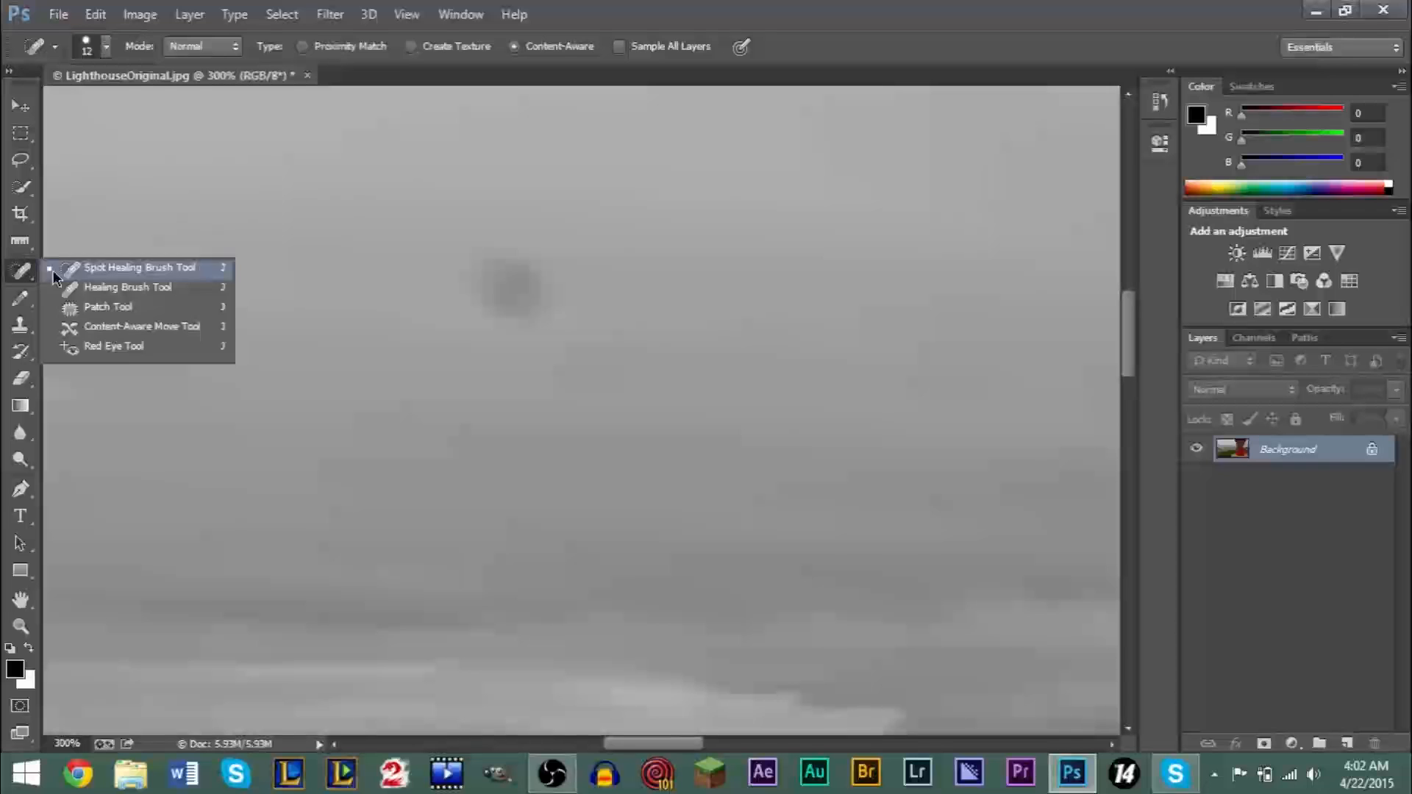
left_click(53, 275)
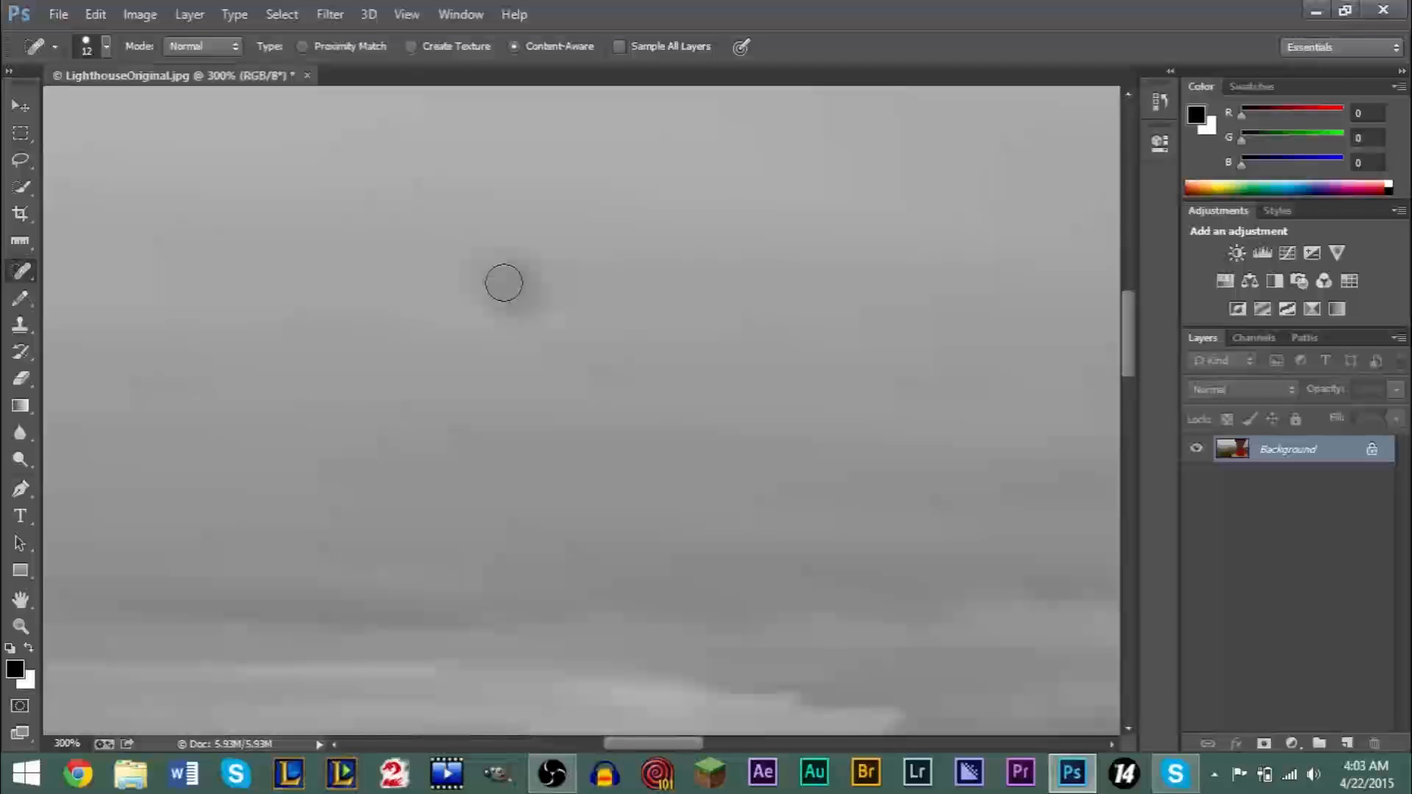
- Set the Spot Healing Brush size to 38 px and heal the dark spot in the sky
mouse_move(505, 280)
left_mouse_down()
mouse_move(505, 294)
mouse_move(505, 252)
mouse_move(537, 305)
mouse_move(539, 249)
mouse_move(514, 284)
mouse_move(574, 320)
left_mouse_up()
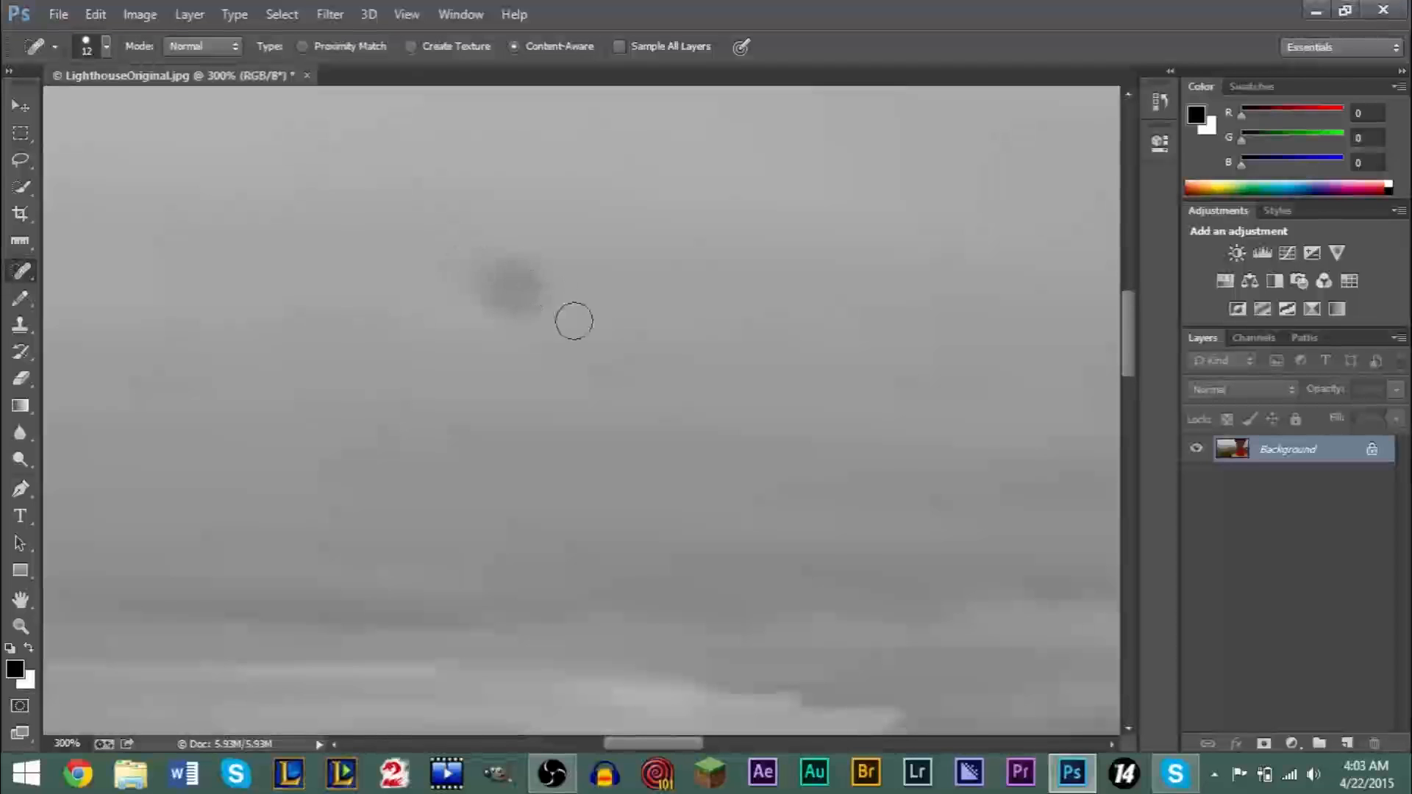
left_click(105, 46)
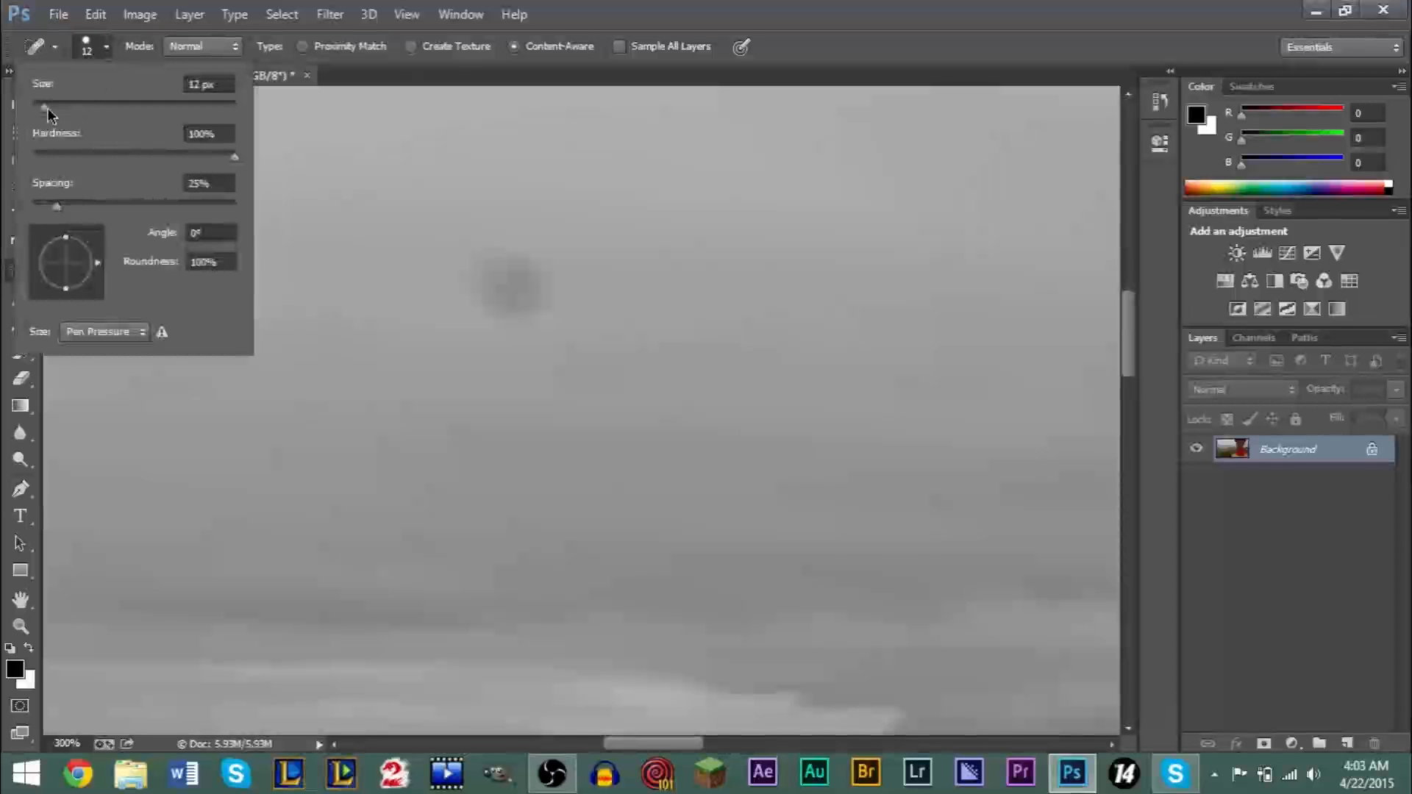
left_click_drag(47, 107, 59, 109)
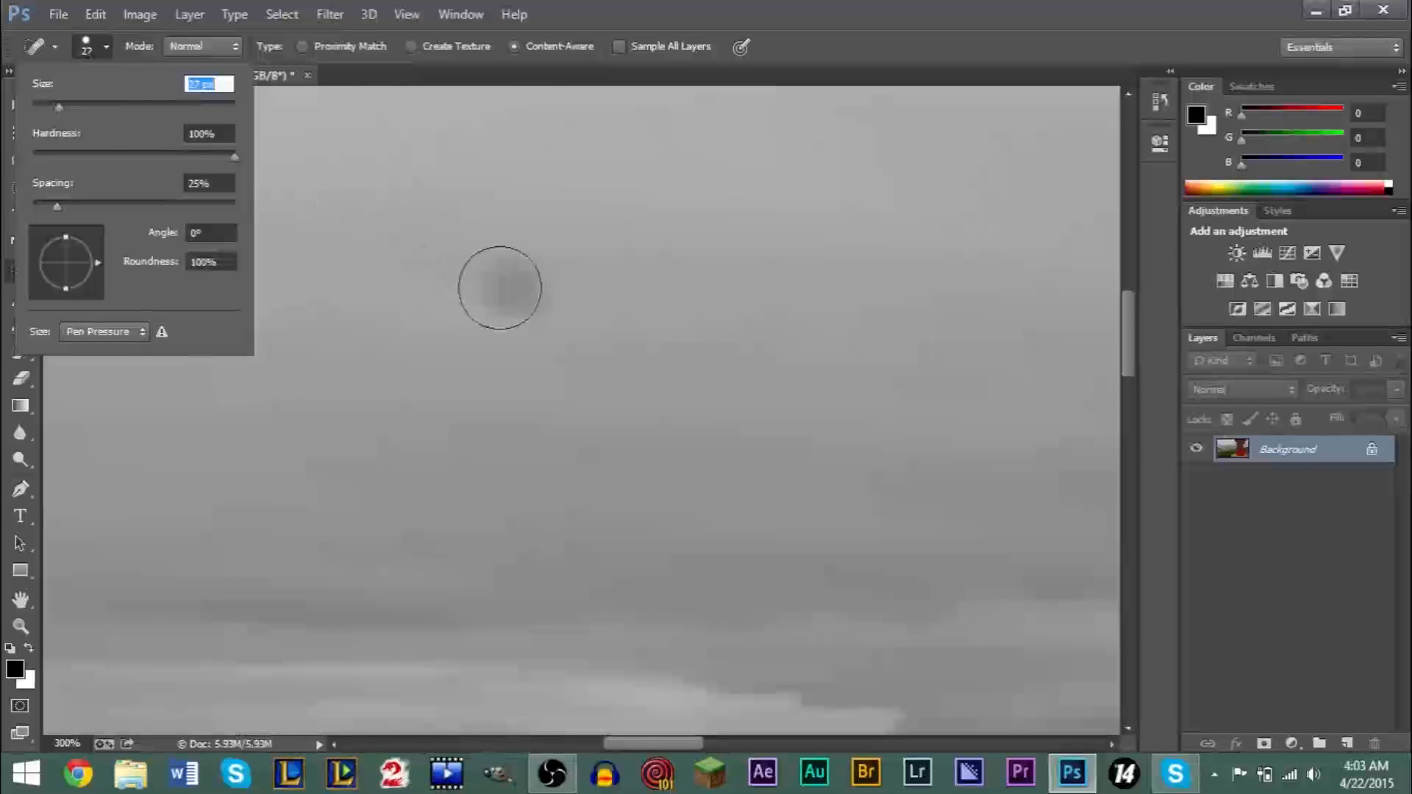
left_click_drag(63, 107, 69, 107)
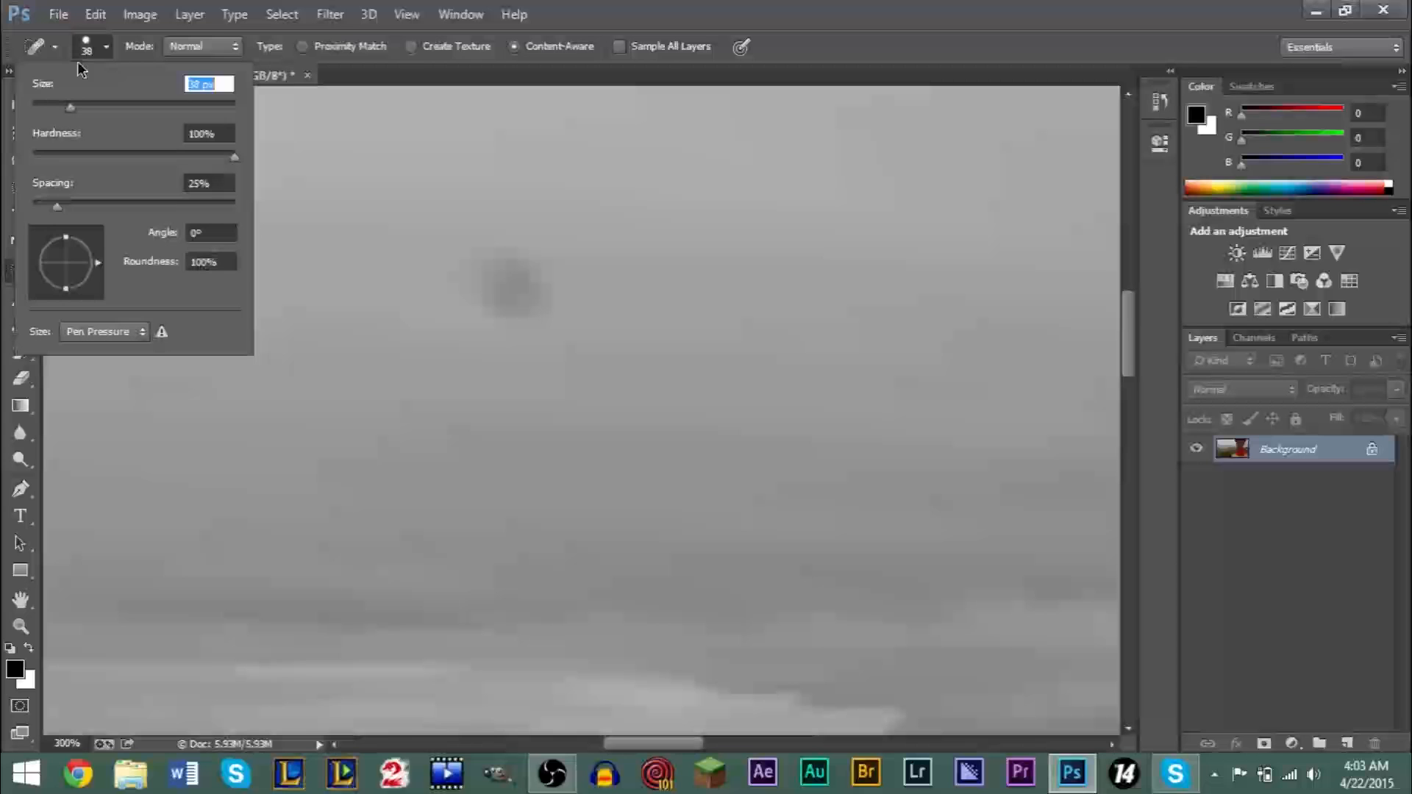
left_click(39, 50)
left_click(40, 50)
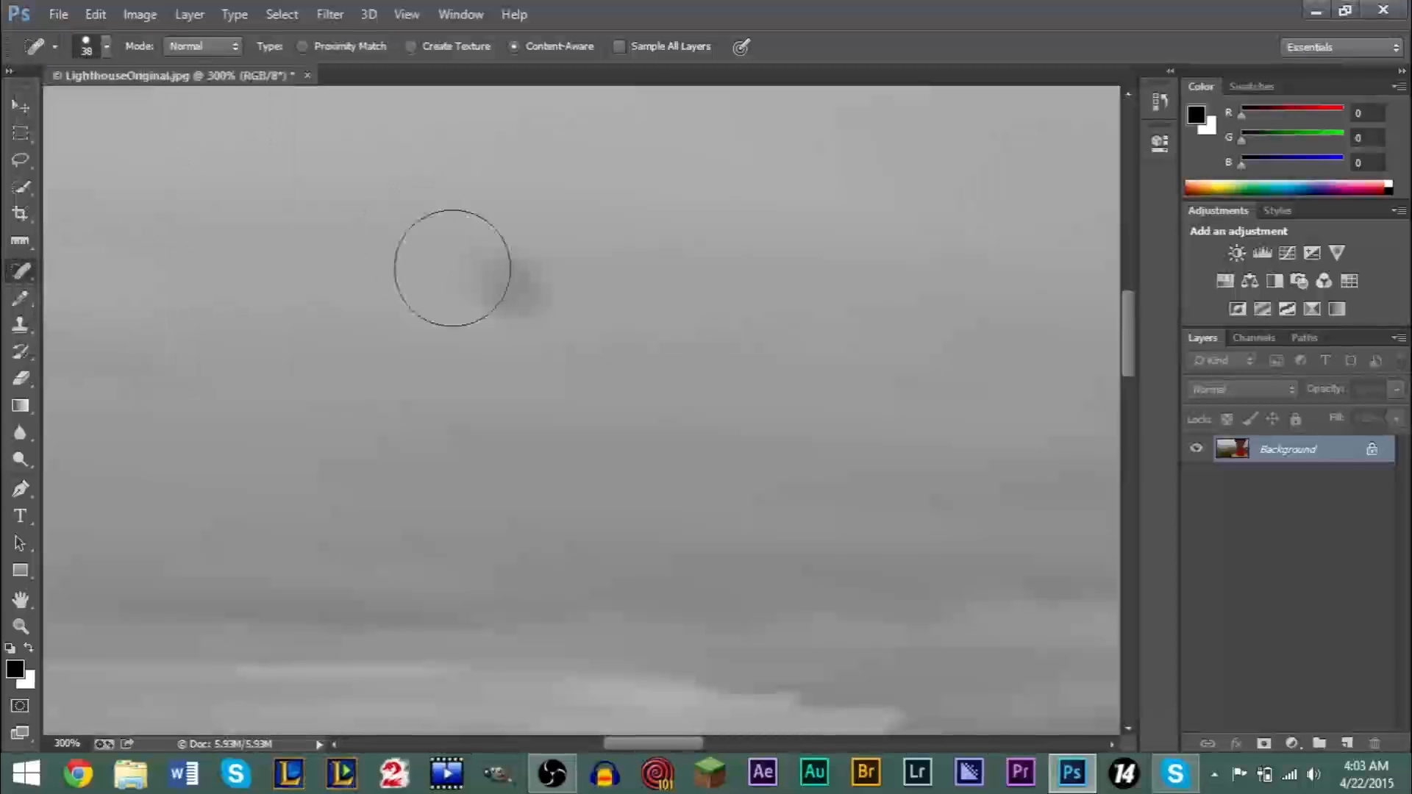
left_click(507, 283)
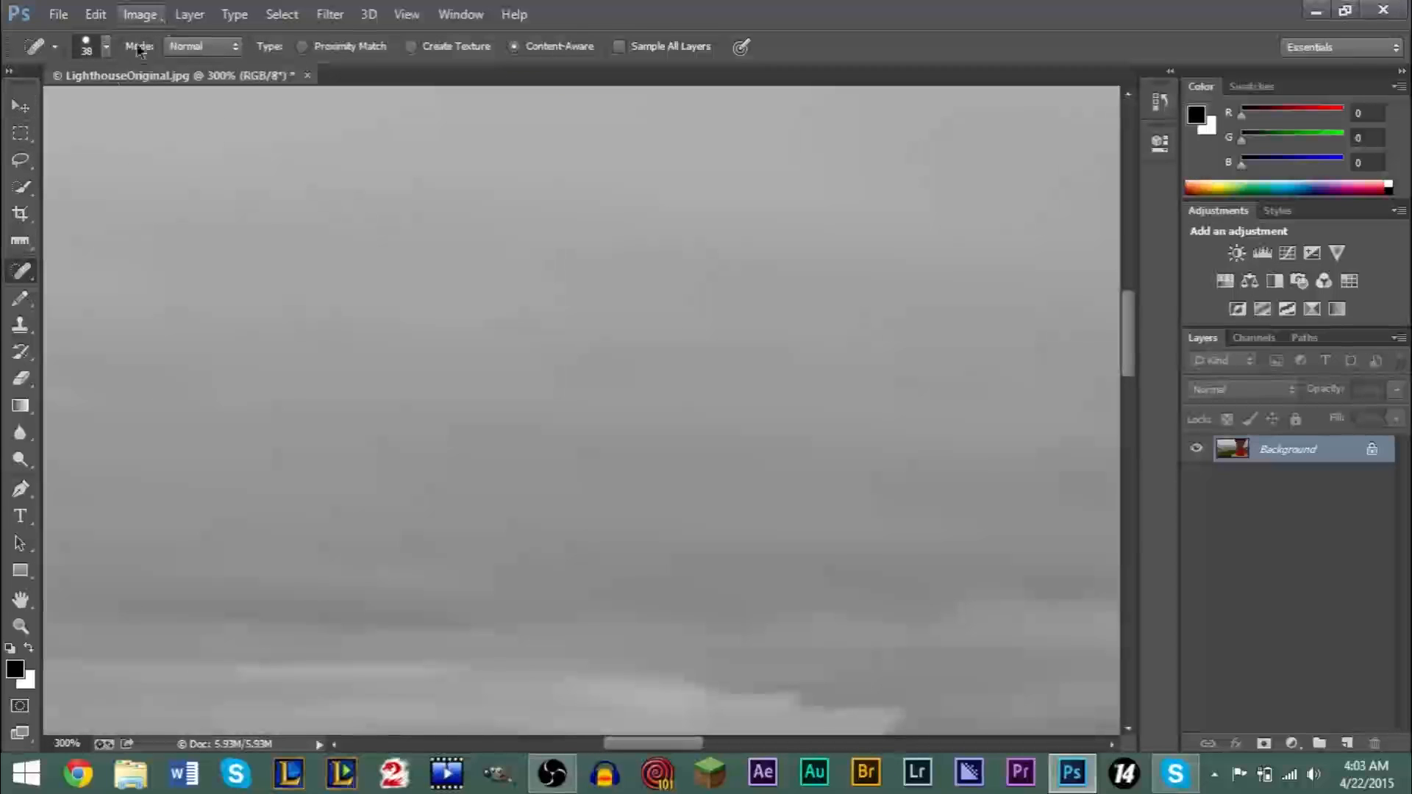
- Set the Spot Healing Brush size to 16 px for retouching the cracked ground at the foot of the lighthouse
left_click(21, 626)
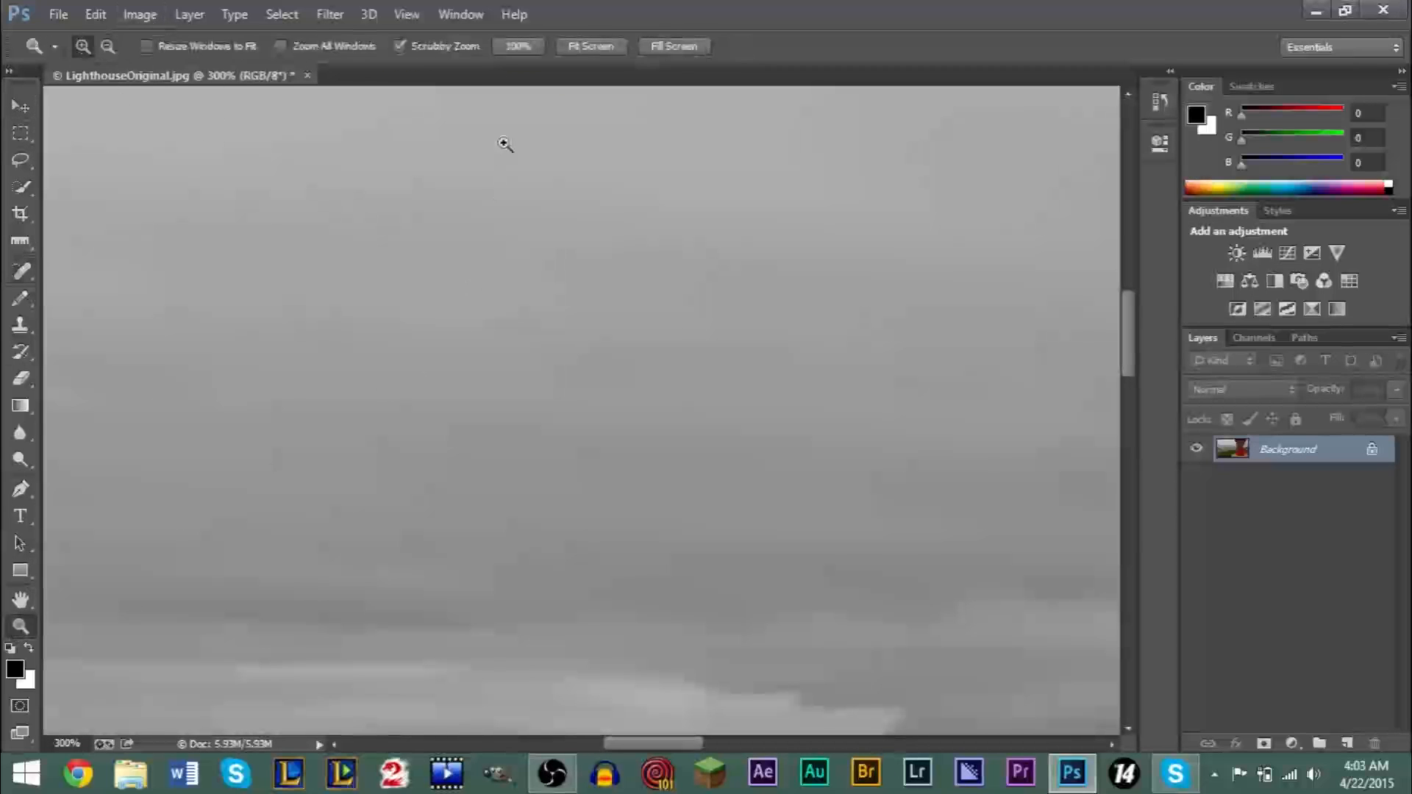
left_click(581, 47)
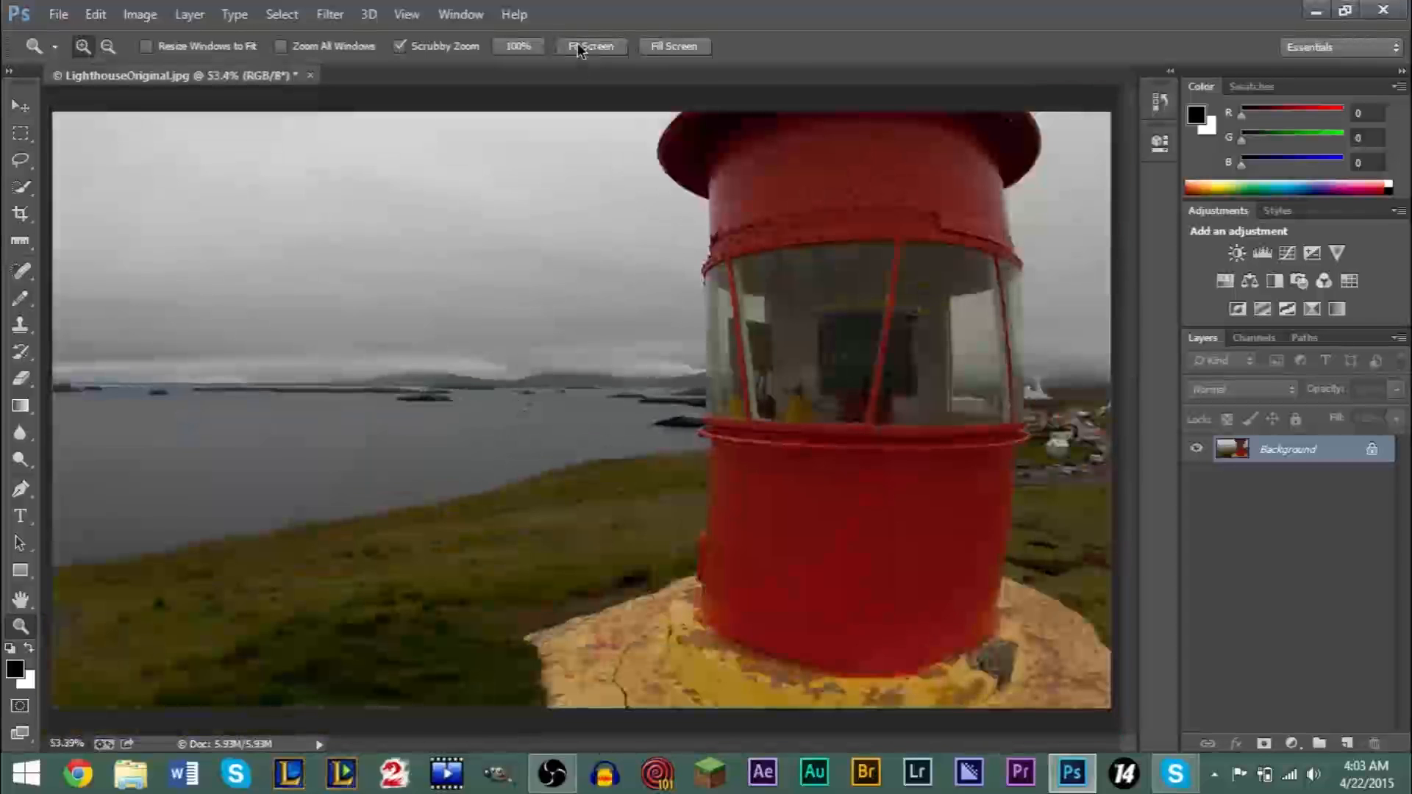
left_click_drag(624, 703, 613, 661)
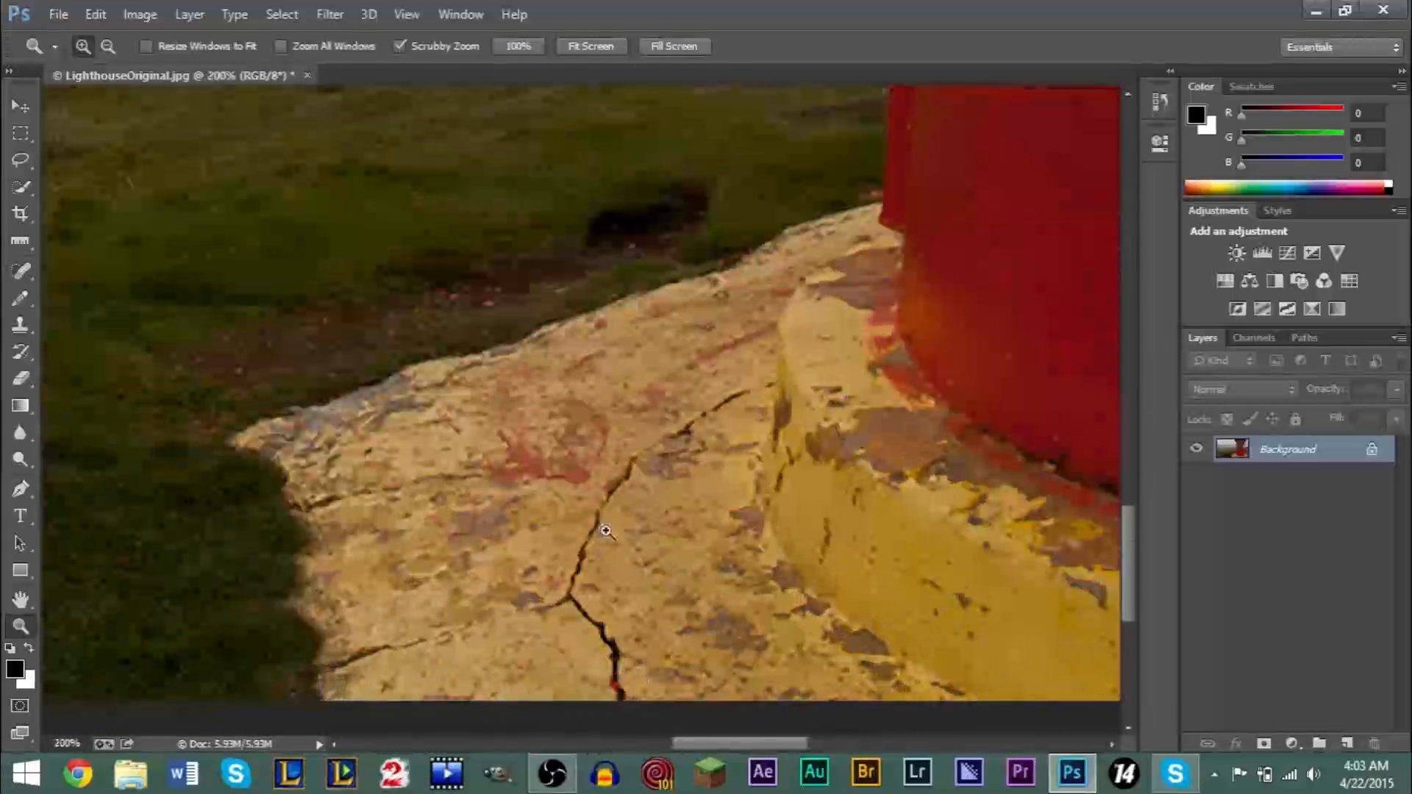
left_click(21, 270)
left_click(67, 269)
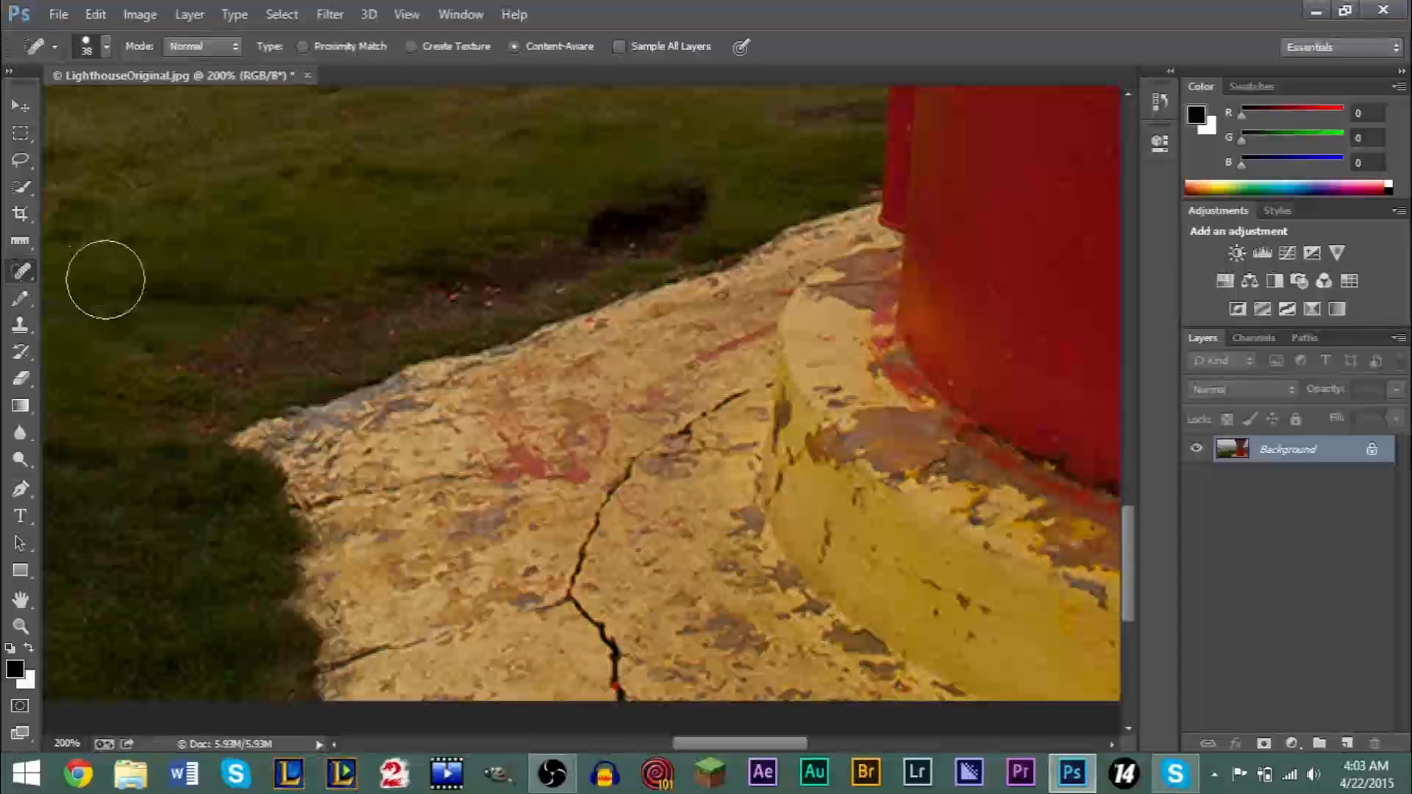
left_click(106, 47)
left_click_drag(74, 109, 49, 109)
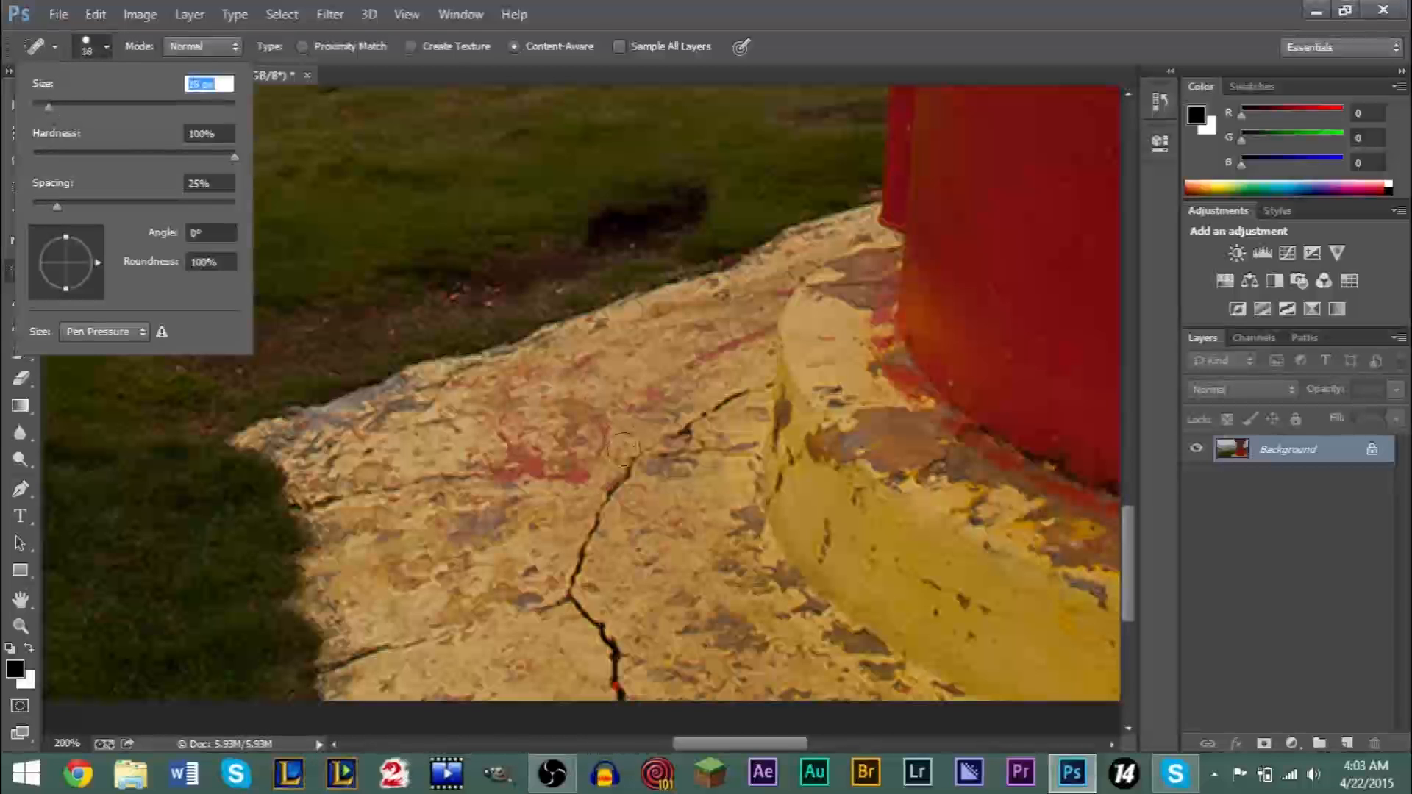
- Heal the long dark crack and the two smaller side cracks in the pale yellow concrete beside the lighthouse
left_click(744, 397)
mouse_move(744, 397)
left_mouse_down()
mouse_move(633, 456)
mouse_move(580, 548)
mouse_move(578, 612)
mouse_move(617, 654)
mouse_move(623, 691)
left_mouse_up()
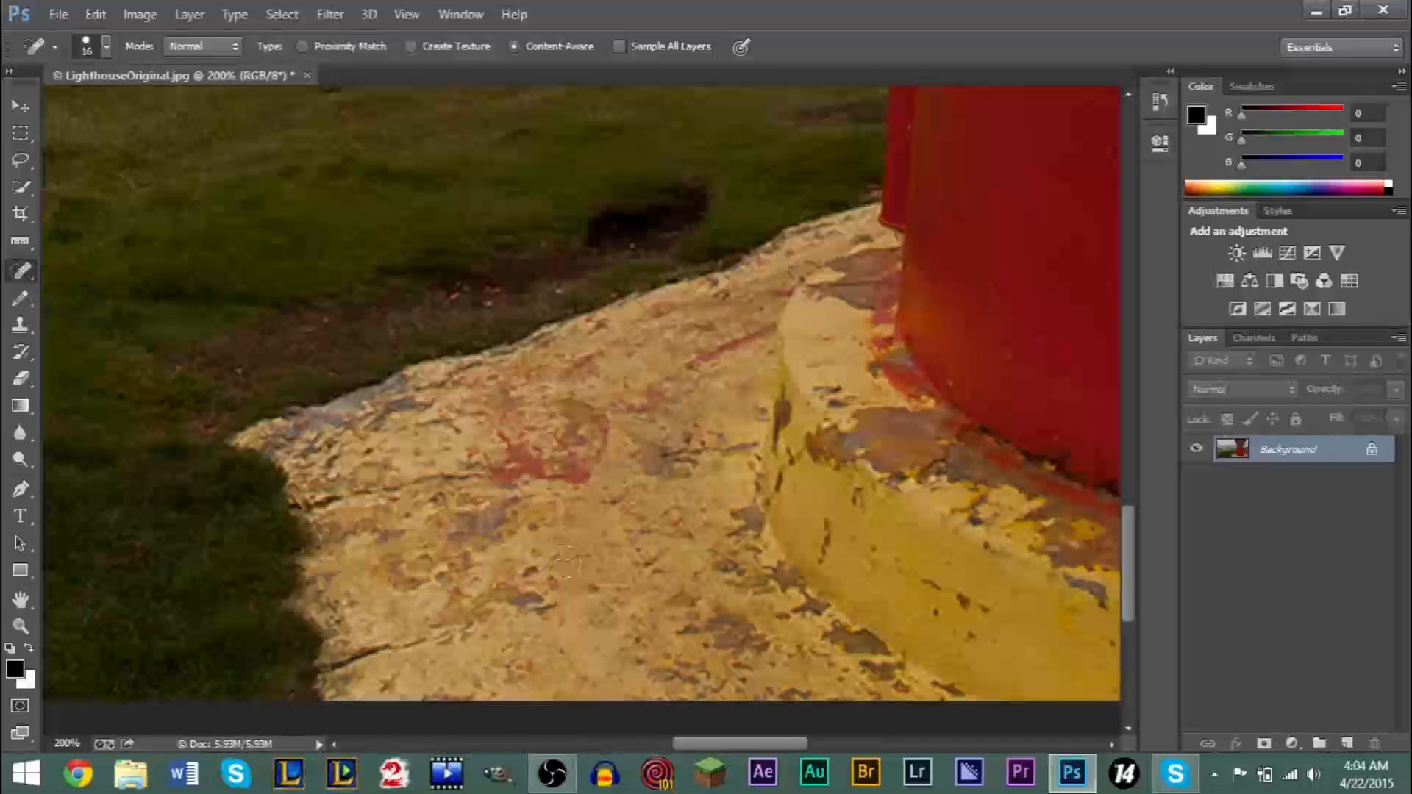
left_click_drag(483, 621, 339, 665)
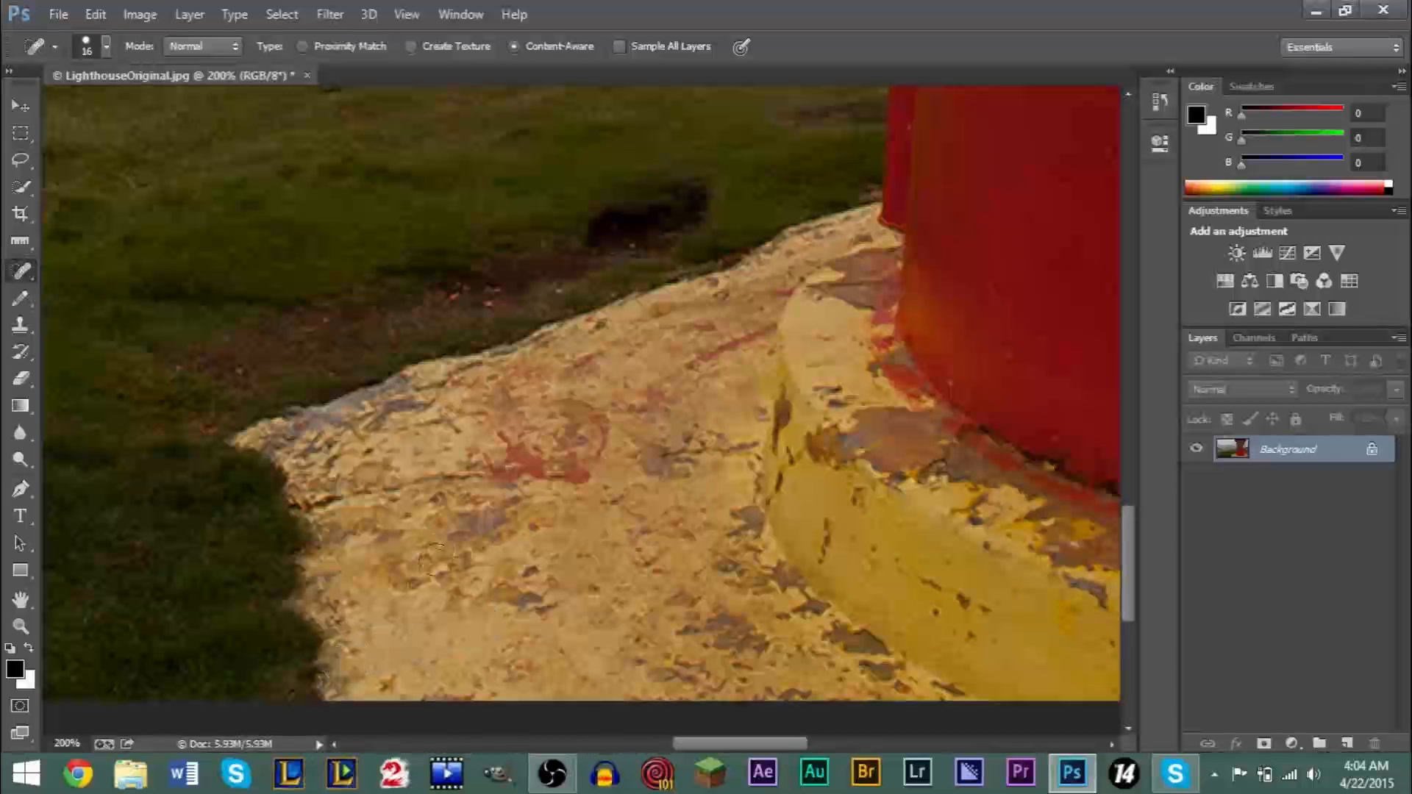
left_click_drag(513, 477, 318, 501)
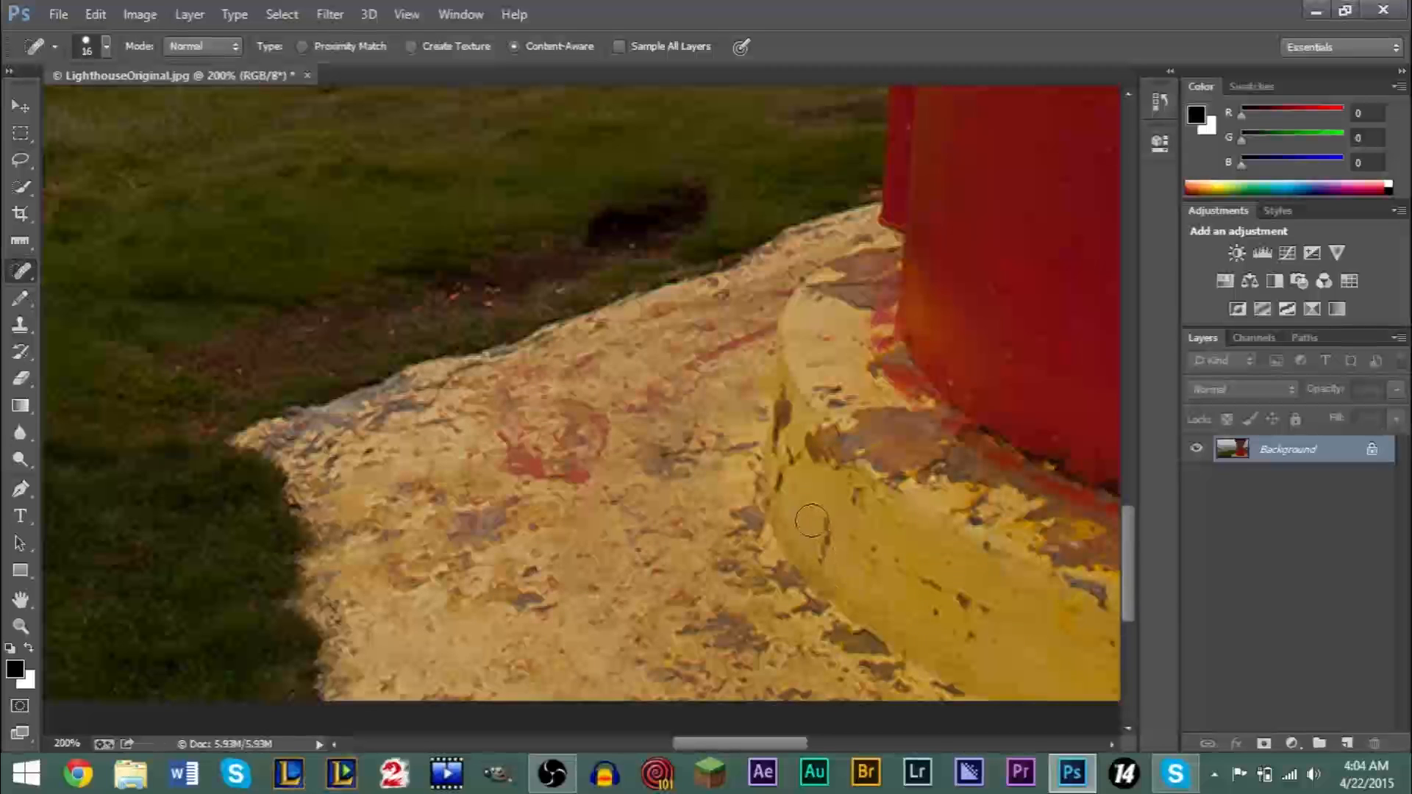
- Heal the dark chips on the side of the raised yellow base and the grey blemish in the concrete beside it
left_click_drag(808, 517, 818, 573)
left_click_drag(877, 526, 846, 498)
mouse_move(846, 553)
left_mouse_down()
mouse_move(986, 606)
mouse_move(996, 643)
mouse_move(922, 607)
left_mouse_up()
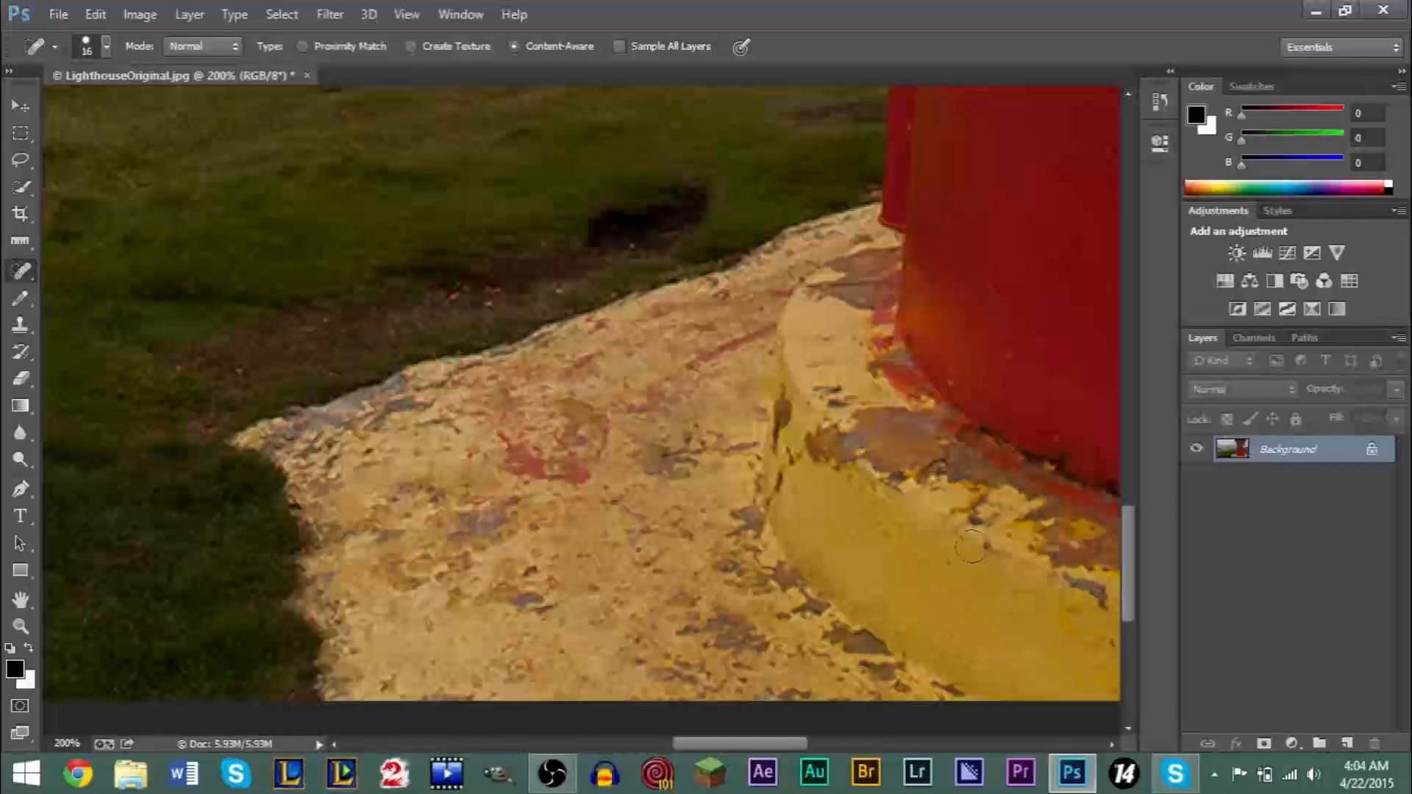
mouse_move(489, 643)
left_mouse_down()
mouse_move(538, 626)
mouse_move(551, 602)
mouse_move(482, 591)
left_mouse_up()
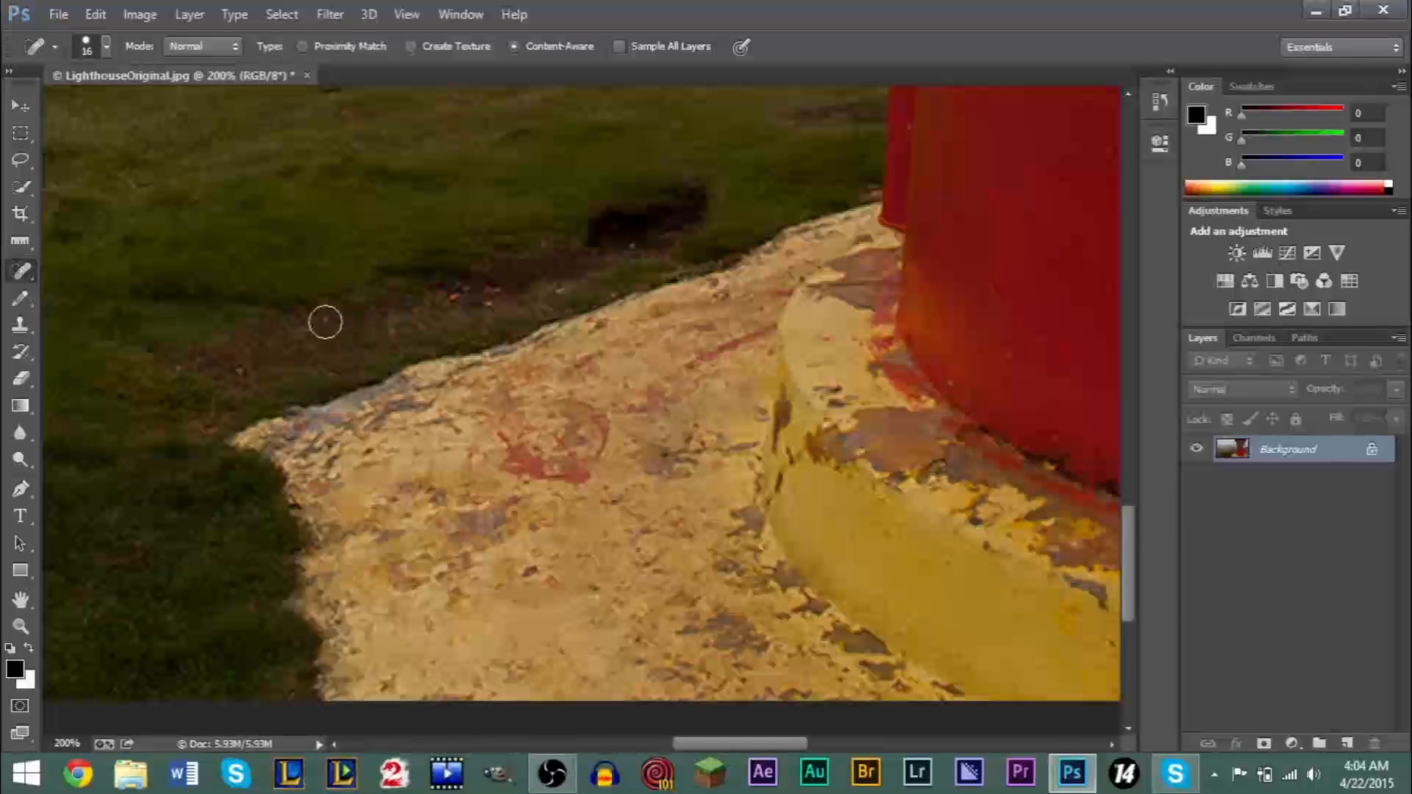
- Try healing the bare dirt patch in the grass with the Spot Healing Brush, and undo the stroke
left_click_drag(318, 328, 397, 309)
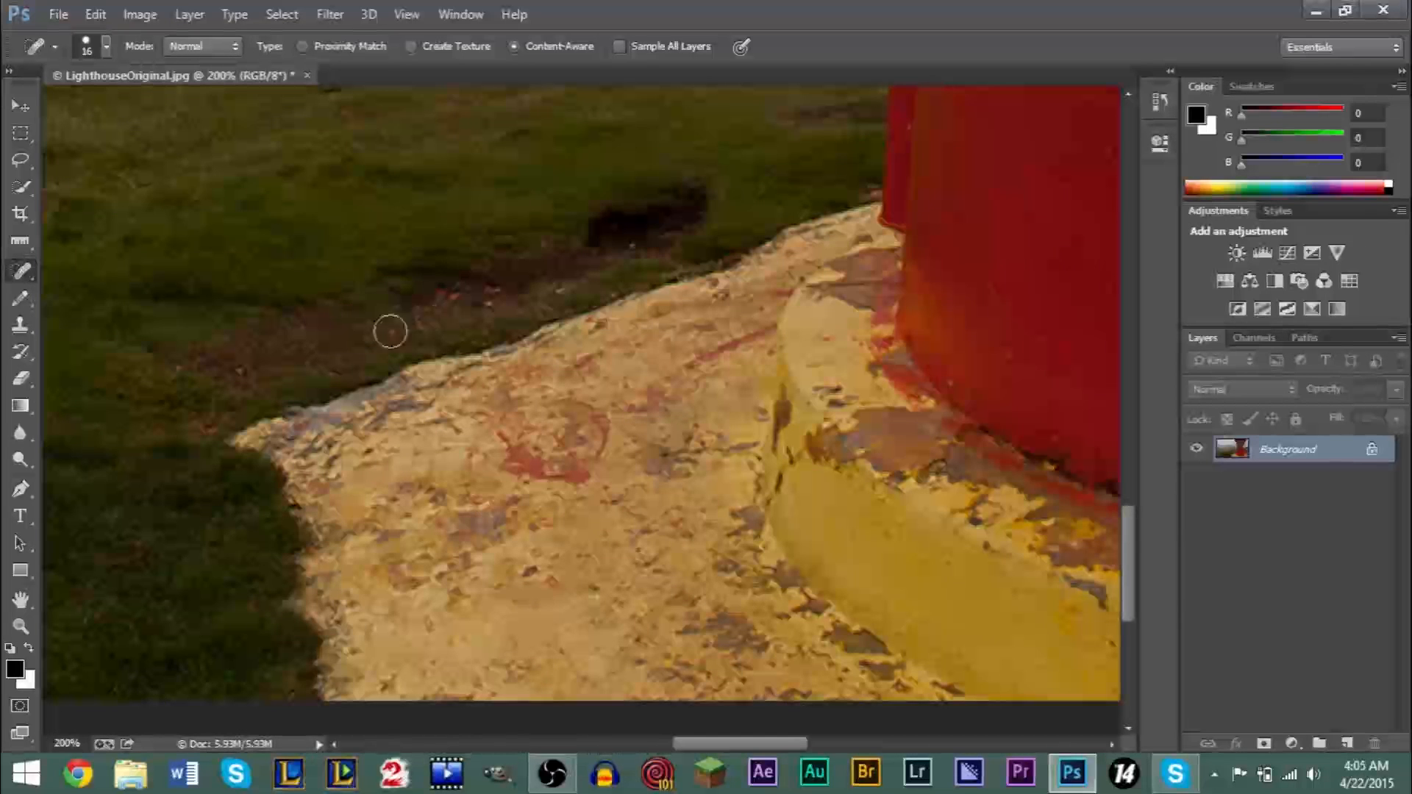
mouse_move(298, 339)
left_mouse_down()
mouse_move(381, 335)
mouse_move(472, 295)
left_mouse_up()
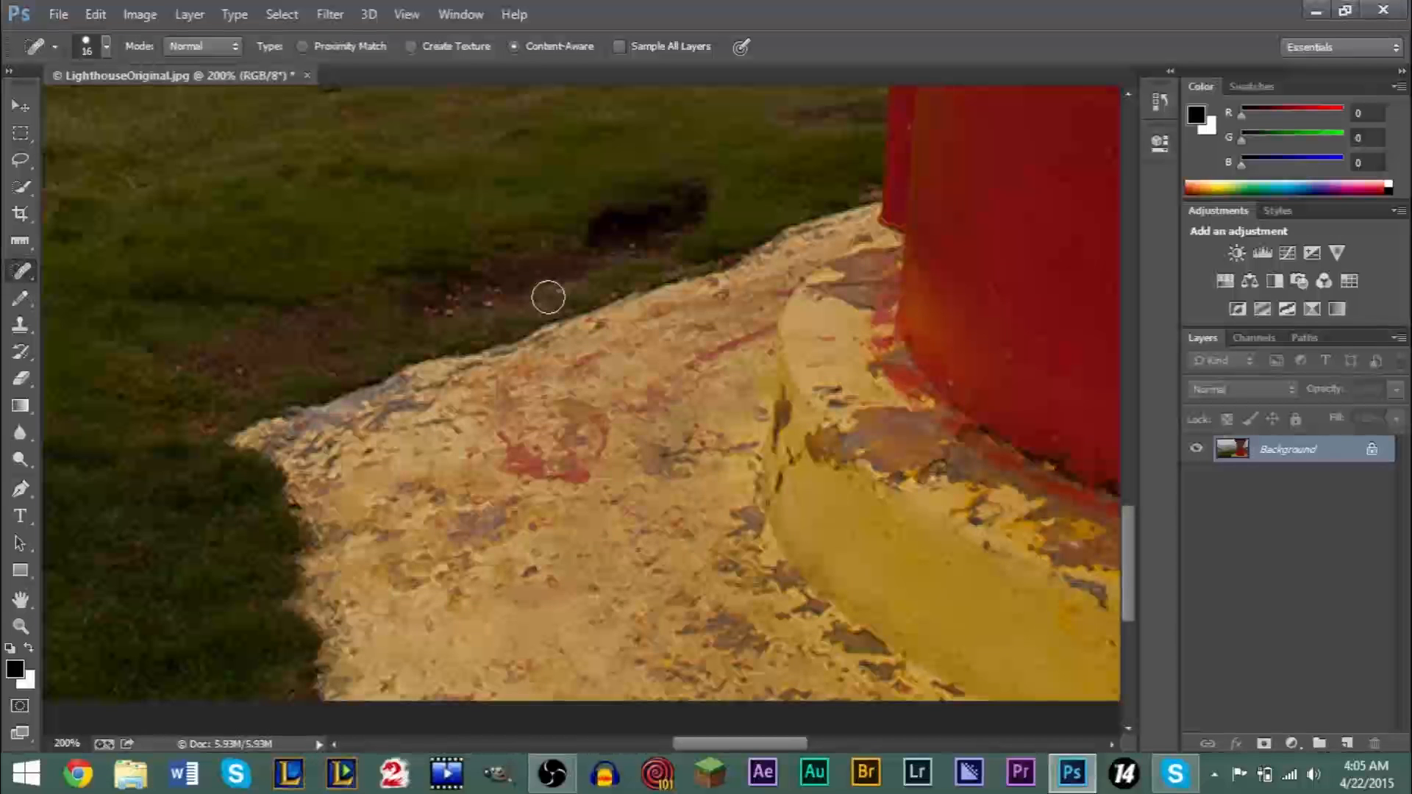
left_click(95, 14)
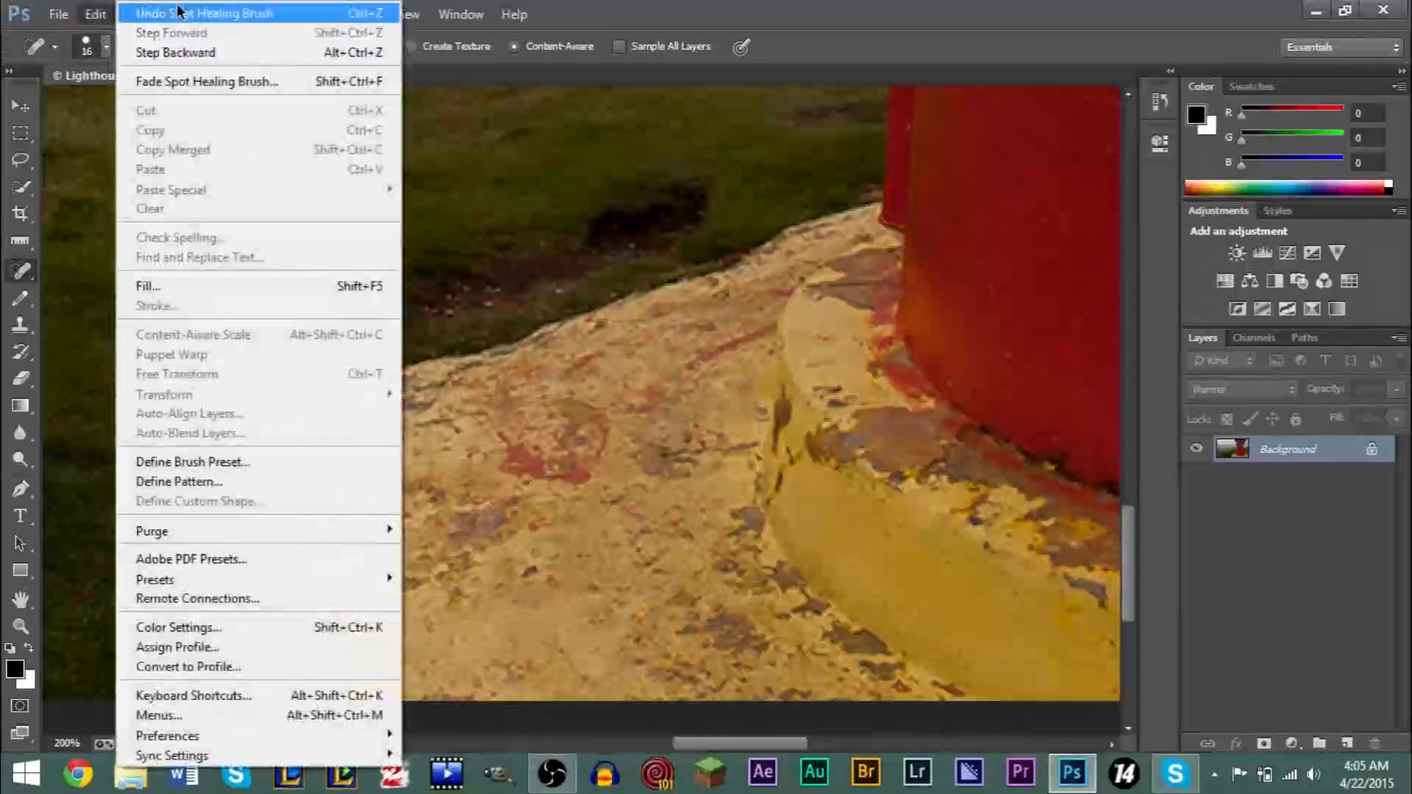
left_click(586, 26)
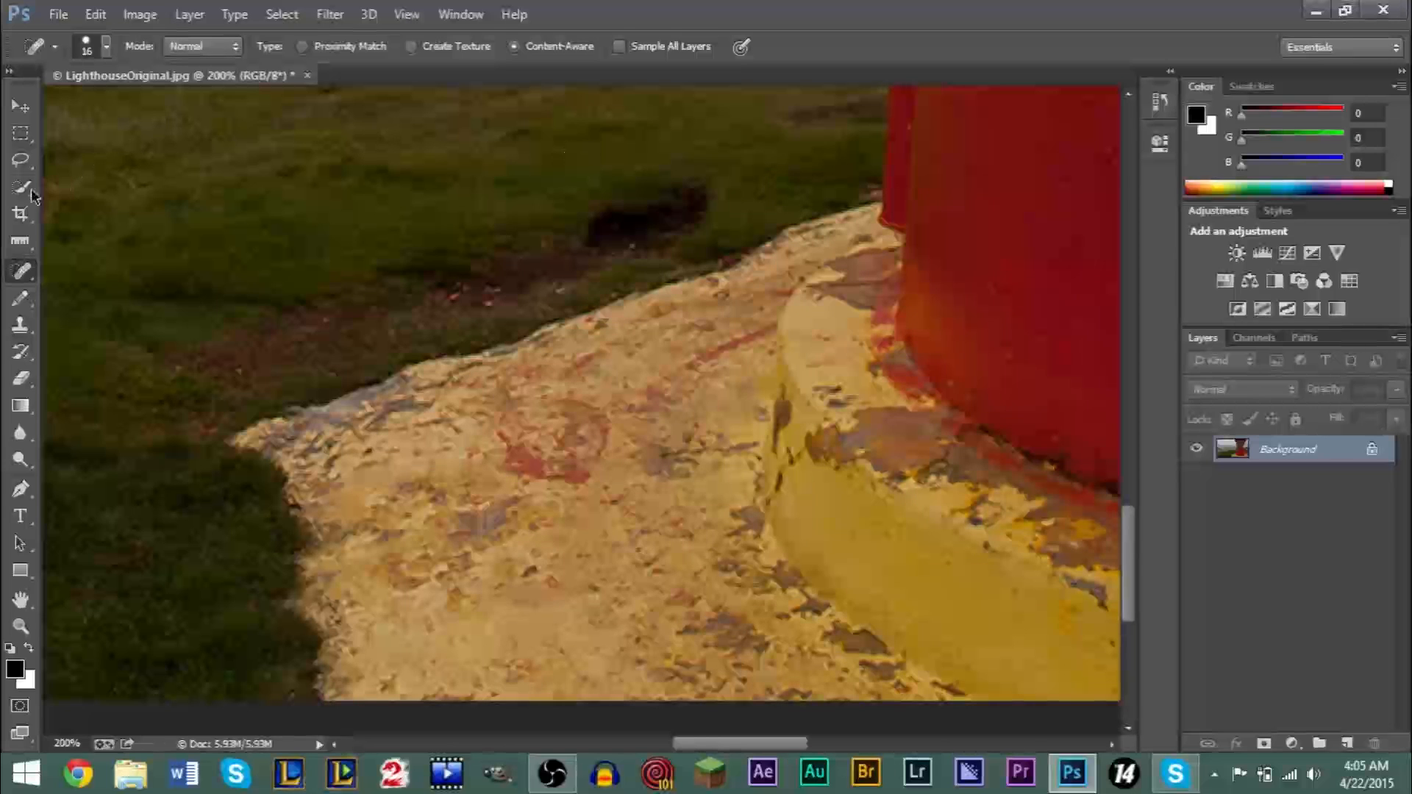
- Lasso the bare dirt patch in the grass along the concrete edge, fill it with Content-Aware at 100% opacity, and deselect
left_click(20, 161)
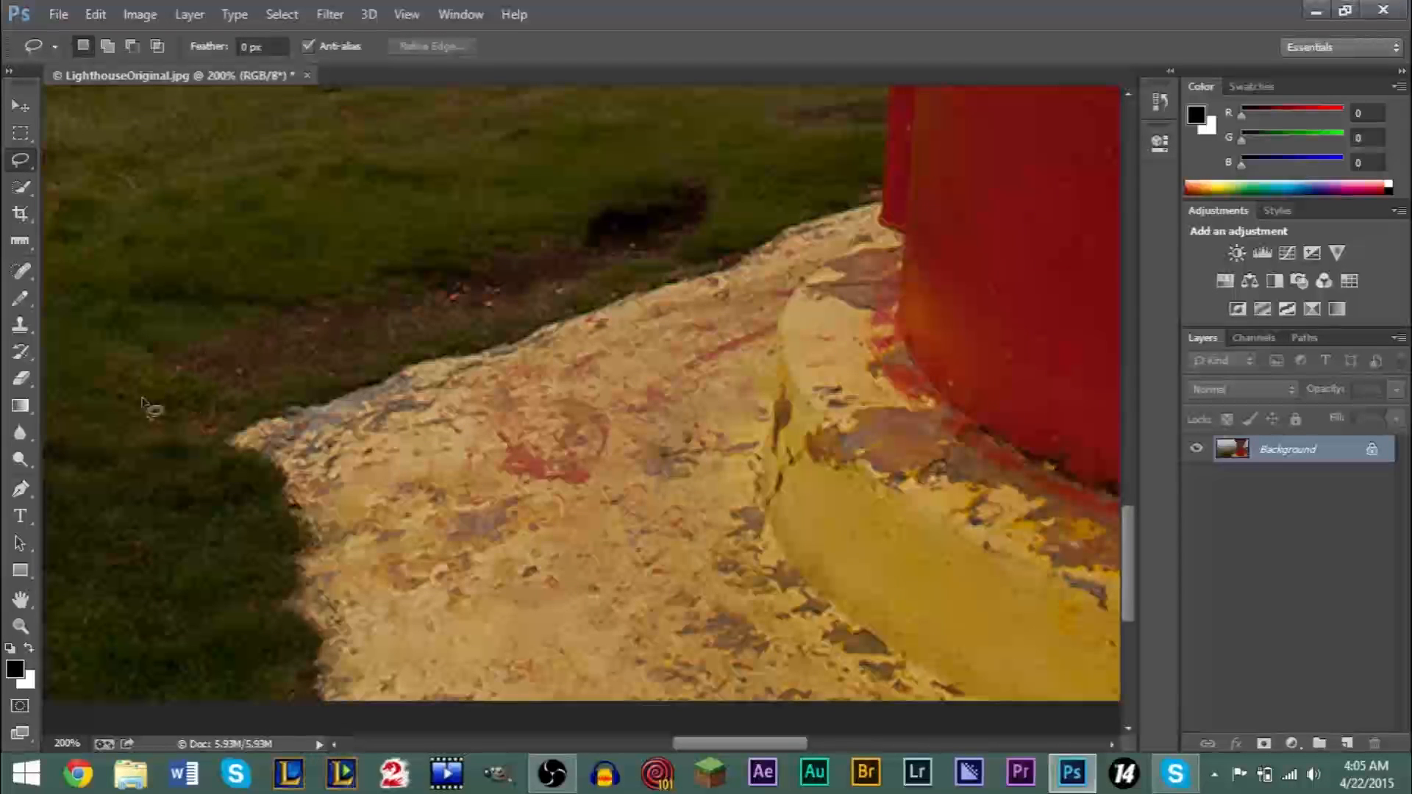
mouse_move(133, 355)
left_mouse_down()
mouse_move(526, 214)
mouse_move(616, 164)
mouse_move(717, 159)
mouse_move(739, 214)
mouse_move(703, 249)
mouse_move(612, 286)
left_mouse_up()
left_click_drag(530, 323, 409, 347)
mouse_move(328, 388)
left_mouse_down()
mouse_move(268, 387)
mouse_move(205, 430)
mouse_move(164, 403)
left_mouse_up()
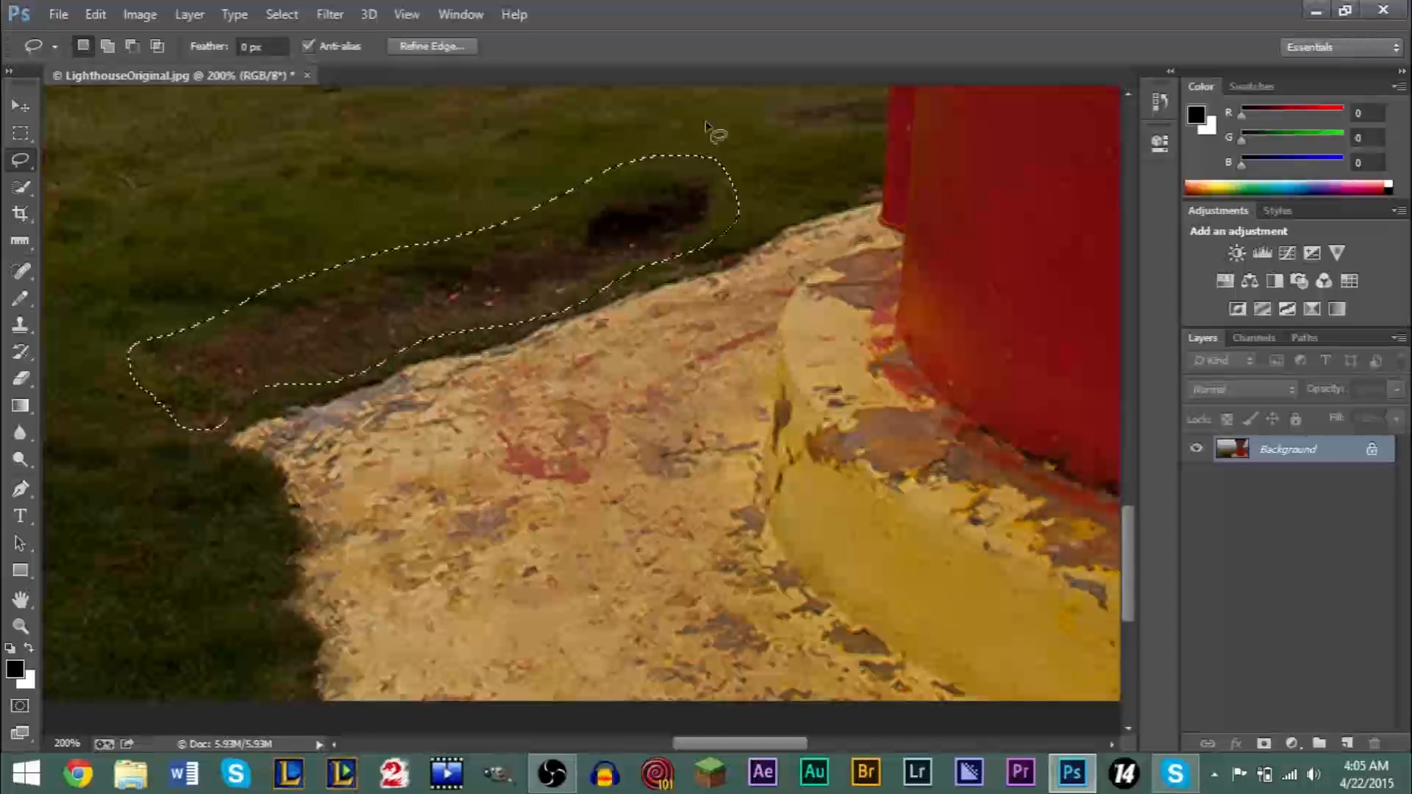
left_click(94, 15)
left_click(208, 287)
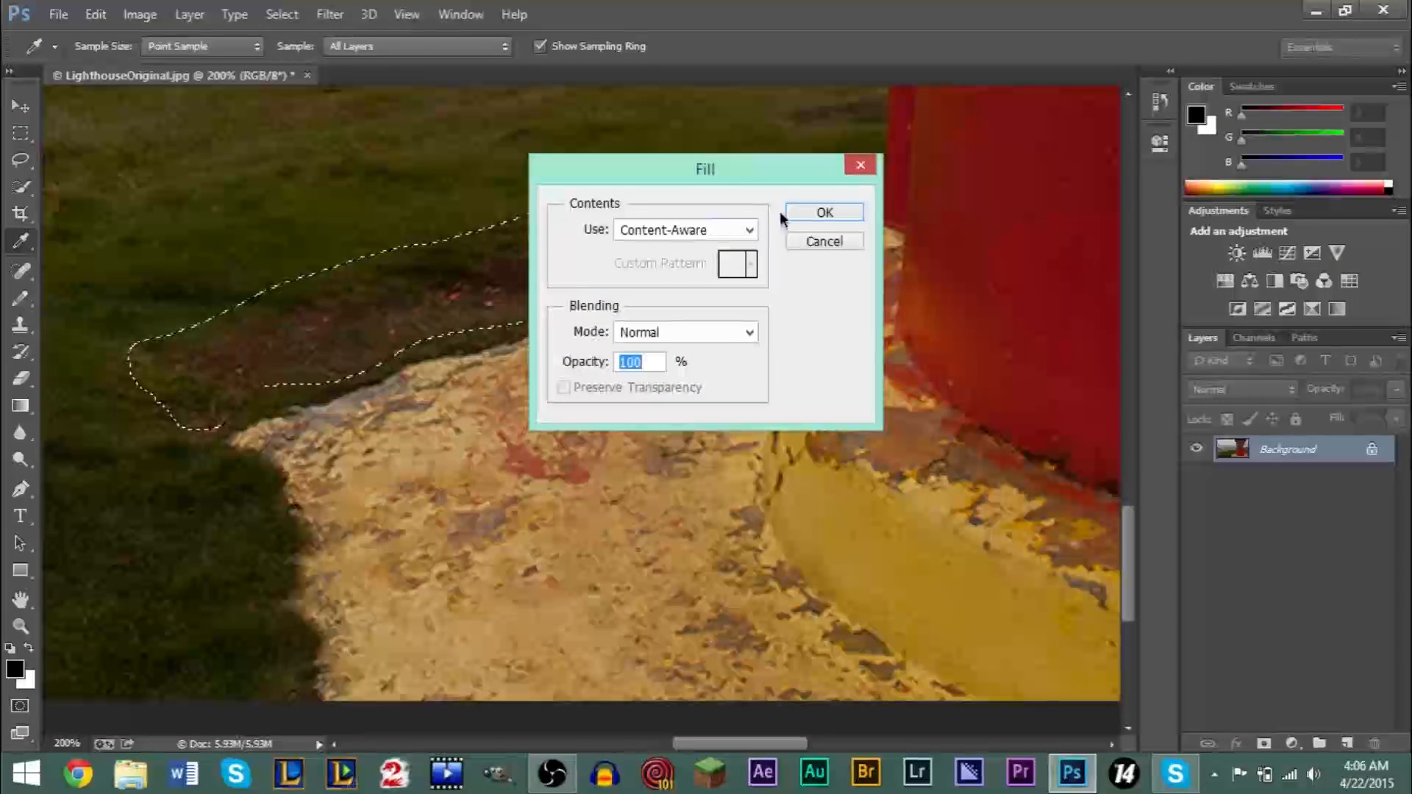
left_click(811, 214)
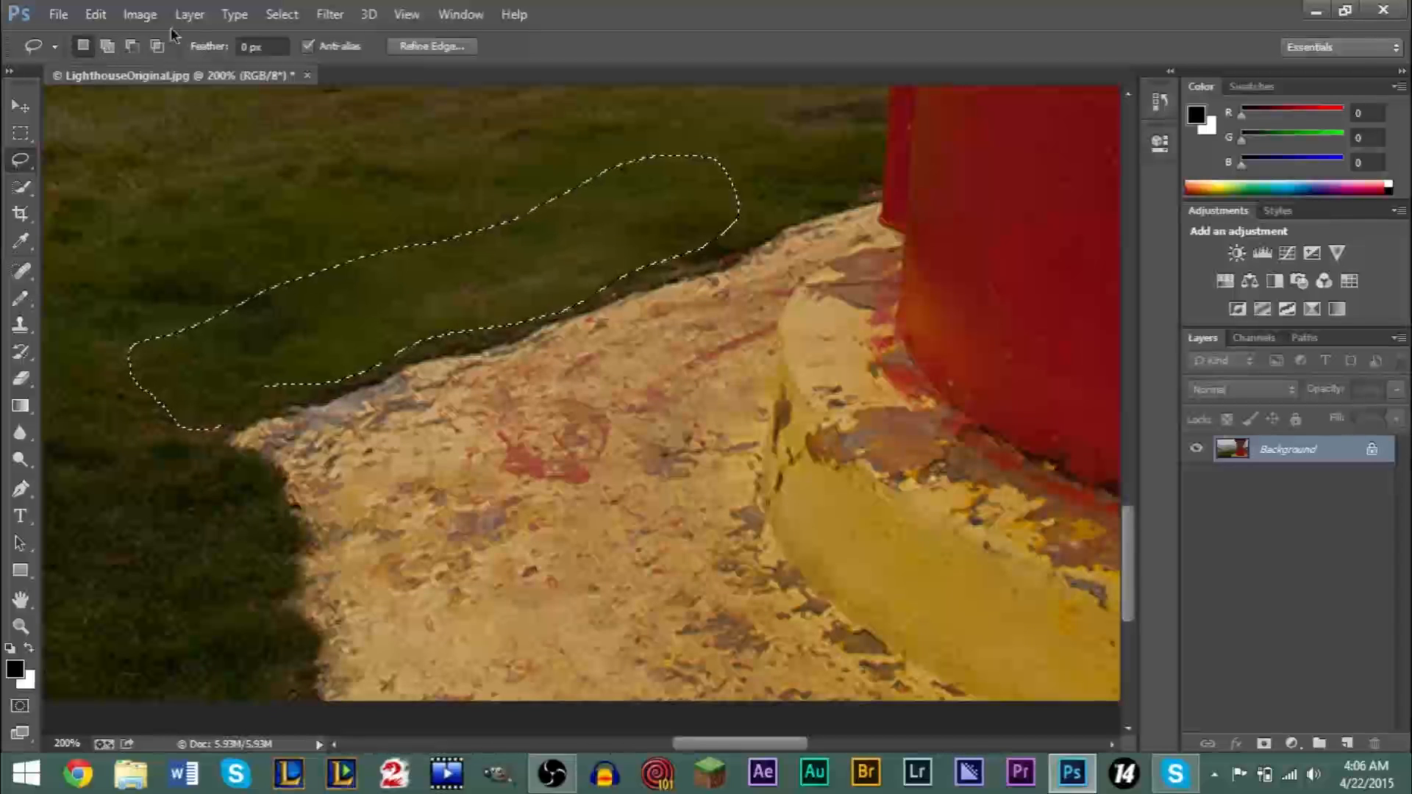
left_click(281, 14)
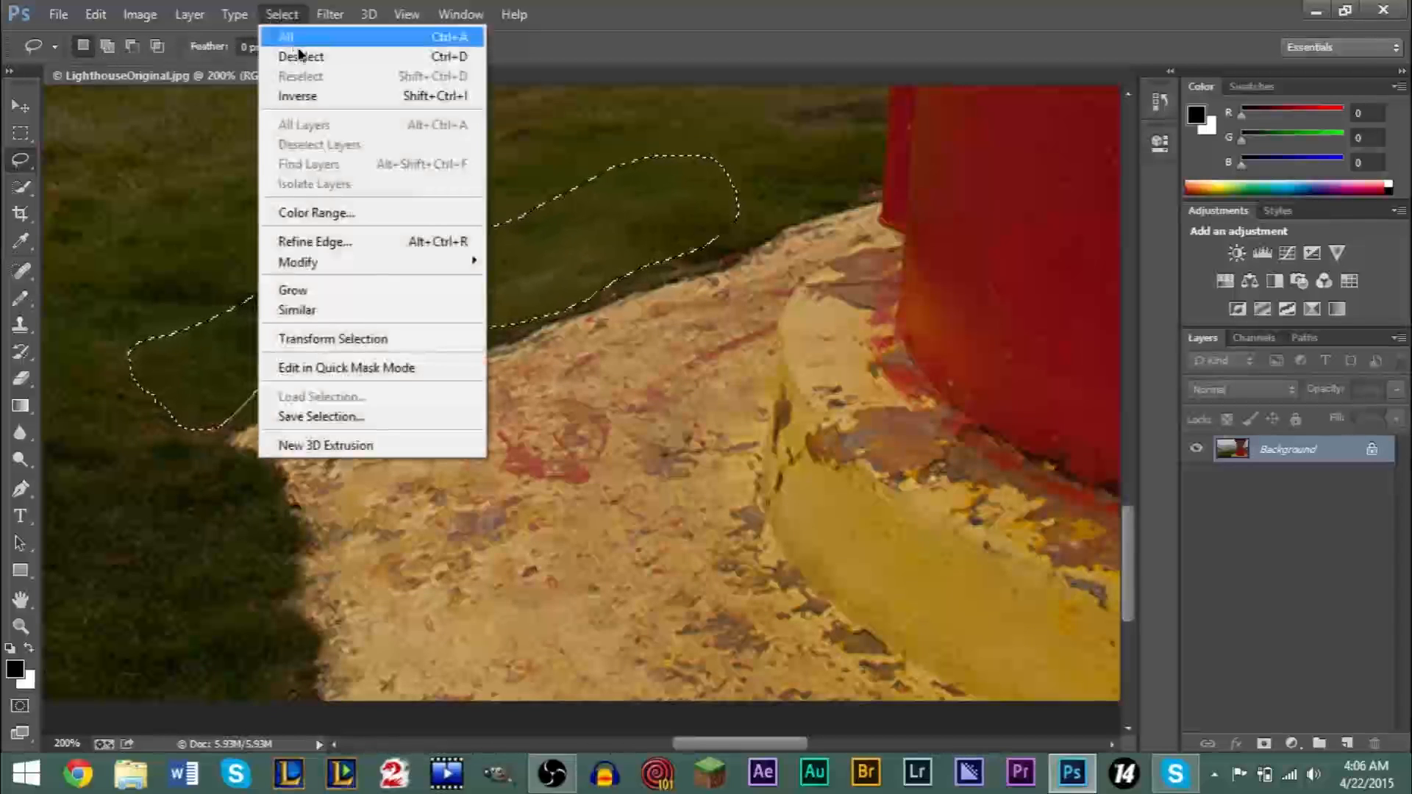
left_click(305, 57)
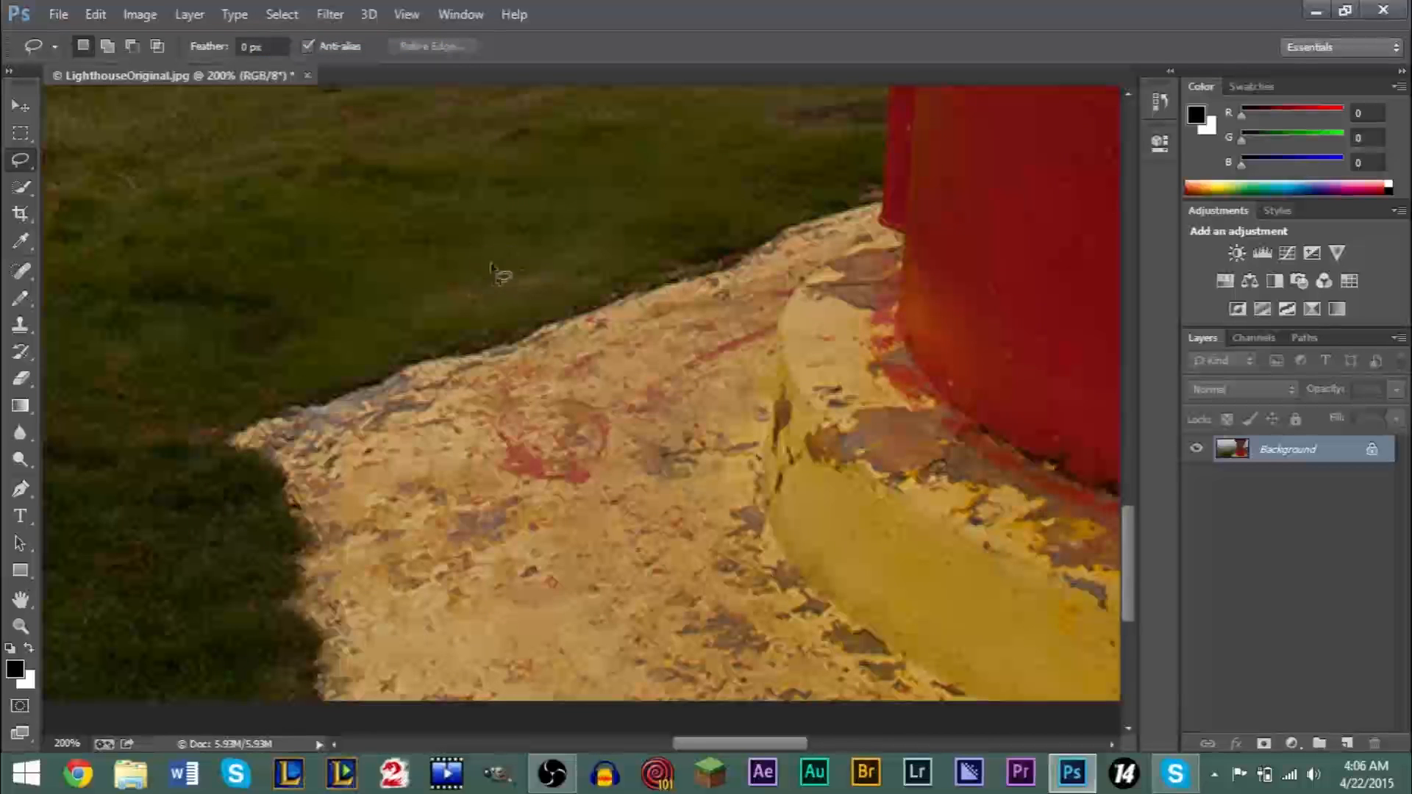
- Lasso the remaining pale area in the grass above the concrete edge, fill it with Content-Aware at 100% opacity, and deselect
left_click_drag(494, 253, 433, 261)
mouse_move(401, 328)
left_mouse_down()
mouse_move(544, 303)
mouse_move(608, 256)
mouse_move(598, 236)
mouse_move(482, 255)
left_mouse_up()
left_click(107, 11)
left_click(243, 285)
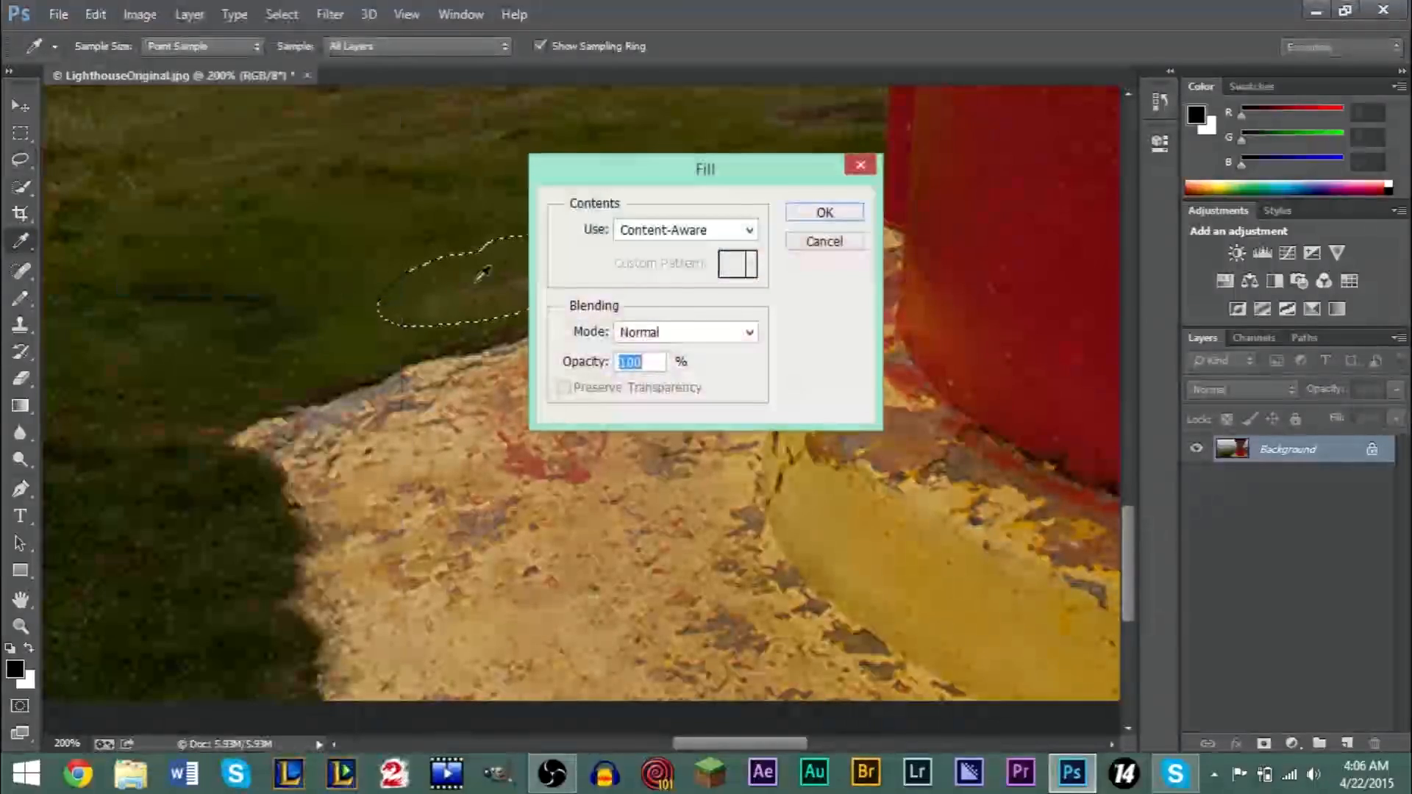
left_click(808, 214)
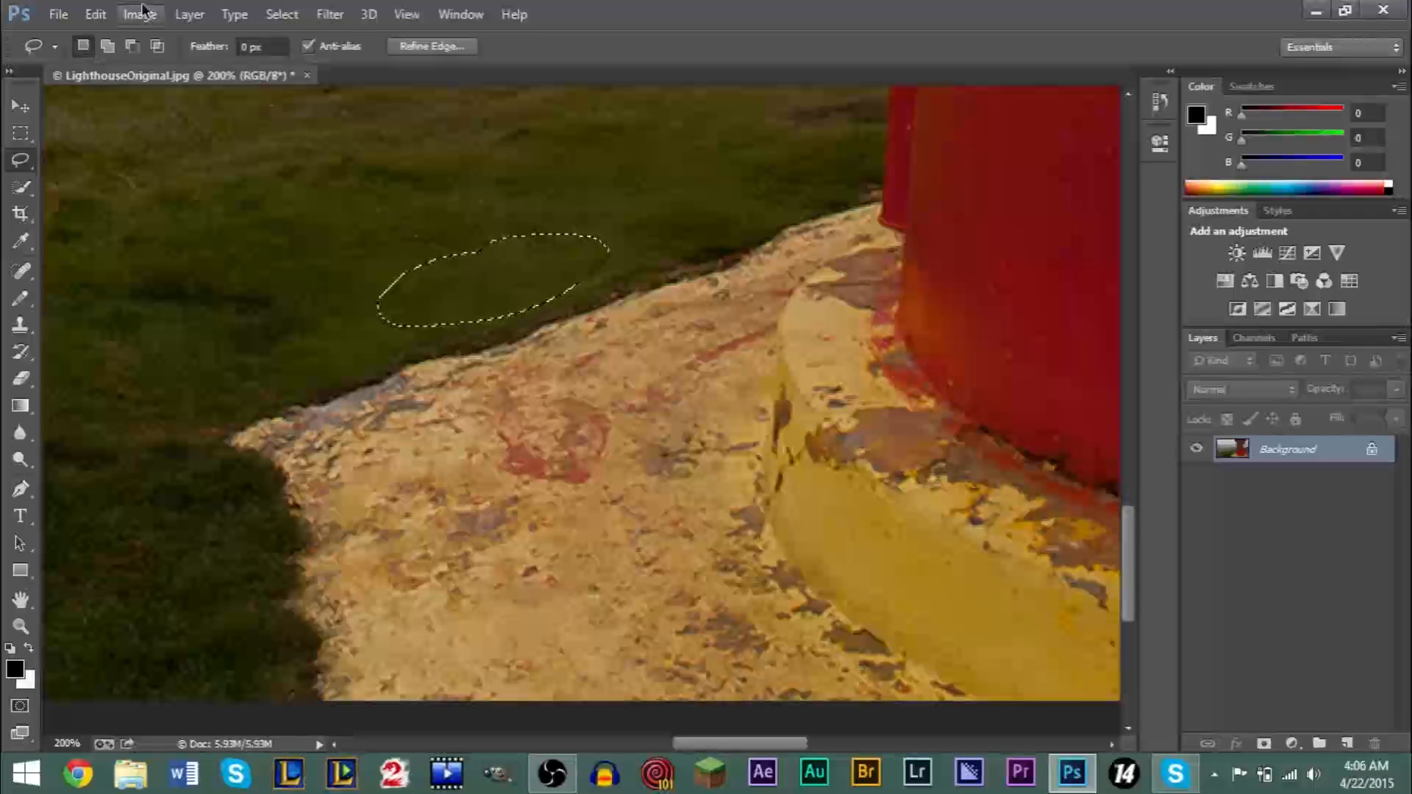
left_click(273, 18)
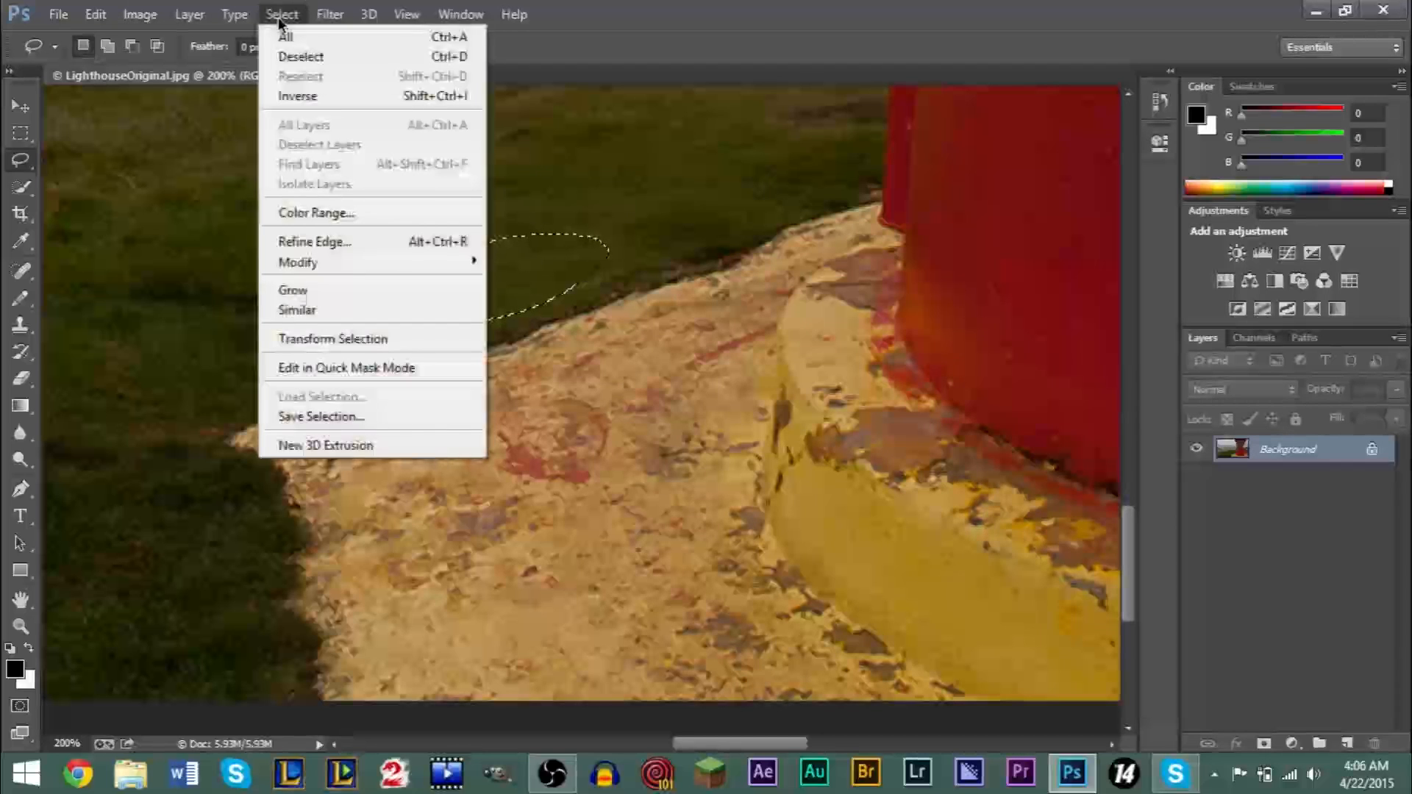
left_click(301, 56)
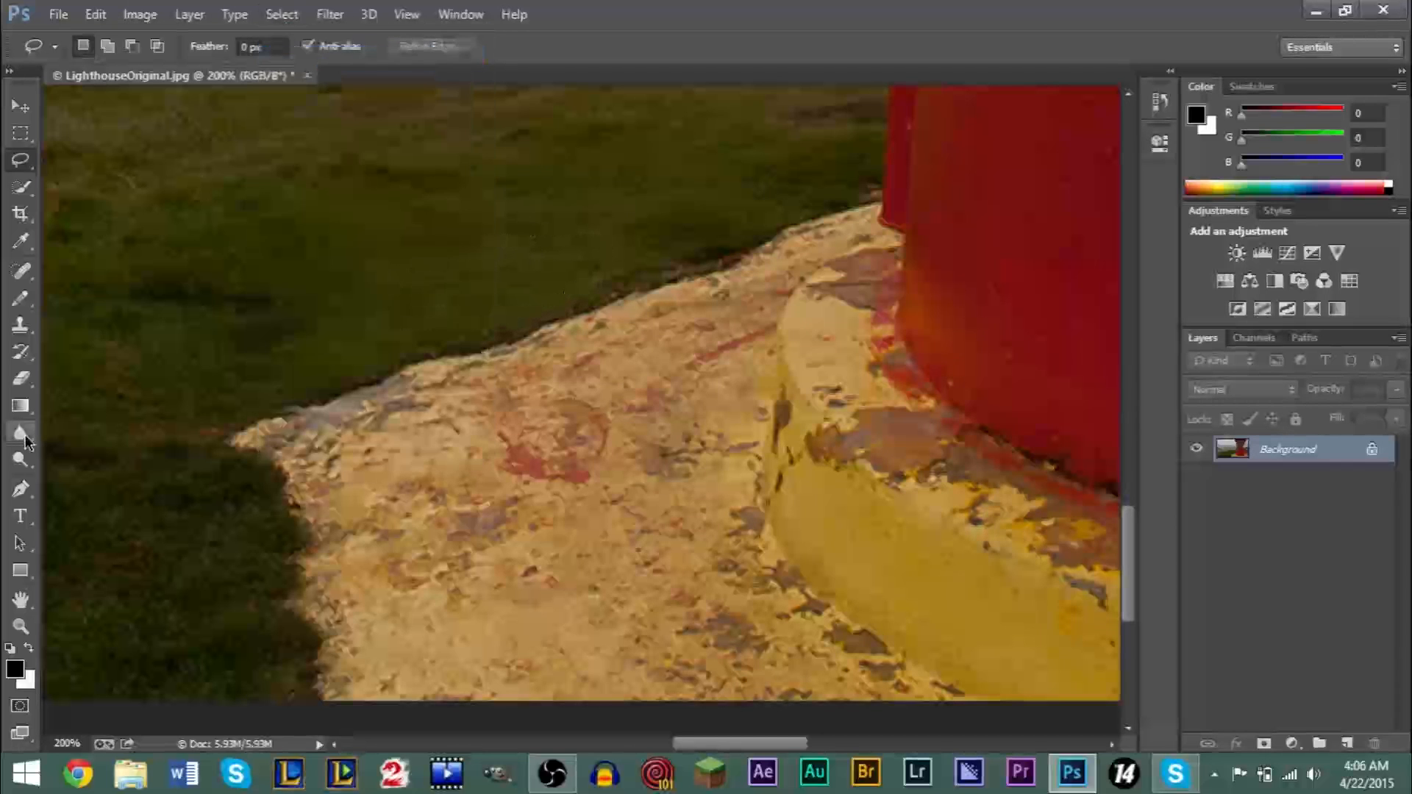
- Try cloning grass texture over the area above the concrete edge with the Clone Stamp, and undo the strokes while keeping the area deselected
left_click(24, 334)
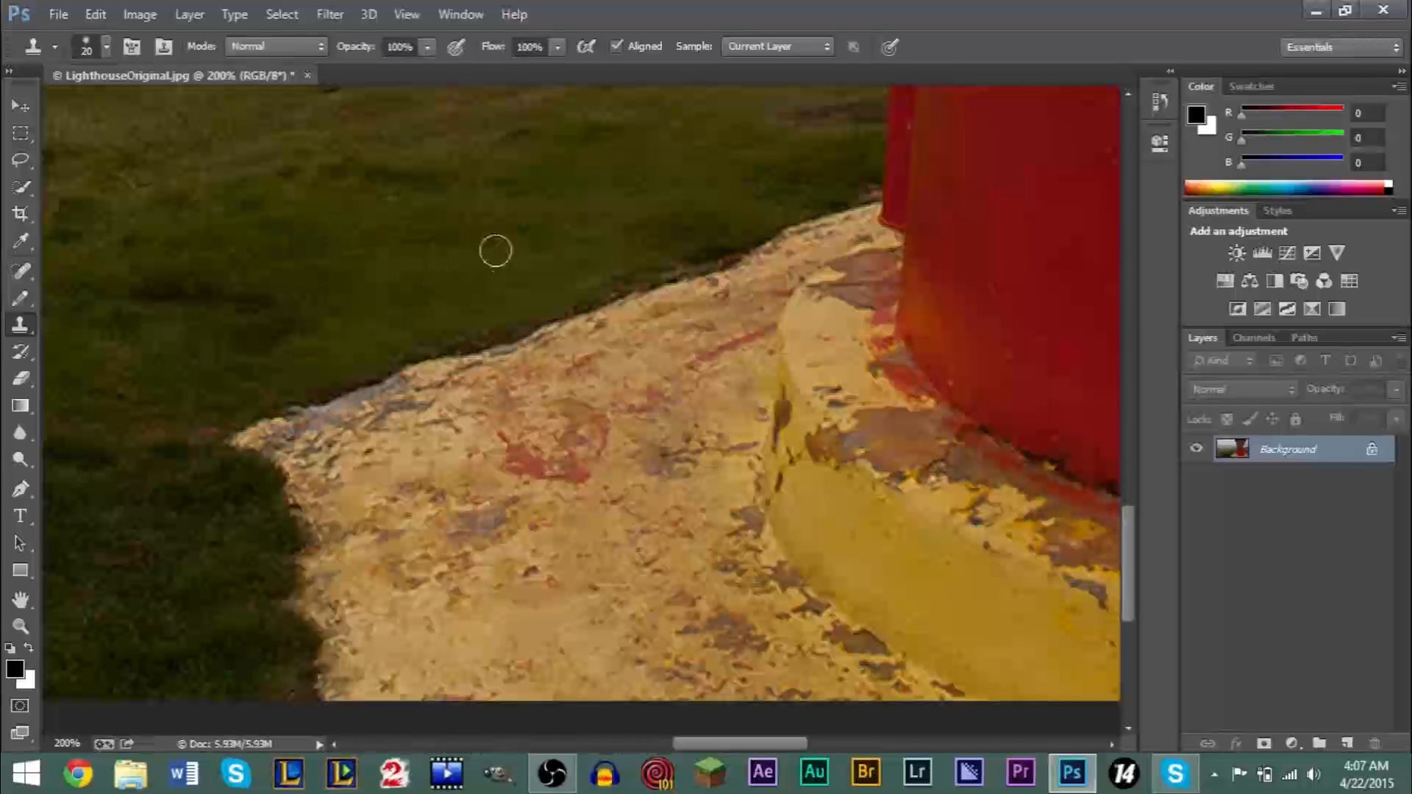
mouse_move(474, 265)
left_mouse_down()
mouse_move(499, 197)
mouse_move(467, 193)
mouse_move(467, 244)
mouse_move(479, 193)
mouse_move(391, 275)
mouse_move(442, 268)
mouse_move(355, 277)
mouse_move(390, 306)
mouse_move(428, 269)
mouse_move(350, 304)
mouse_move(427, 265)
mouse_move(464, 202)
mouse_move(365, 185)
mouse_move(578, 234)
mouse_move(555, 264)
mouse_move(489, 284)
mouse_move(533, 269)
mouse_move(490, 280)
mouse_move(484, 221)
mouse_move(384, 262)
mouse_move(325, 207)
mouse_move(247, 342)
mouse_move(304, 307)
mouse_move(260, 292)
mouse_move(207, 376)
mouse_move(288, 359)
mouse_move(320, 304)
mouse_move(380, 304)
mouse_move(463, 210)
mouse_move(457, 242)
mouse_move(613, 178)
mouse_move(393, 184)
mouse_move(342, 214)
left_mouse_up()
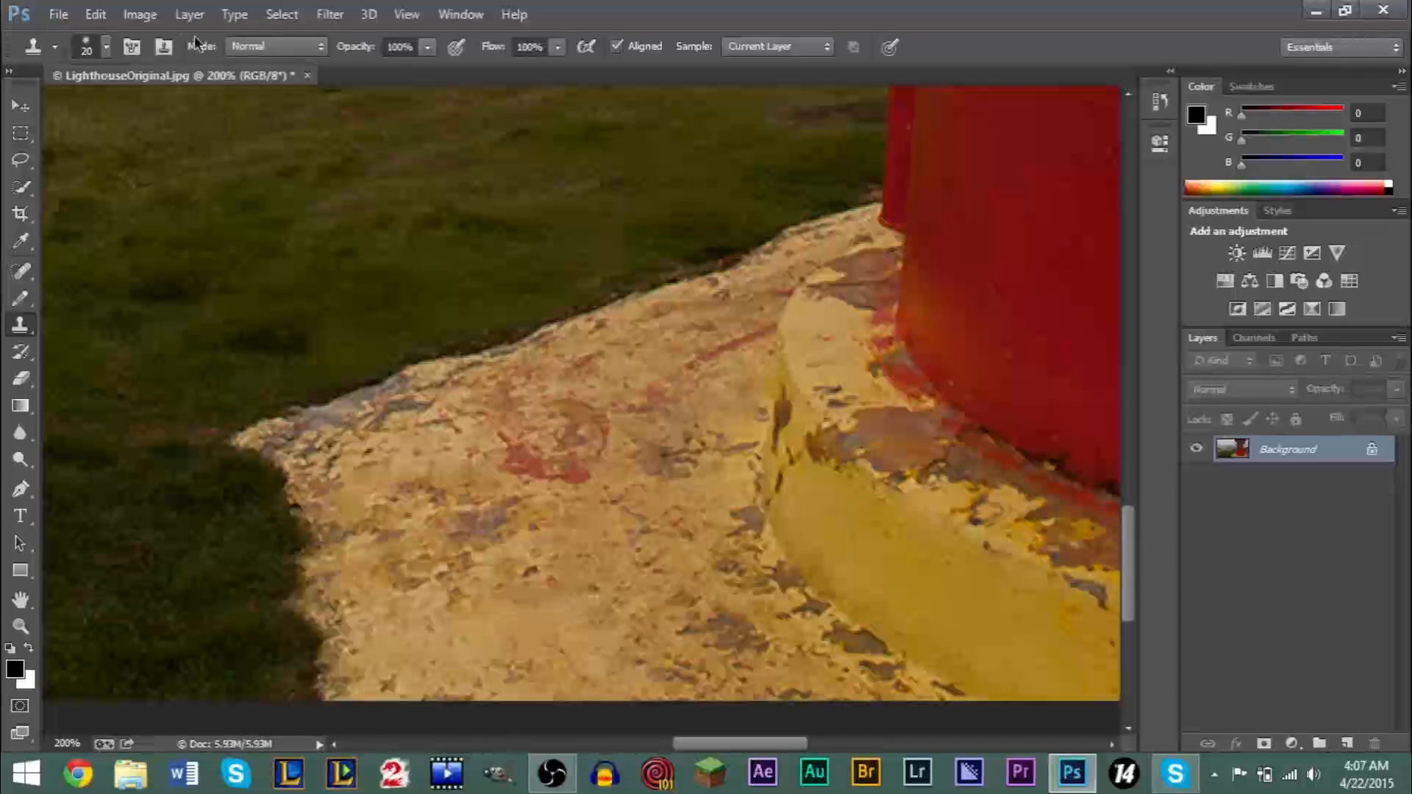
left_click(95, 15)
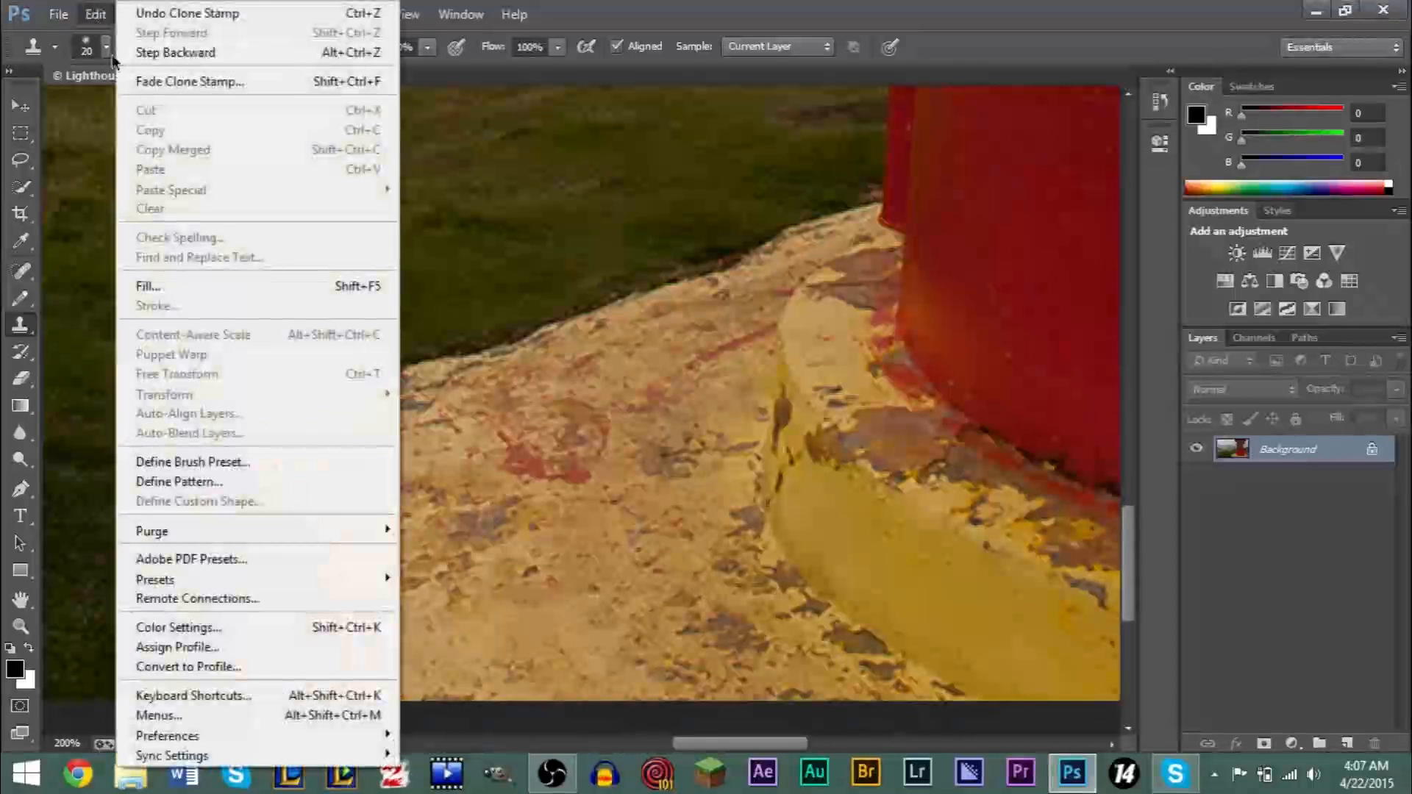
left_click(164, 51)
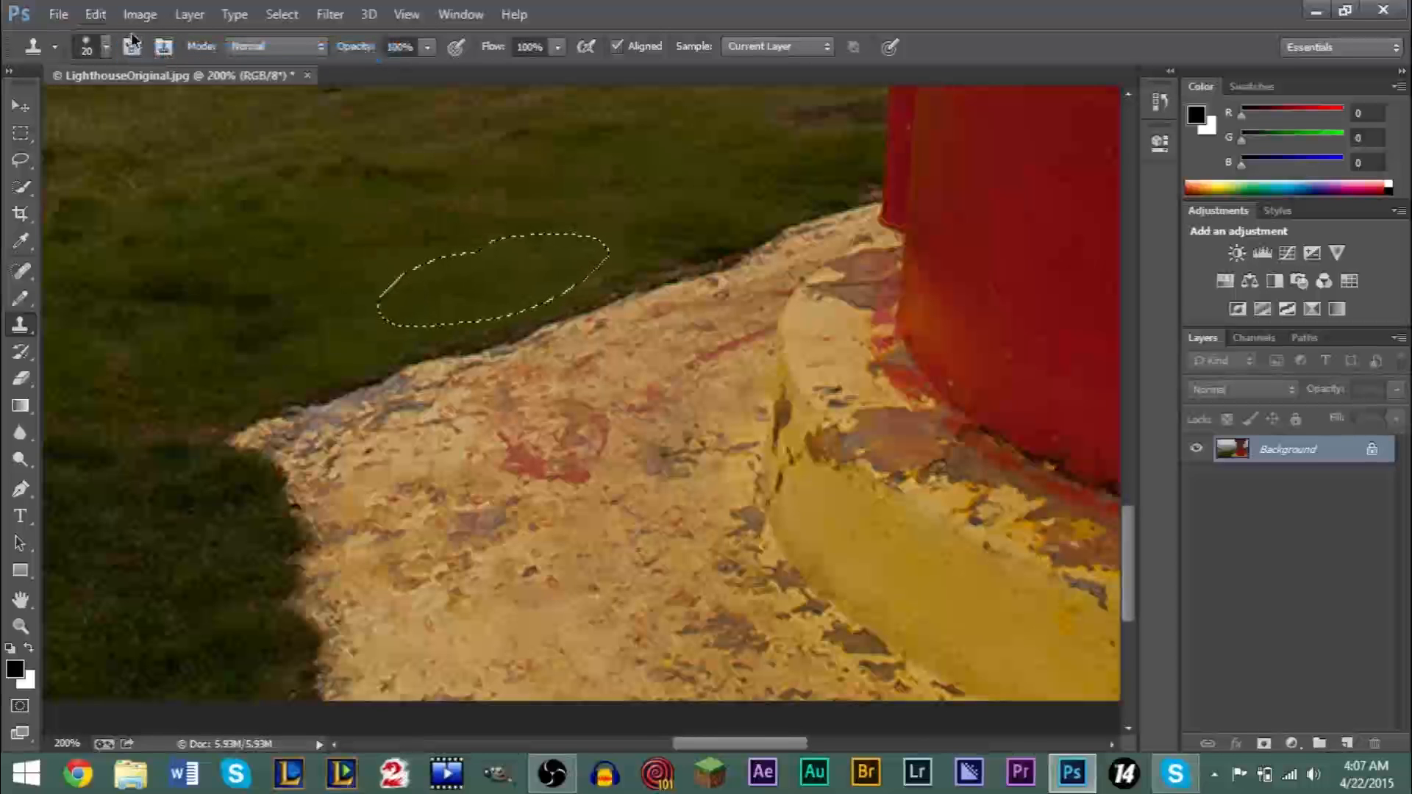
left_click(98, 16)
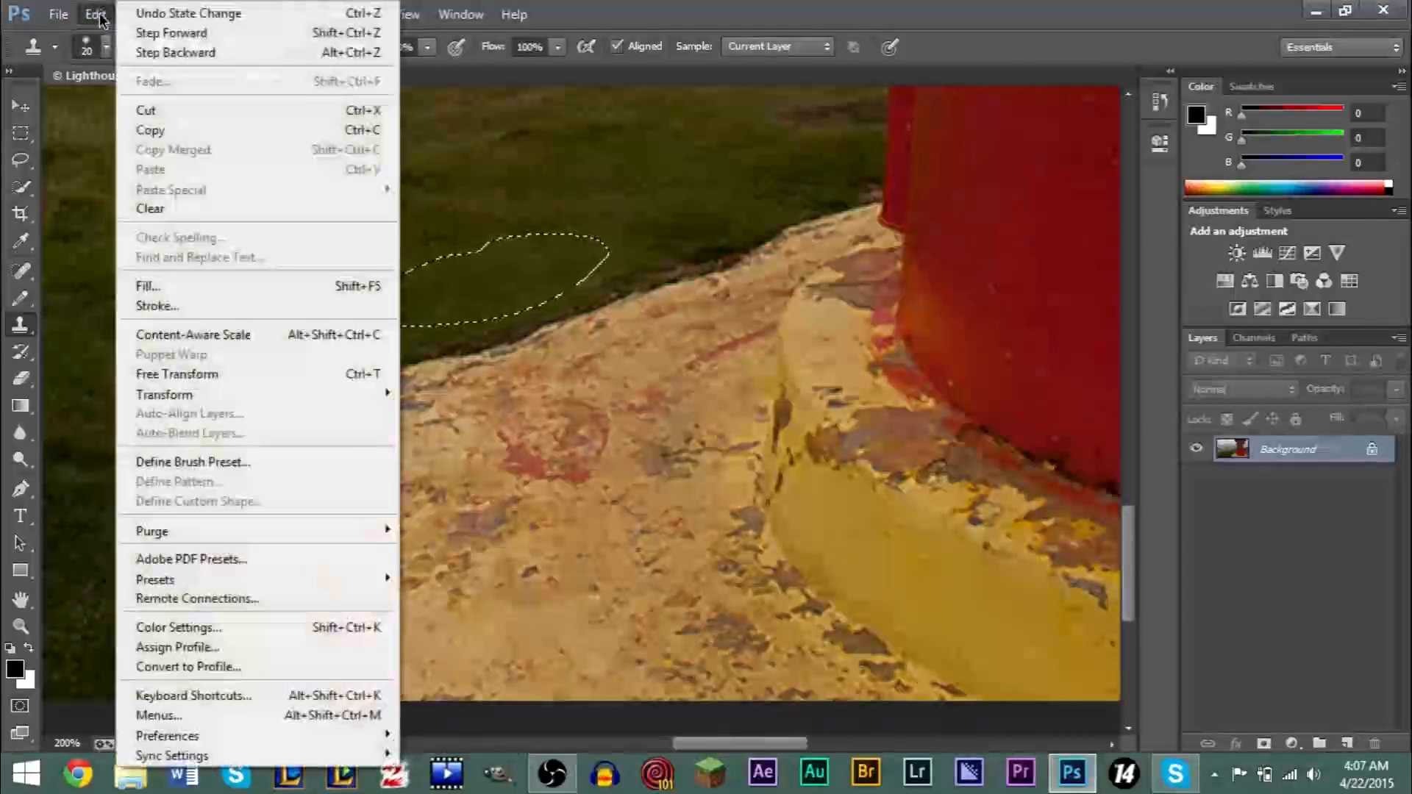
left_click(162, 31)
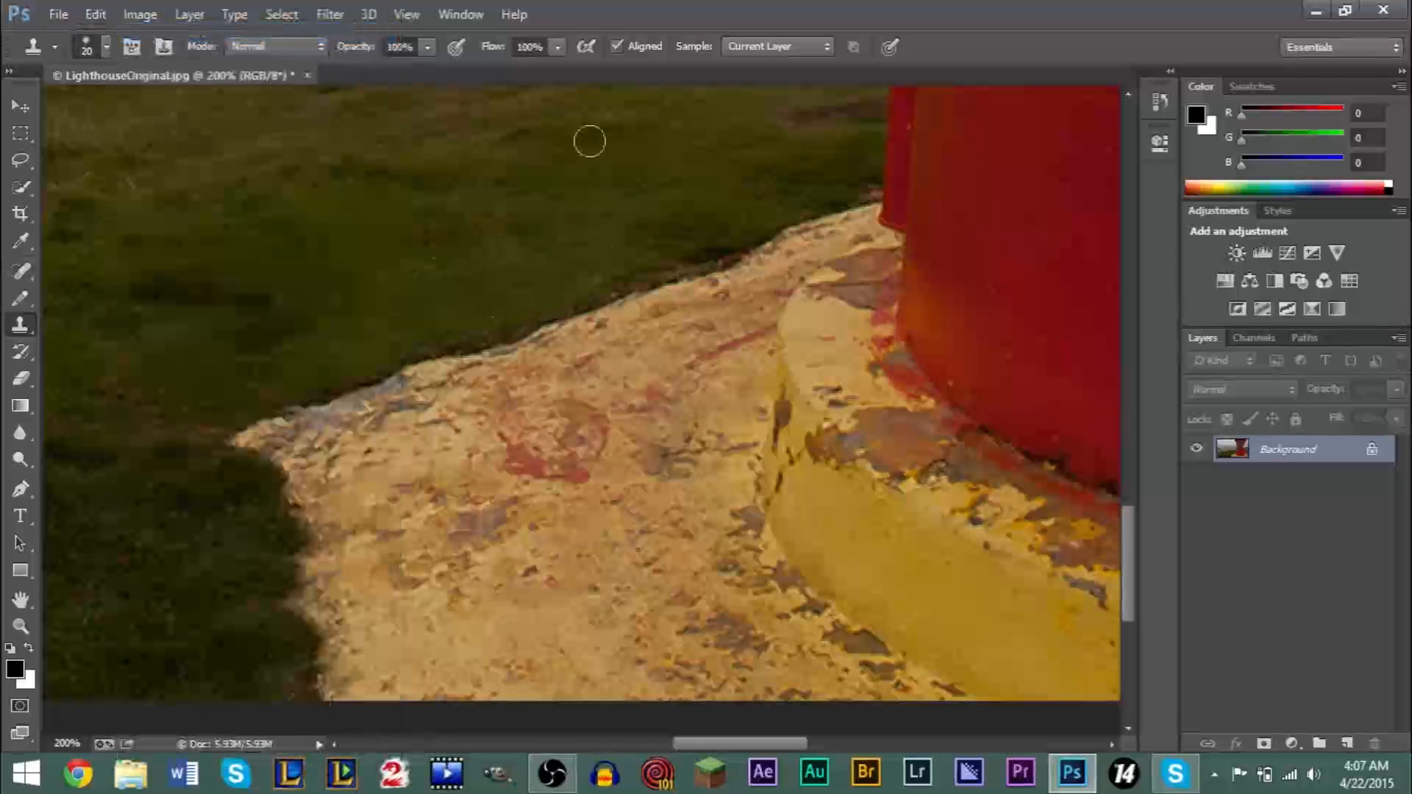
left_click(21, 489)
left_click(443, 405)
key("alt")
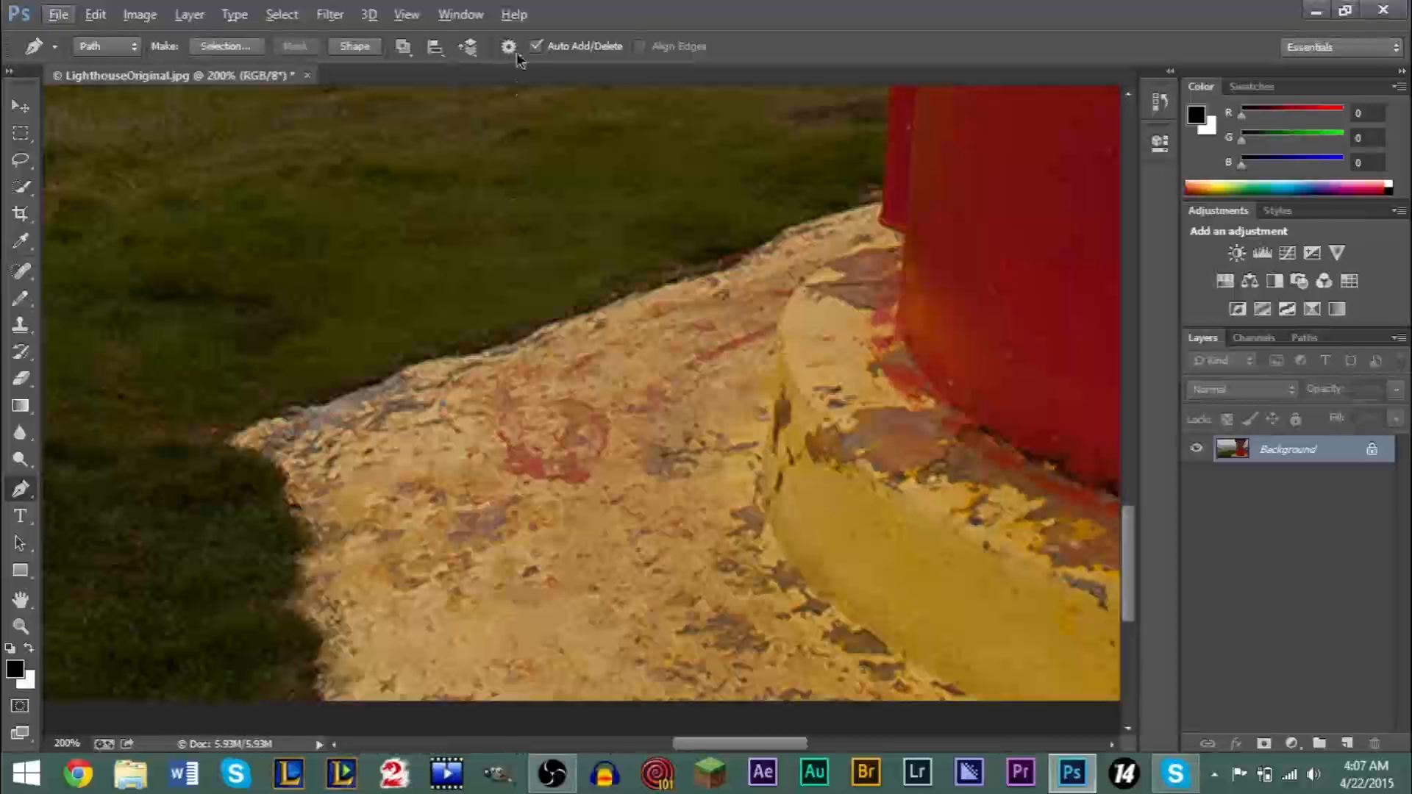
- Lasso the small isolated rock island in the sea just below the horizon
left_click(20, 626)
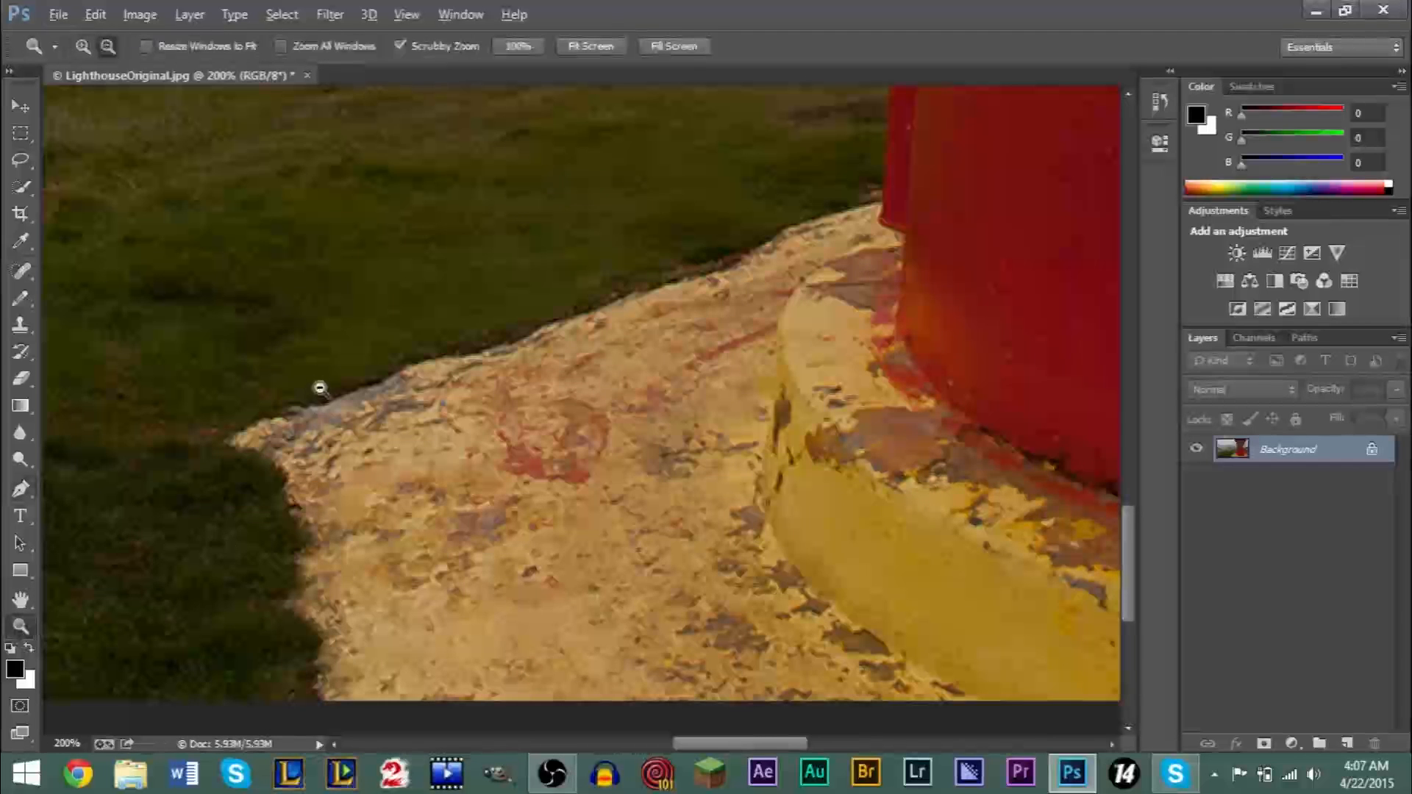
left_click(315, 387, "alt")
left_click(320, 381, "alt")
left_click(319, 382, "alt")
left_click(320, 382, "alt")
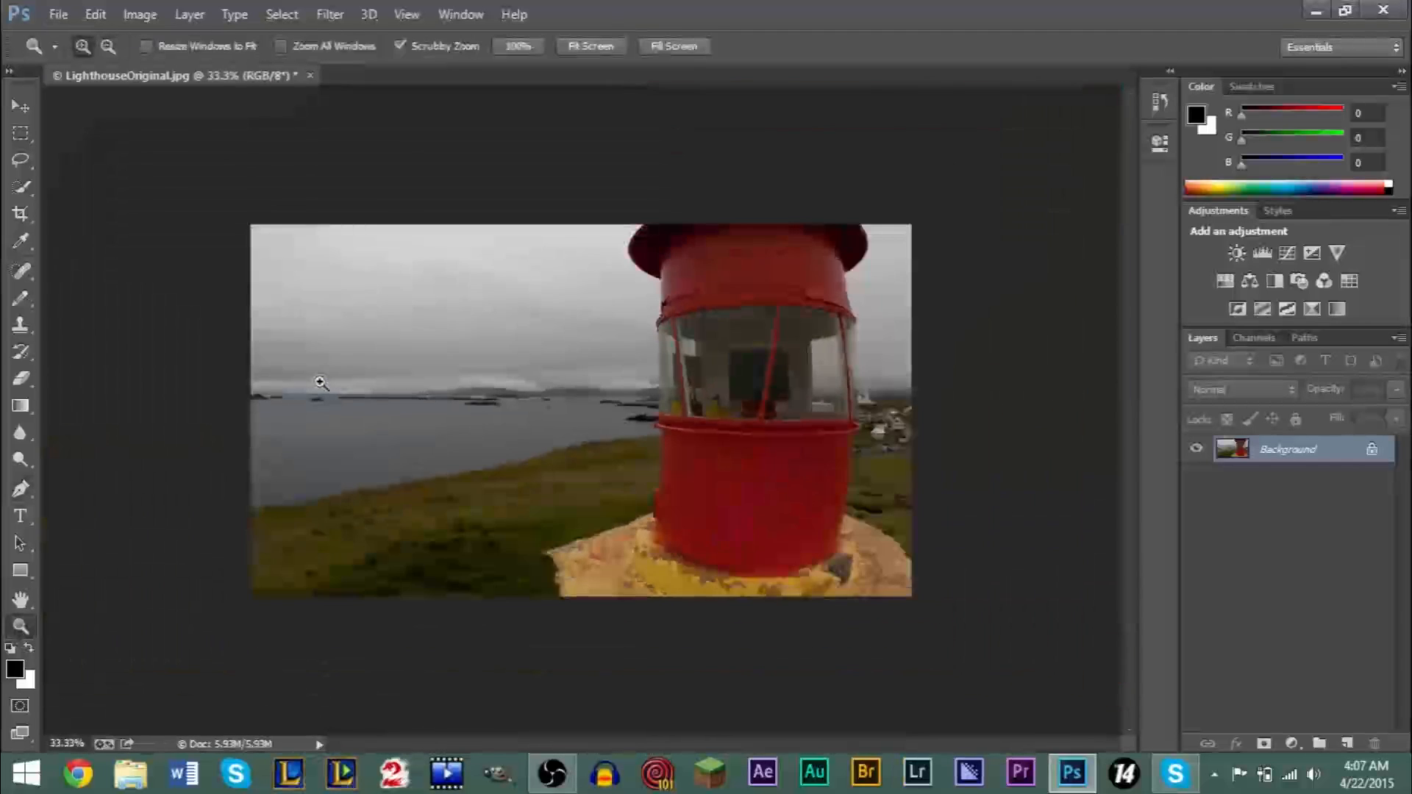
left_click(227, 325)
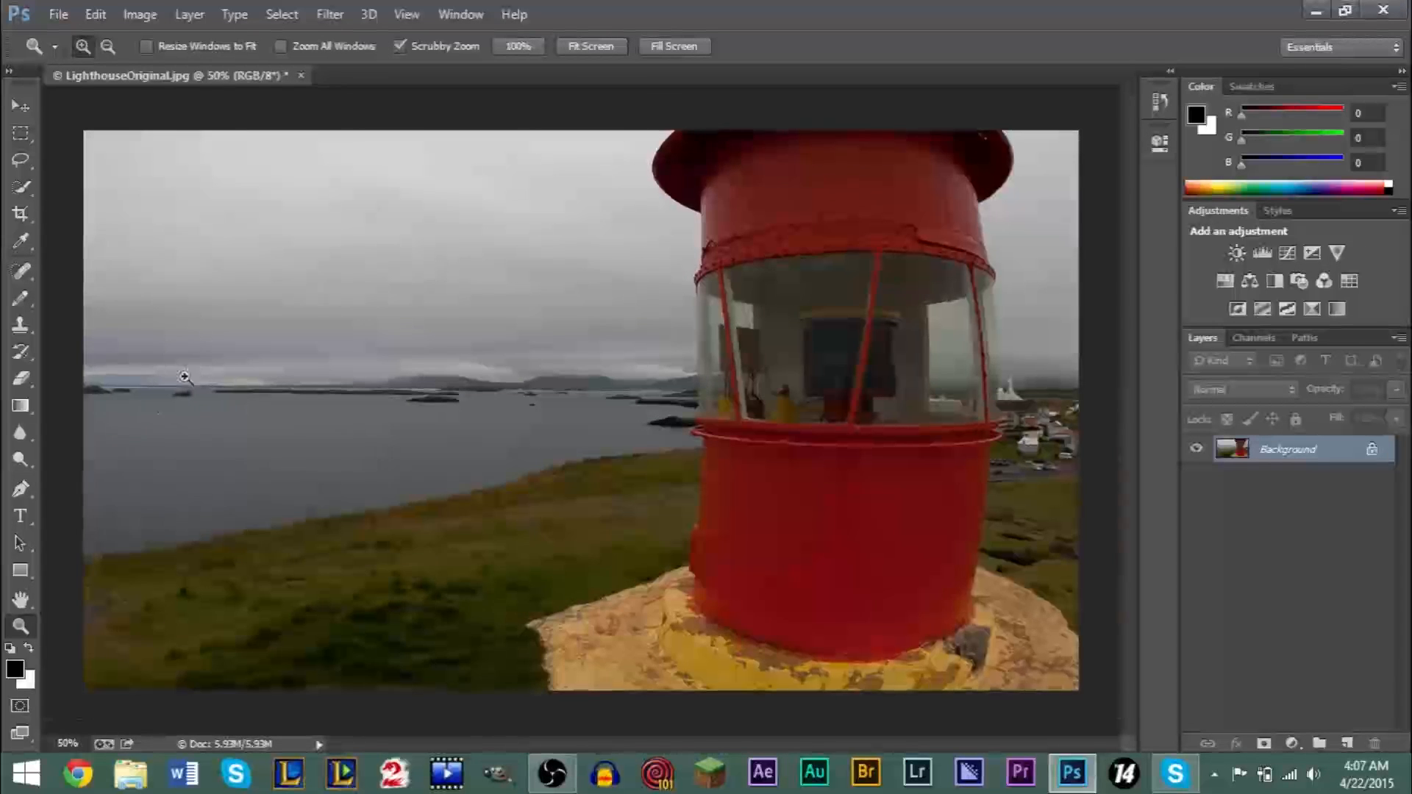
left_click(185, 377)
left_click(126, 399)
left_click(127, 398)
left_click(127, 398)
left_click(130, 397)
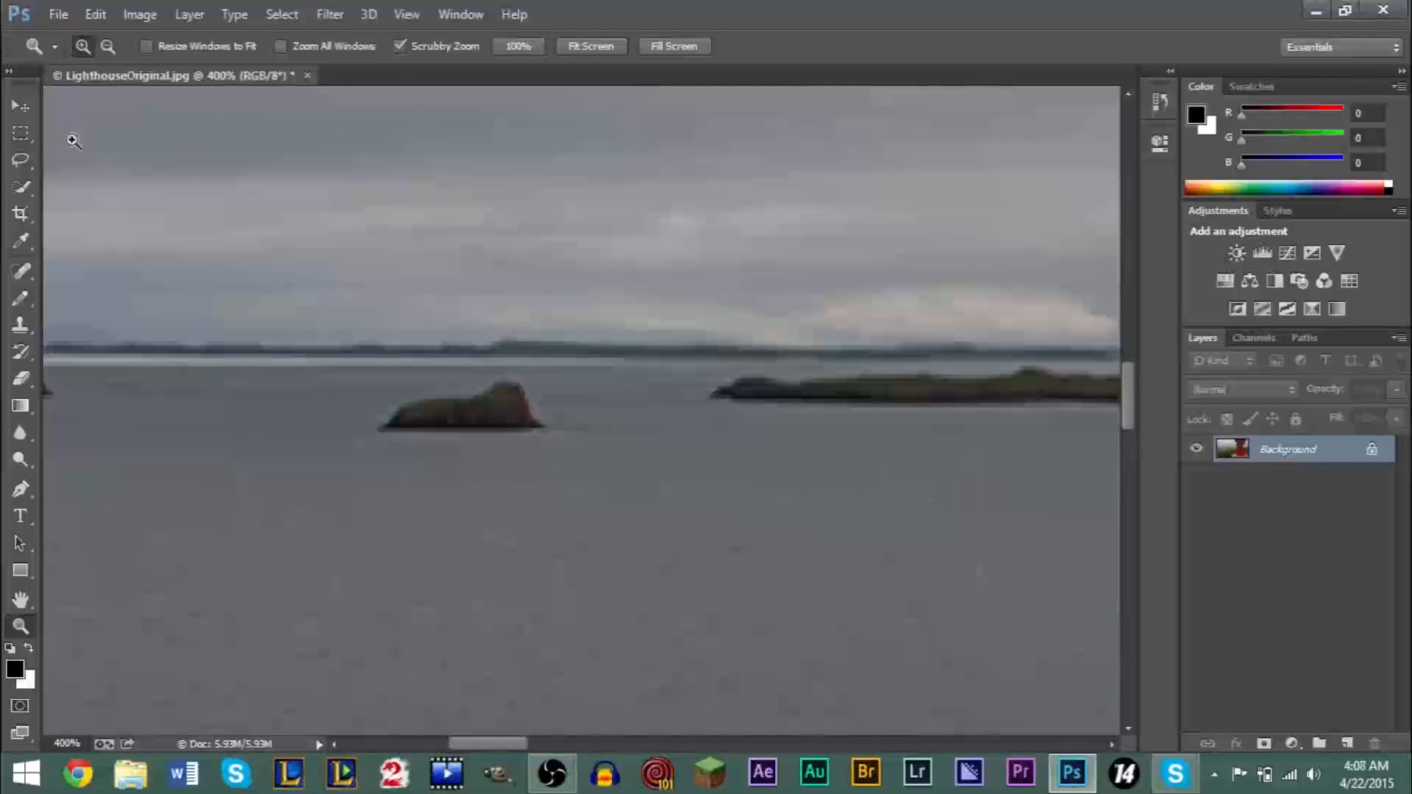
left_click(21, 160)
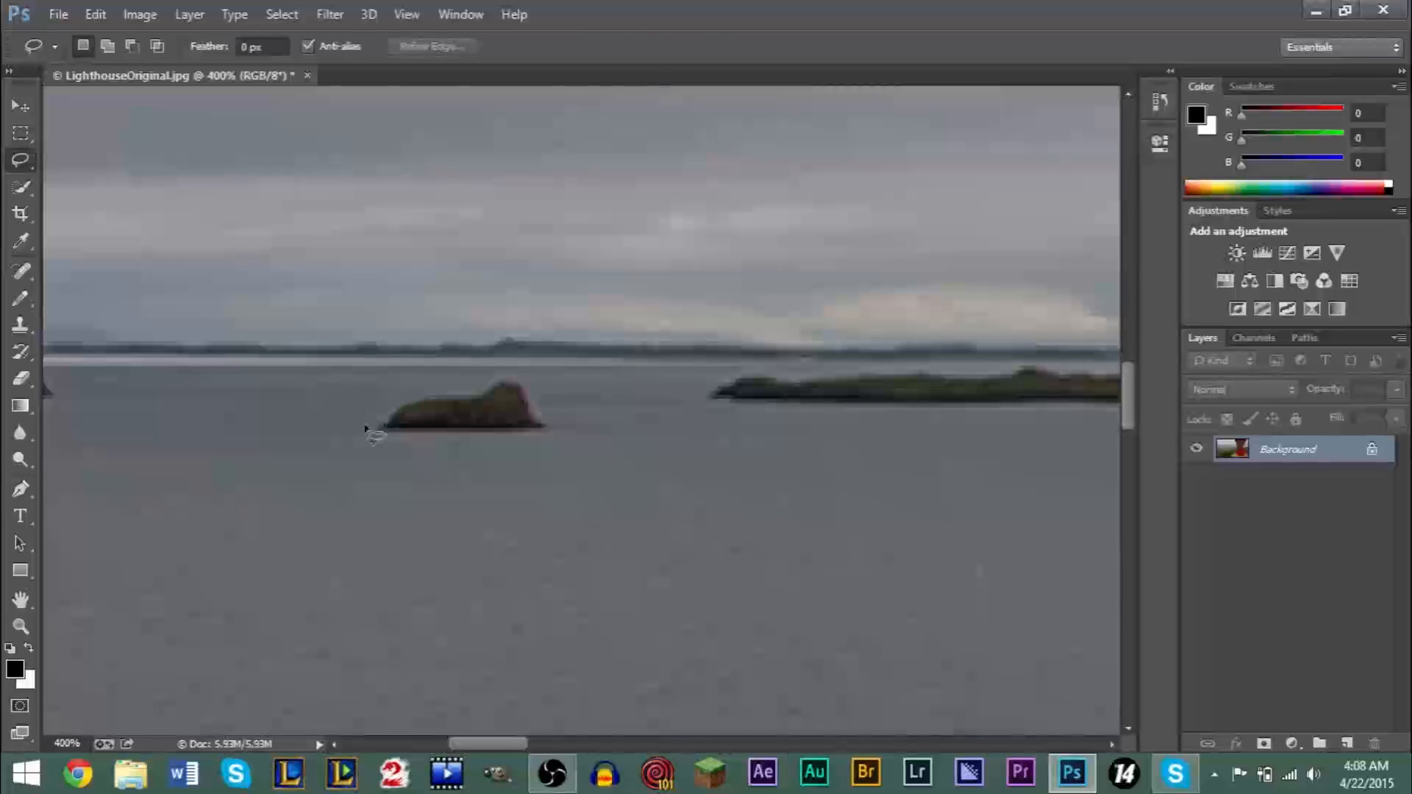
left_click_drag(570, 400, 544, 373)
left_click_drag(393, 397, 395, 398)
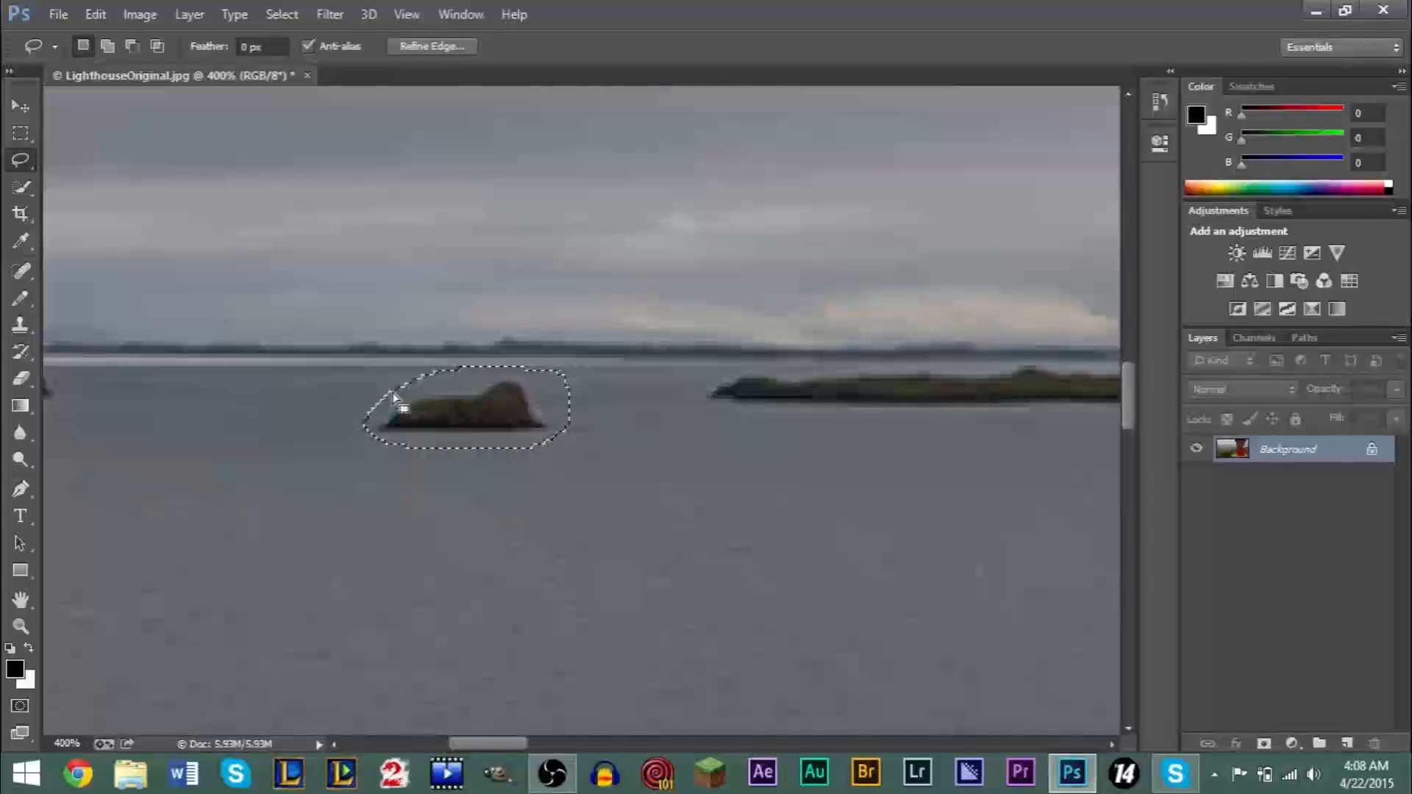
- Shift the selected rock island into open water below the long island with Content-Aware Move, in Move mode with Medium adaptation
left_click(20, 276)
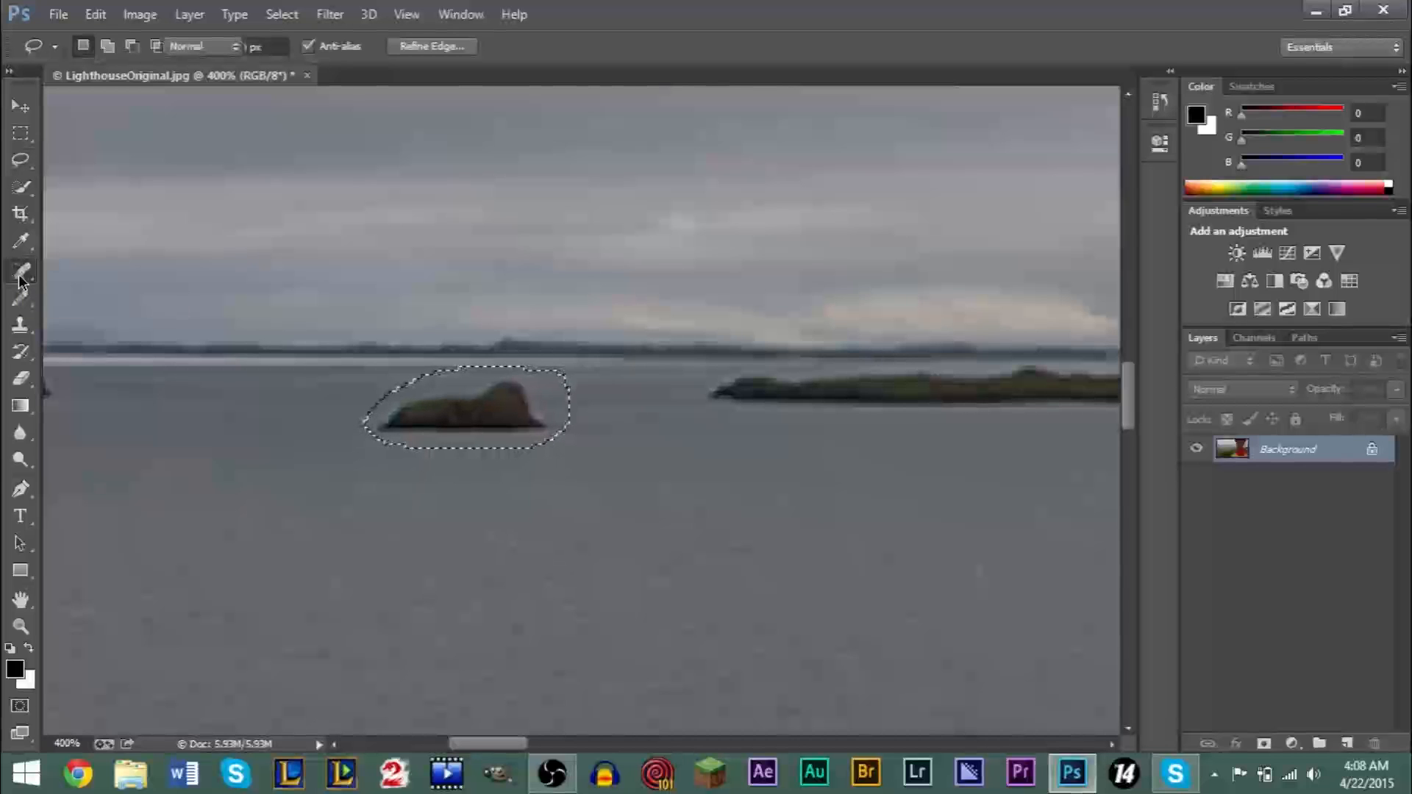
left_click(20, 279)
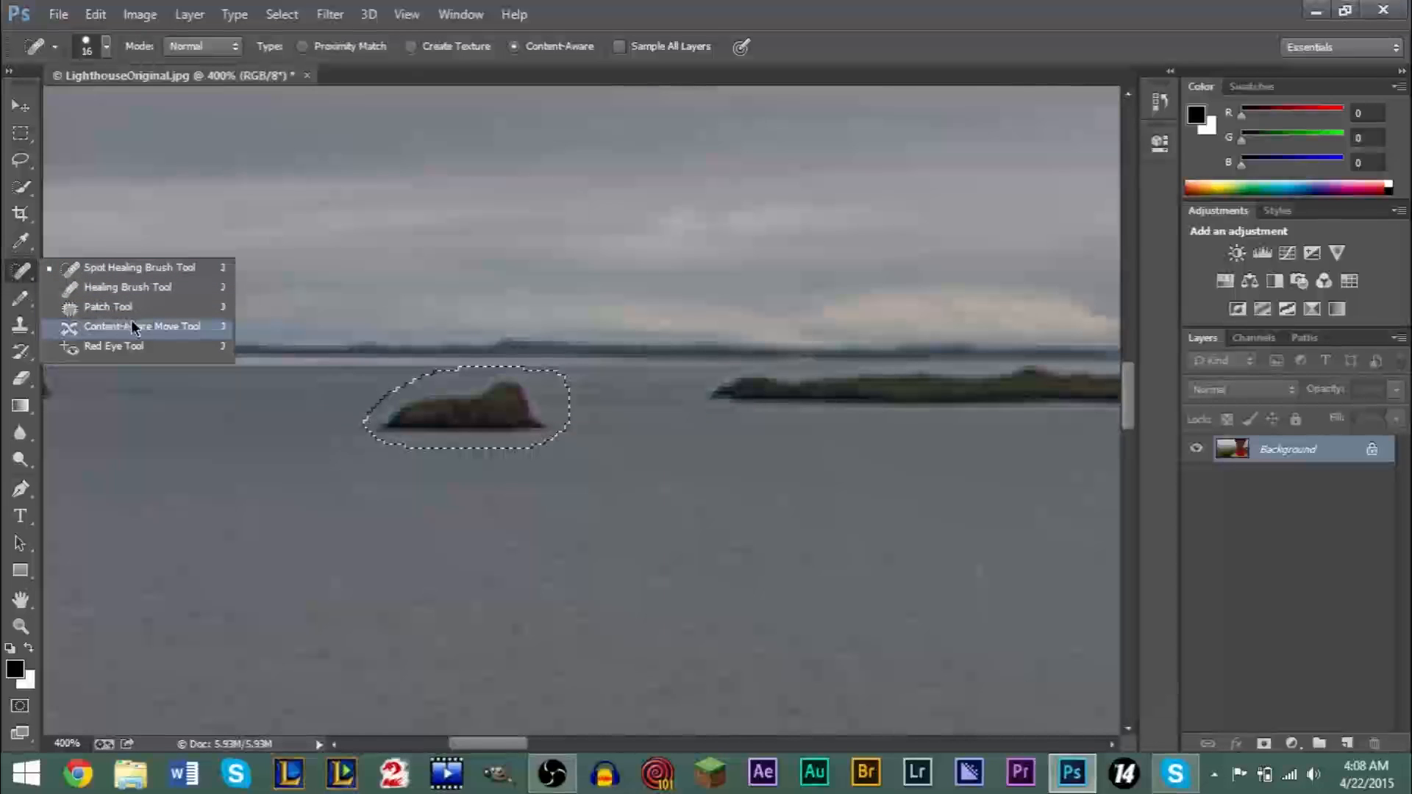
left_click(169, 331)
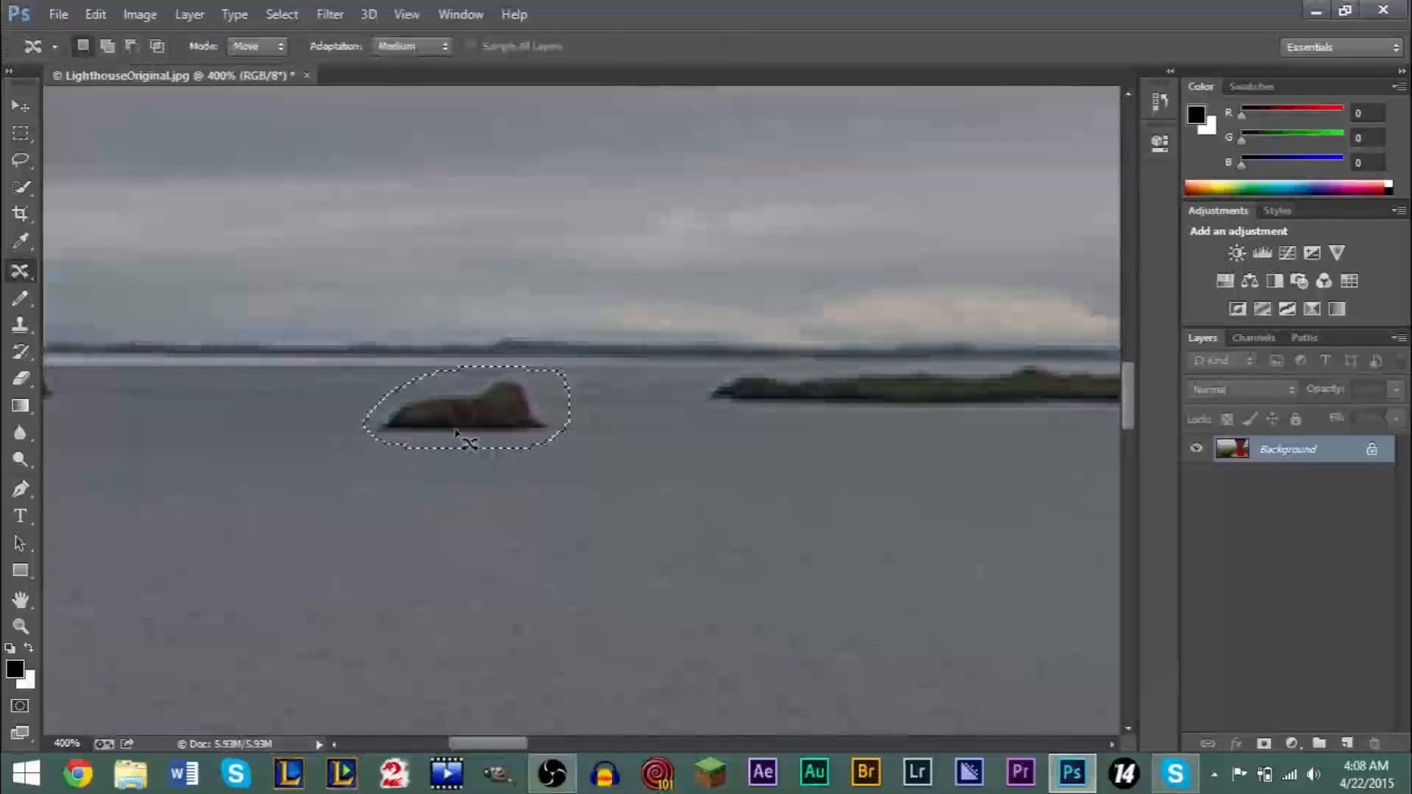
left_click_drag(456, 420, 618, 476)
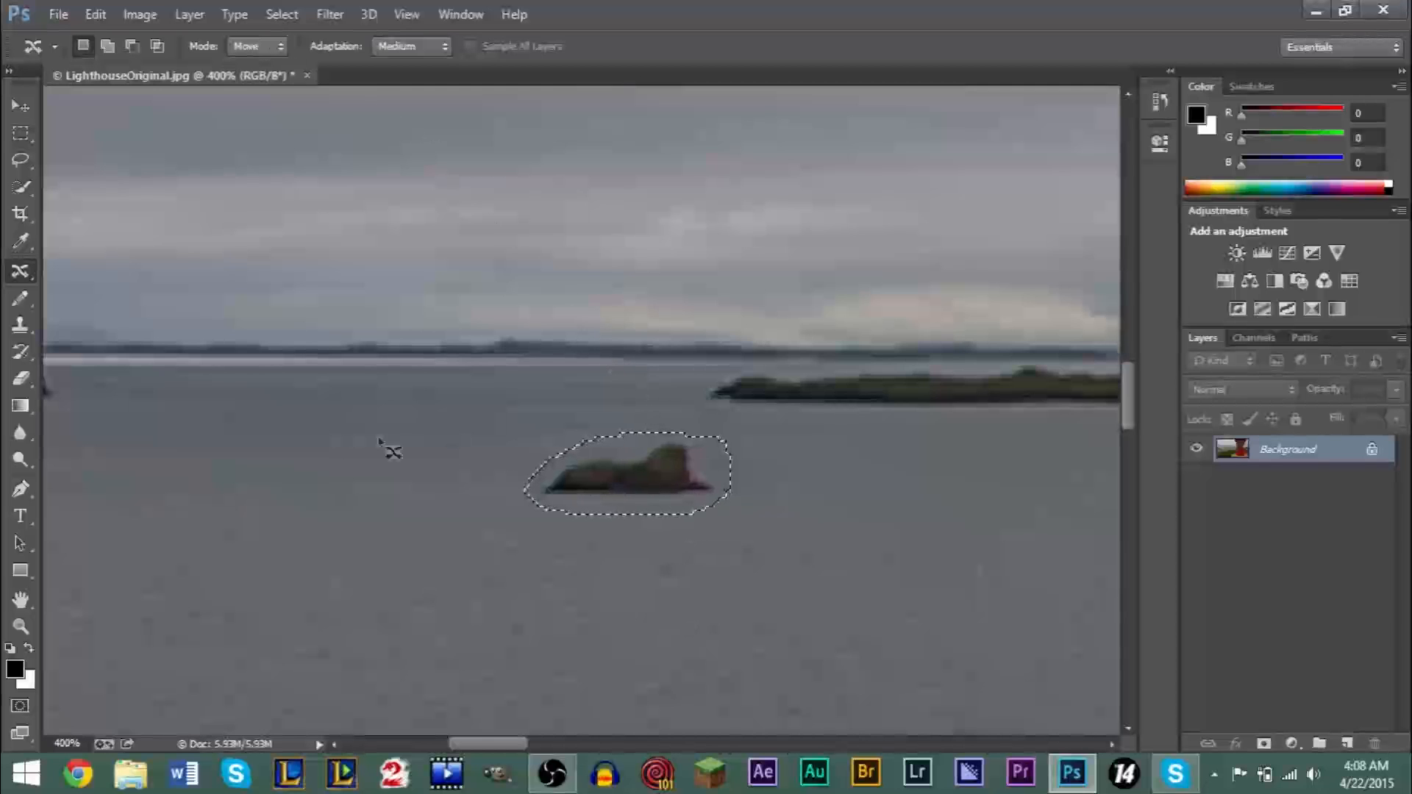
left_click_drag(611, 484, 743, 559)
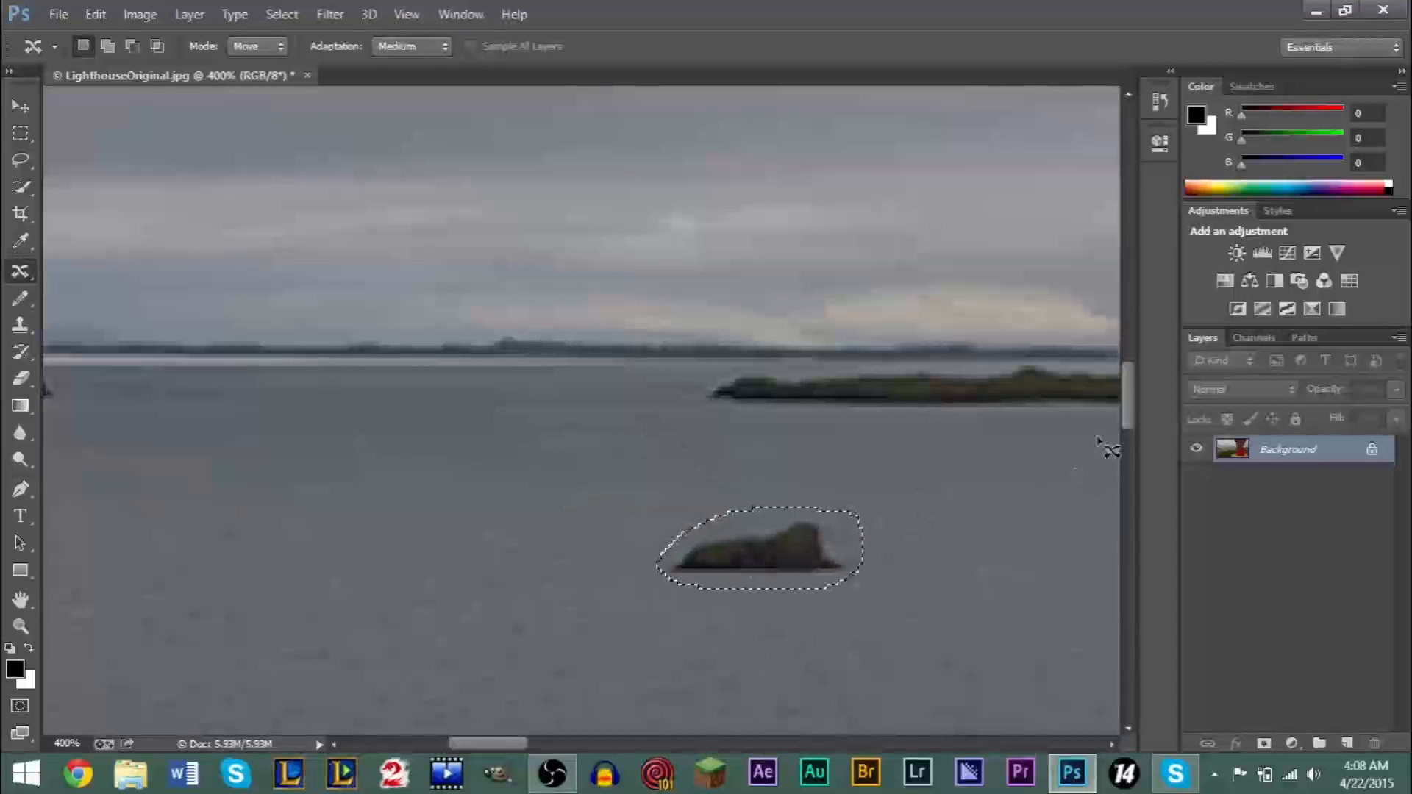
- Clear the selection around the moved rock island
left_click(21, 625)
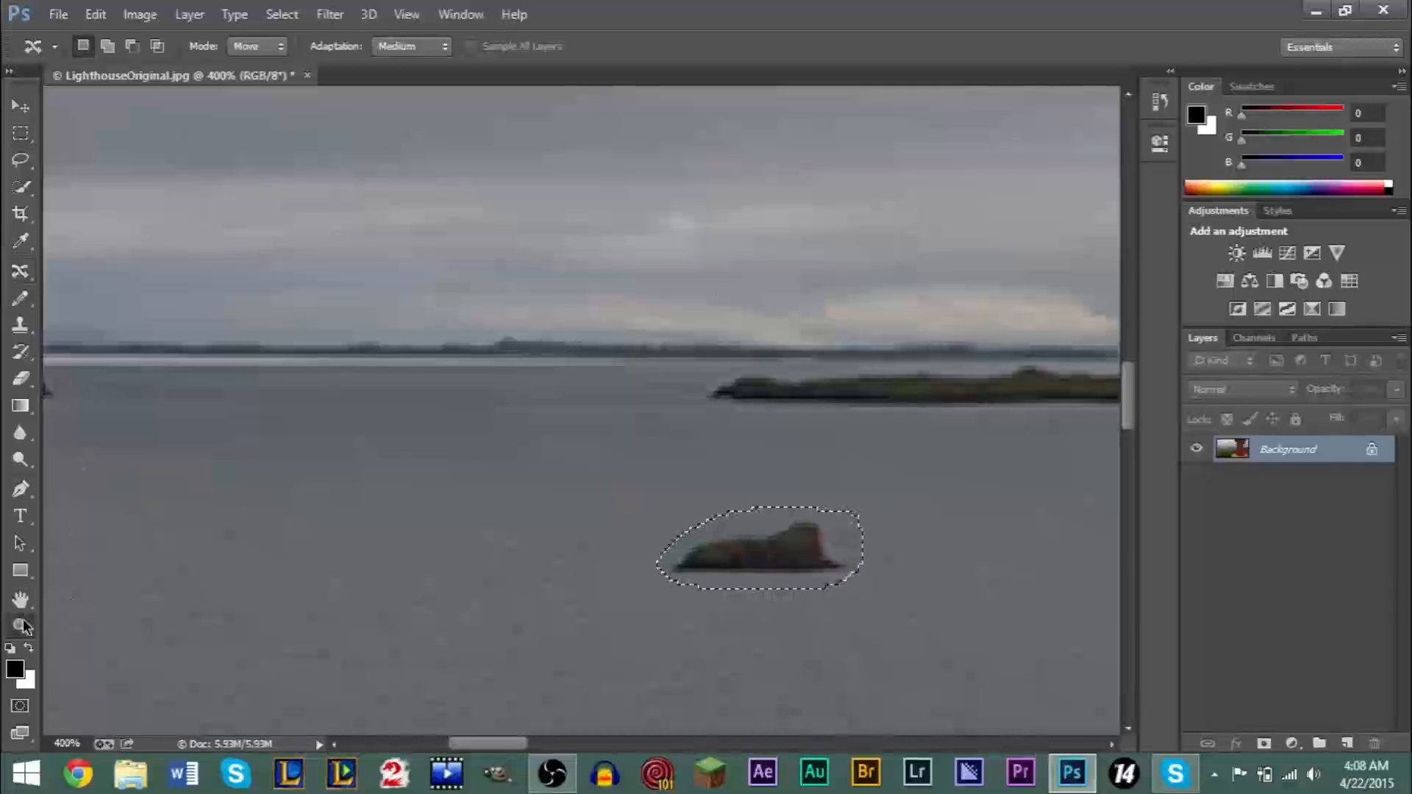
left_click(571, 438, "alt")
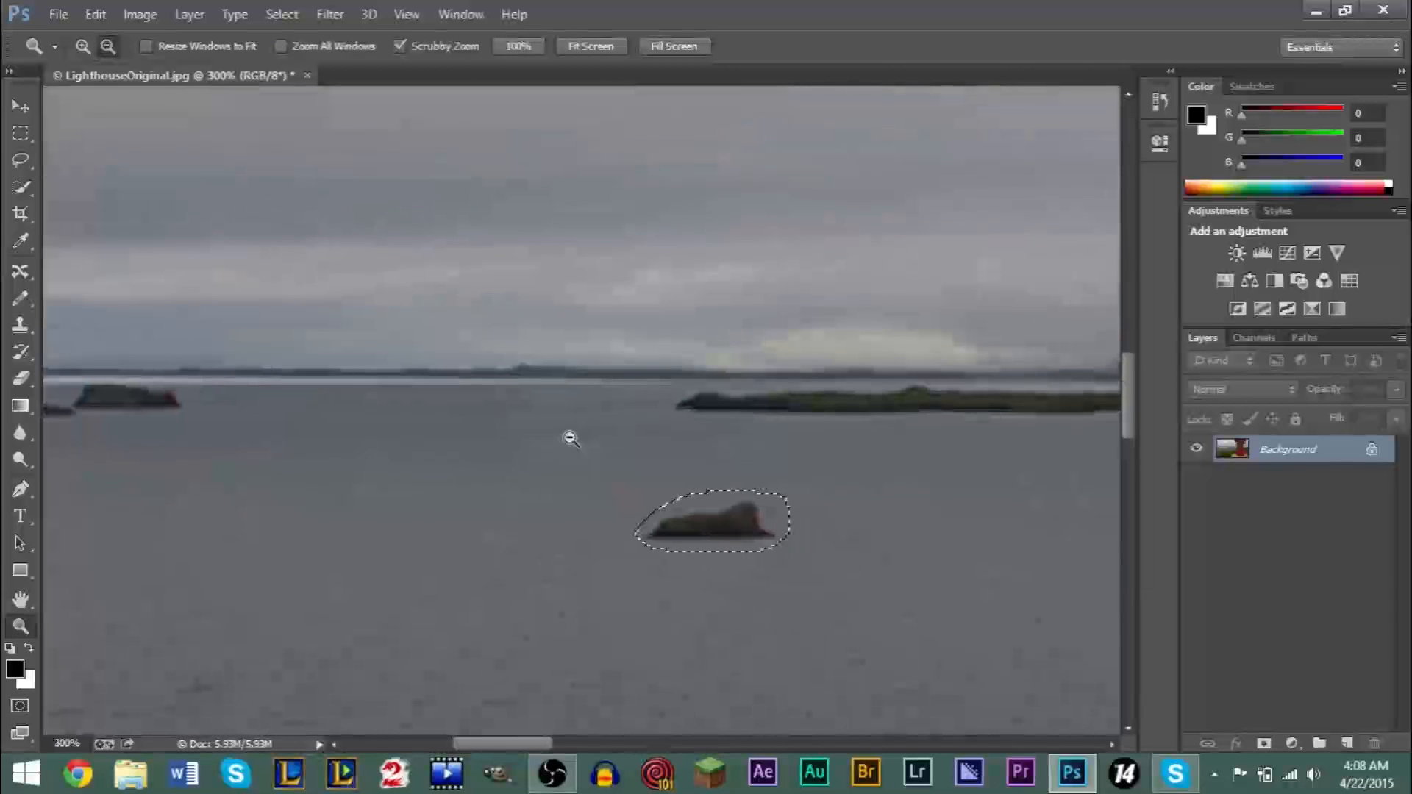
left_click(571, 438, "alt")
left_click(570, 438, "alt")
left_click(21, 106)
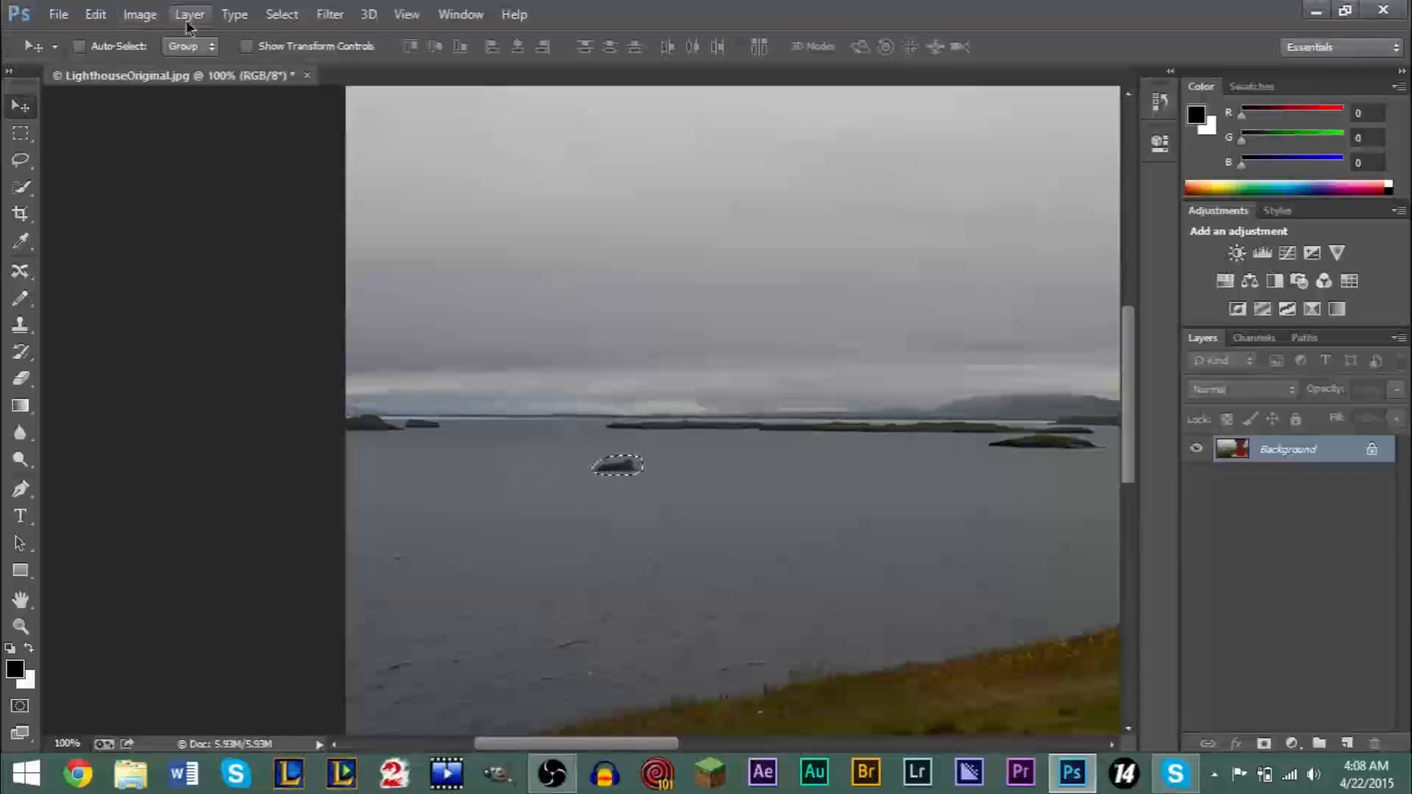
left_click(282, 14)
left_click(298, 56)
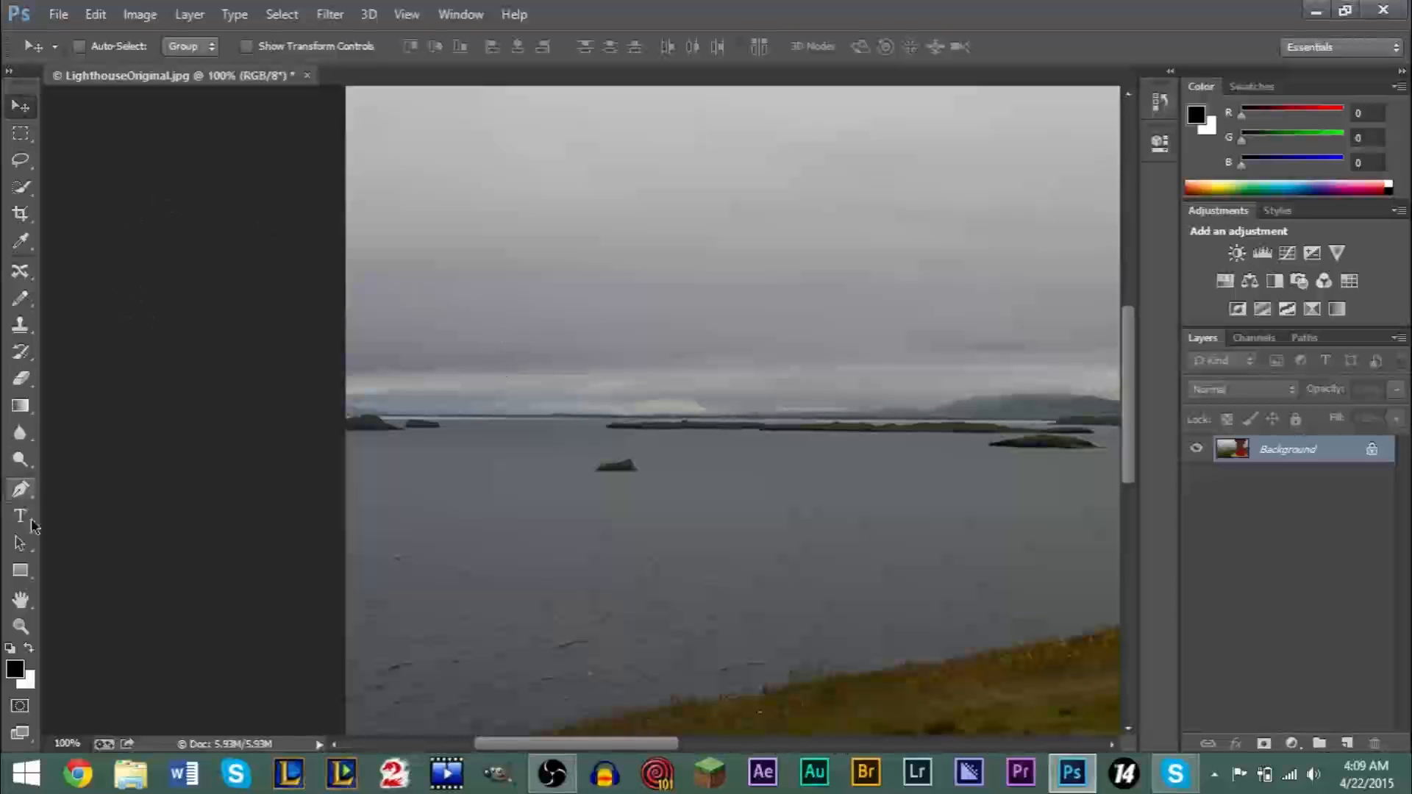
- Try a Hue/Saturation adjustment with saturation +21 directly on the whole photo, and undo it
left_click(21, 626)
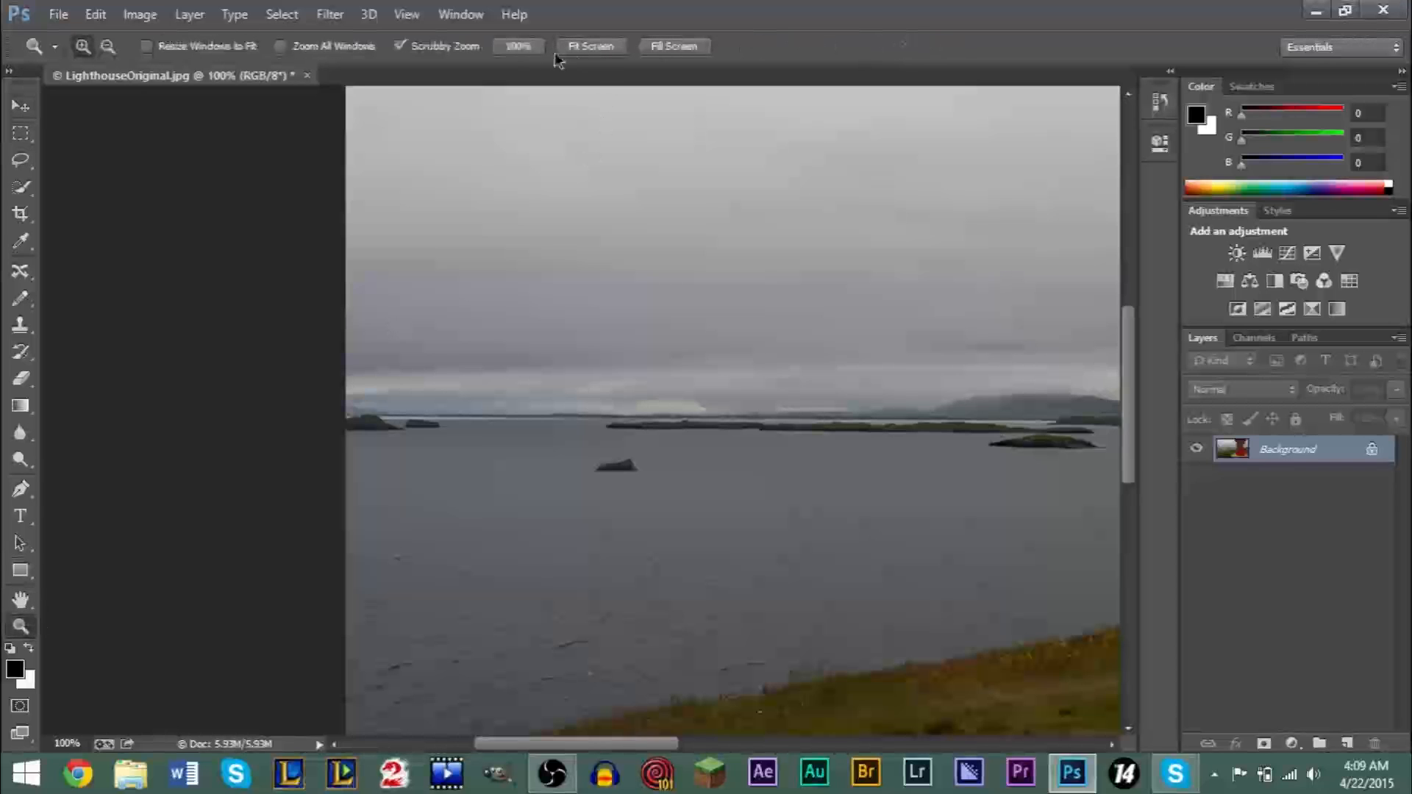
left_click(588, 47)
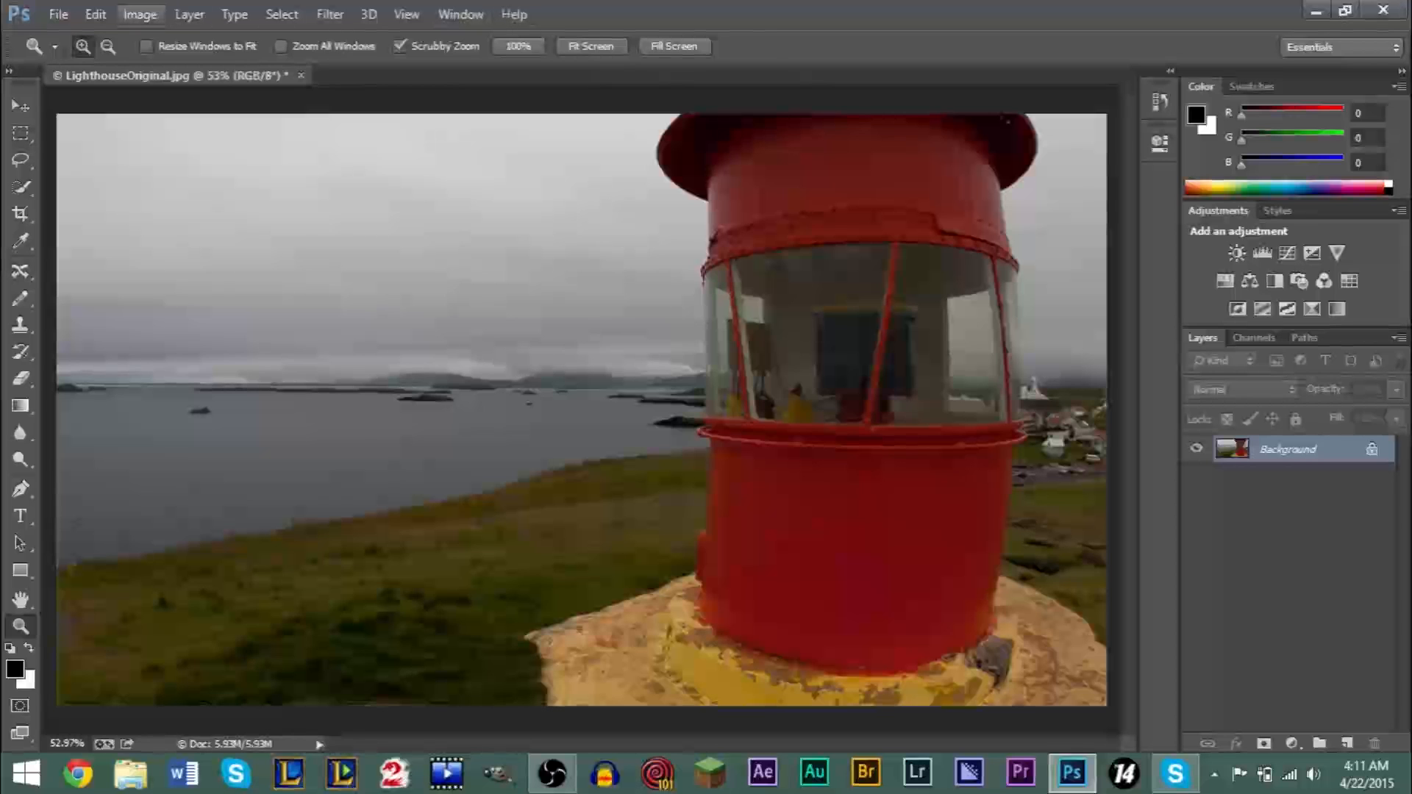
left_click(130, 15)
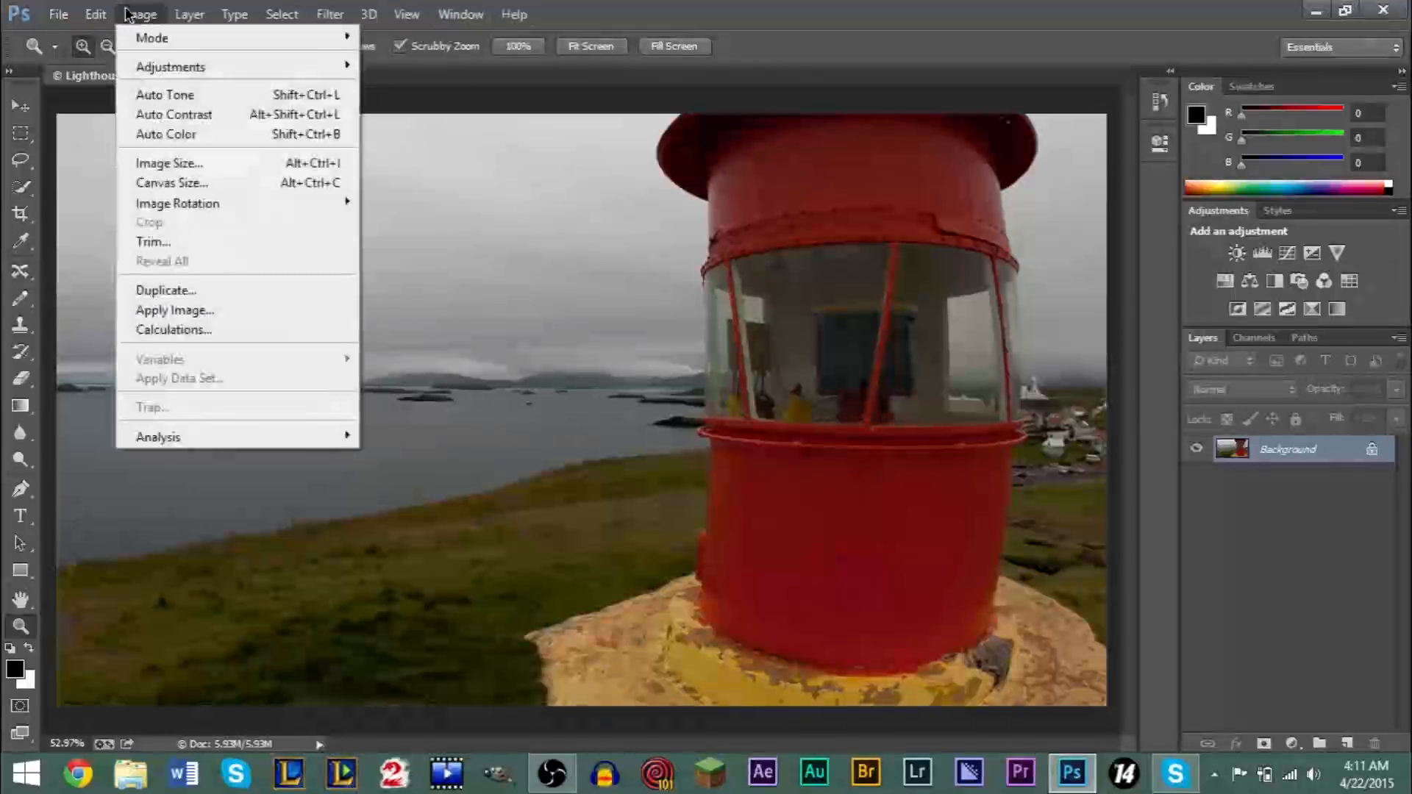
mouse_move(150, 65)
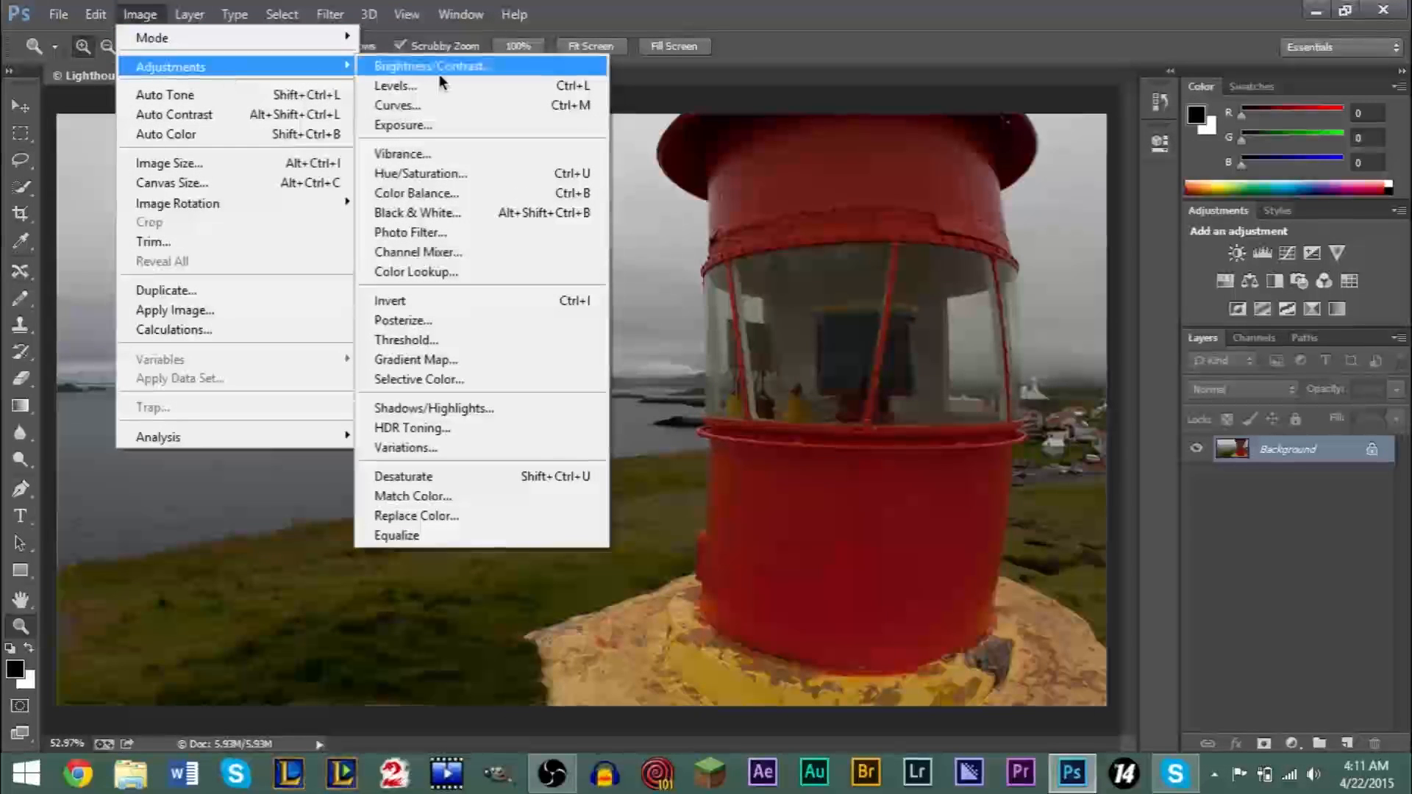
left_click(448, 175)
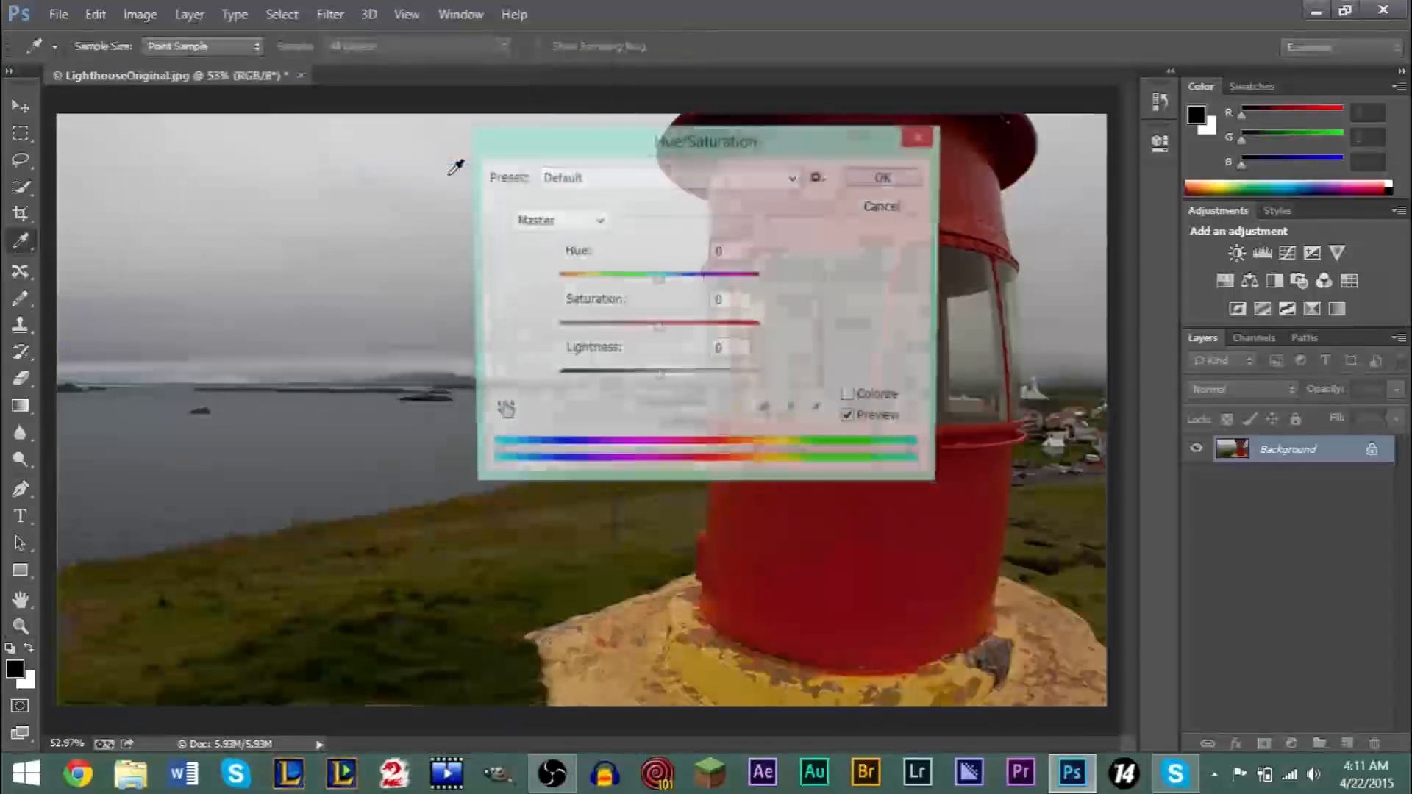
left_click_drag(670, 151, 280, 175)
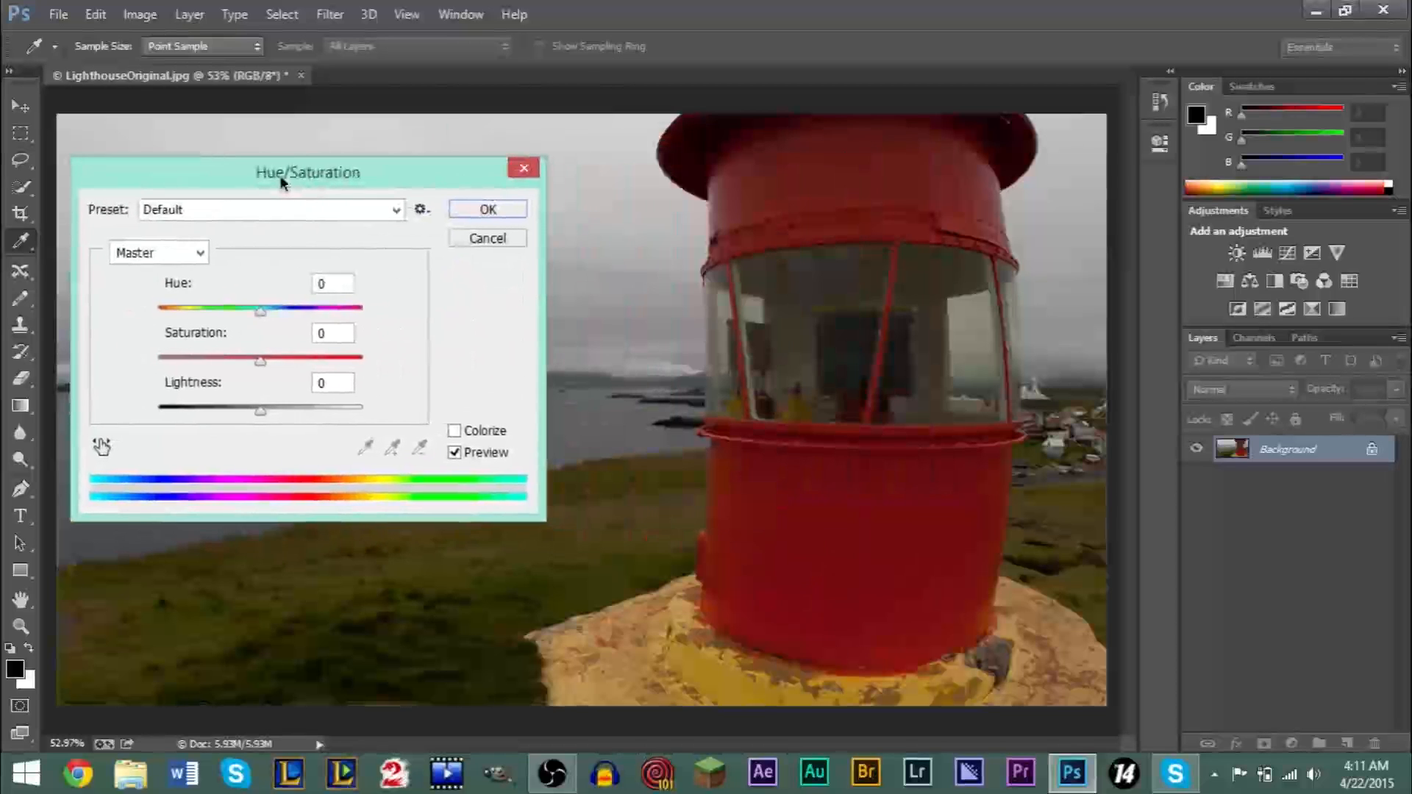
left_click_drag(258, 362, 281, 359)
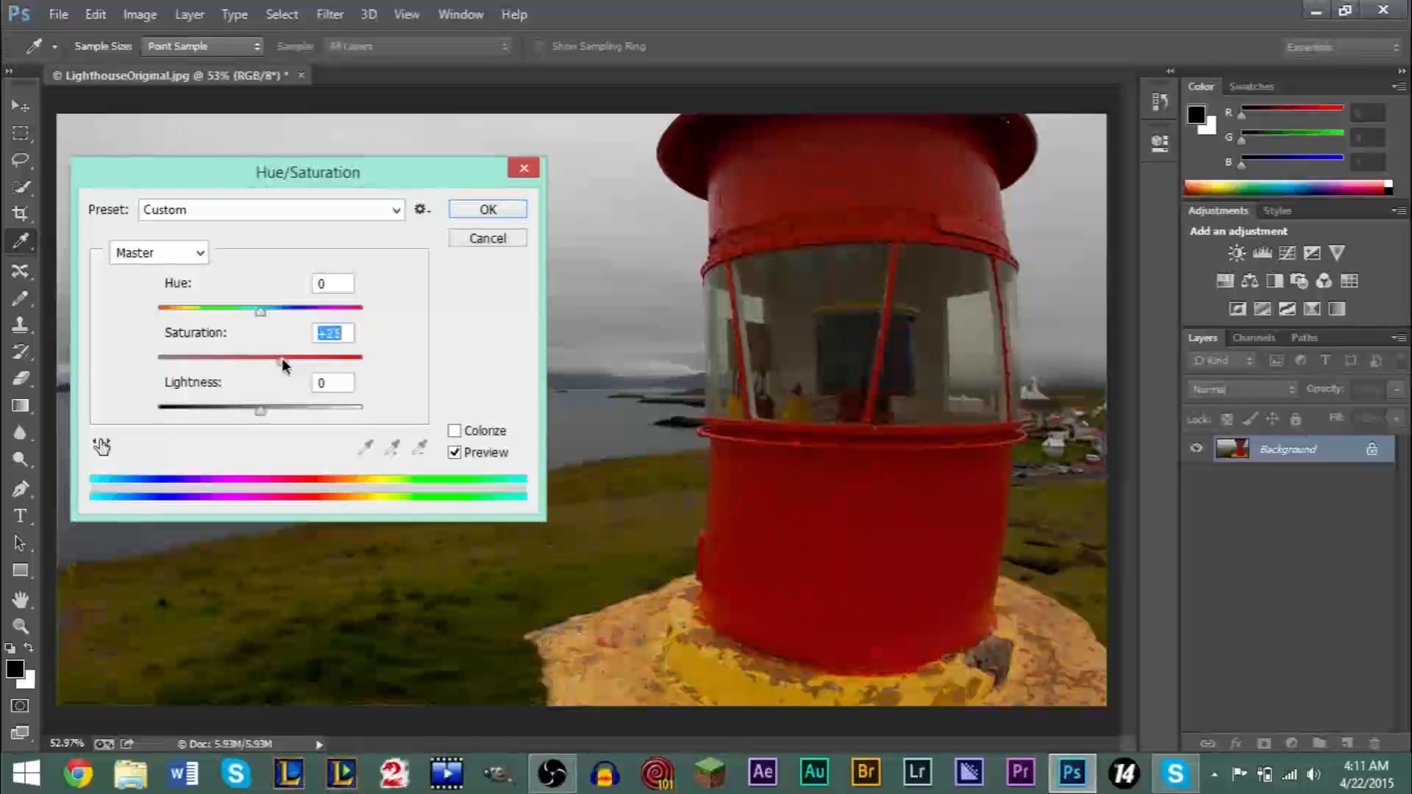
left_click(487, 210)
key("z")
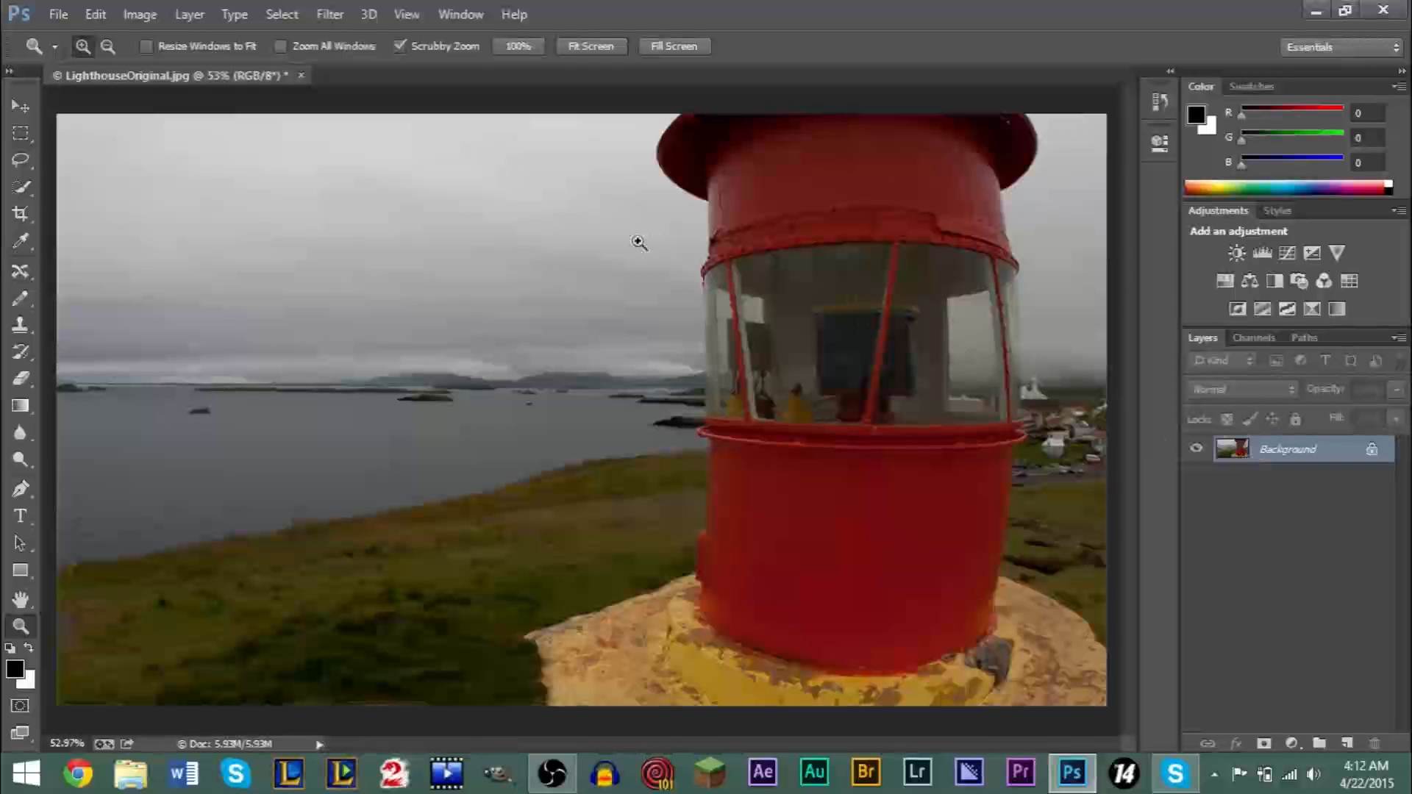
- Add a Hue/Saturation adjustment layer above the photo with saturation +34
left_click(196, 17)
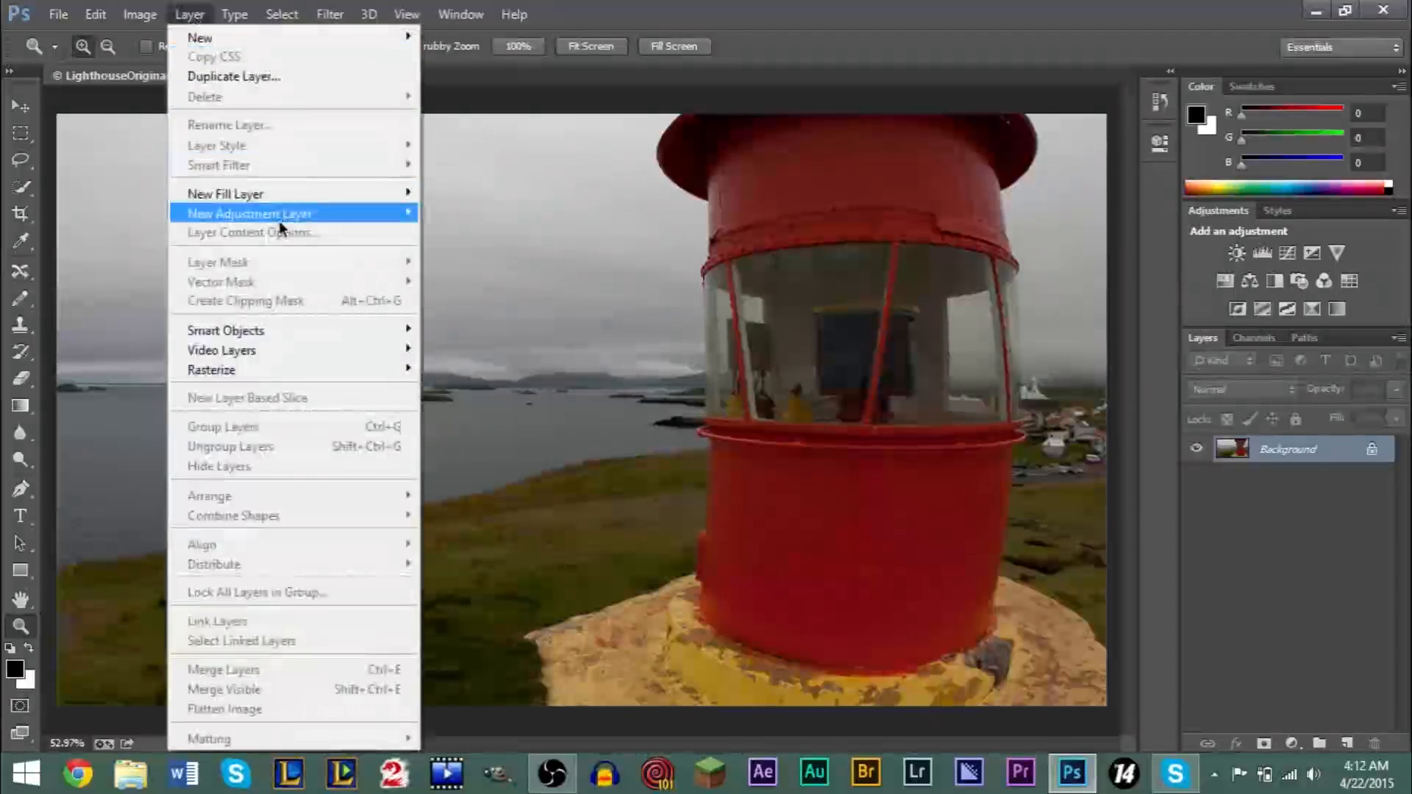
mouse_move(279, 221)
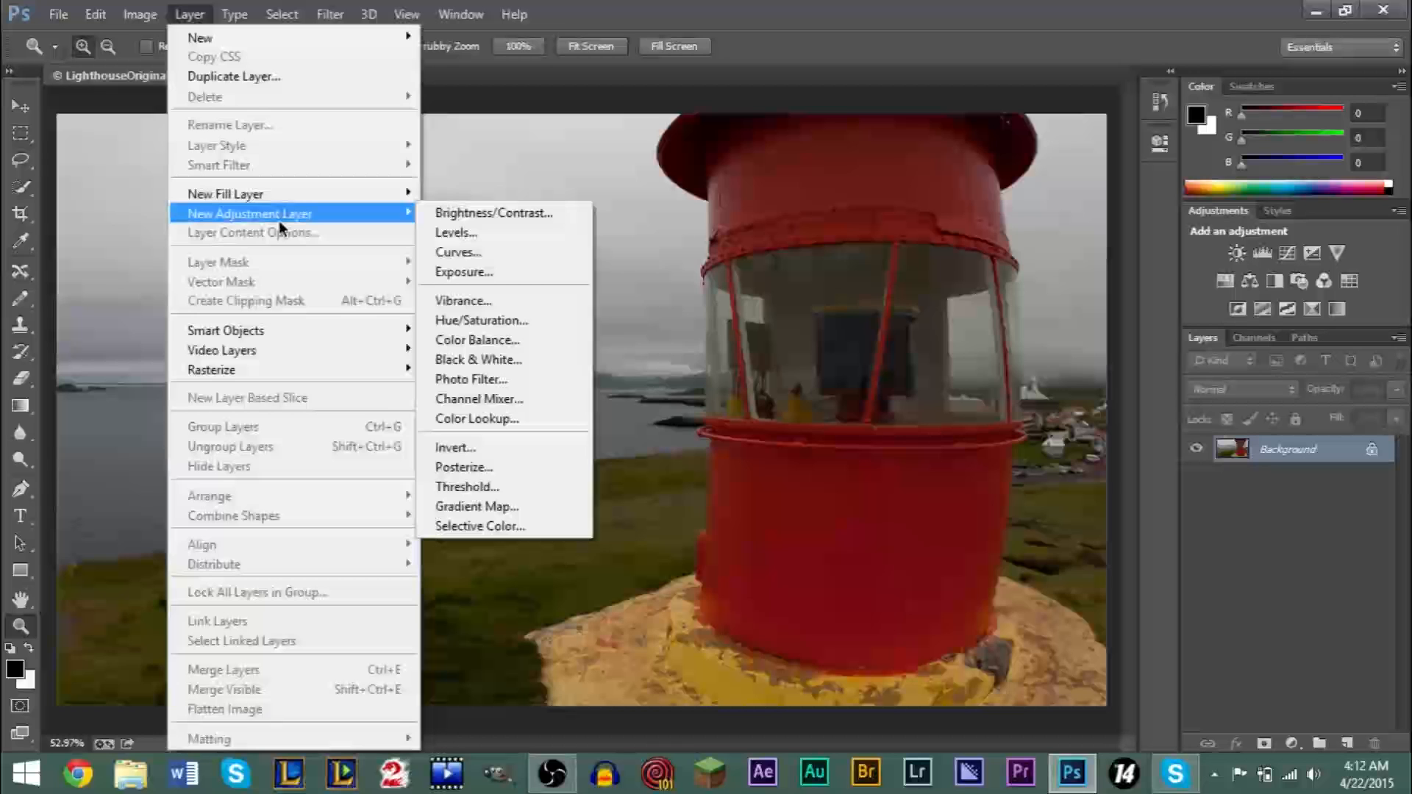
left_click(485, 322)
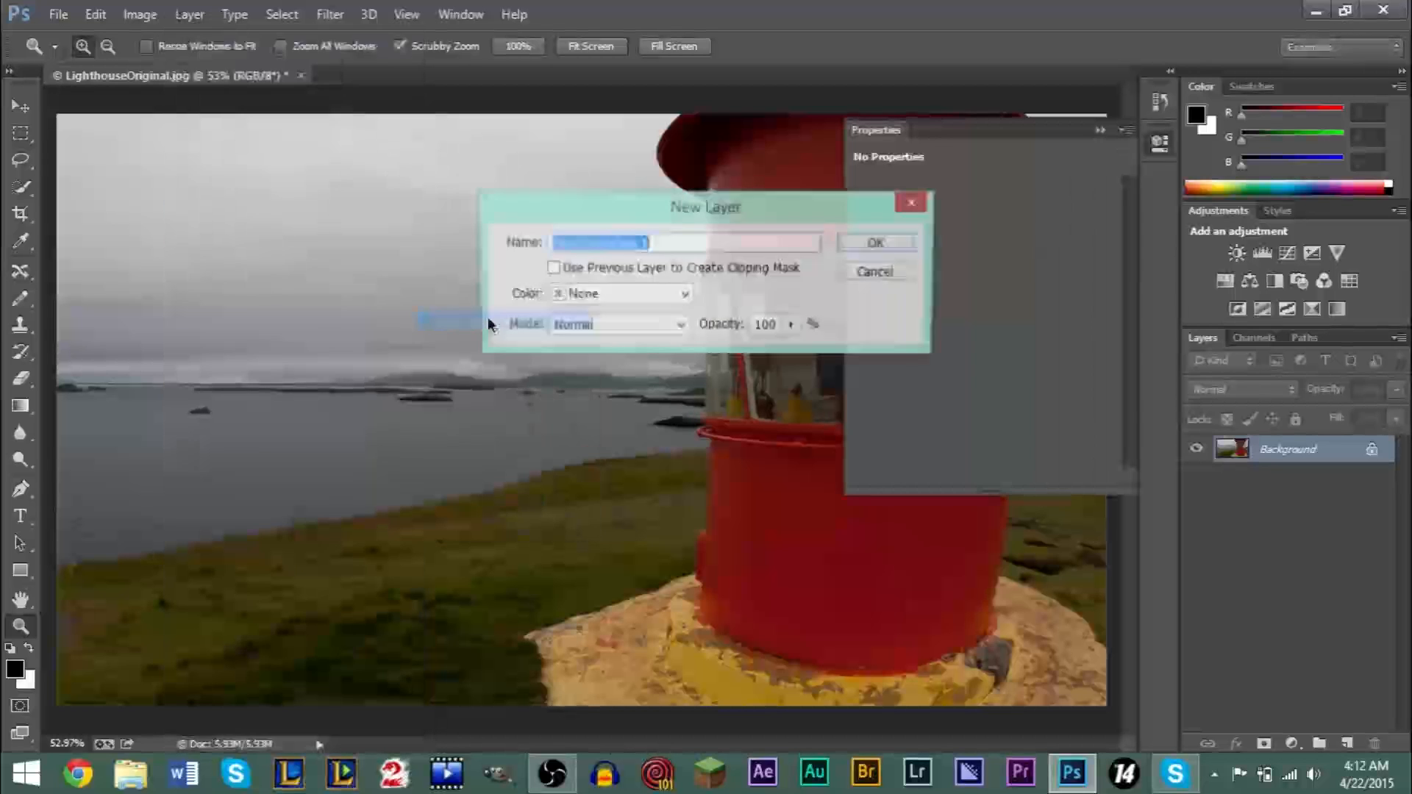
left_click(880, 244)
left_click_drag(983, 310, 1022, 321)
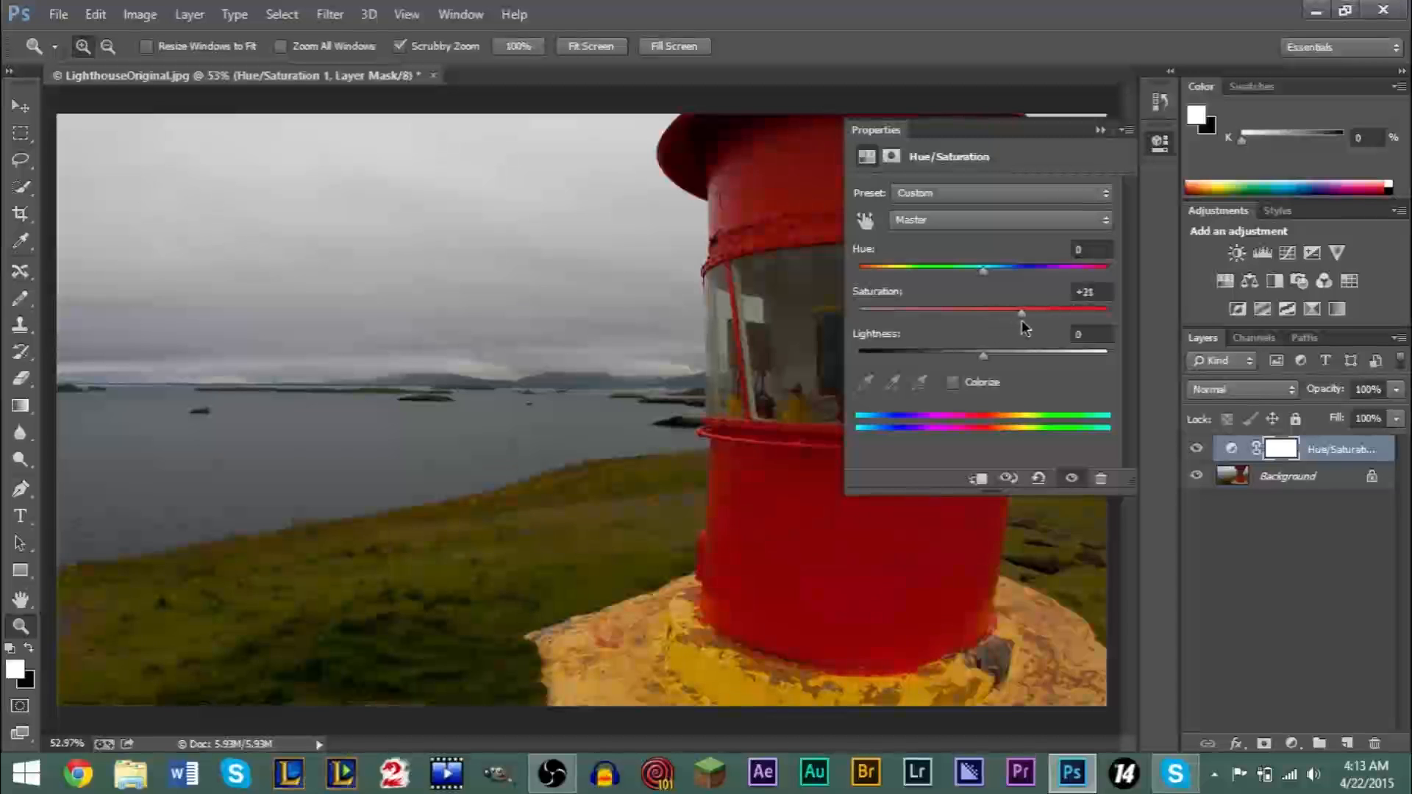
left_click_drag(1030, 320, 1025, 323)
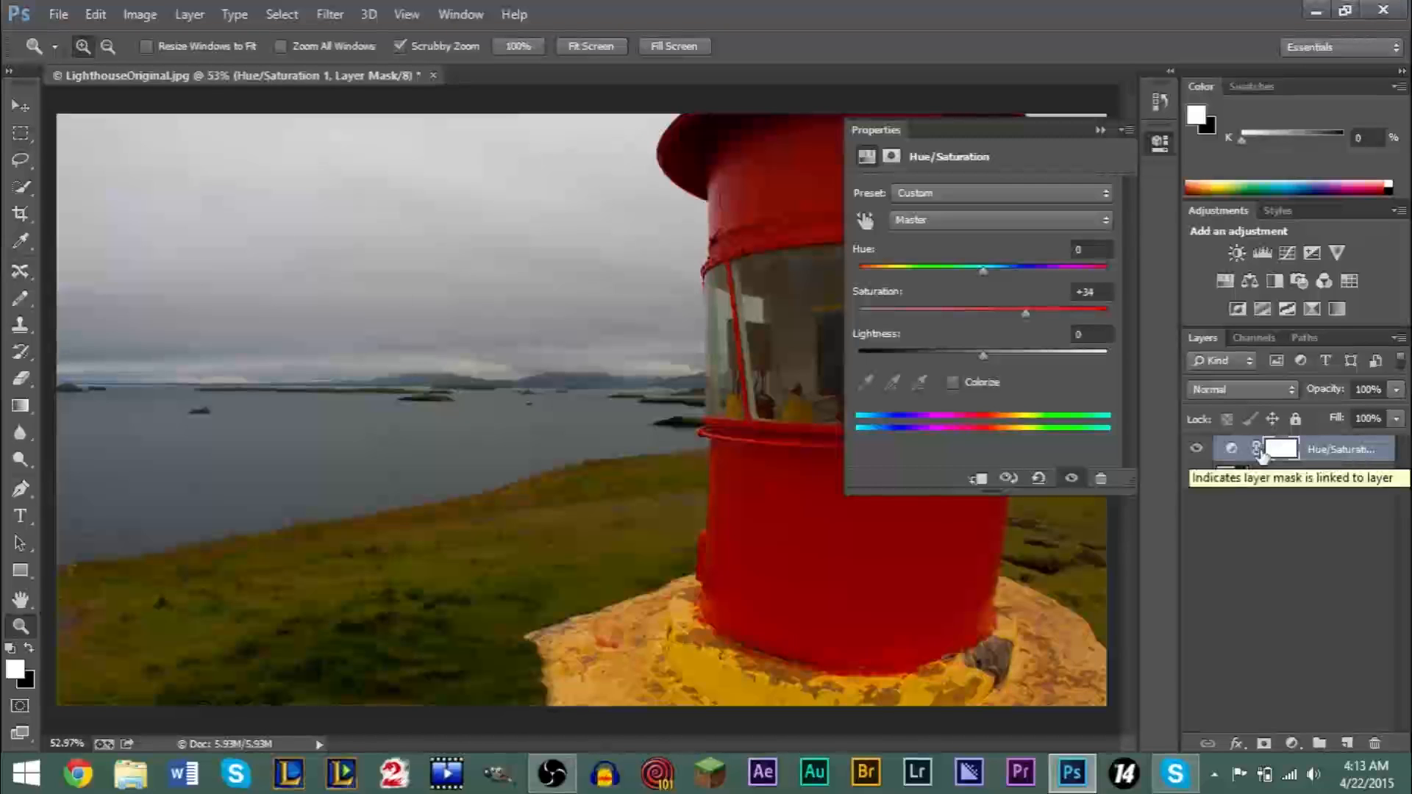
left_click(1100, 130)
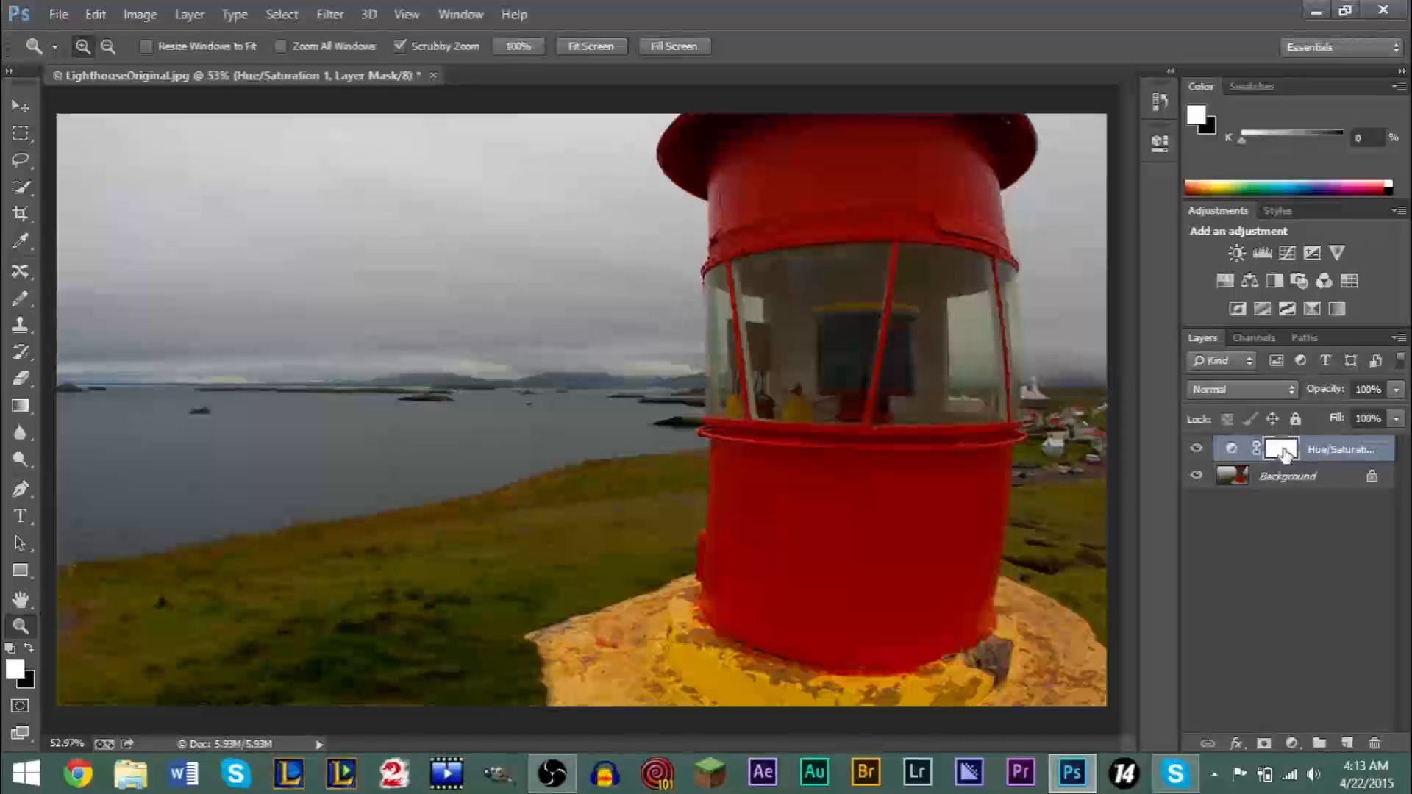
- Toggle the Hue/Saturation layer's visibility repeatedly to compare the photo with and without the adjustment, leaving the layer shown
left_click(1234, 450)
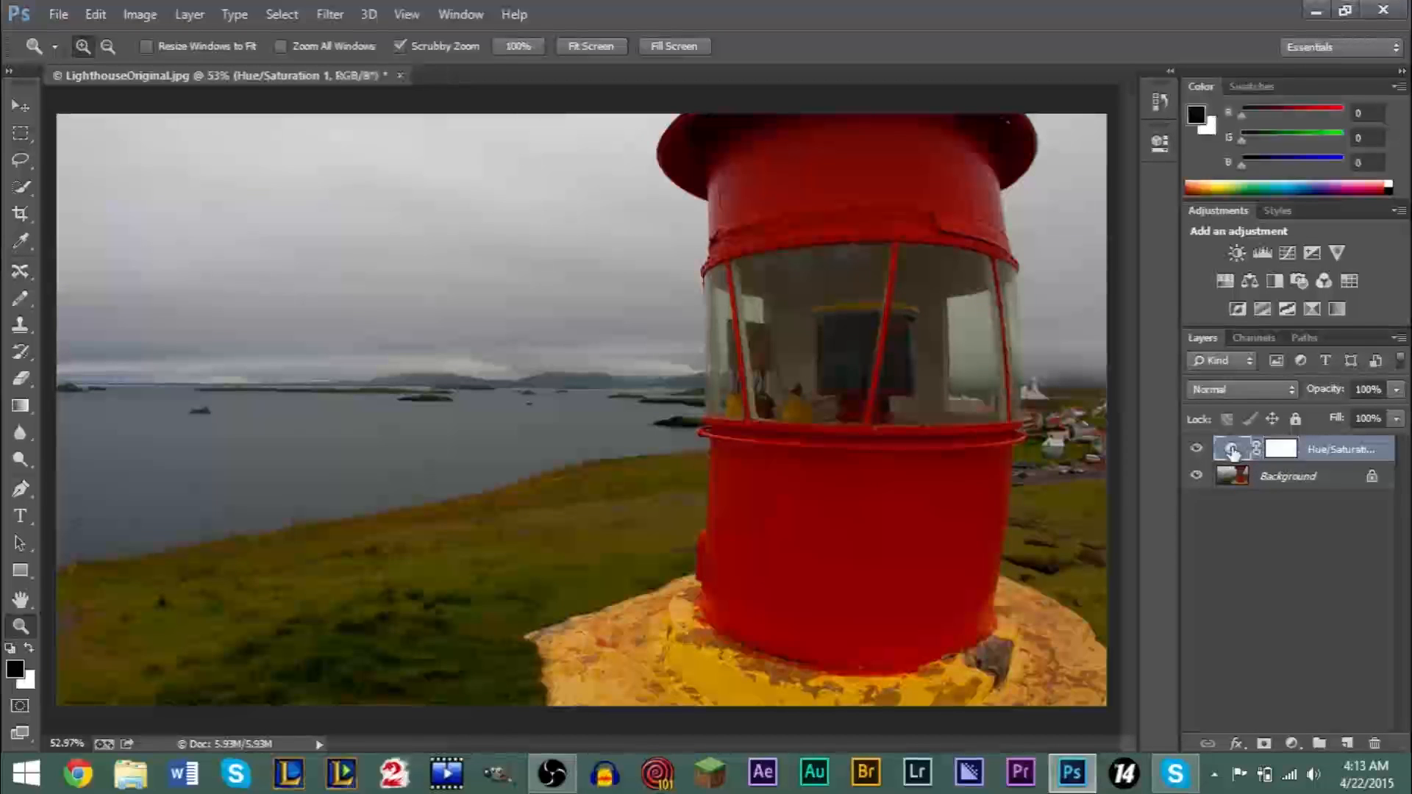
left_click(1197, 450)
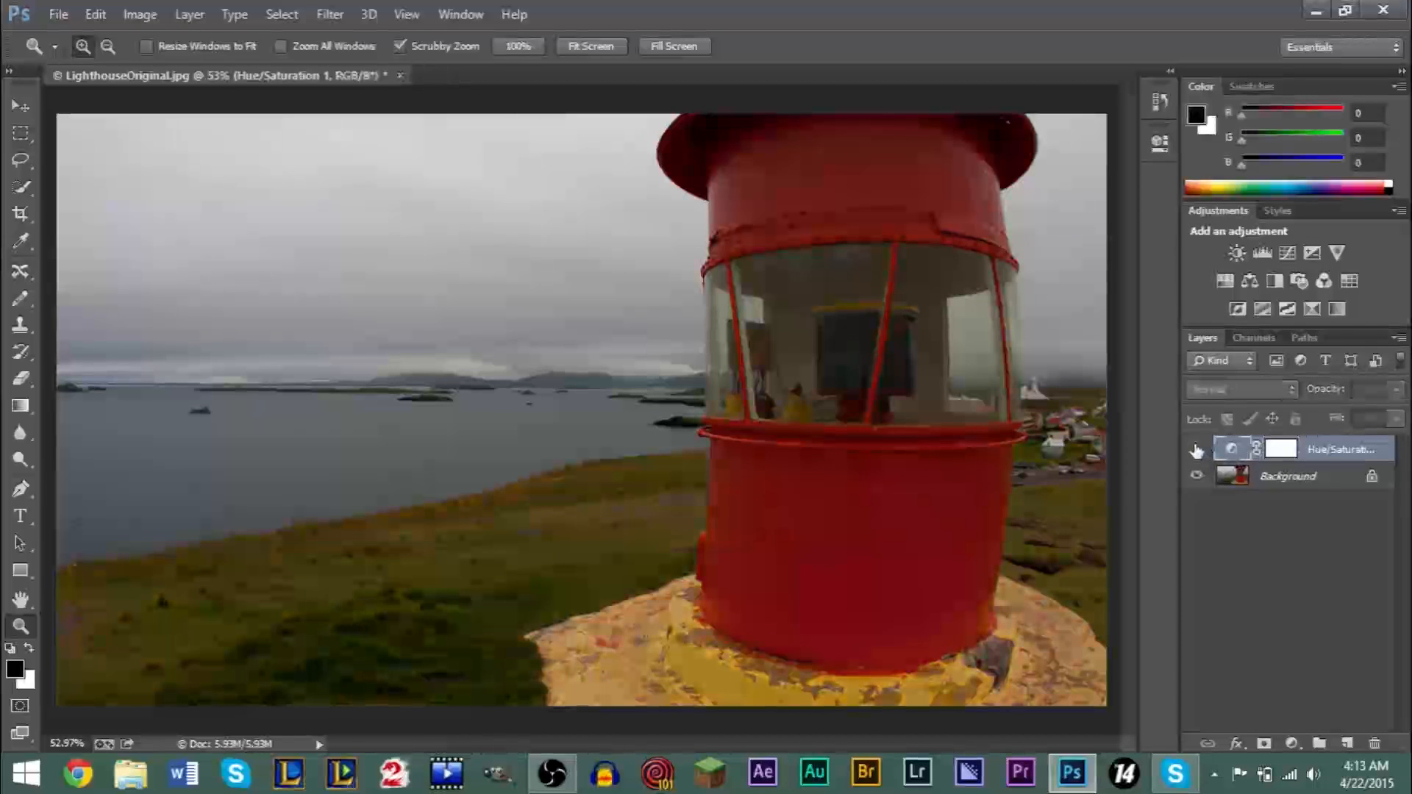
left_click(1197, 450)
left_click(1197, 450)
left_click(1197, 450)
left_click(1197, 450)
left_click(1197, 450)
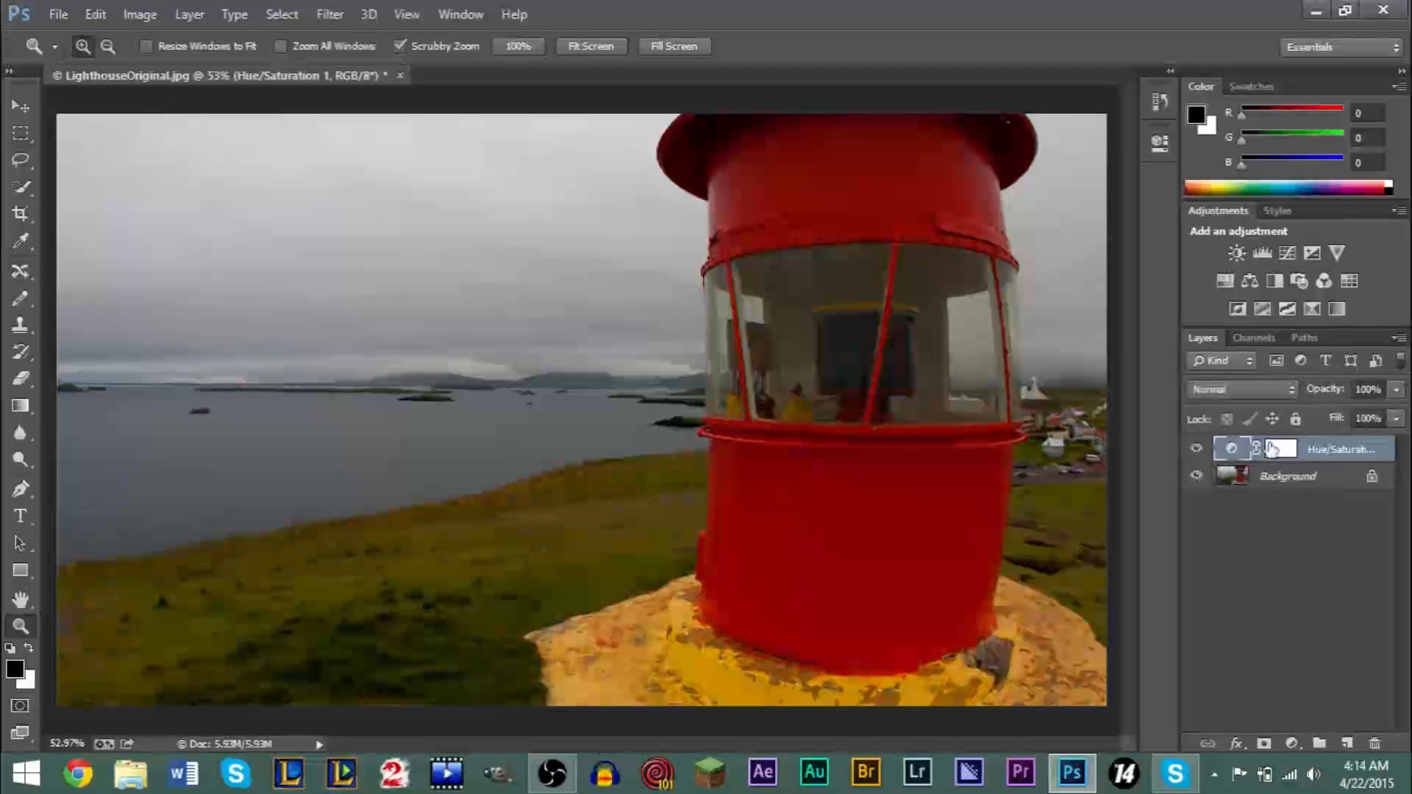
left_click(1199, 449)
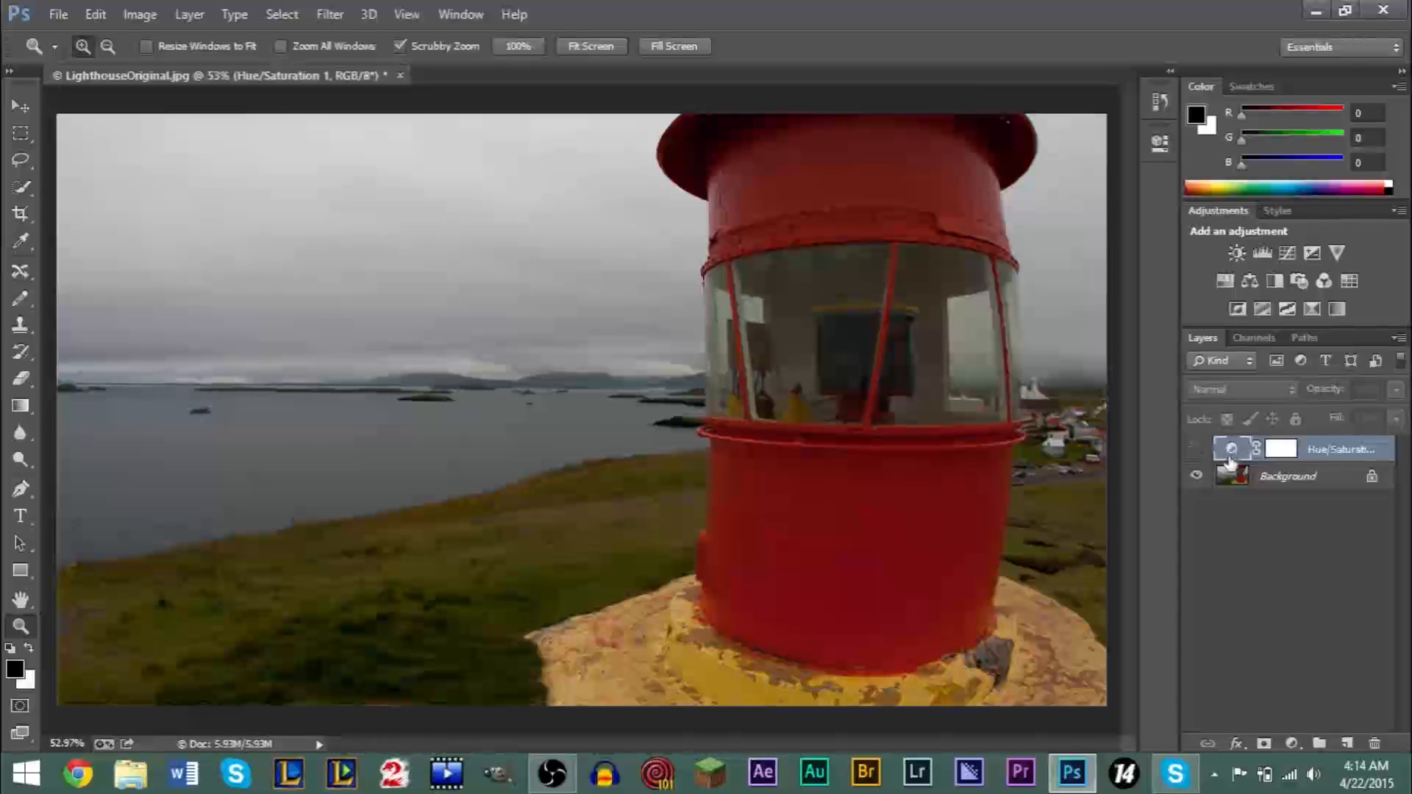
left_click(1195, 450)
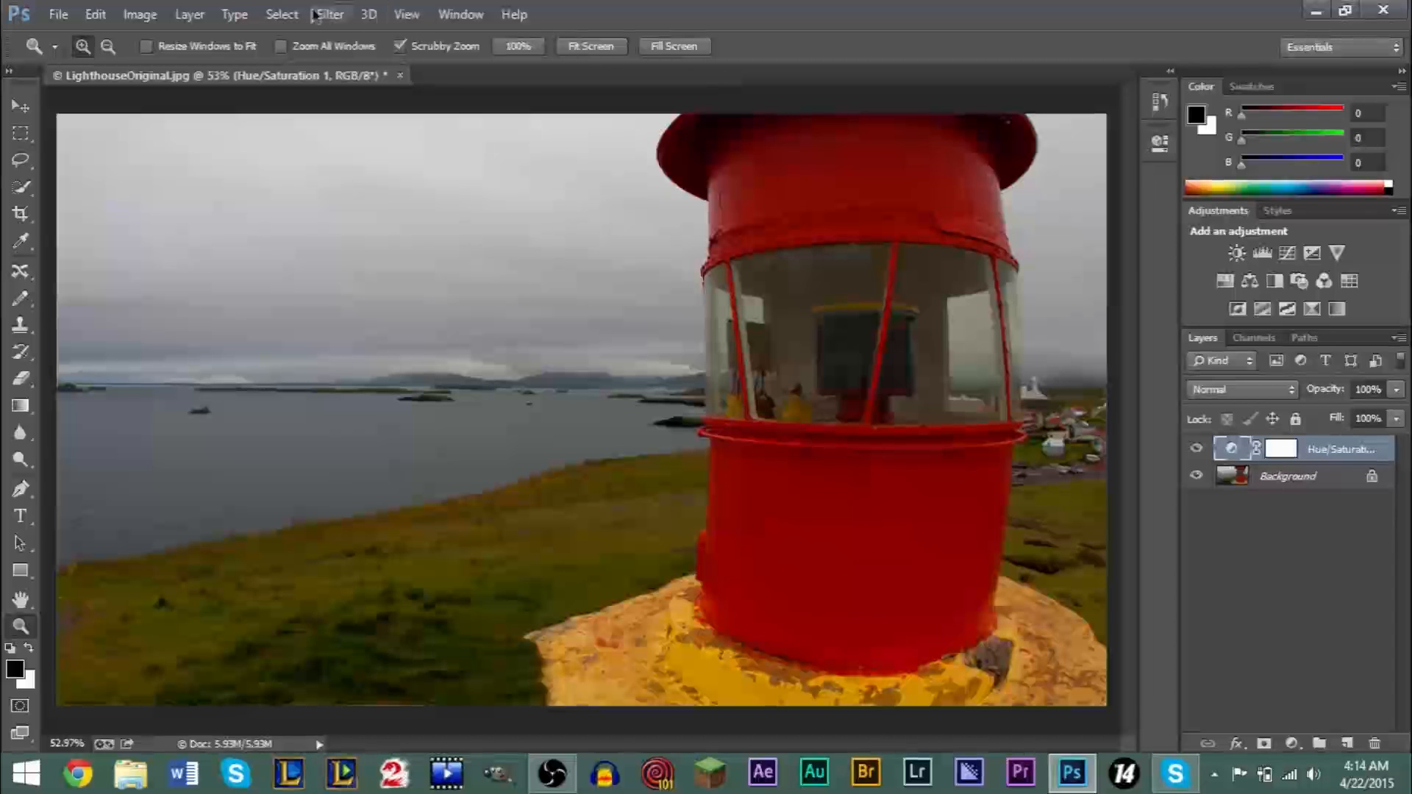
- Add a Black & White adjustment layer with the Default preset above the Hue/Saturation layer
left_click(193, 16)
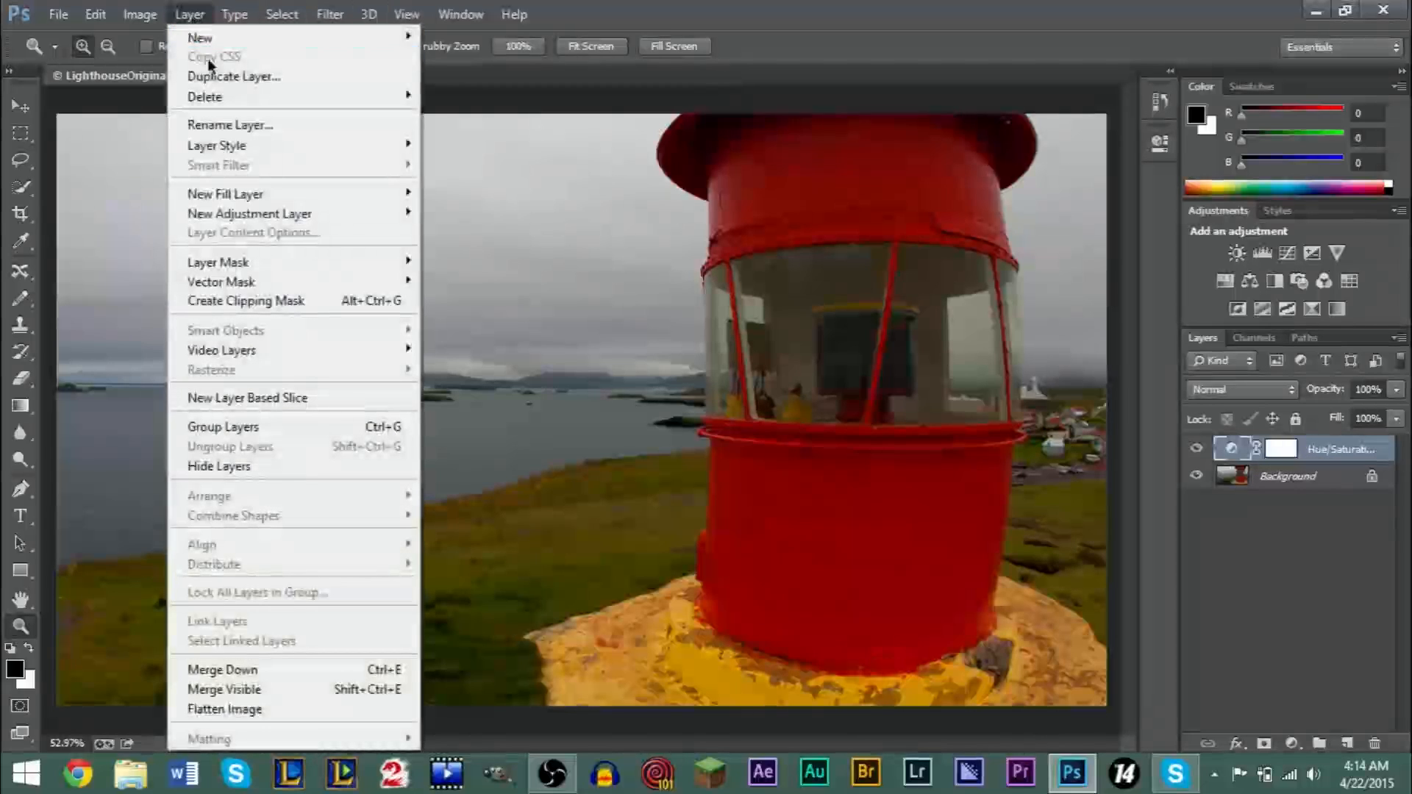
mouse_move(306, 215)
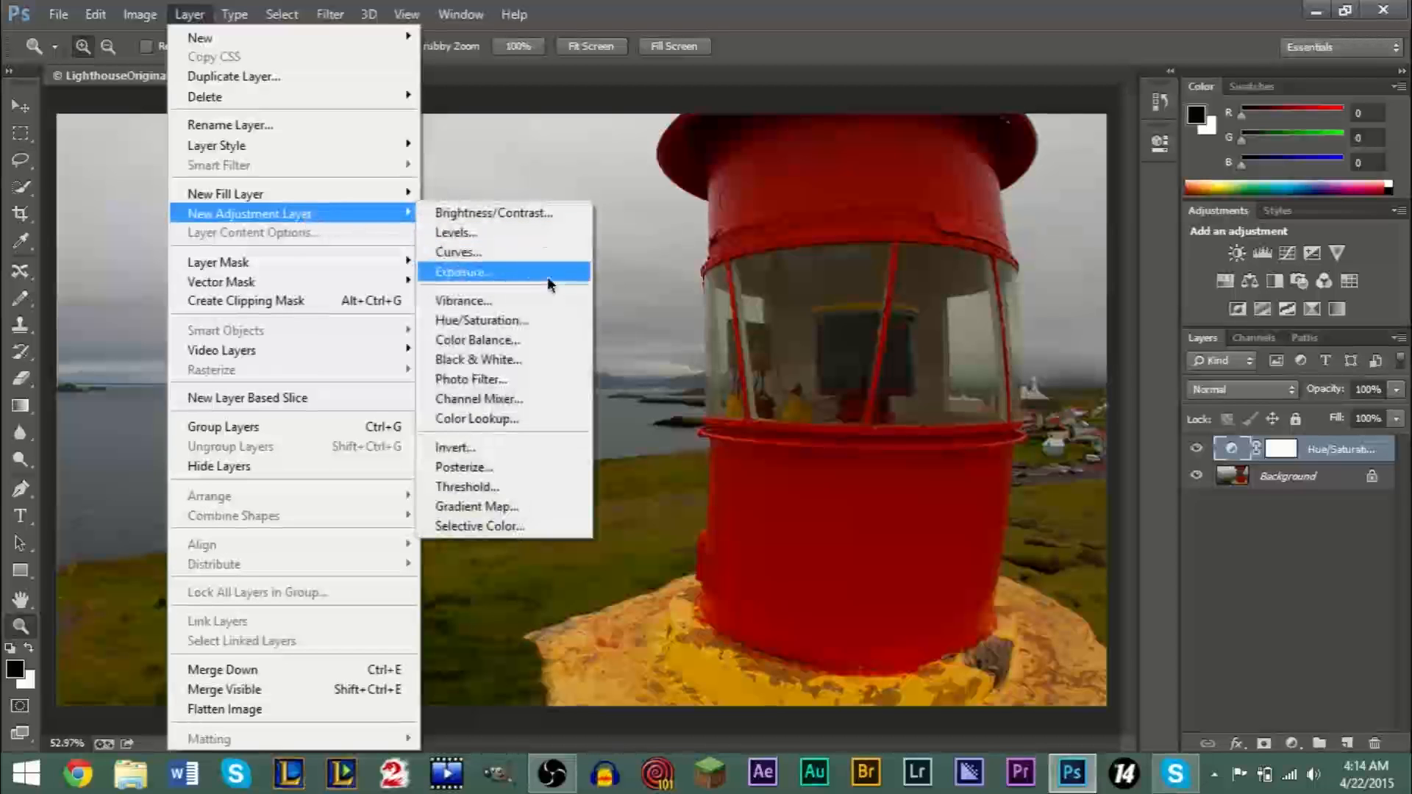
left_click(548, 358)
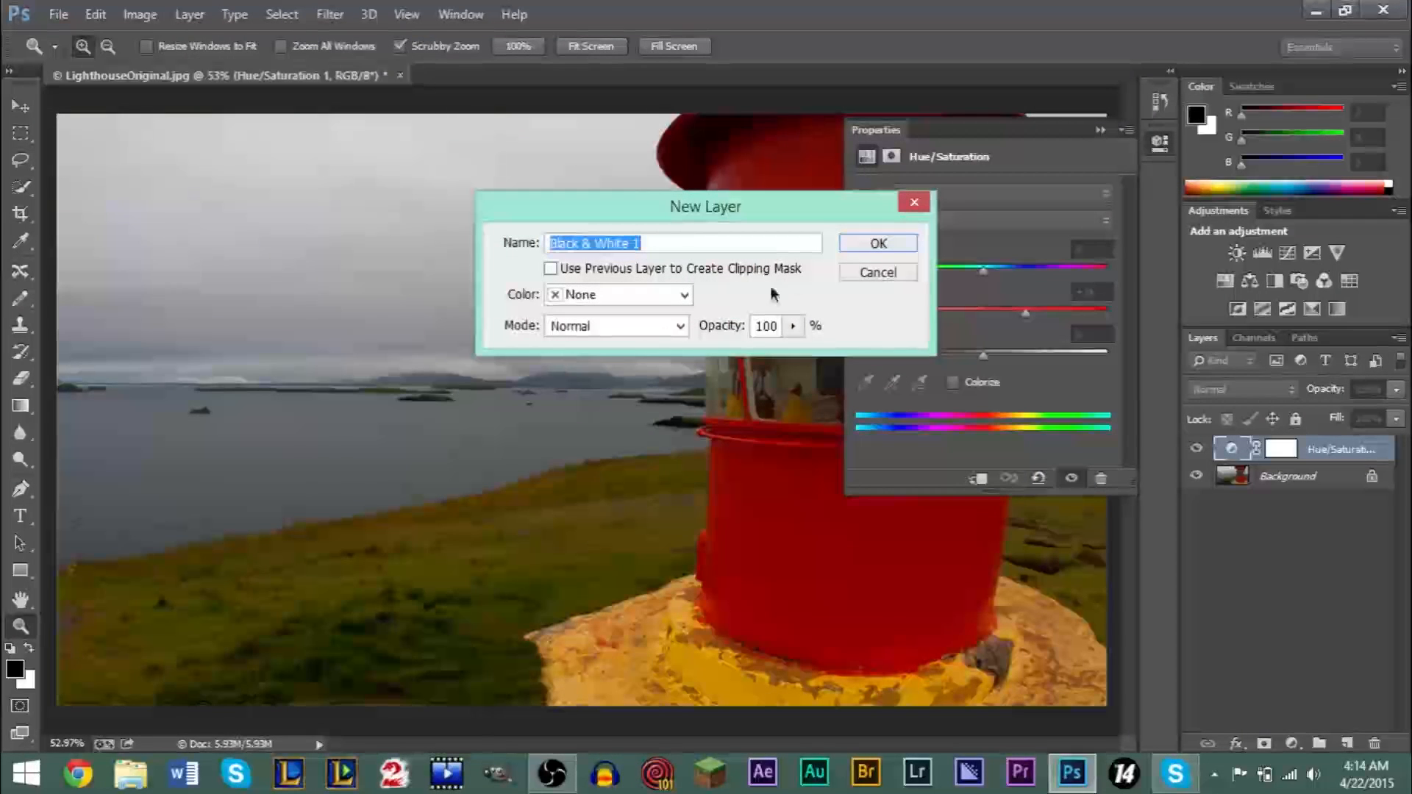
left_click(875, 244)
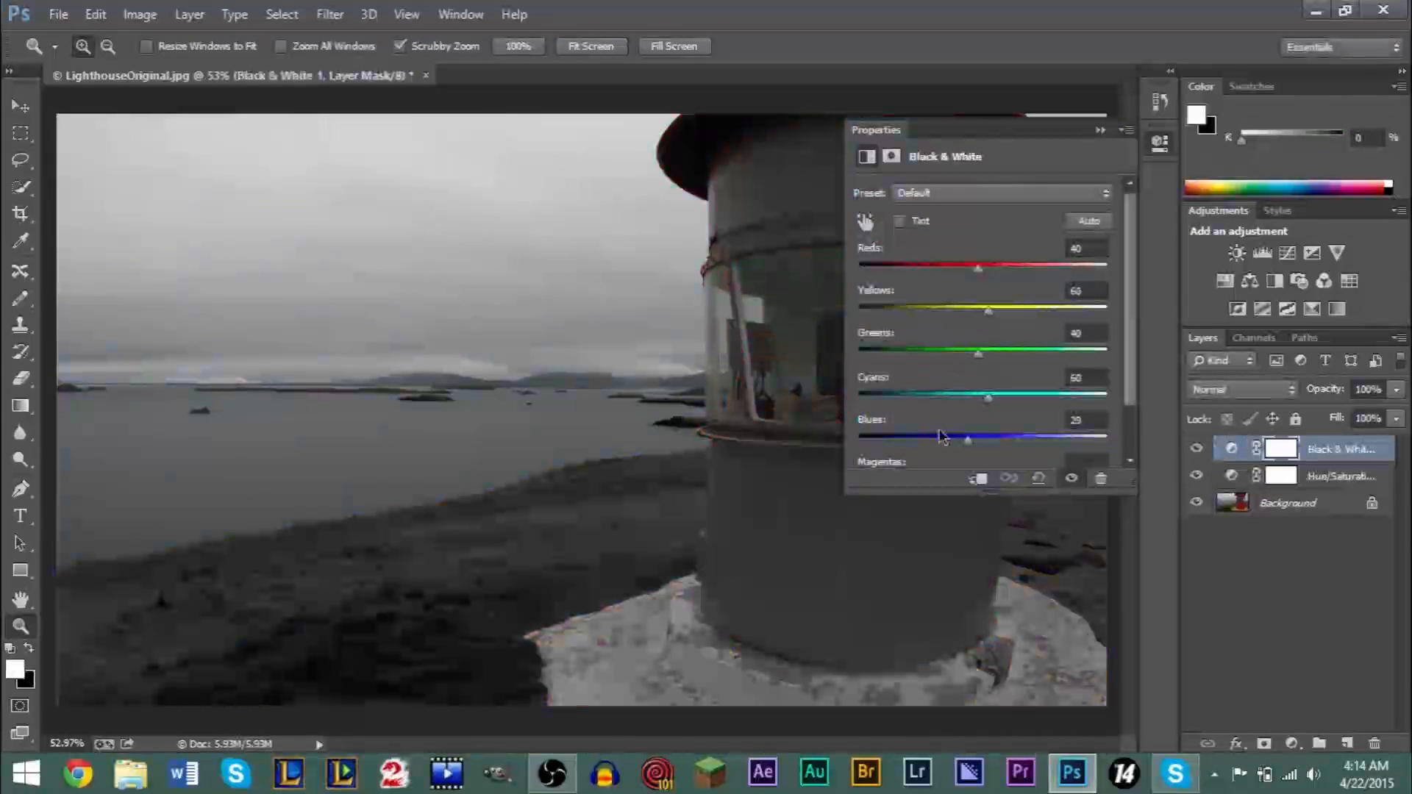
left_click(1111, 130)
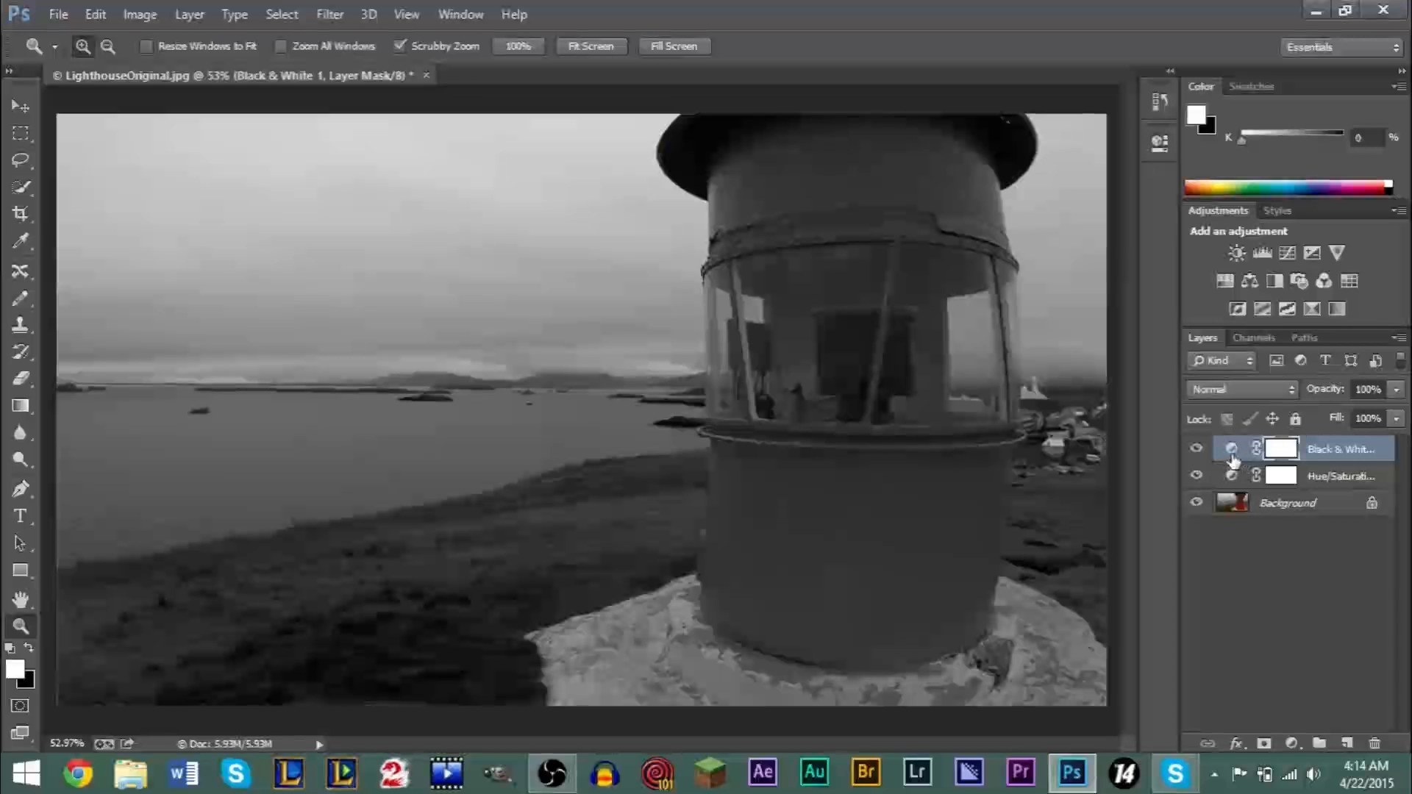
- Hide and show the Black & White and Hue/Saturation layers to compare their effects, leaving both visible
left_click(1197, 448)
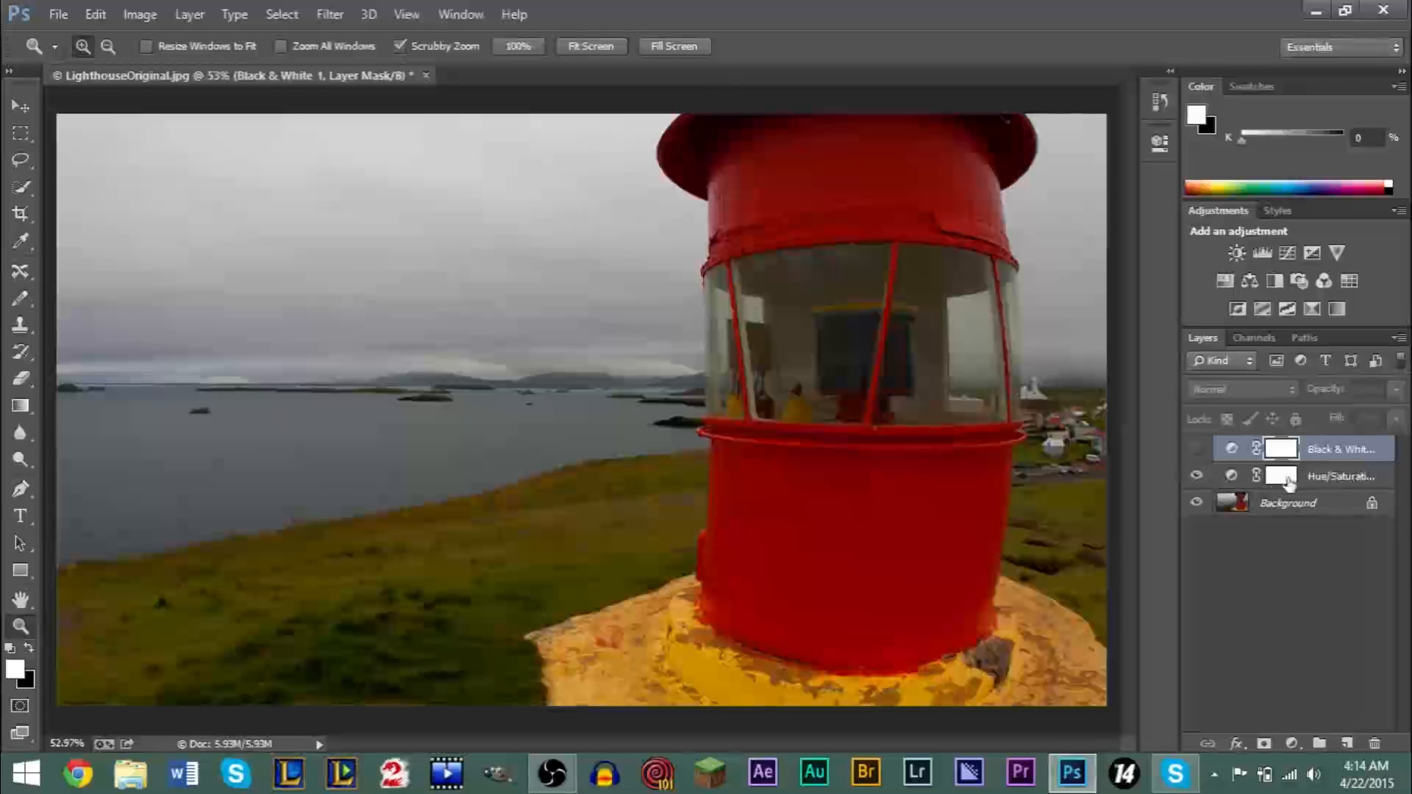
left_click(1196, 476)
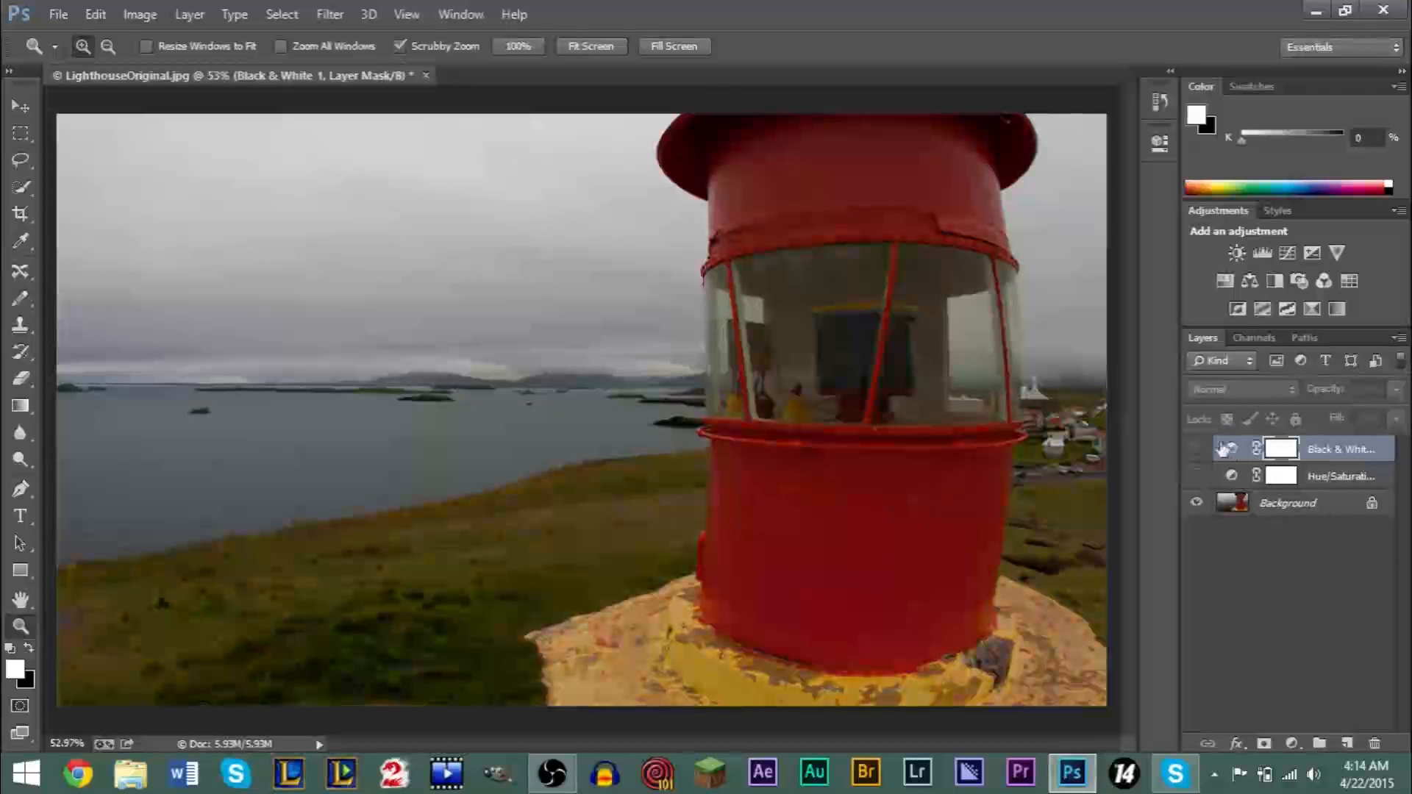
left_click(1196, 449)
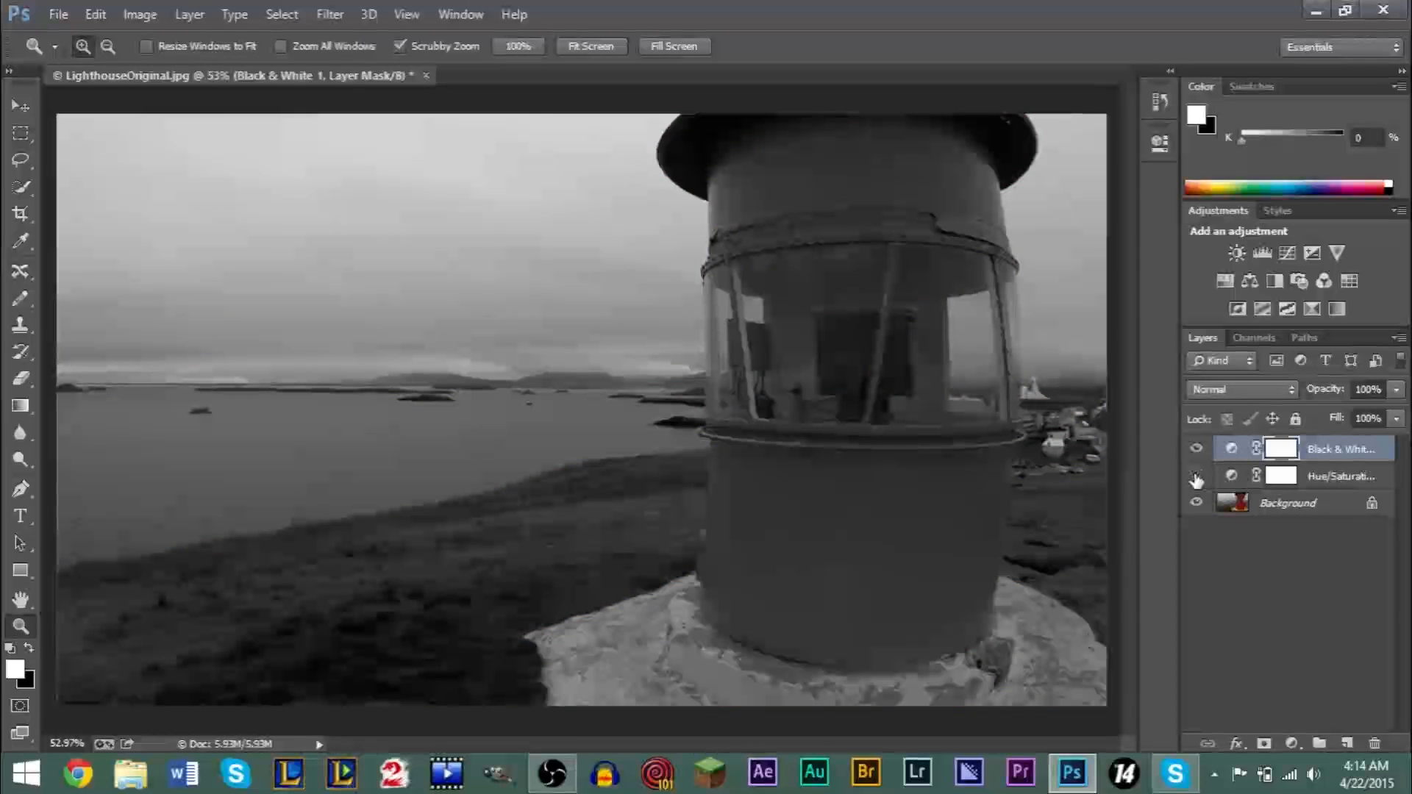
left_click(1197, 450)
left_click(1199, 452)
- Make the Black & White layer's mask active and set the foreground colour to black (000000)
left_click(1280, 478)
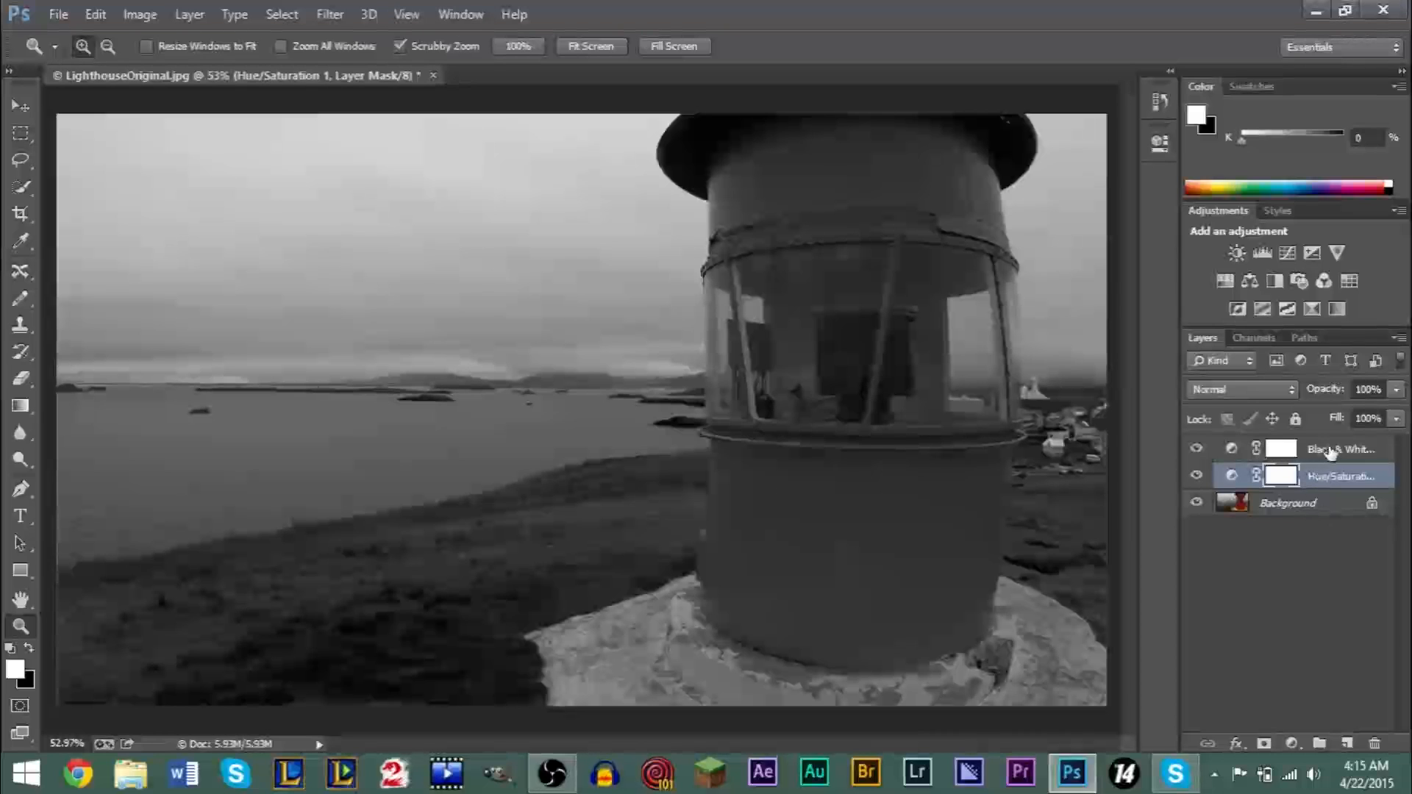
left_click(1299, 452)
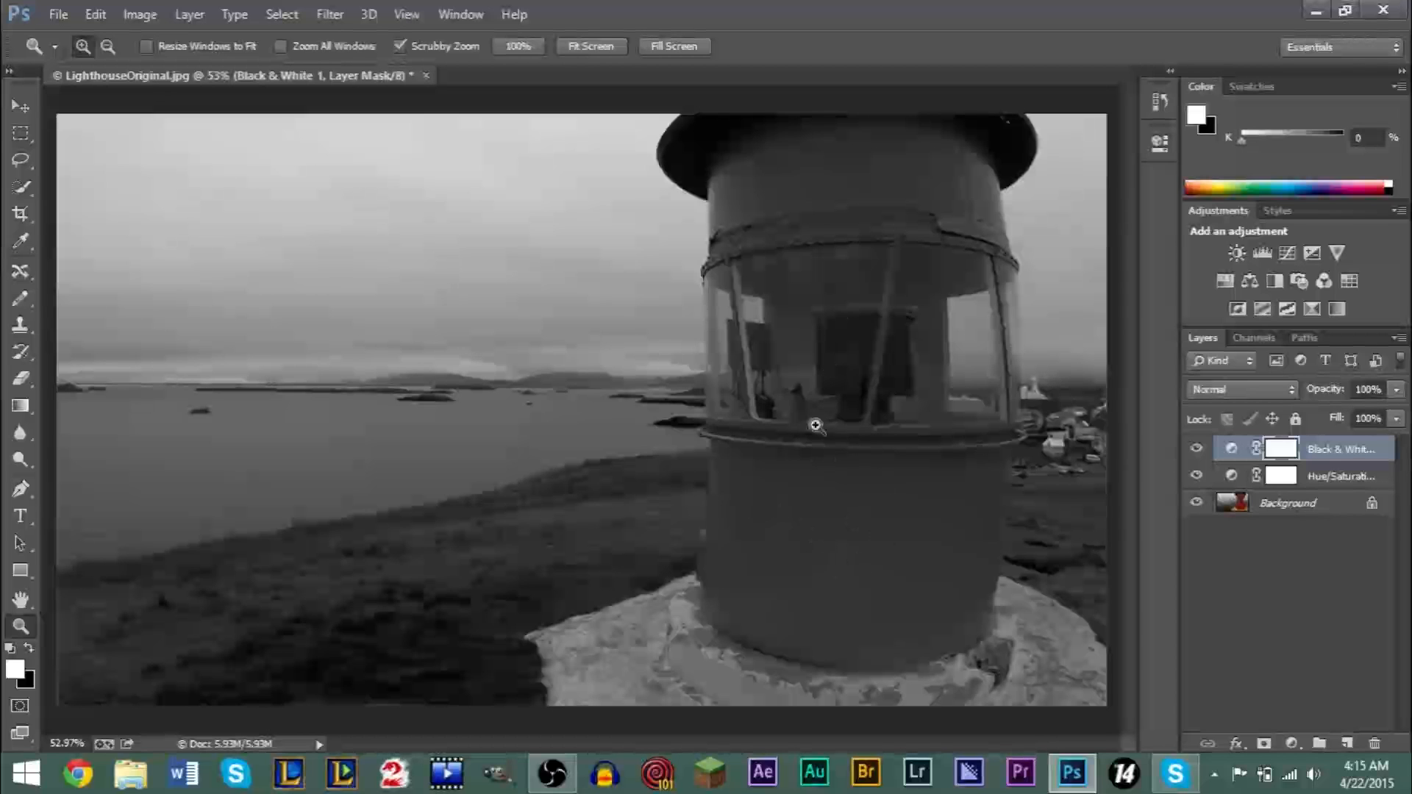
left_click(14, 670)
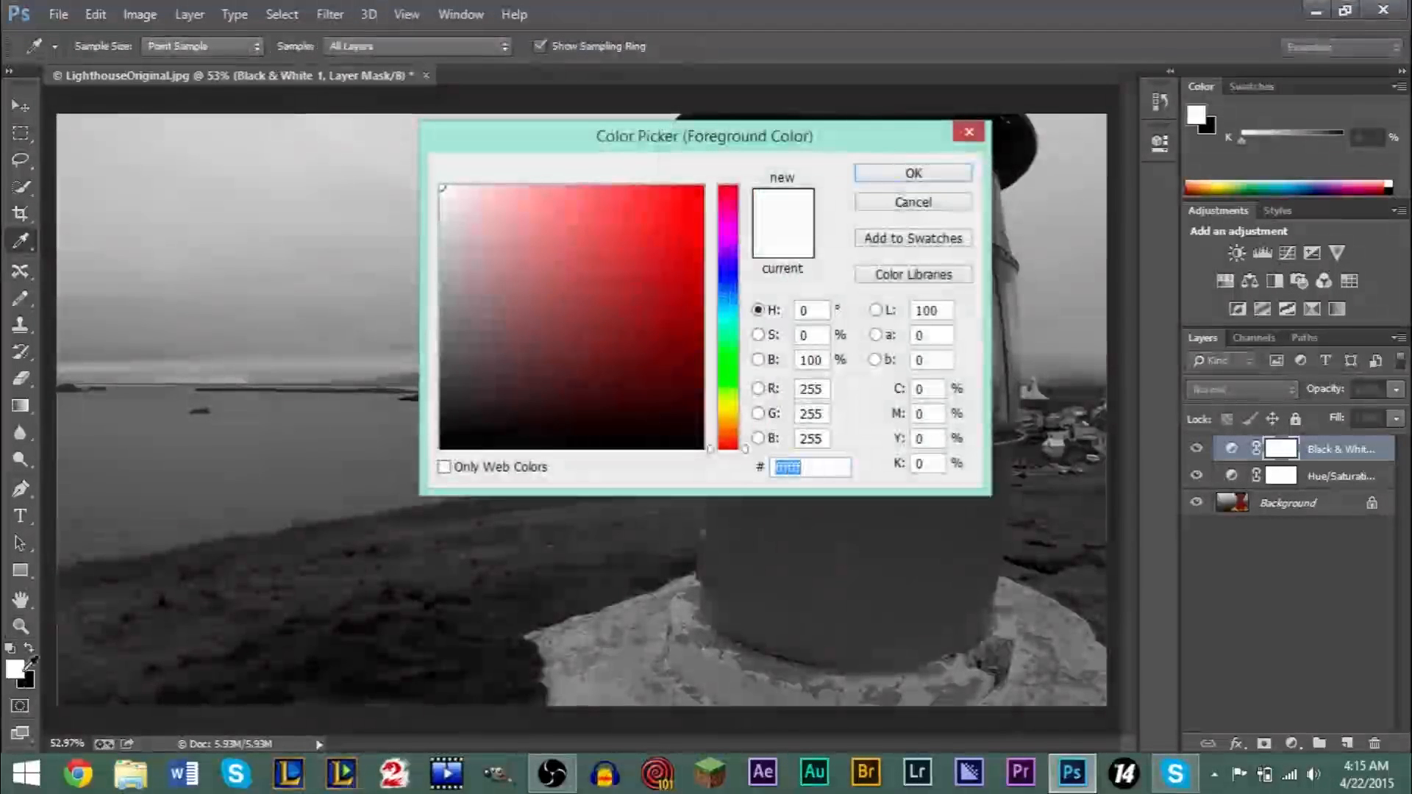
left_click(444, 444)
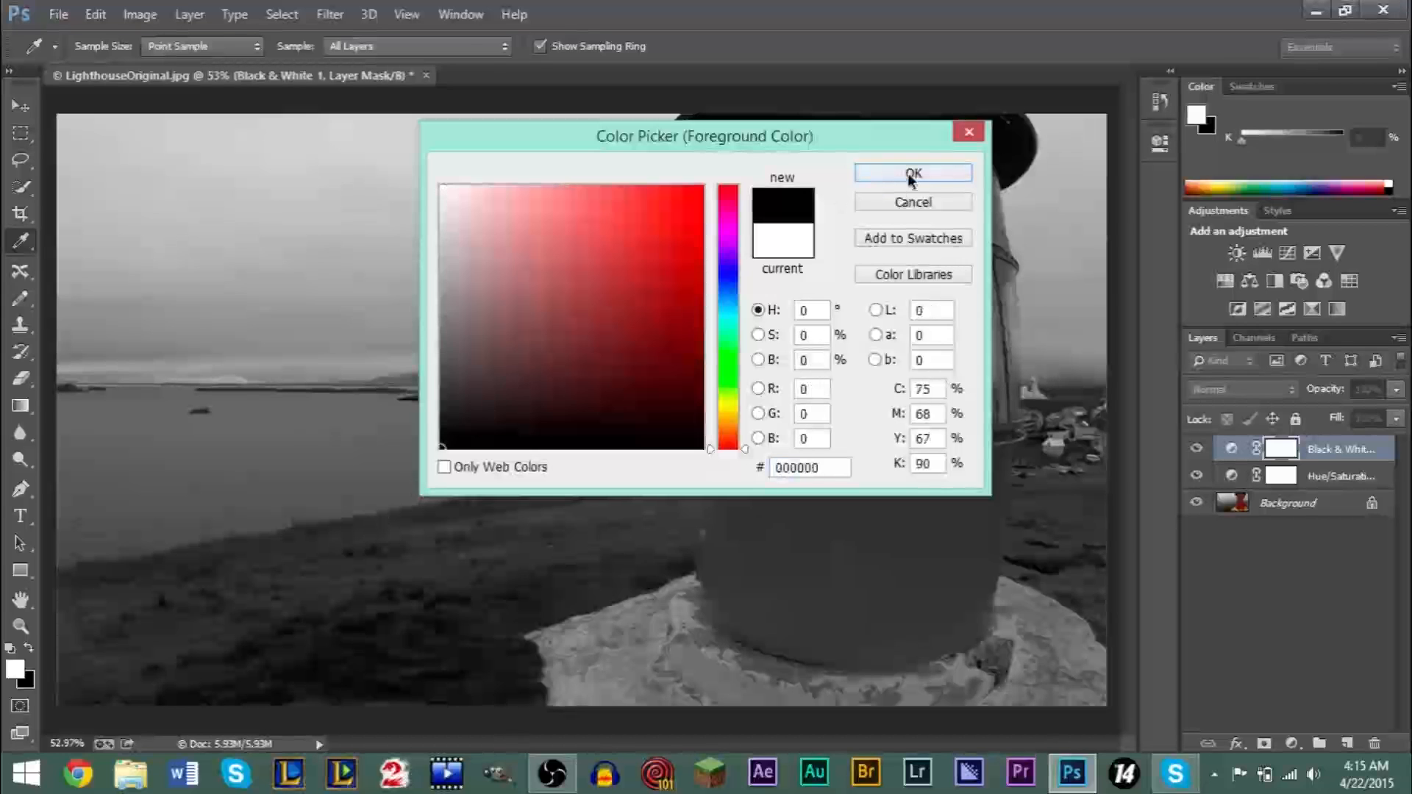
left_click(912, 175)
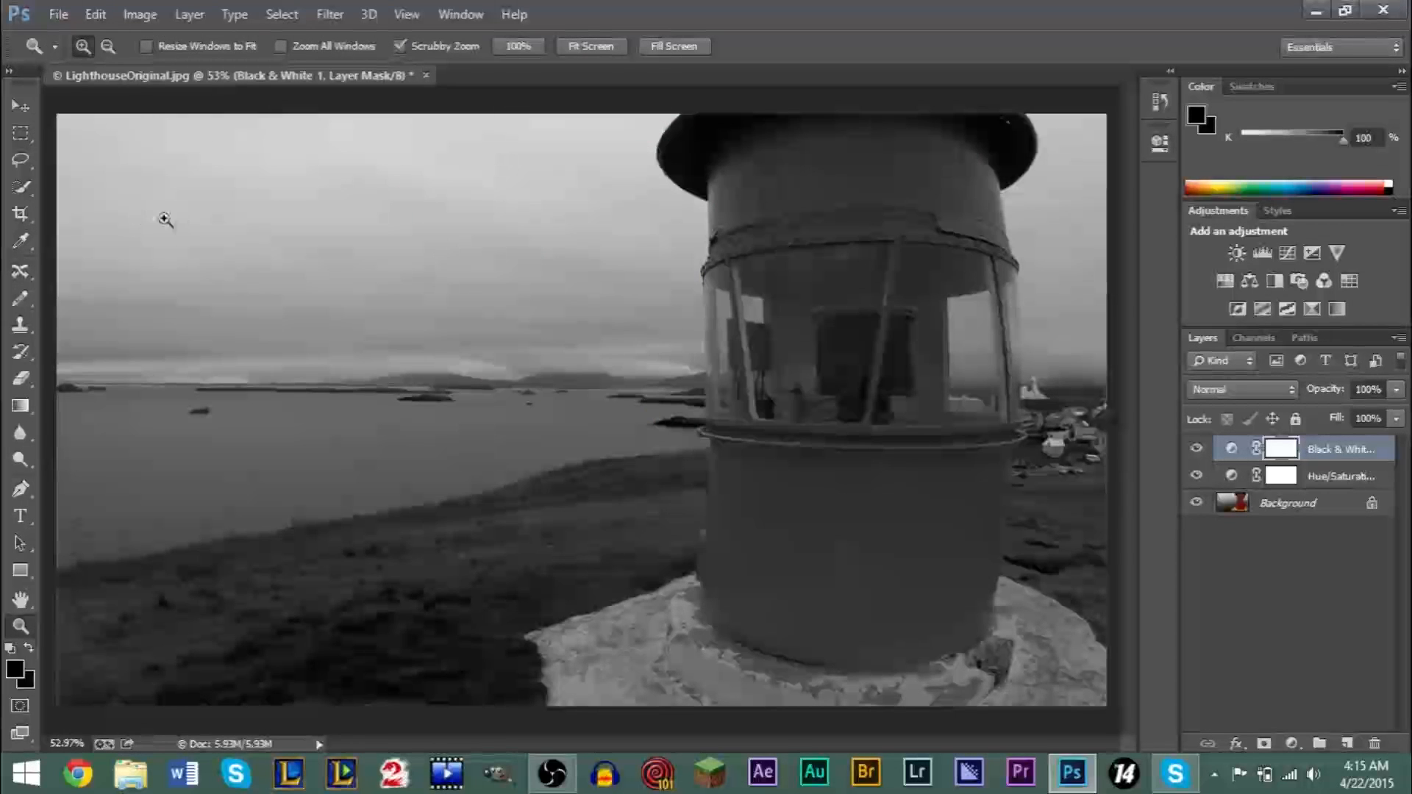
- Switch to the Brush tool and set the brush size to 99 px
left_click(22, 306)
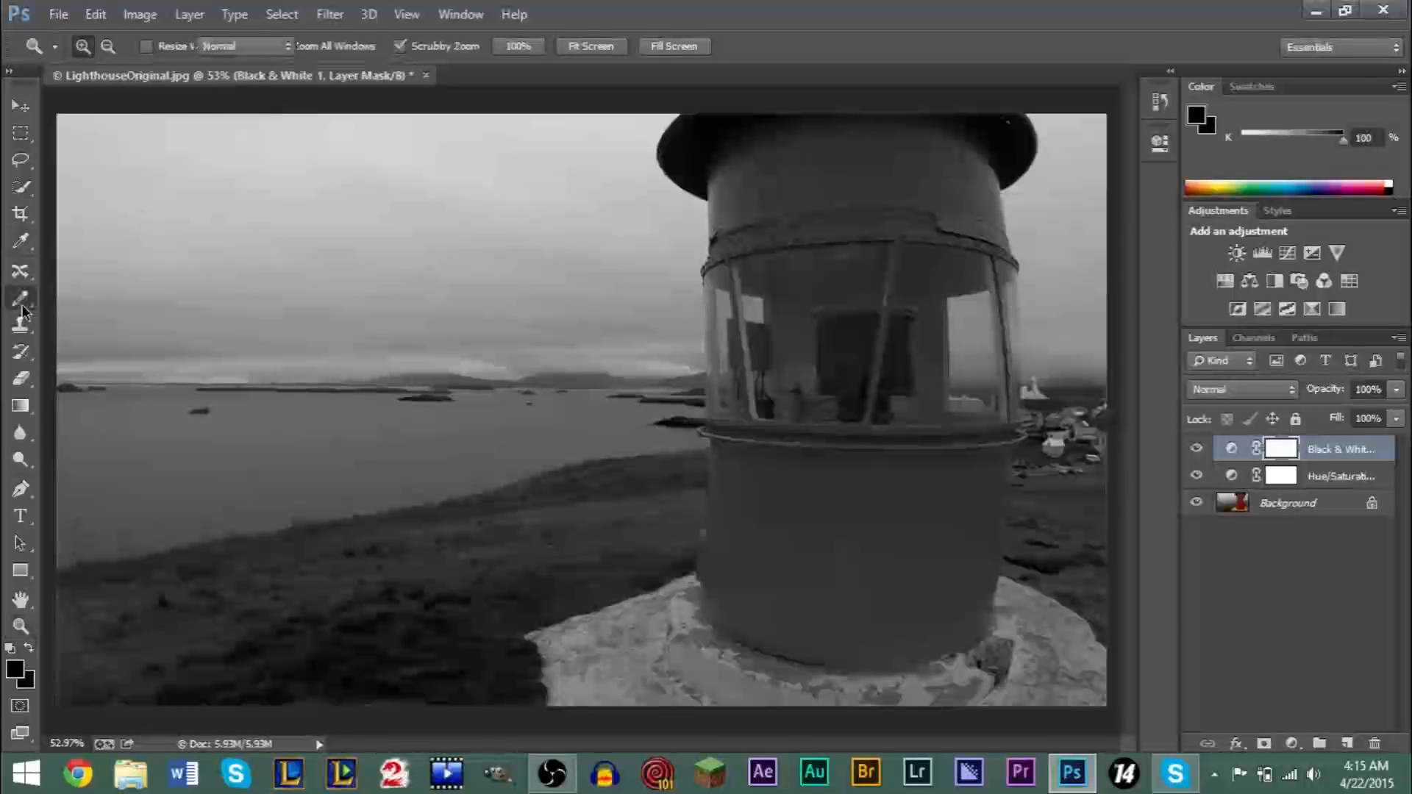
left_click(22, 306)
left_click(22, 309)
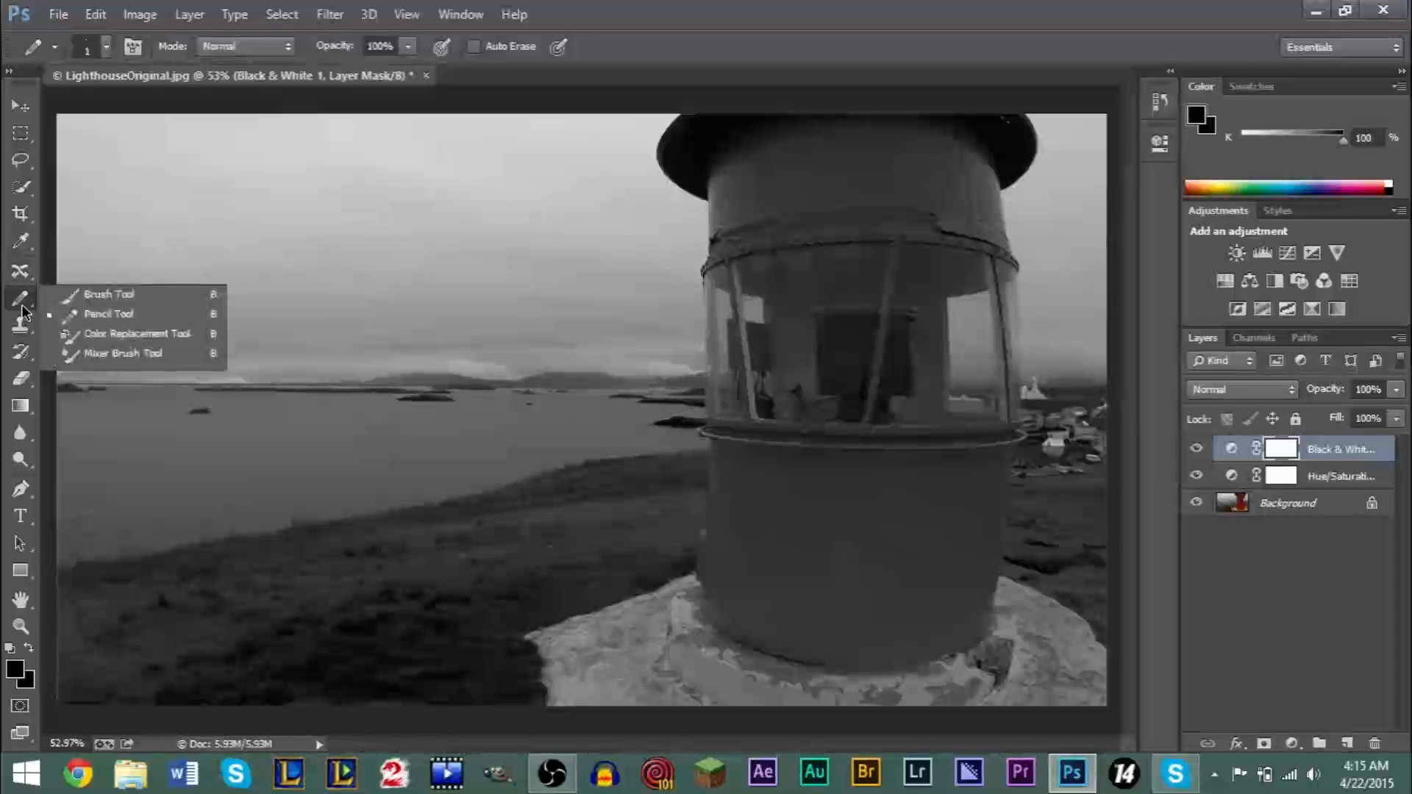
left_click(109, 294)
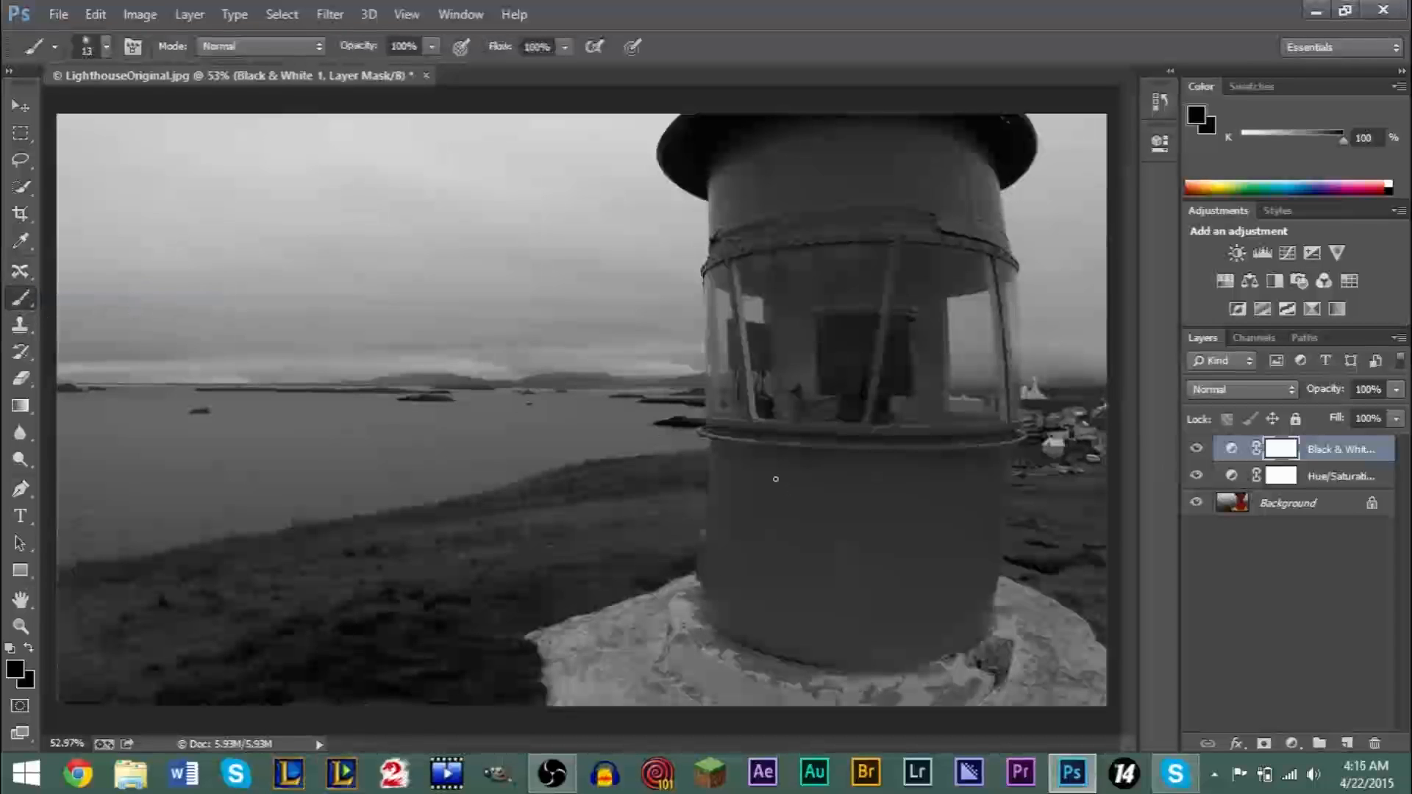
left_click(89, 48)
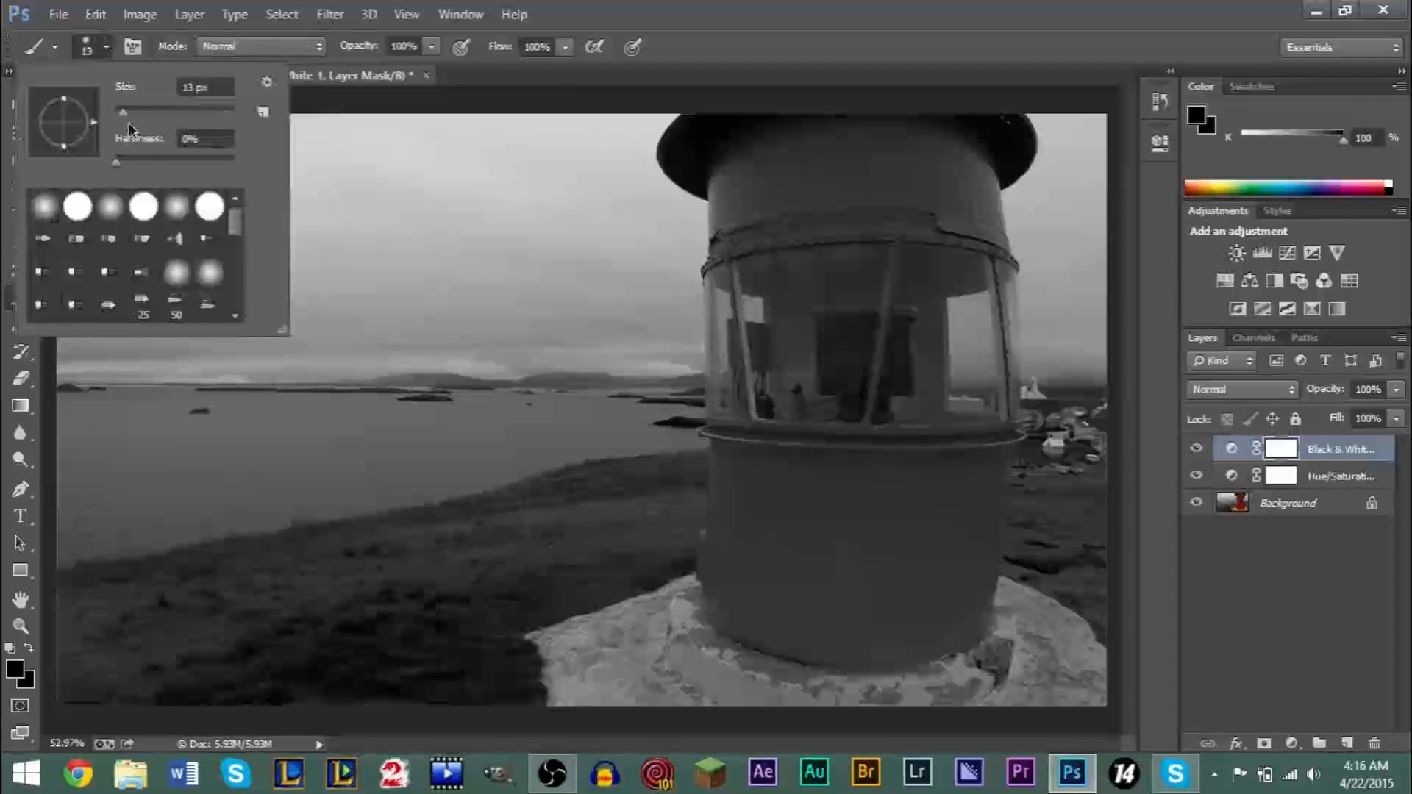
left_click_drag(120, 114, 145, 112)
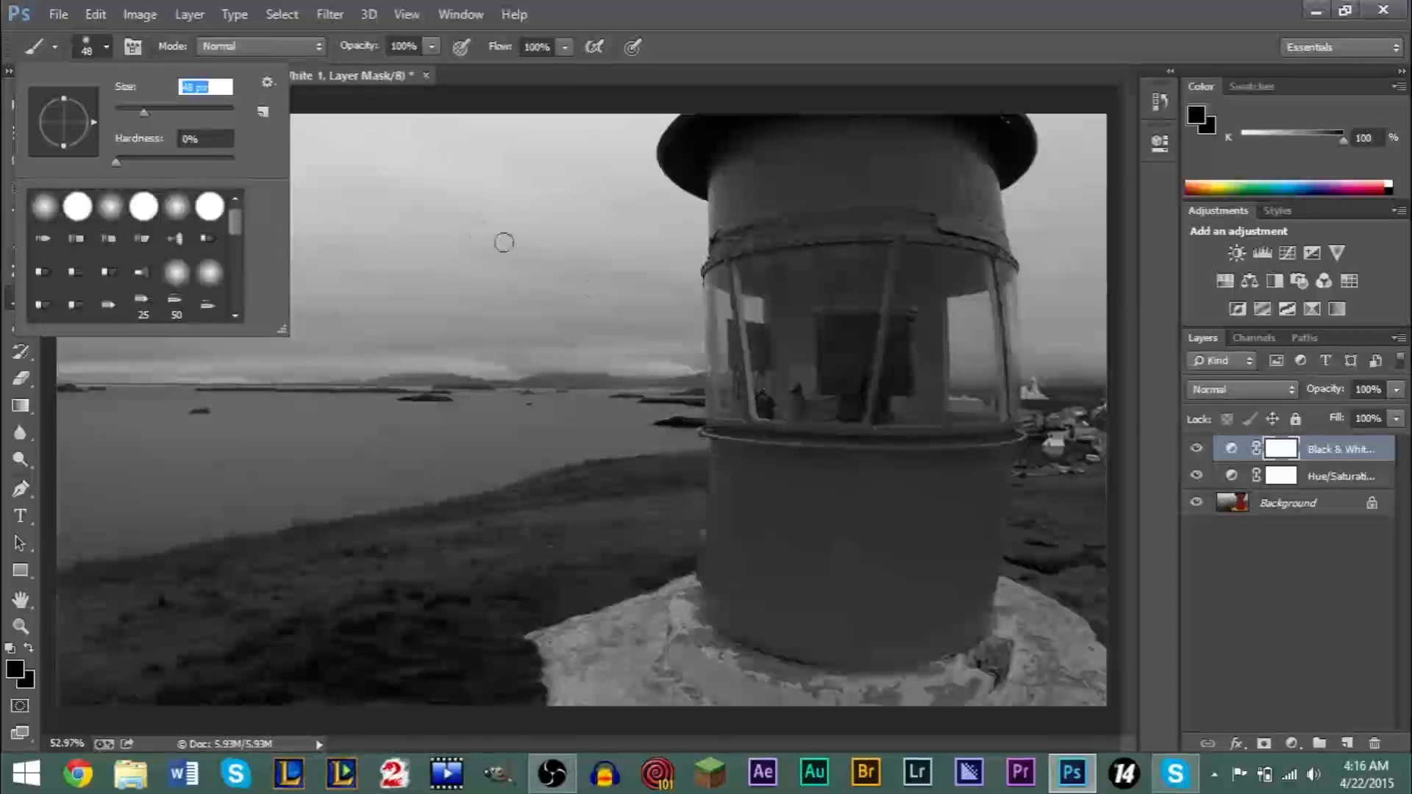
left_click_drag(168, 118, 175, 114)
left_click(100, 57)
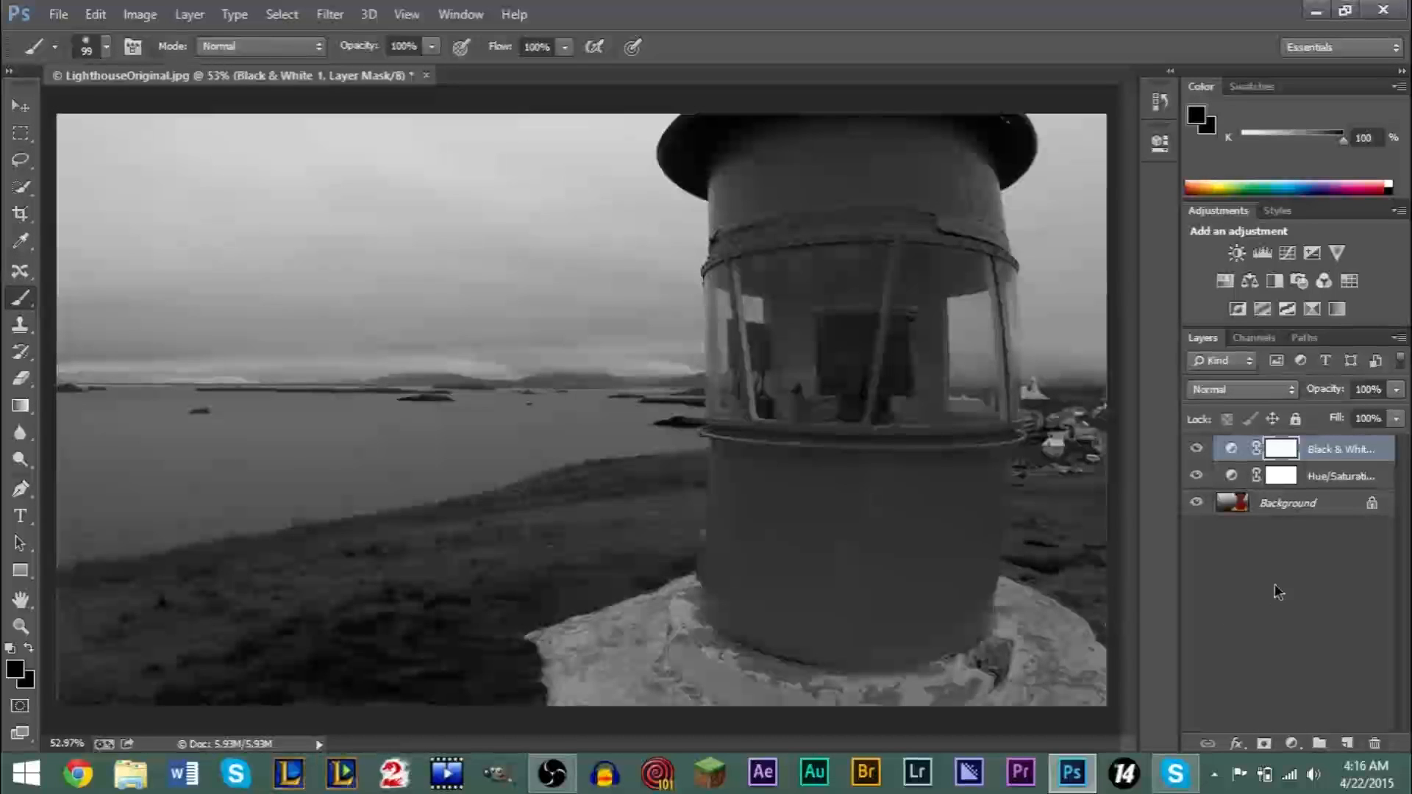
- Paint black on the Black & White layer's mask over the lighthouse's lower body and window area to bring back the colour
mouse_move(859, 423)
left_mouse_down()
mouse_move(819, 523)
mouse_move(829, 397)
mouse_move(814, 566)
mouse_move(852, 392)
mouse_move(858, 609)
mouse_move(878, 399)
mouse_move(879, 646)
mouse_move(888, 422)
mouse_move(879, 632)
left_mouse_up()
mouse_move(791, 615)
left_mouse_down()
mouse_move(787, 549)
mouse_move(830, 547)
mouse_move(796, 533)
mouse_move(789, 452)
mouse_move(764, 574)
mouse_move(786, 365)
mouse_move(780, 515)
mouse_move(840, 454)
left_mouse_up()
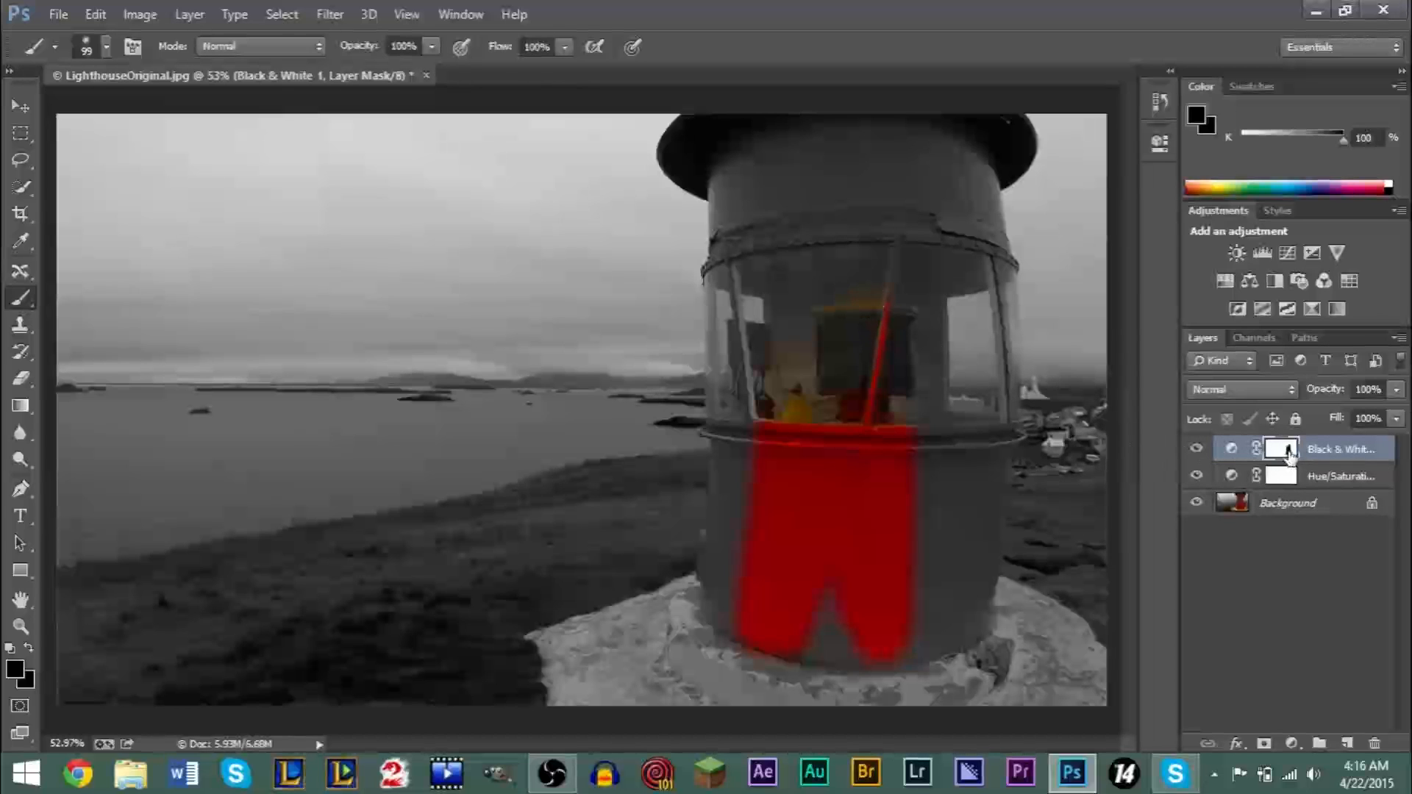
mouse_move(854, 545)
left_mouse_down()
mouse_move(823, 614)
mouse_move(853, 618)
mouse_move(848, 631)
mouse_move(797, 627)
left_mouse_up()
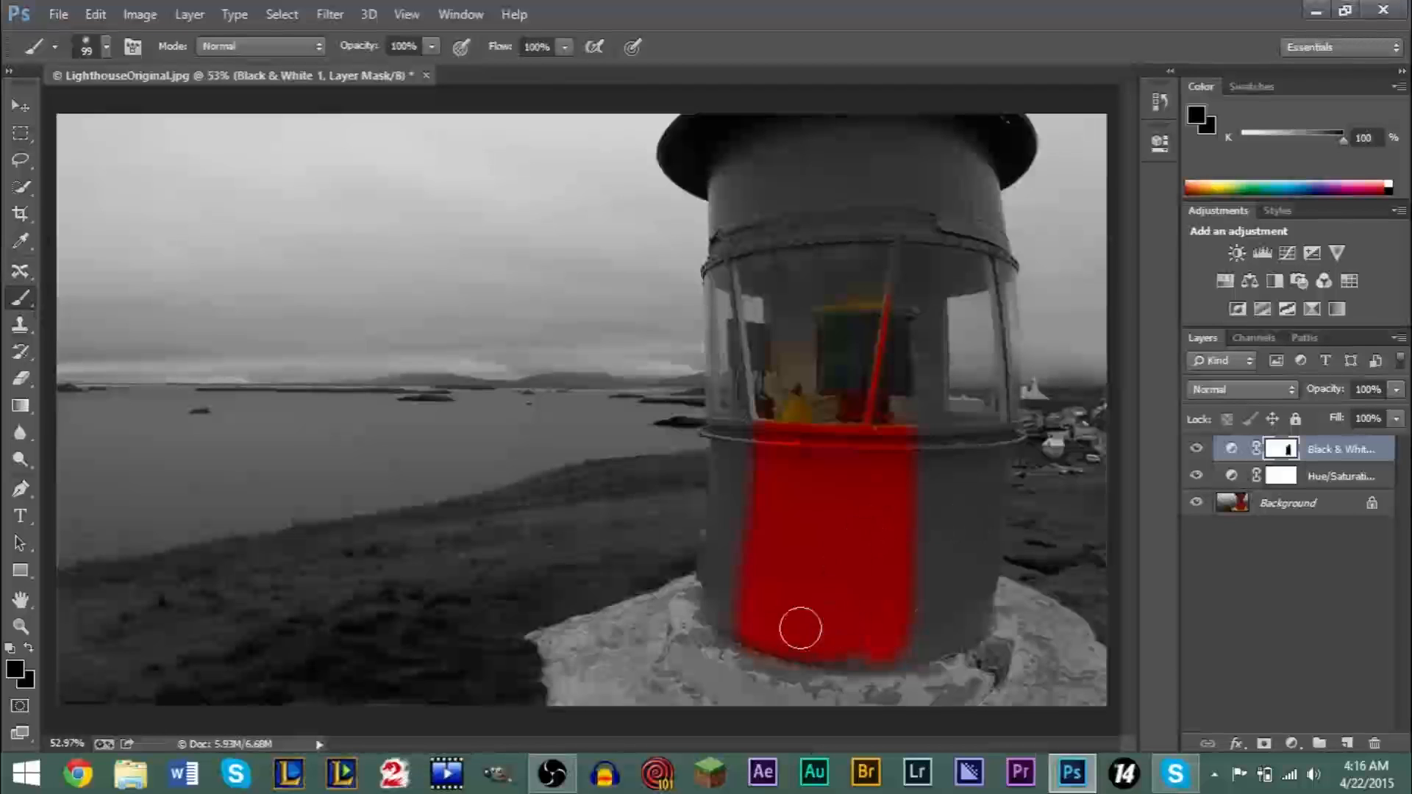
mouse_move(927, 450)
left_mouse_down()
mouse_move(926, 573)
mouse_move(854, 665)
mouse_move(818, 651)
mouse_move(798, 563)
mouse_move(811, 347)
mouse_move(756, 443)
mouse_move(734, 416)
mouse_move(713, 470)
mouse_move(699, 576)
mouse_move(722, 626)
mouse_move(734, 438)
mouse_move(784, 505)
mouse_move(884, 387)
left_mouse_up()
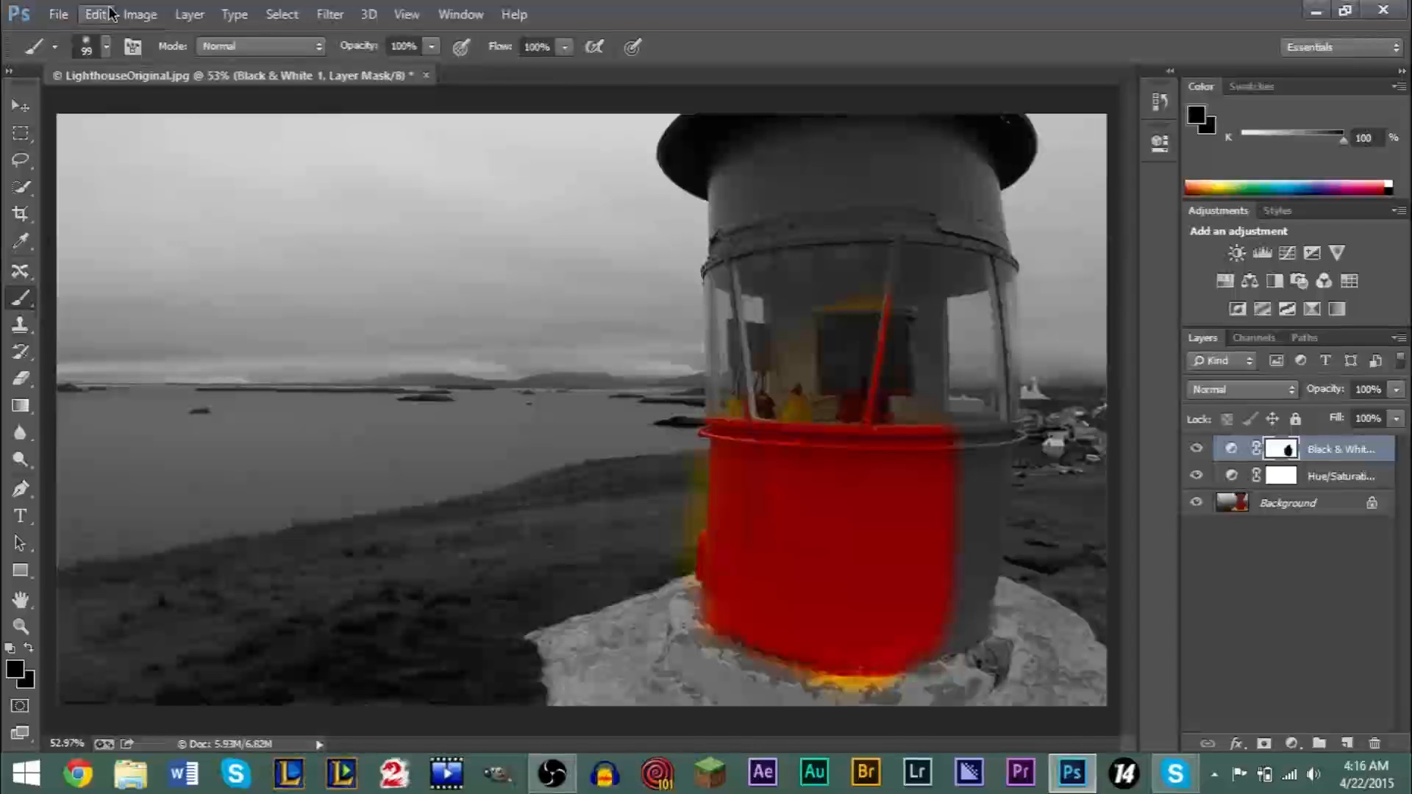
- Undo the latest brush strokes on the Black & White layer's mask
key("ctrl+alt+z")
key("ctrl+alt+z")
key("ctrl+alt+z")
key("ctrl+alt+z")
key("ctrl+alt+z")
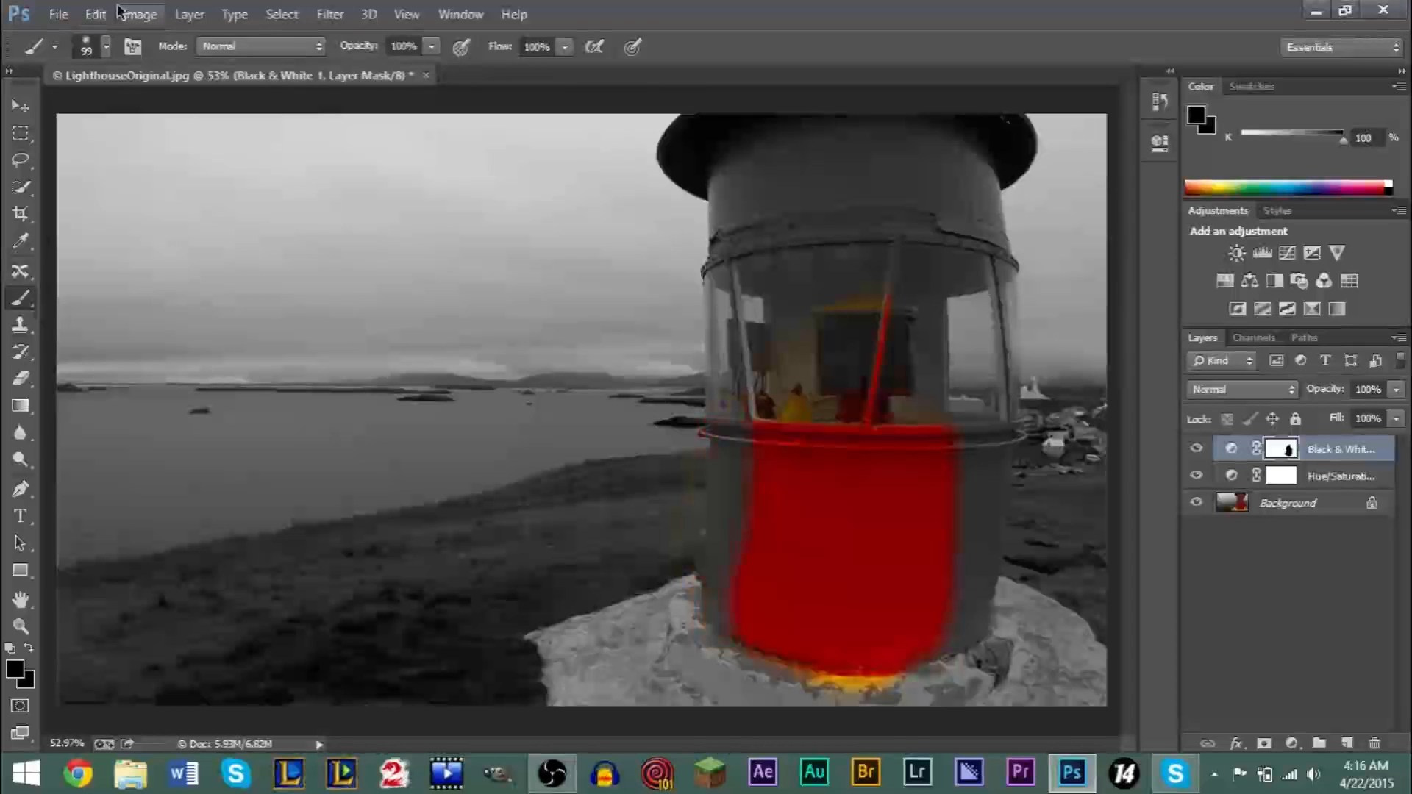
- Undo the remaining brush strokes on the Black & White layer's mask so that it is completely white again
key("ctrl+alt+z")
key("ctrl+alt+z")
key("ctrl+alt+z")
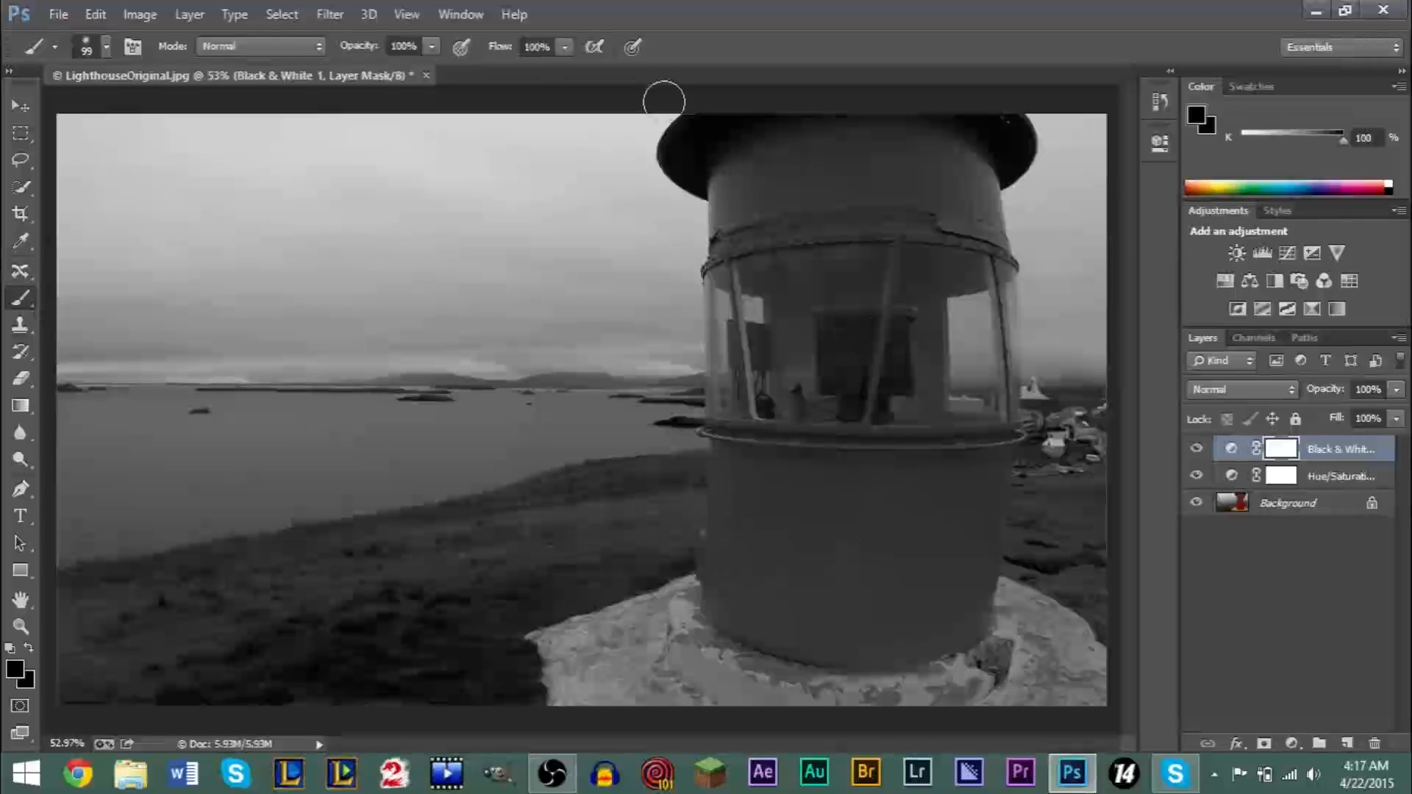
left_click(17, 173)
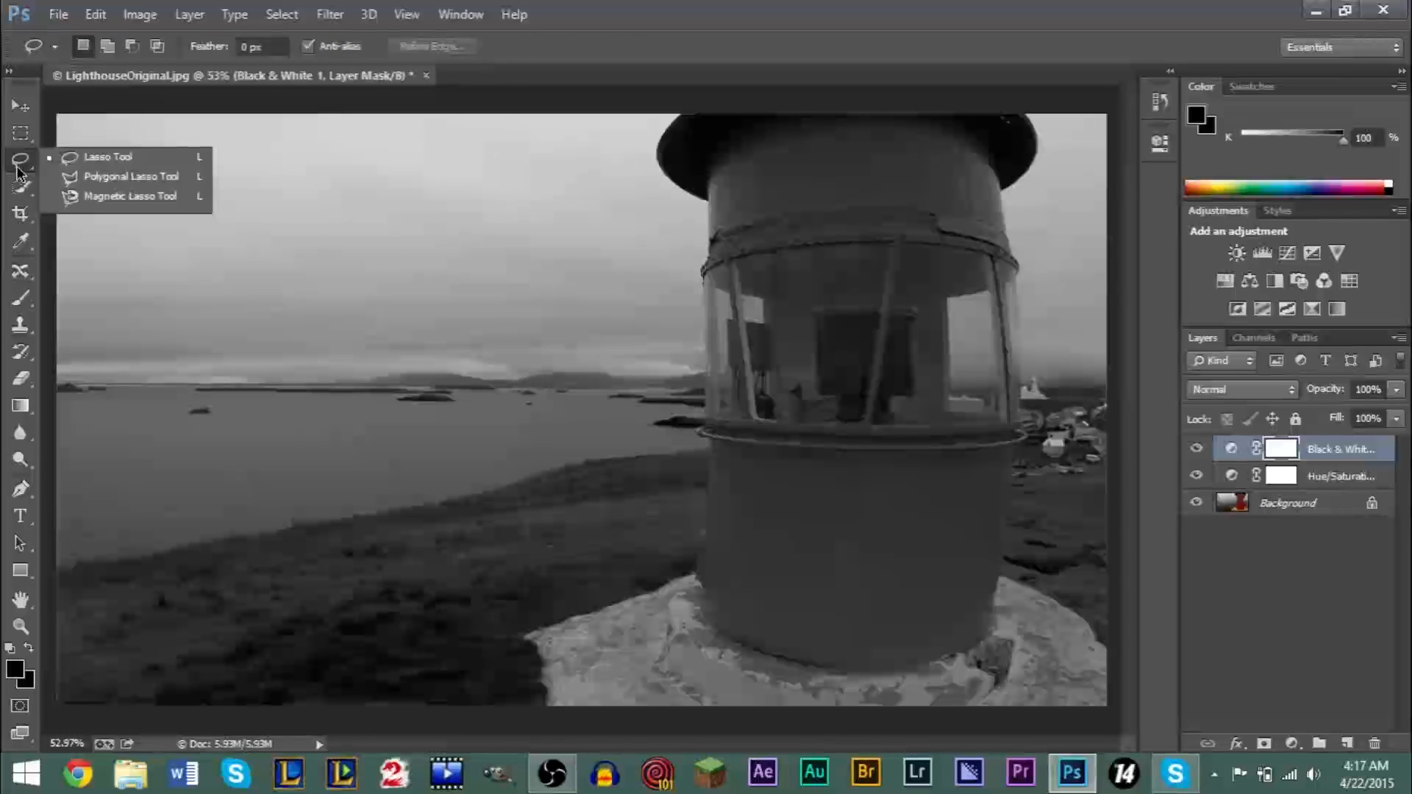
left_click(17, 136)
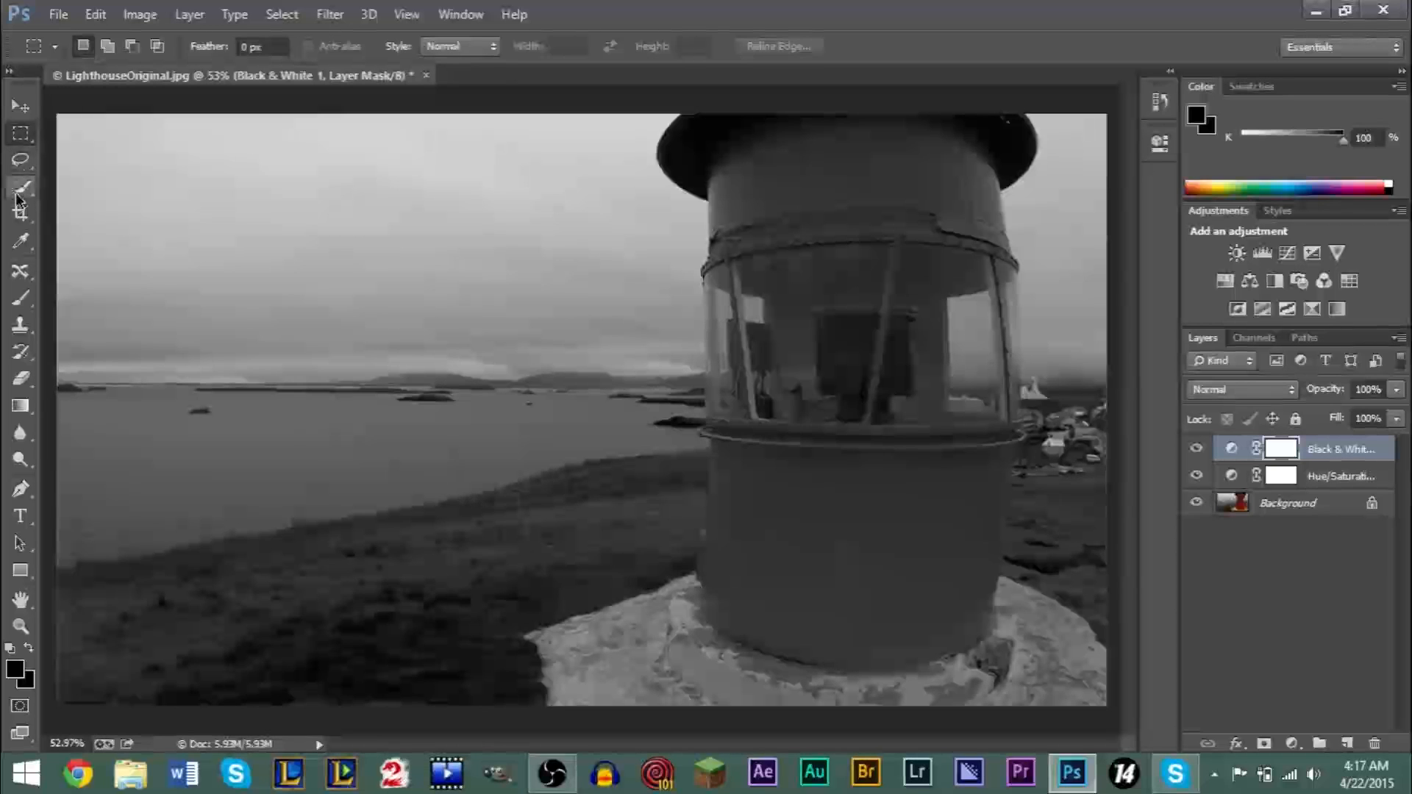
left_click(20, 241)
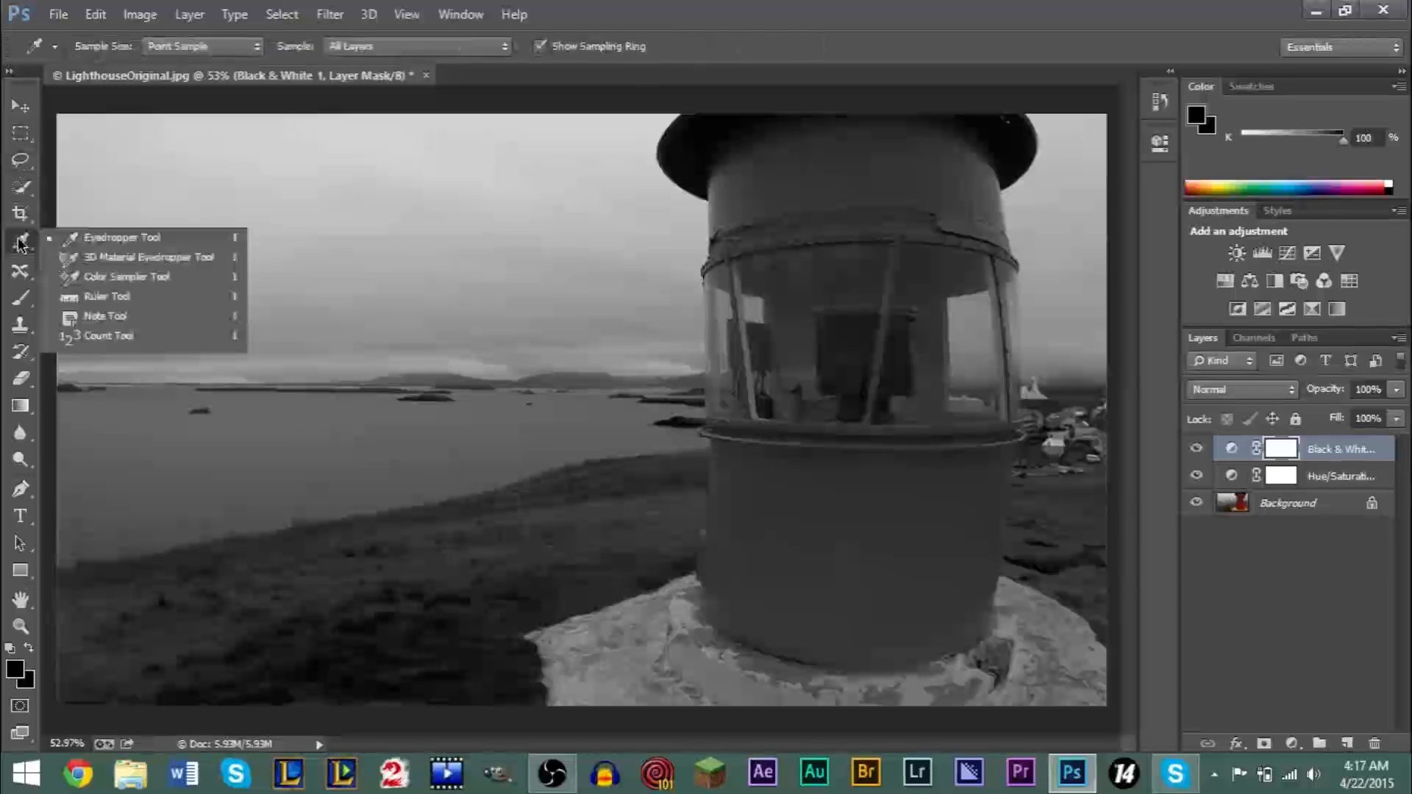
- Select the stone base and the lighthouse's lower body with the Quick Selection tool
left_click(16, 193)
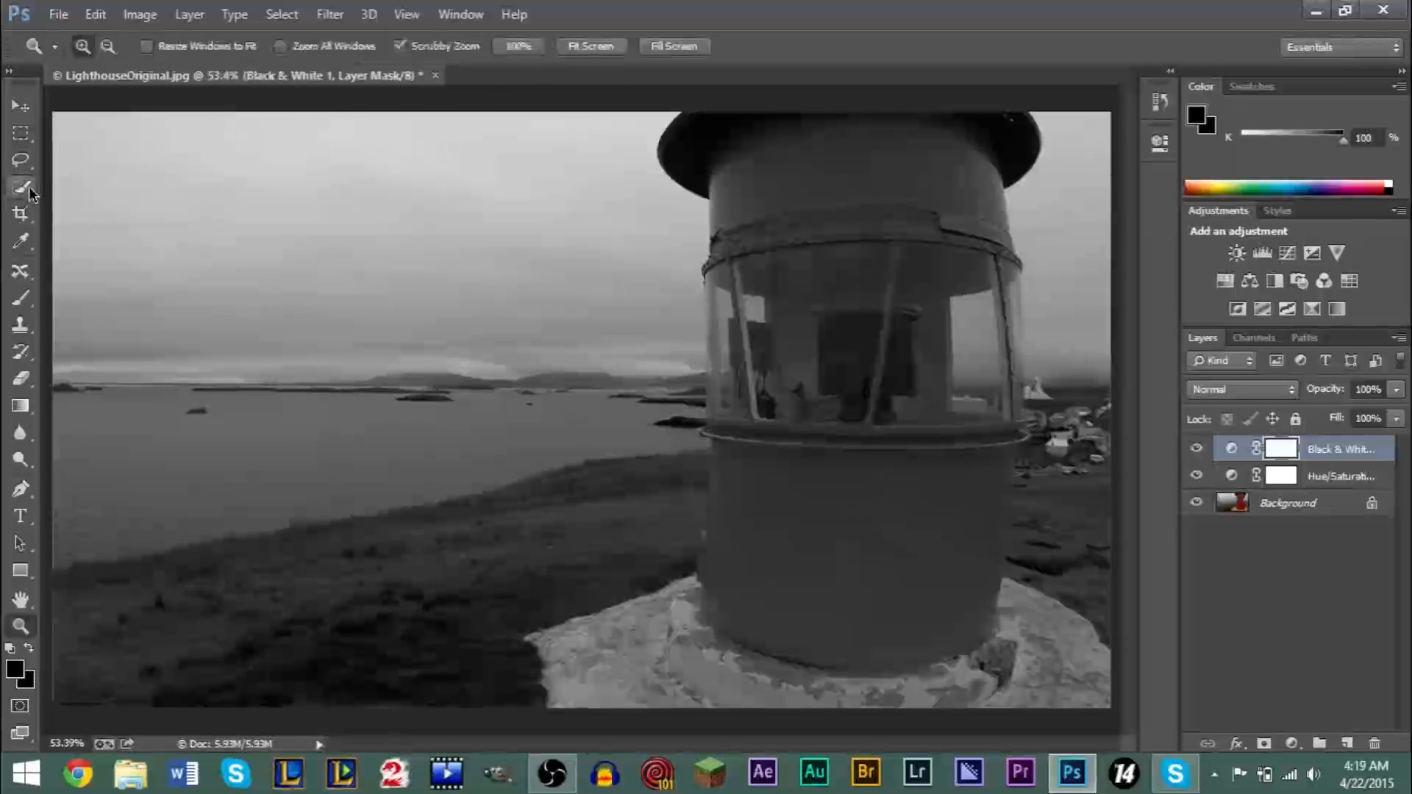
left_click(28, 188)
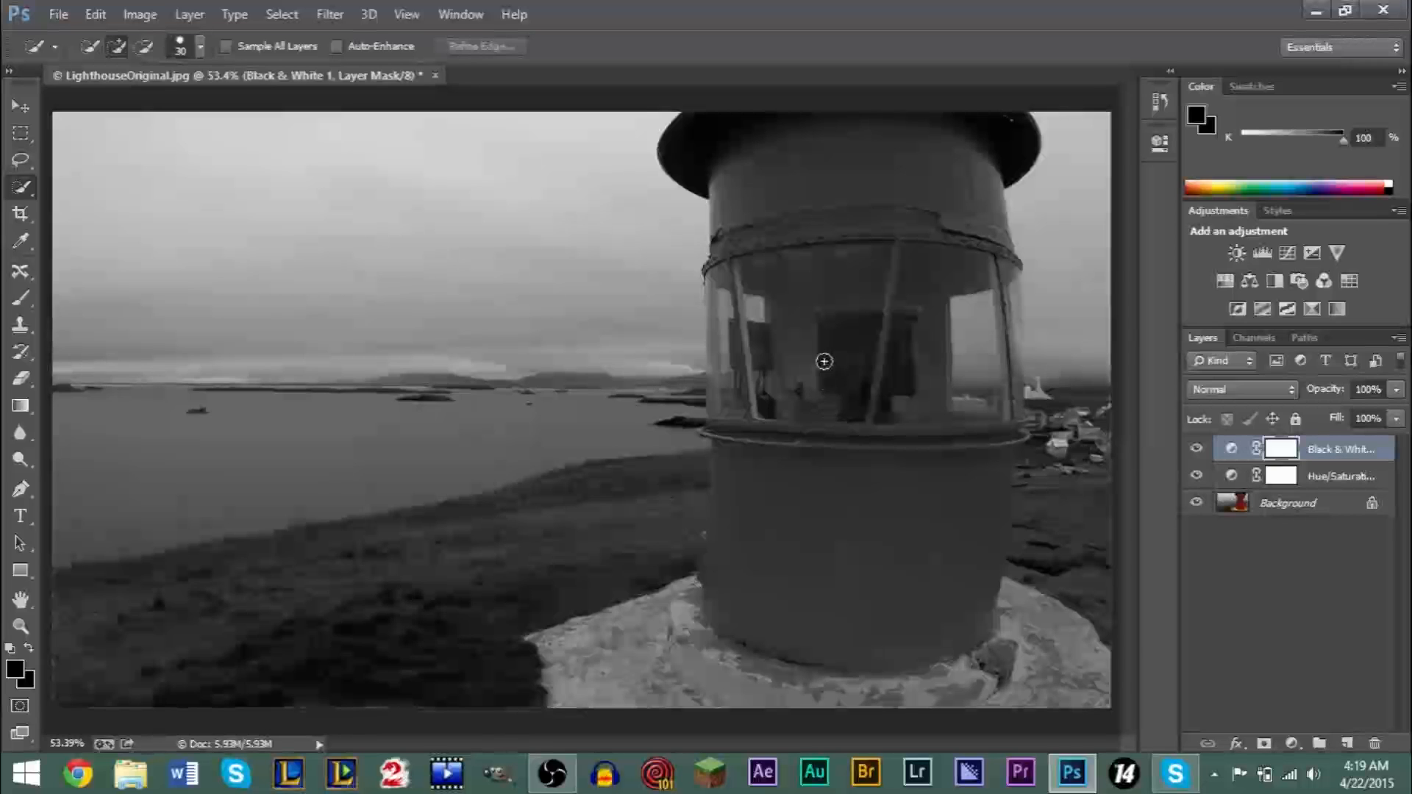
left_click(614, 666)
left_click(792, 582)
mouse_move(625, 672)
left_mouse_down()
mouse_move(761, 631)
mouse_move(770, 601)
mouse_move(707, 672)
mouse_move(690, 649)
mouse_move(702, 616)
mouse_move(748, 641)
mouse_move(777, 625)
mouse_move(916, 627)
left_mouse_up()
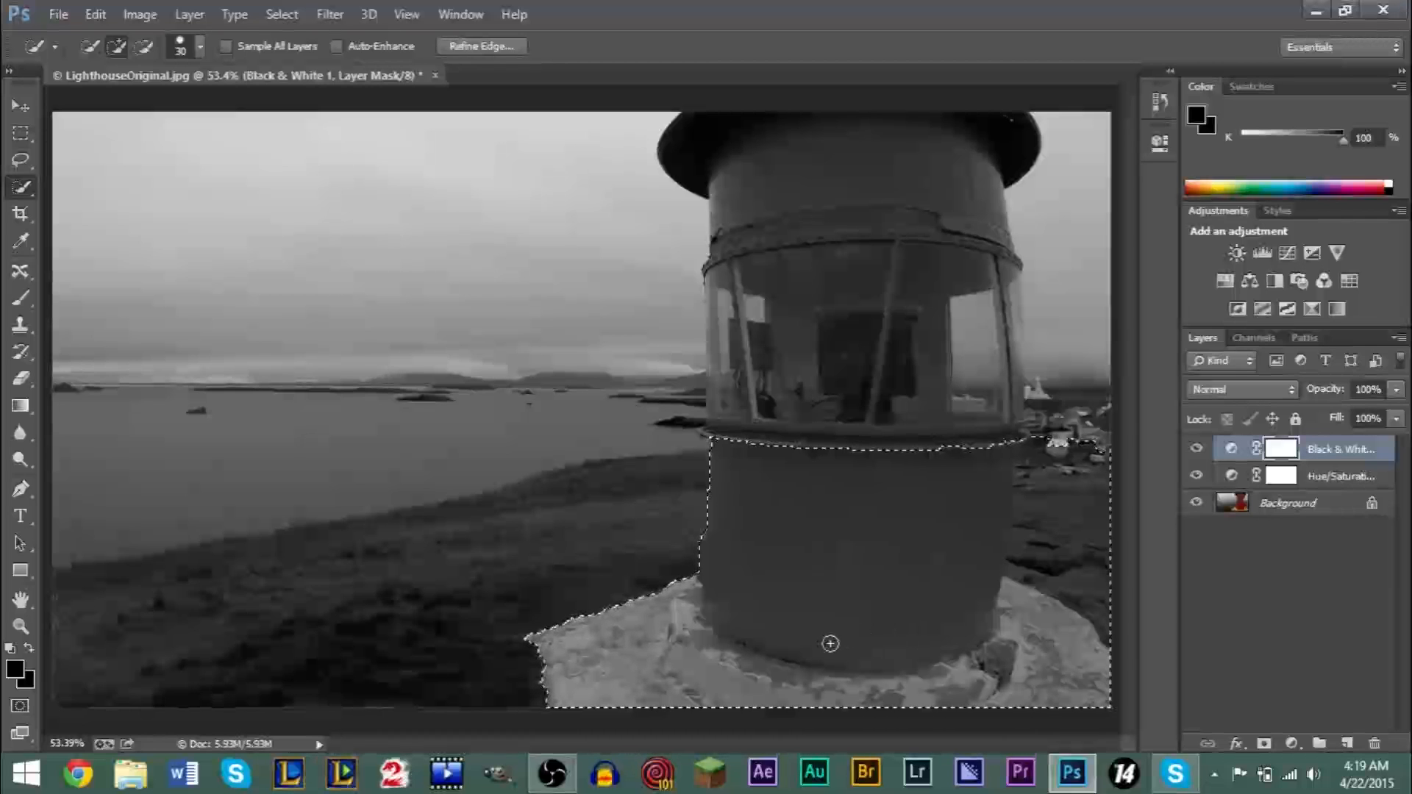
- Extend the quick selection over the lighthouse's railing, window area, upper body and roof
left_click(760, 425)
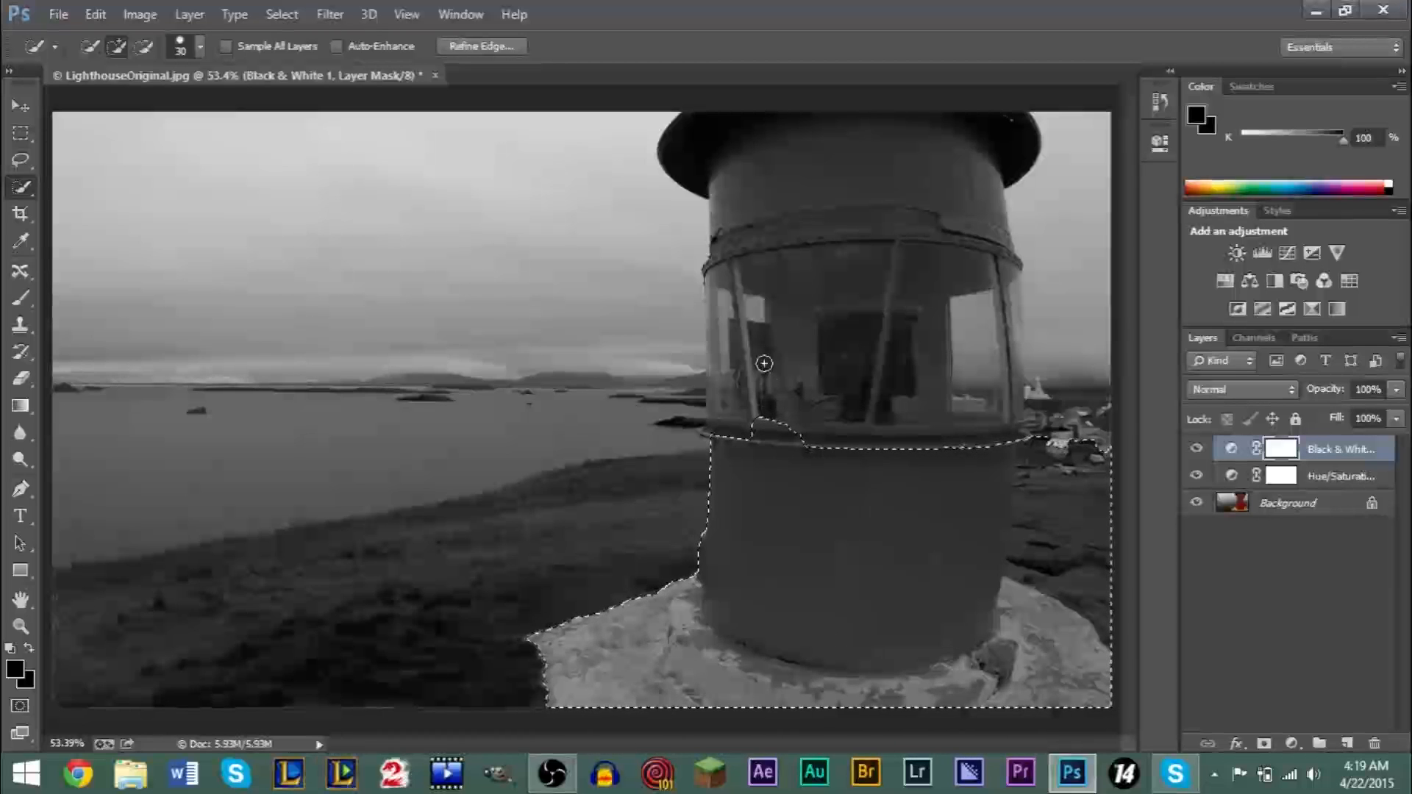
left_click(756, 381)
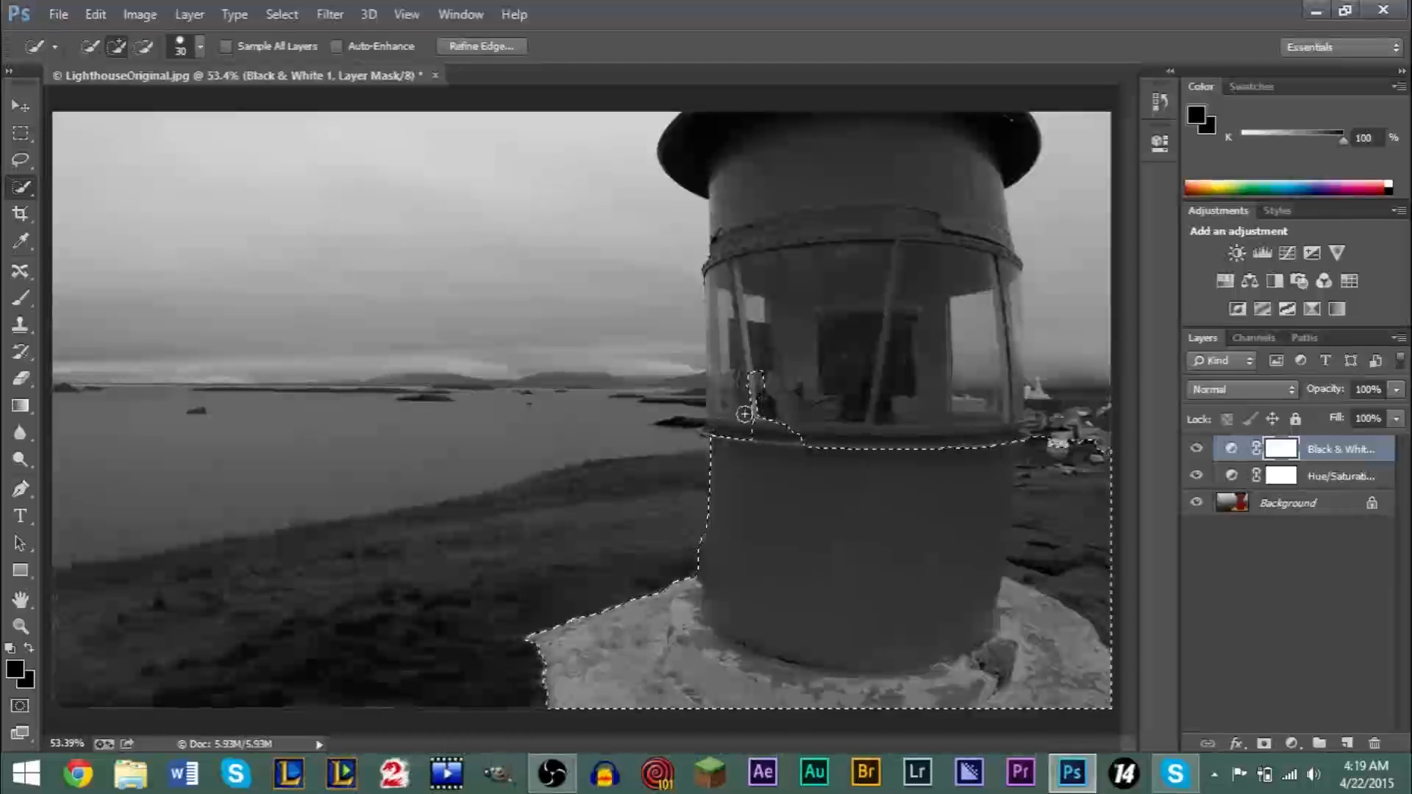
left_click(739, 403)
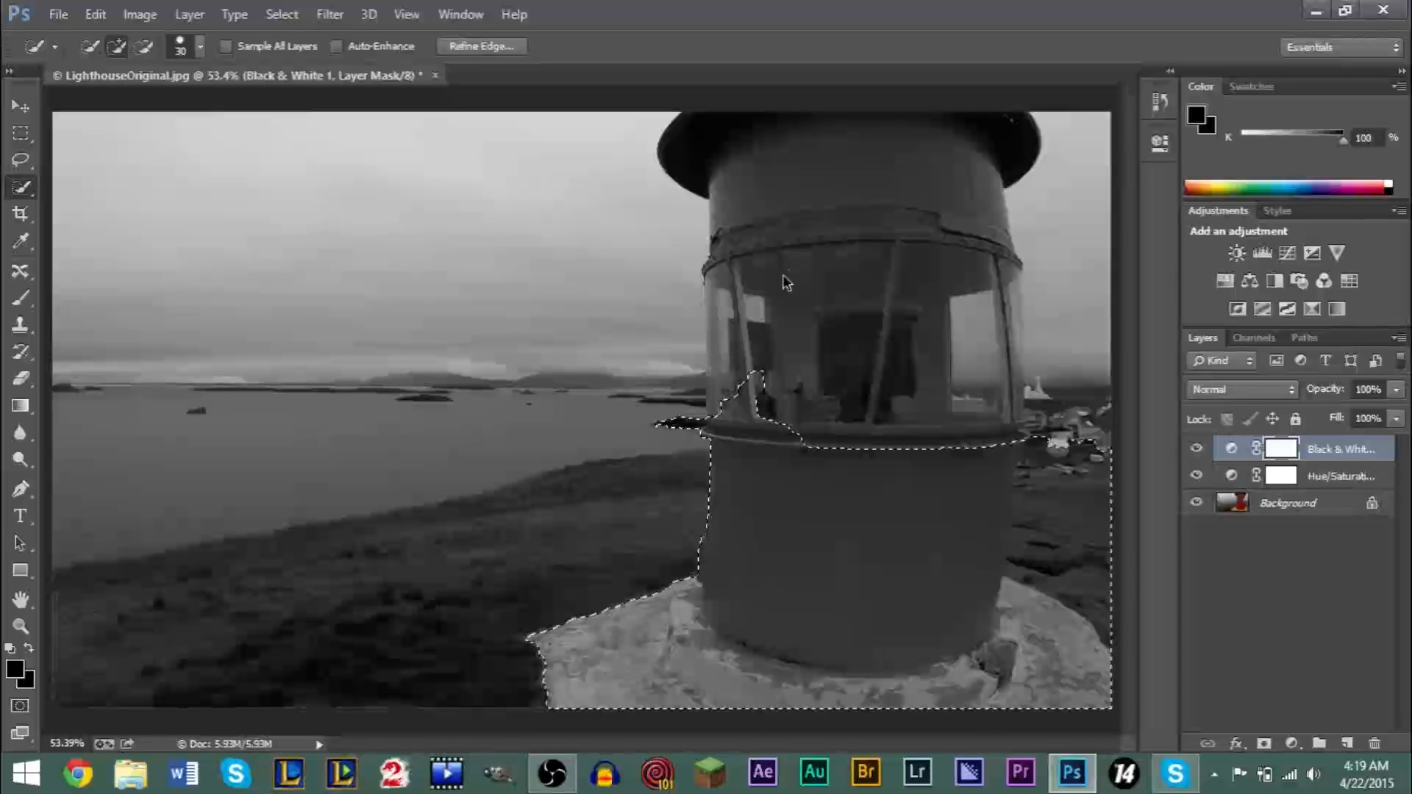
mouse_move(748, 337)
left_mouse_down()
mouse_move(749, 289)
mouse_move(776, 236)
left_mouse_up()
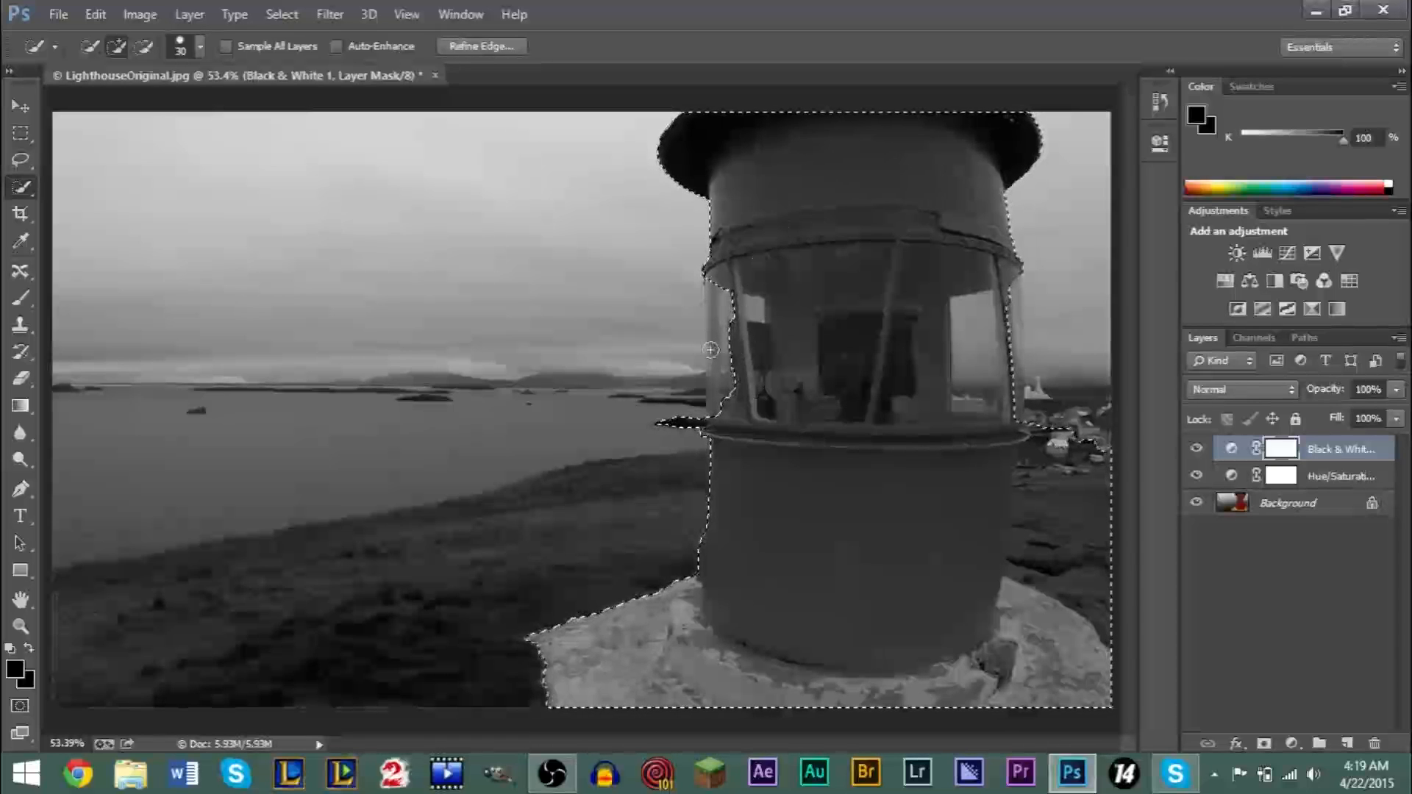
left_click(747, 379)
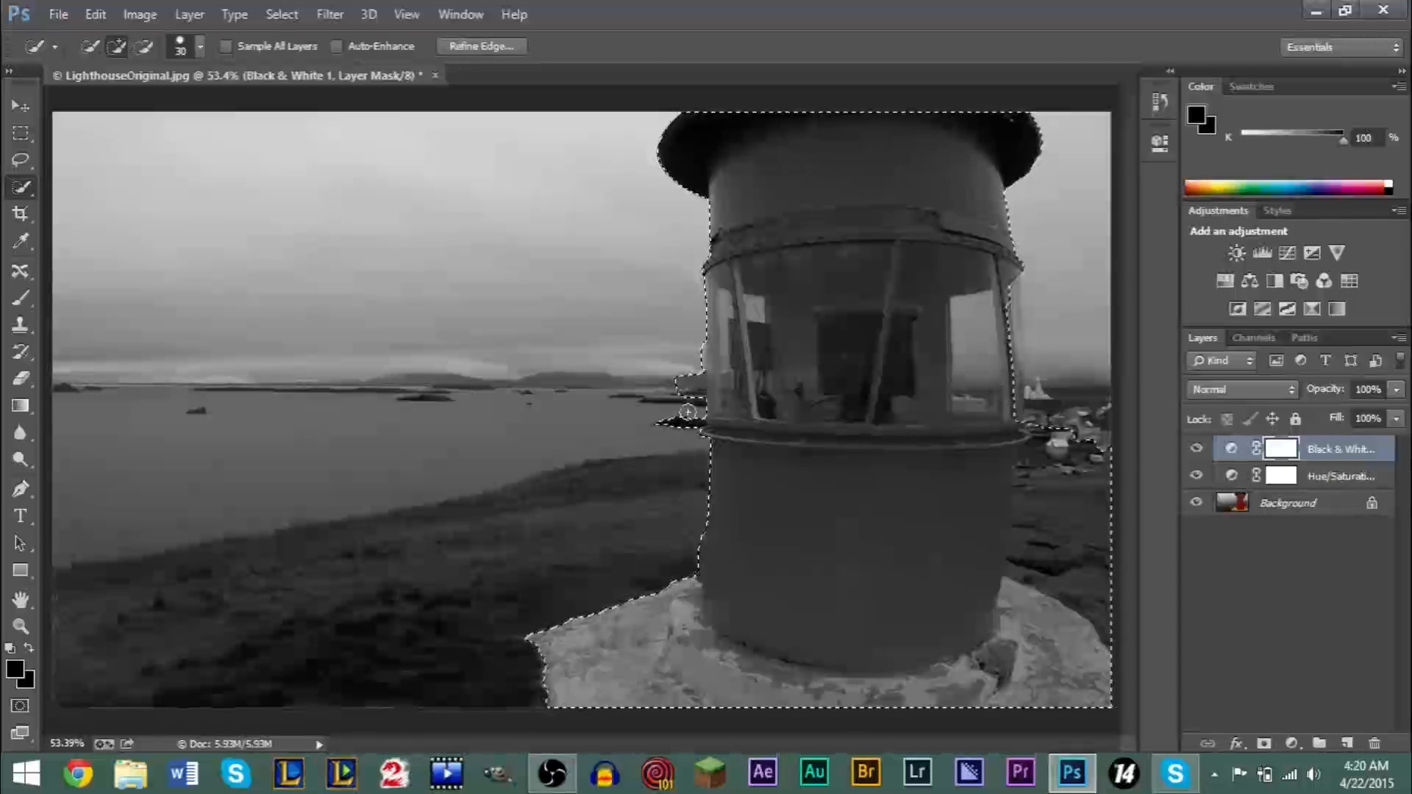
- Subtract the shoreline beside the window and the ground to the right of the lighthouse from the quick selection
key("alt")
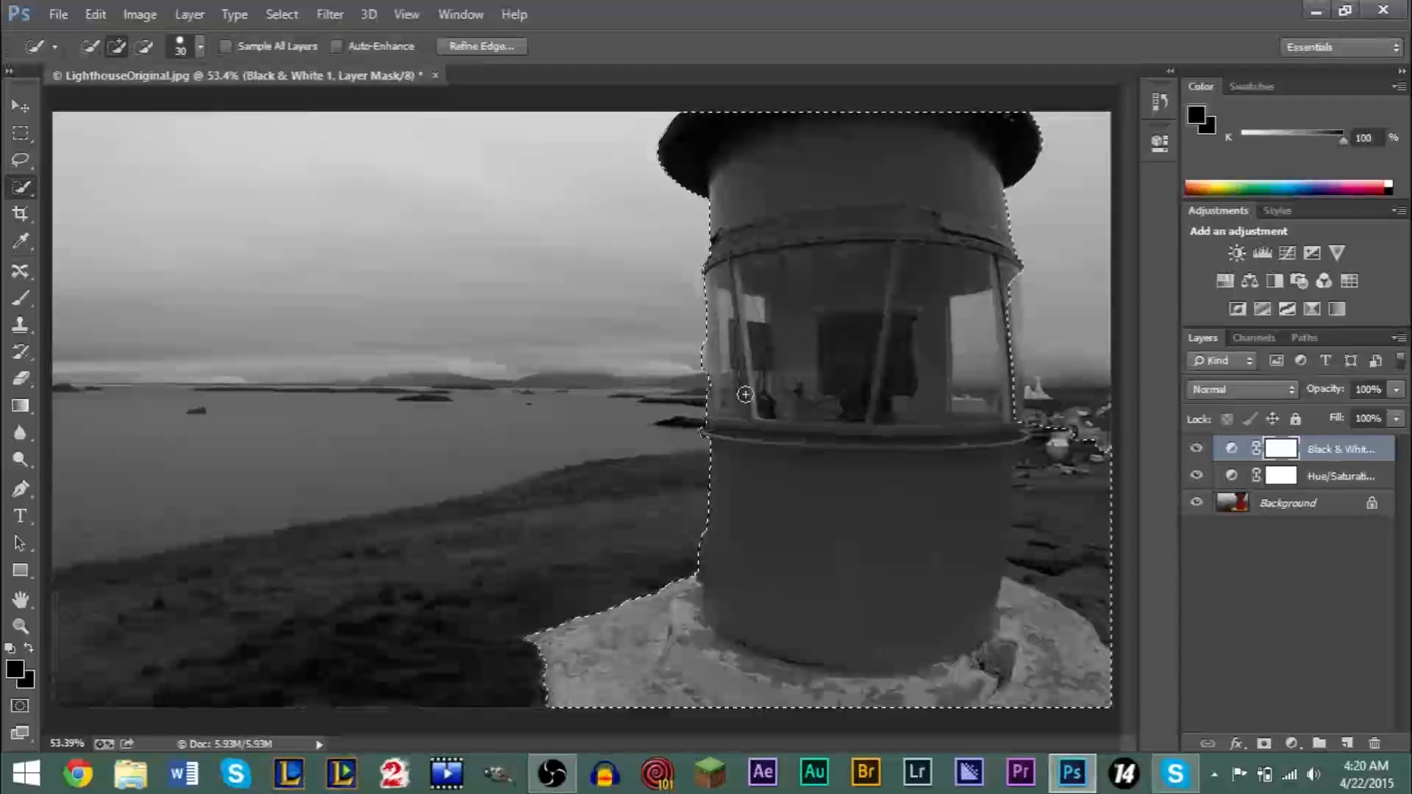
key("alt")
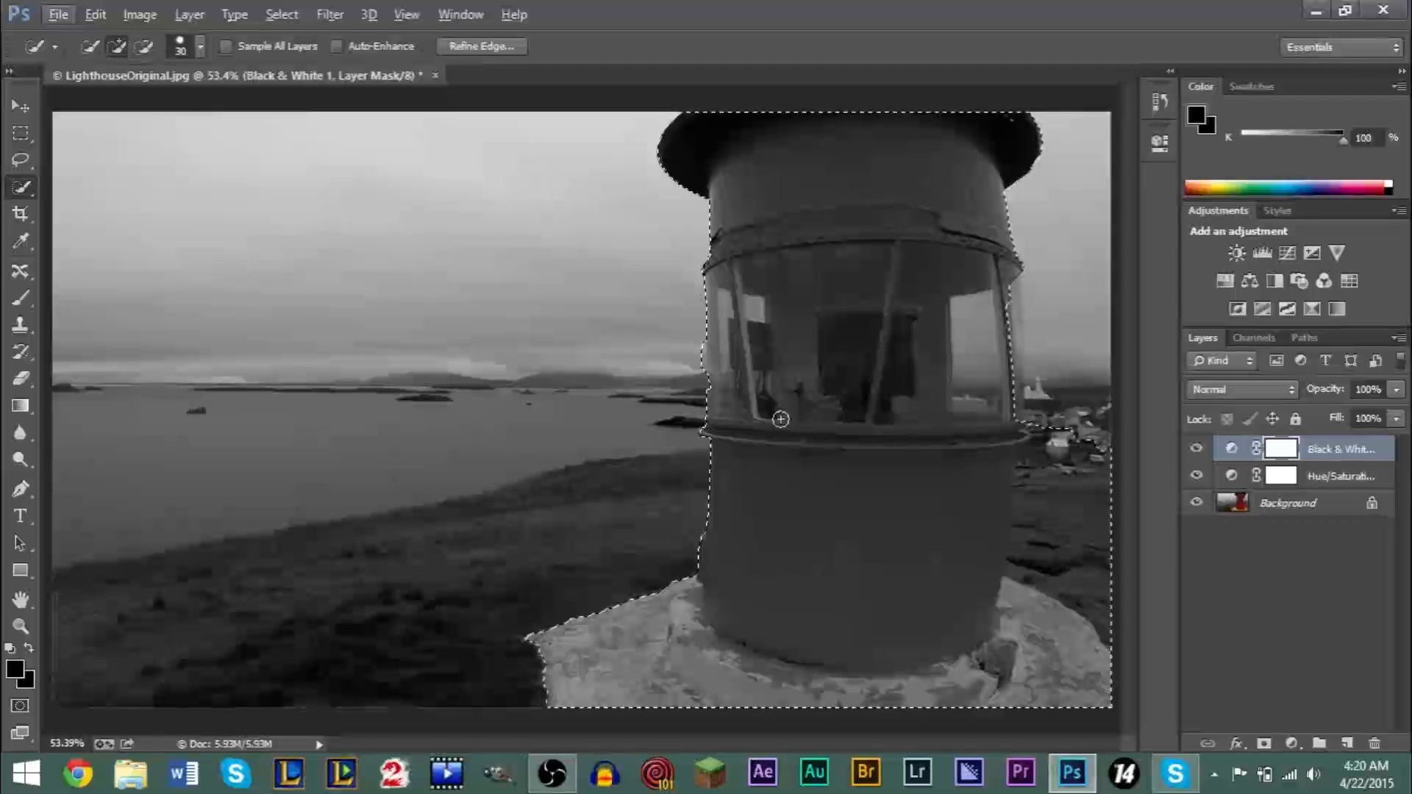
key("alt")
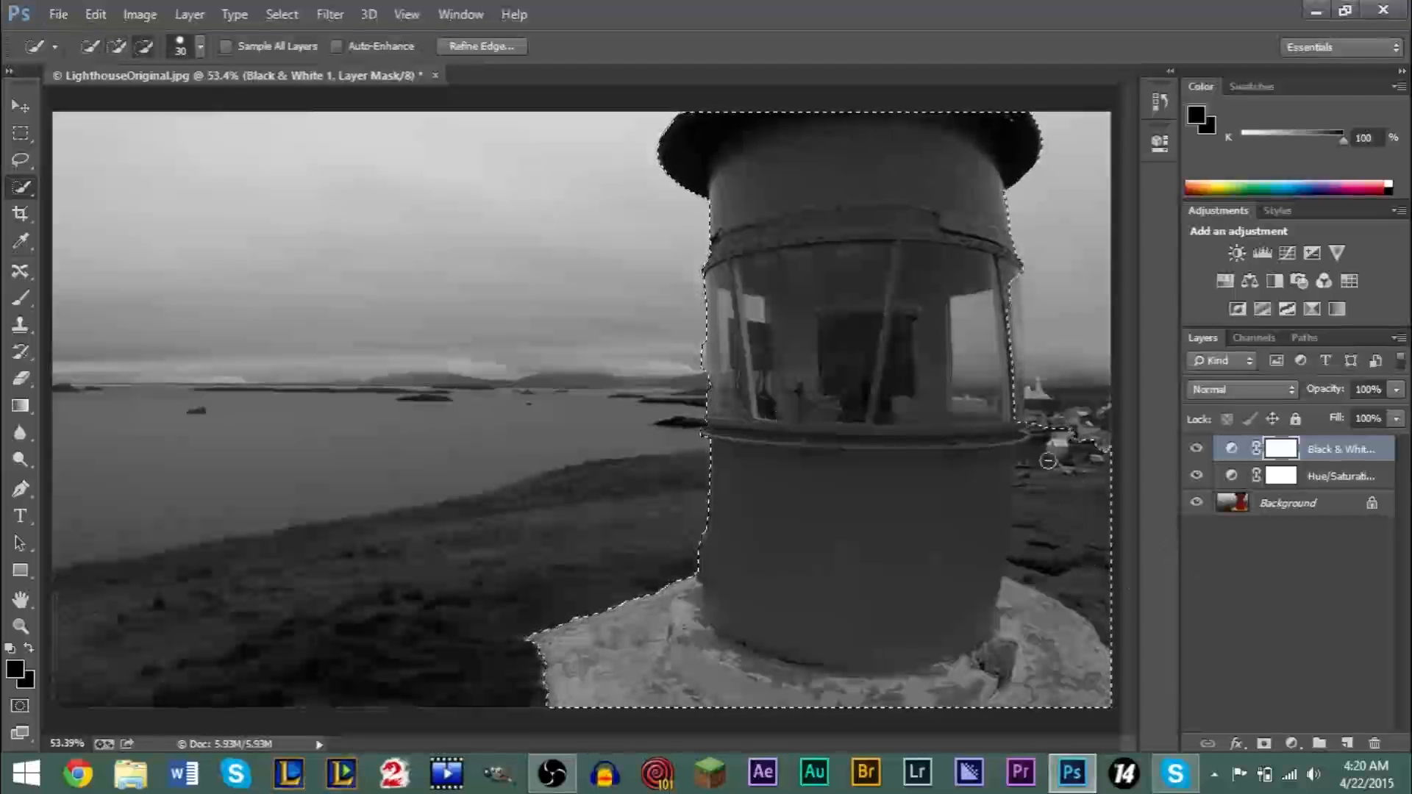
left_click(1083, 472, "alt")
mouse_move(1083, 545)
left_mouse_down()
mouse_move(1065, 589)
mouse_move(1098, 604)
mouse_move(1061, 595)
mouse_move(1064, 569)
mouse_move(1030, 513)
left_mouse_up()
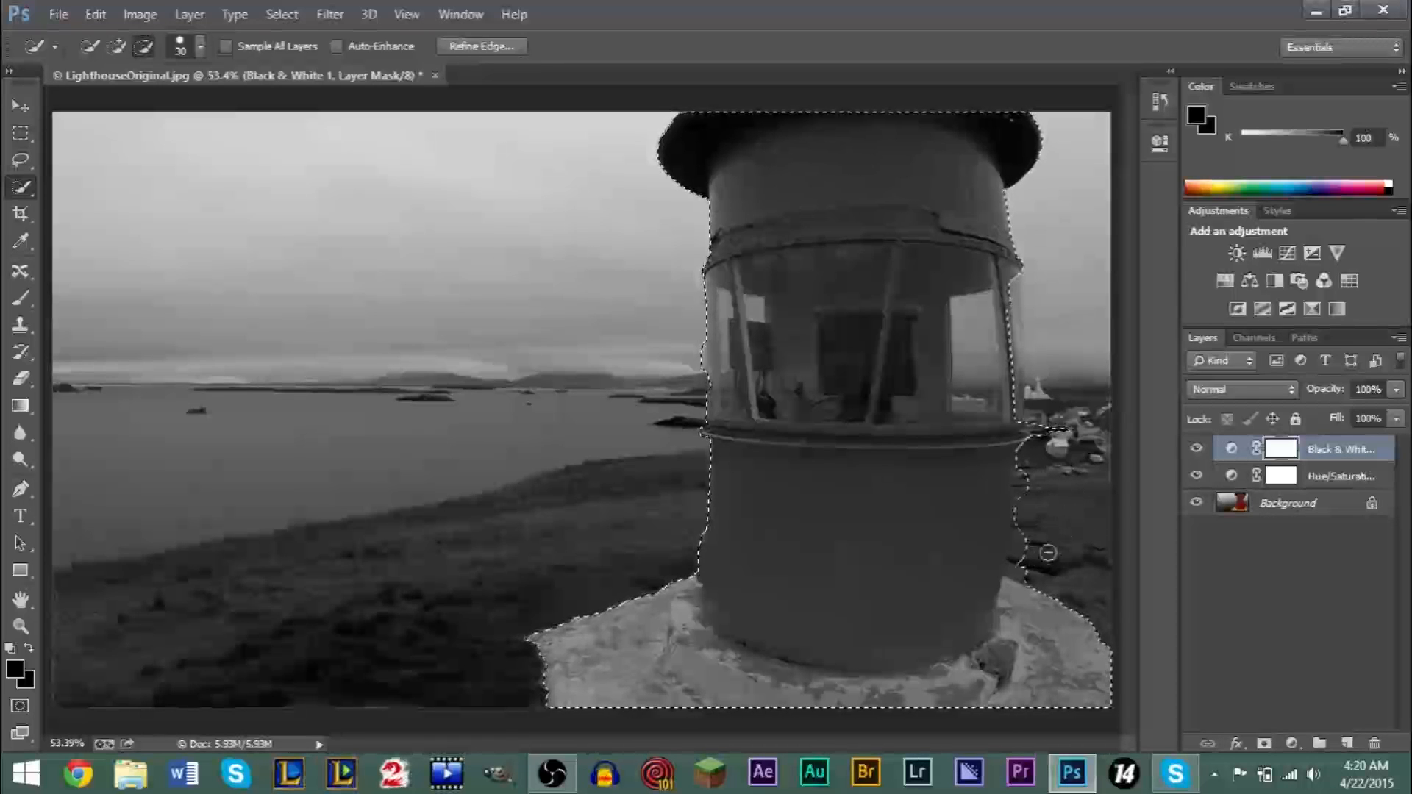
left_click_drag(1015, 552, 1010, 544)
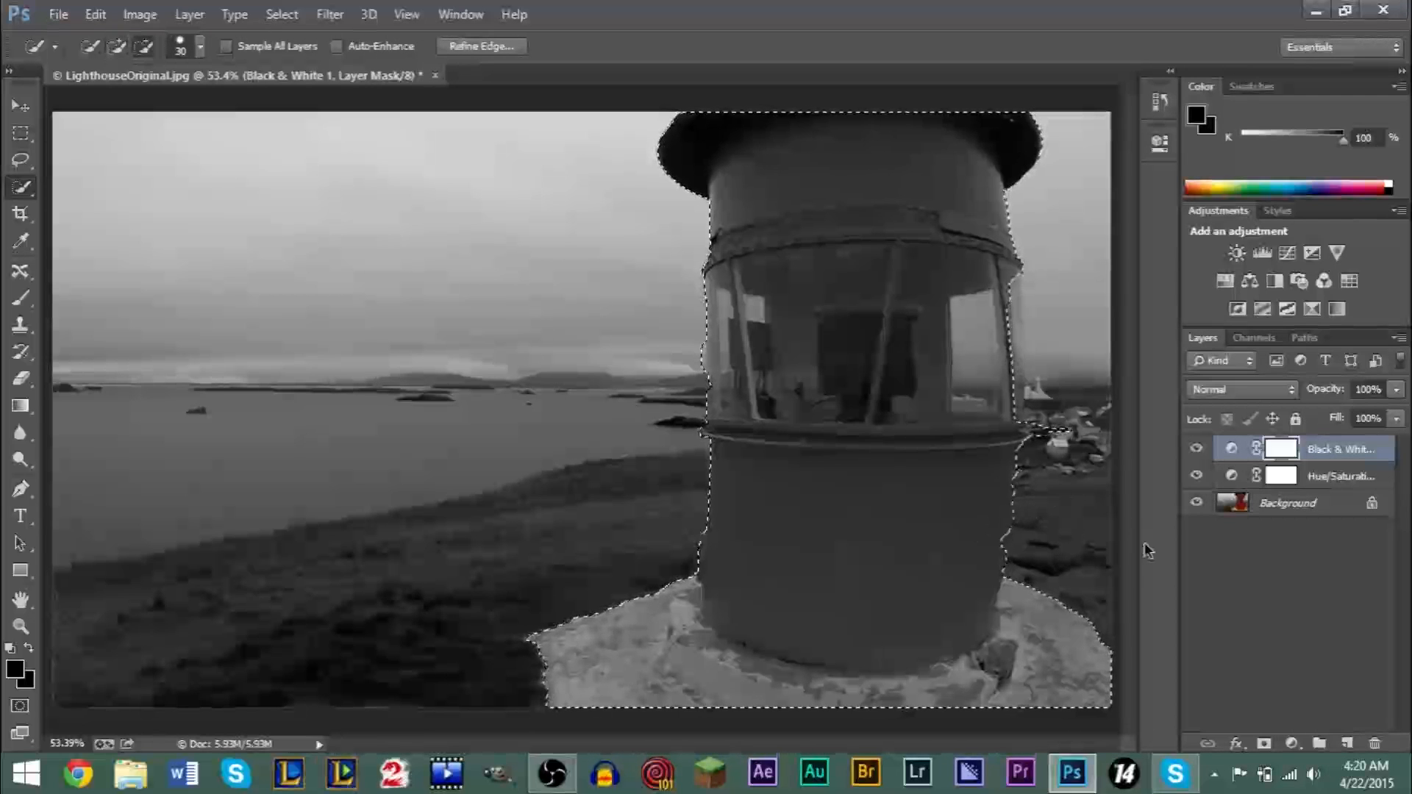
key("alt")
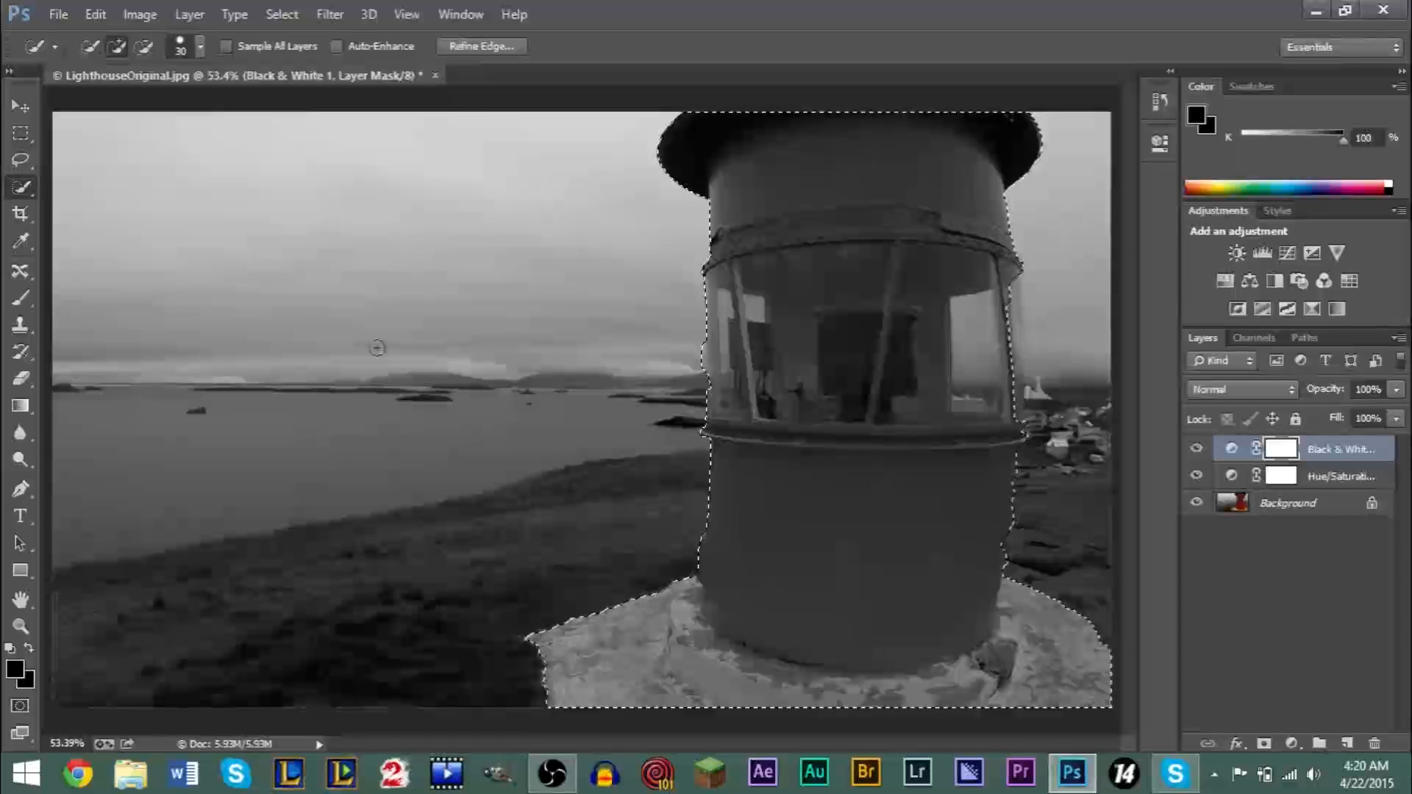
- Paint black with the Brush tool on the Black & White mask over the selected lighthouse's body, windows and upper part
left_click(24, 304)
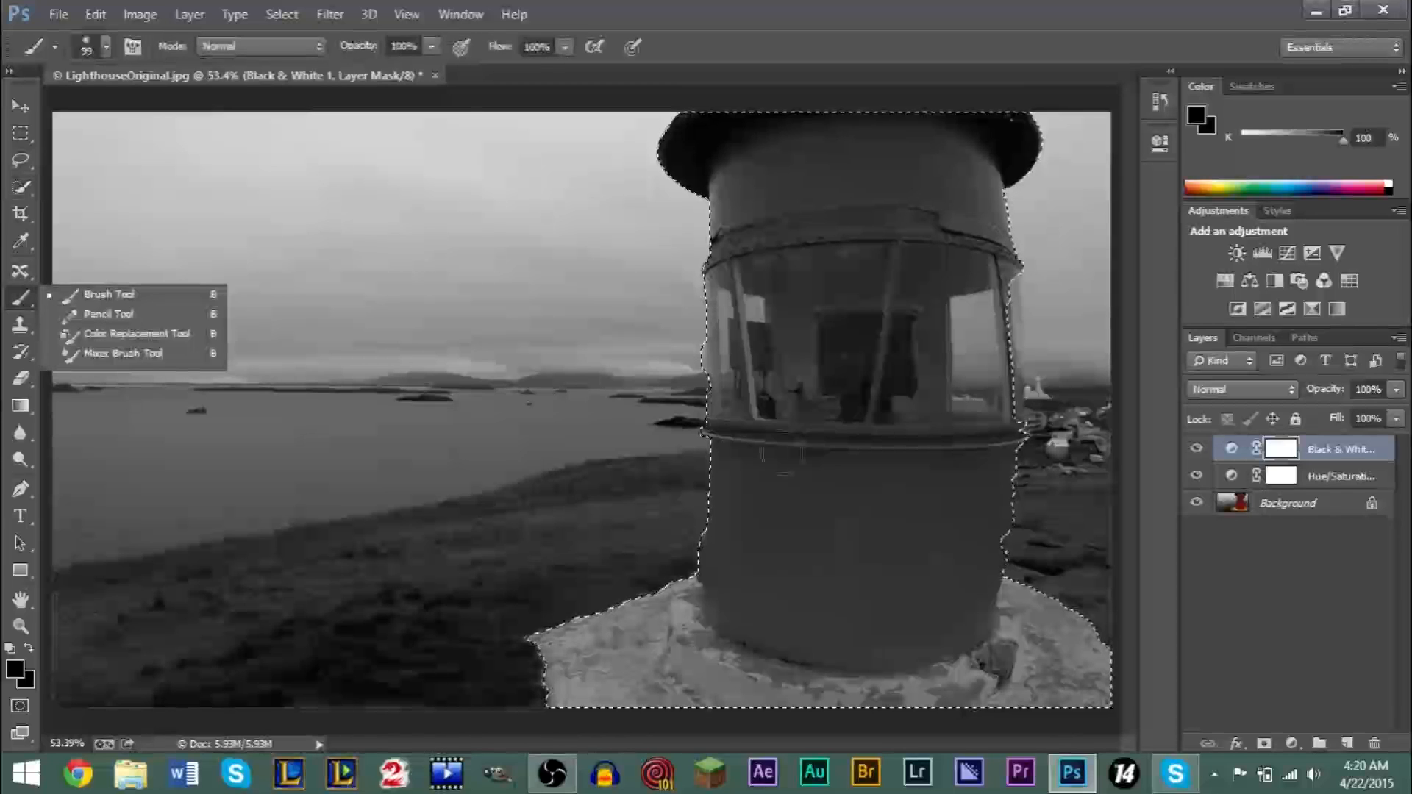
left_click(851, 510)
left_click_drag(786, 500, 945, 522)
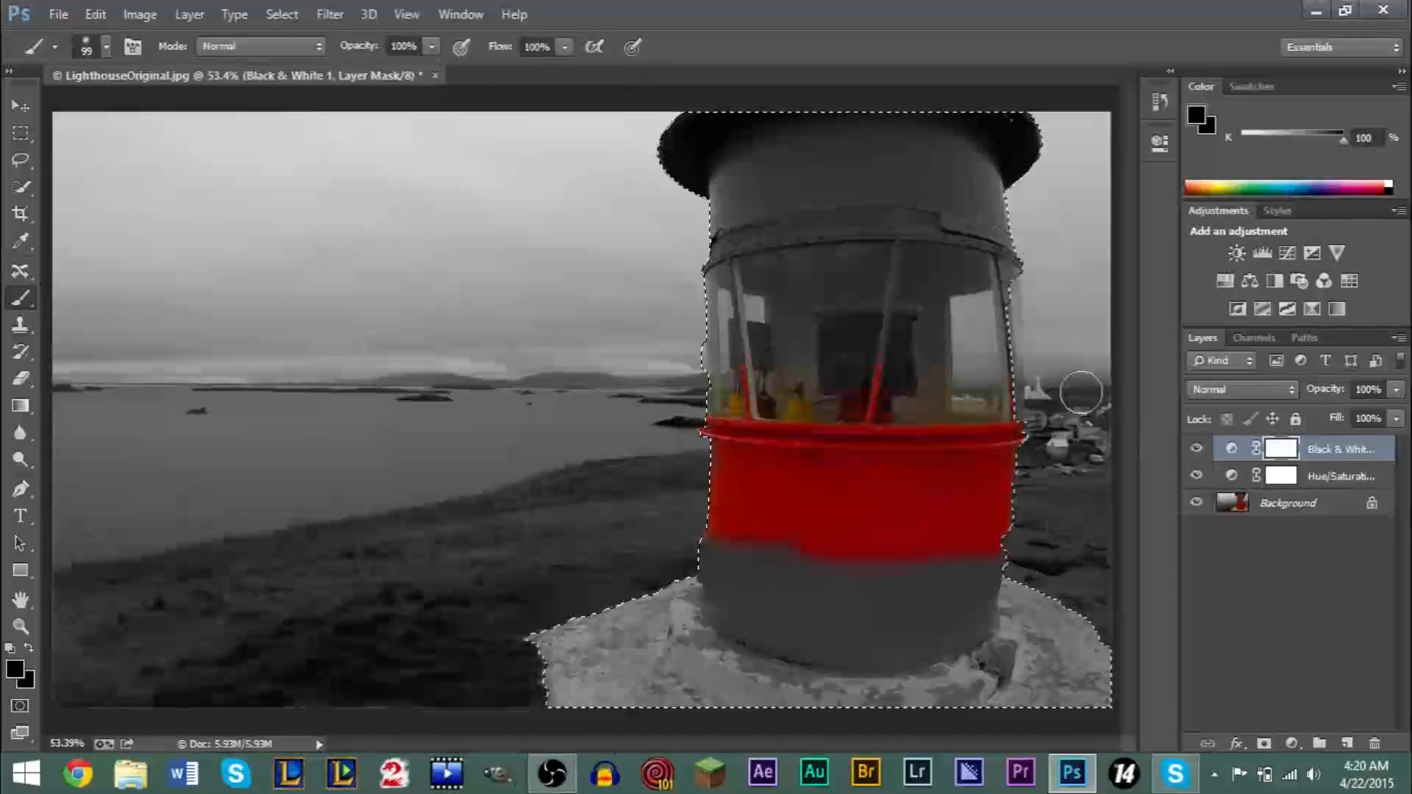
mouse_move(717, 235)
left_mouse_down()
mouse_move(1000, 228)
mouse_move(852, 220)
left_mouse_up()
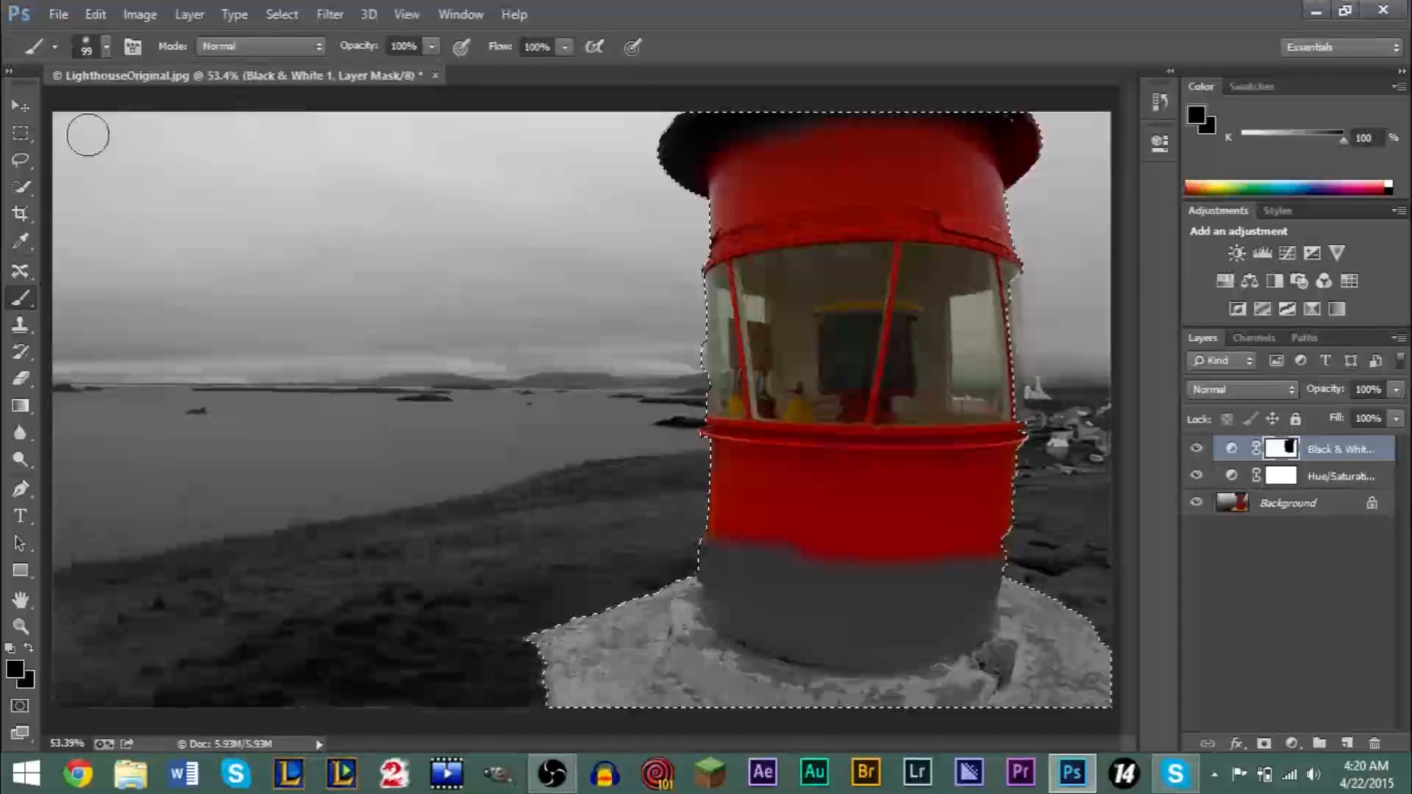
- Enlarge the brush to 3421 px, paint the whole selection black on the Black & White mask, and deselect
left_click(103, 48)
left_click_drag(168, 119, 229, 116)
left_click(362, 164)
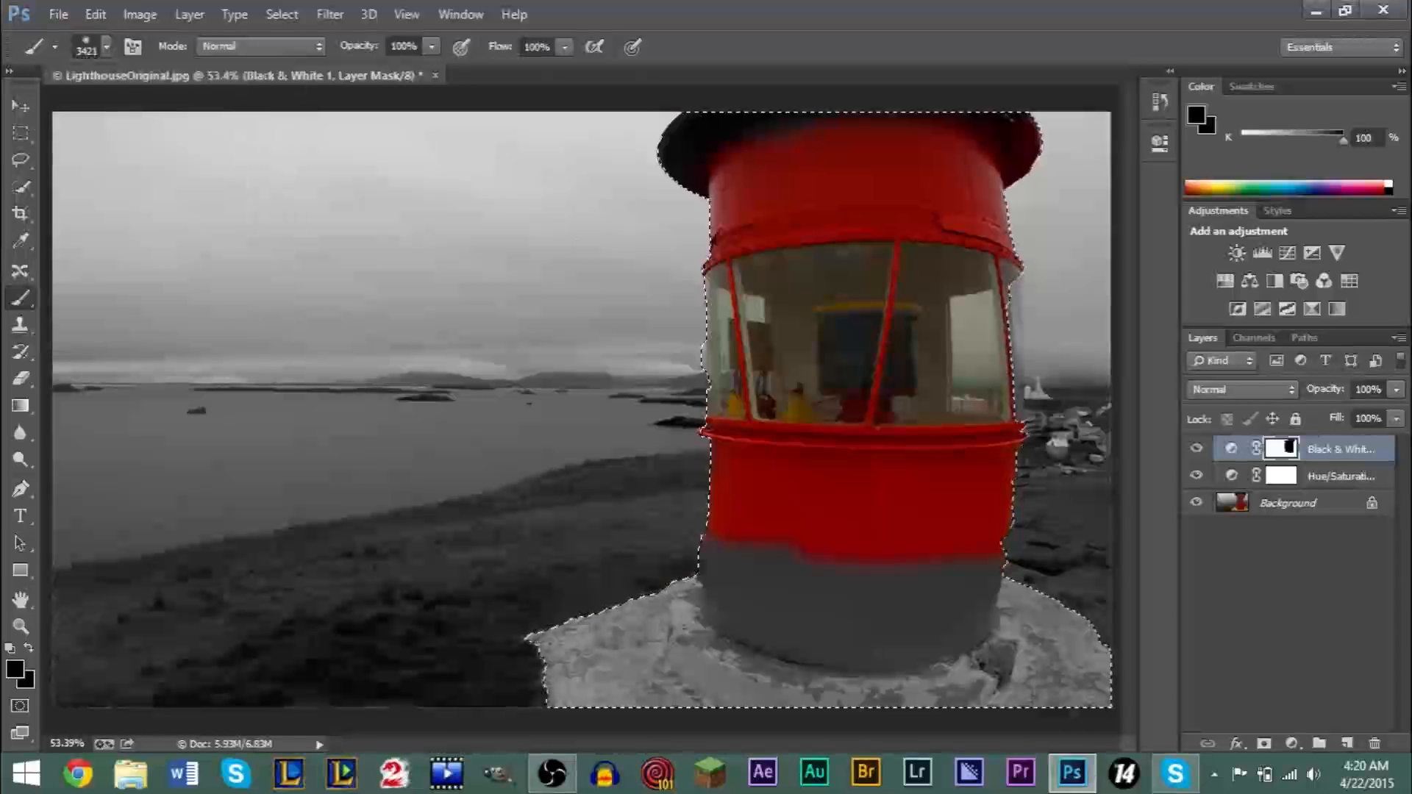
left_click(846, 441)
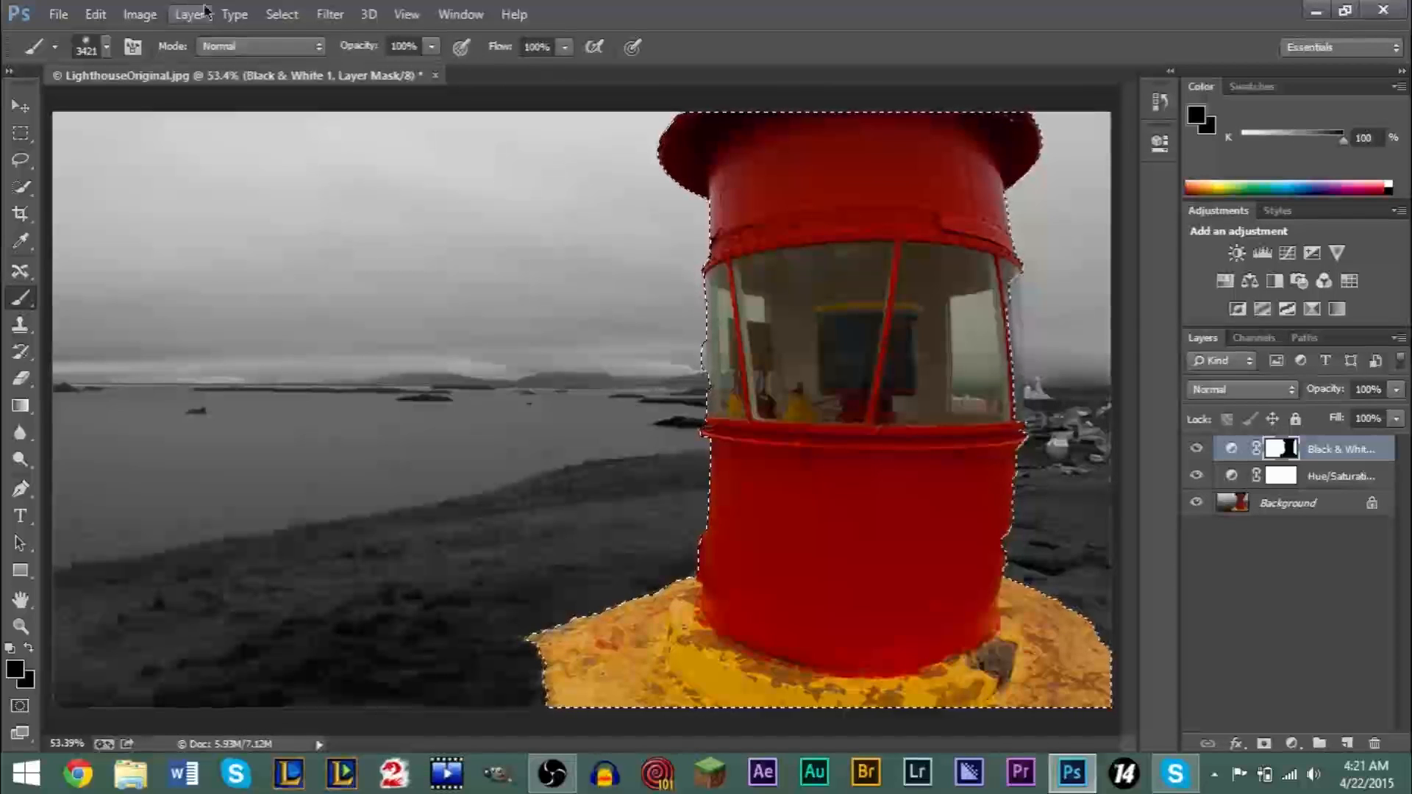
left_click(282, 14)
left_click(300, 59)
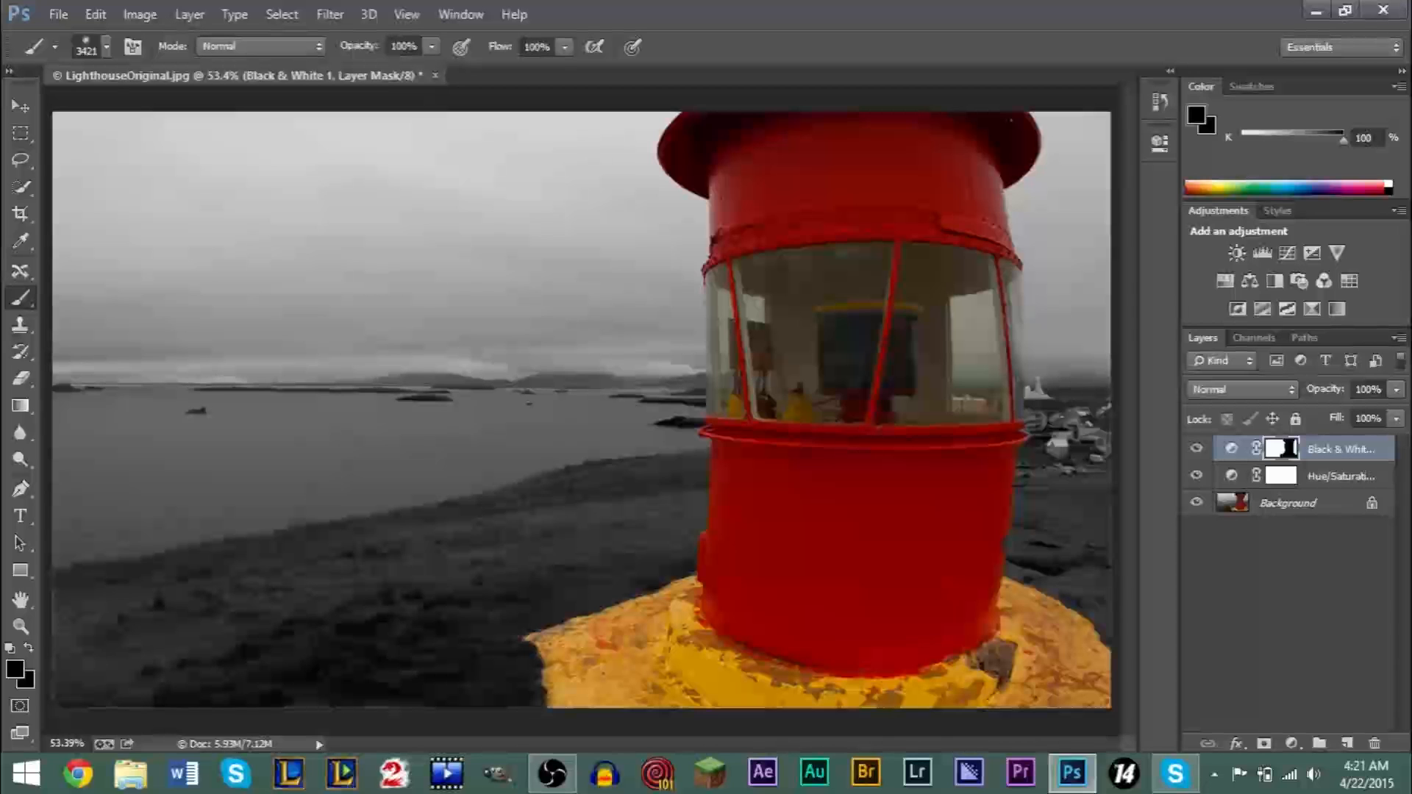
- Reduce the brush size to 45 px
left_click(107, 46)
left_click_drag(166, 110, 142, 112)
left_click(982, 668)
left_click(1316, 474)
left_click(1317, 450)
left_click(1316, 475)
left_click(1315, 452)
left_click(1315, 474)
left_click(1314, 450)
left_click(1308, 475)
left_click(1310, 452)
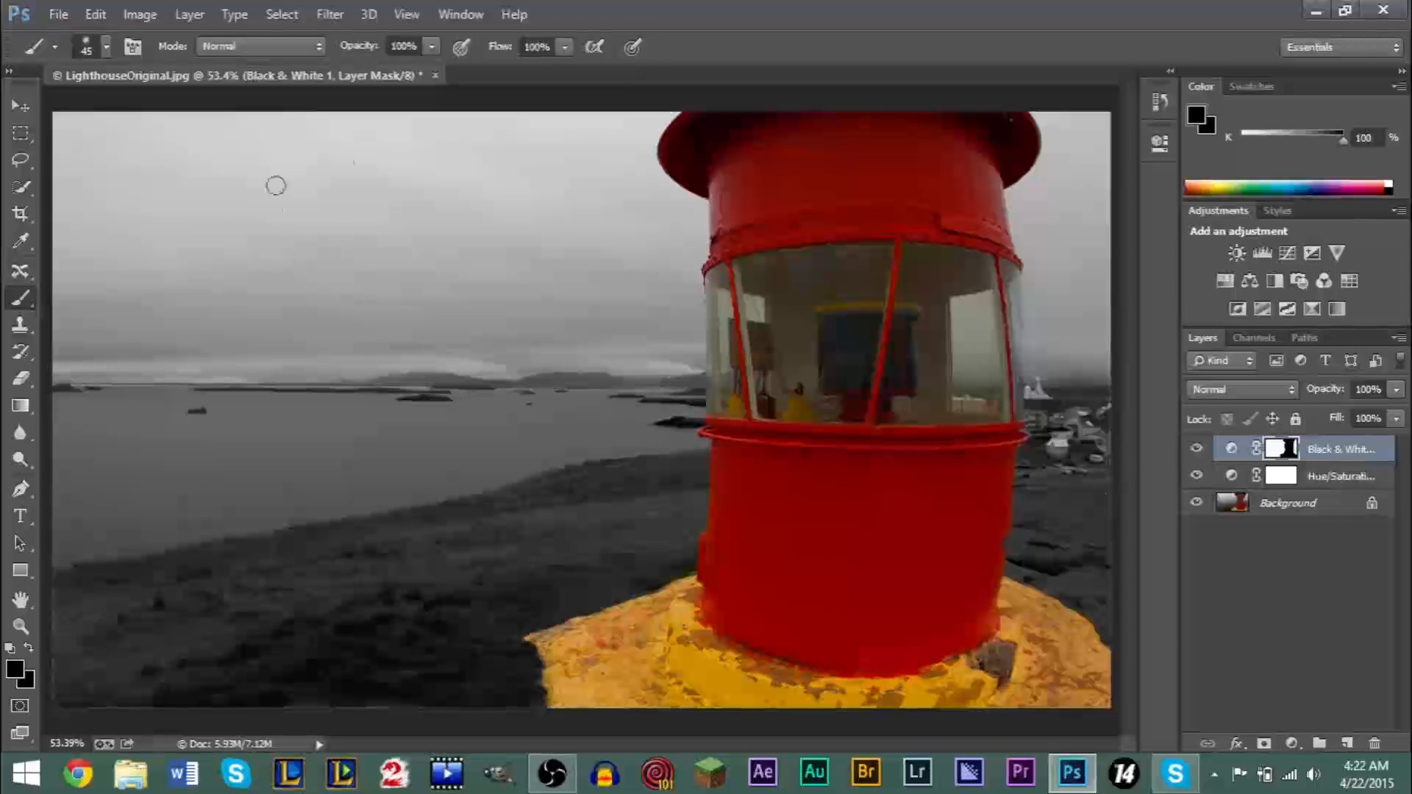
- Place the file lighthouse_logo.psd from the Pictures folder into the lighthouse photo
left_click(58, 14)
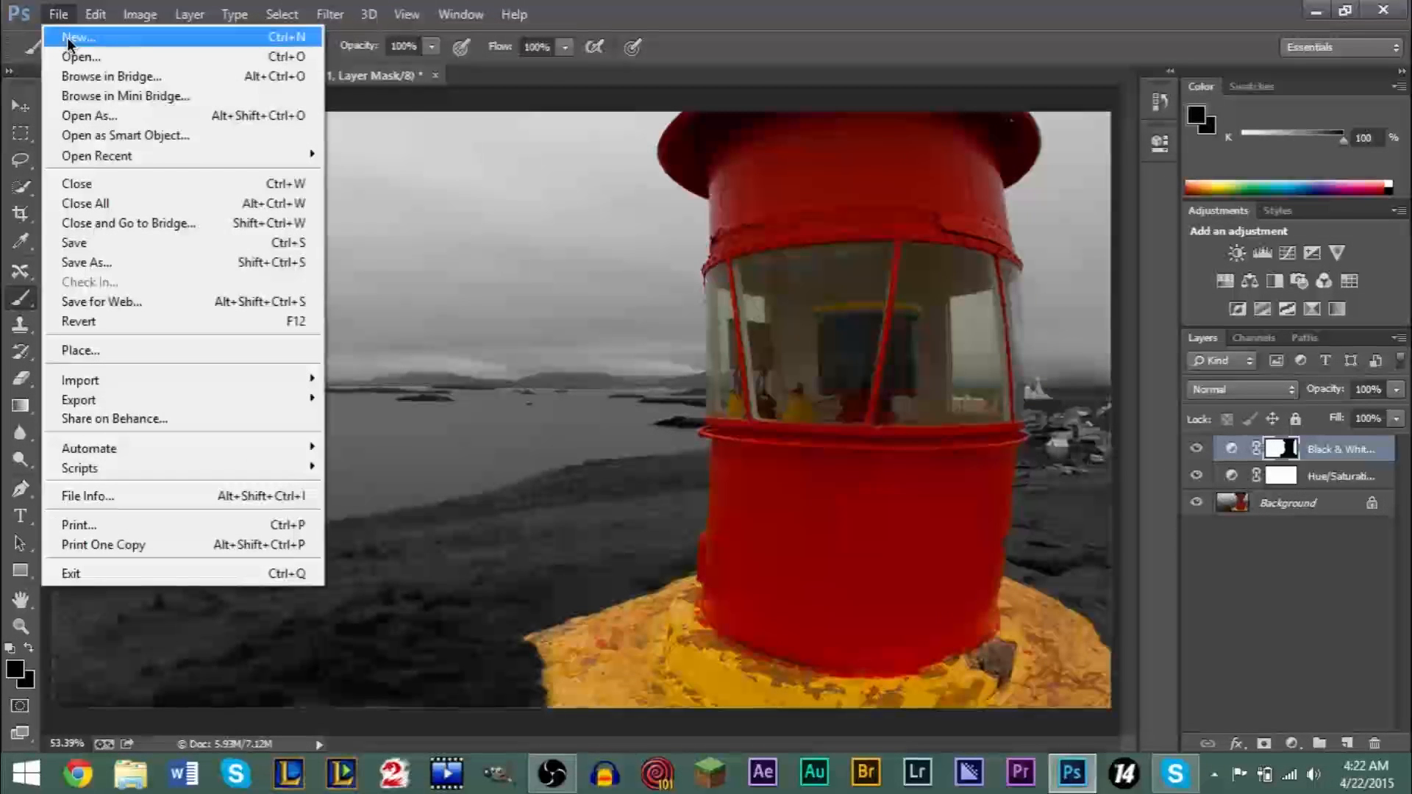
left_click(138, 353)
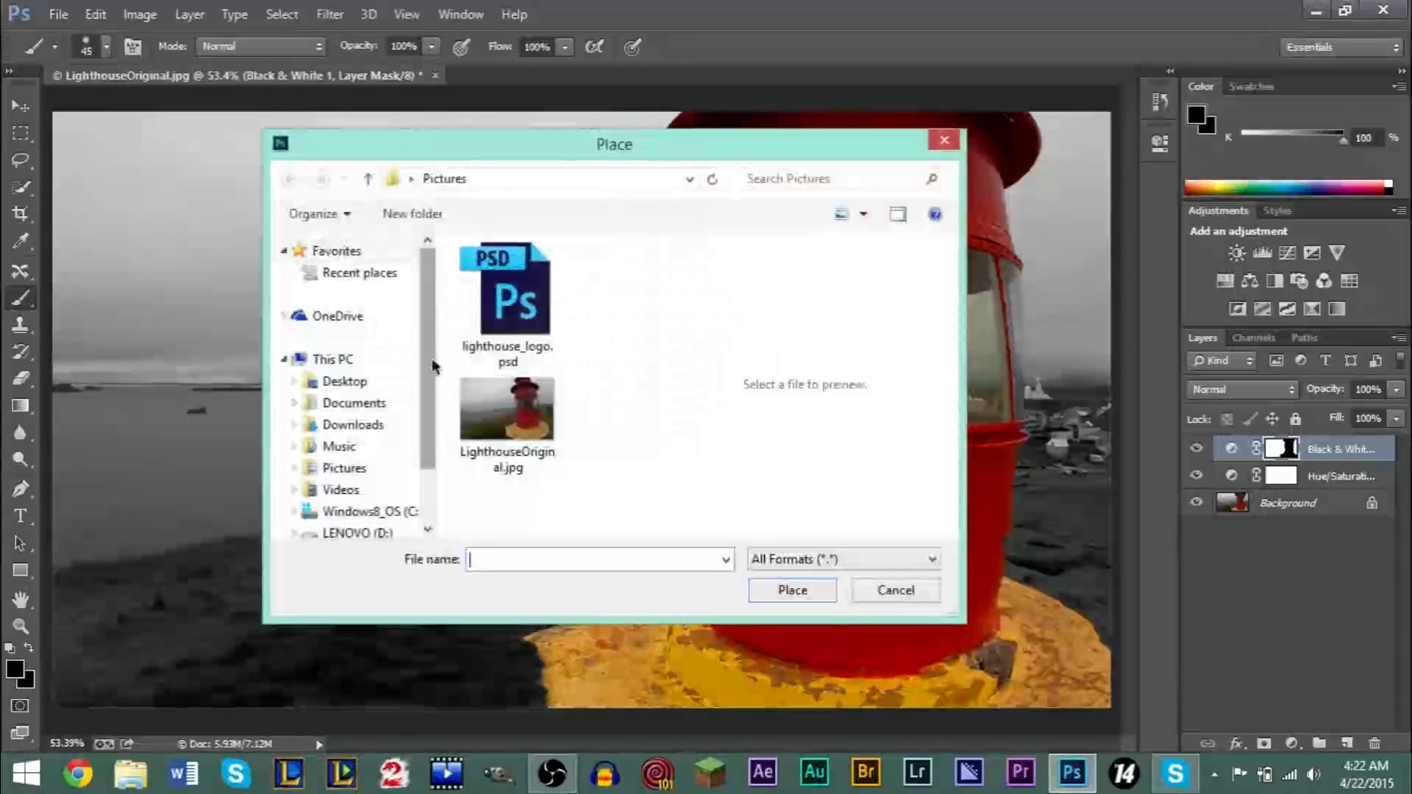
left_click(513, 317)
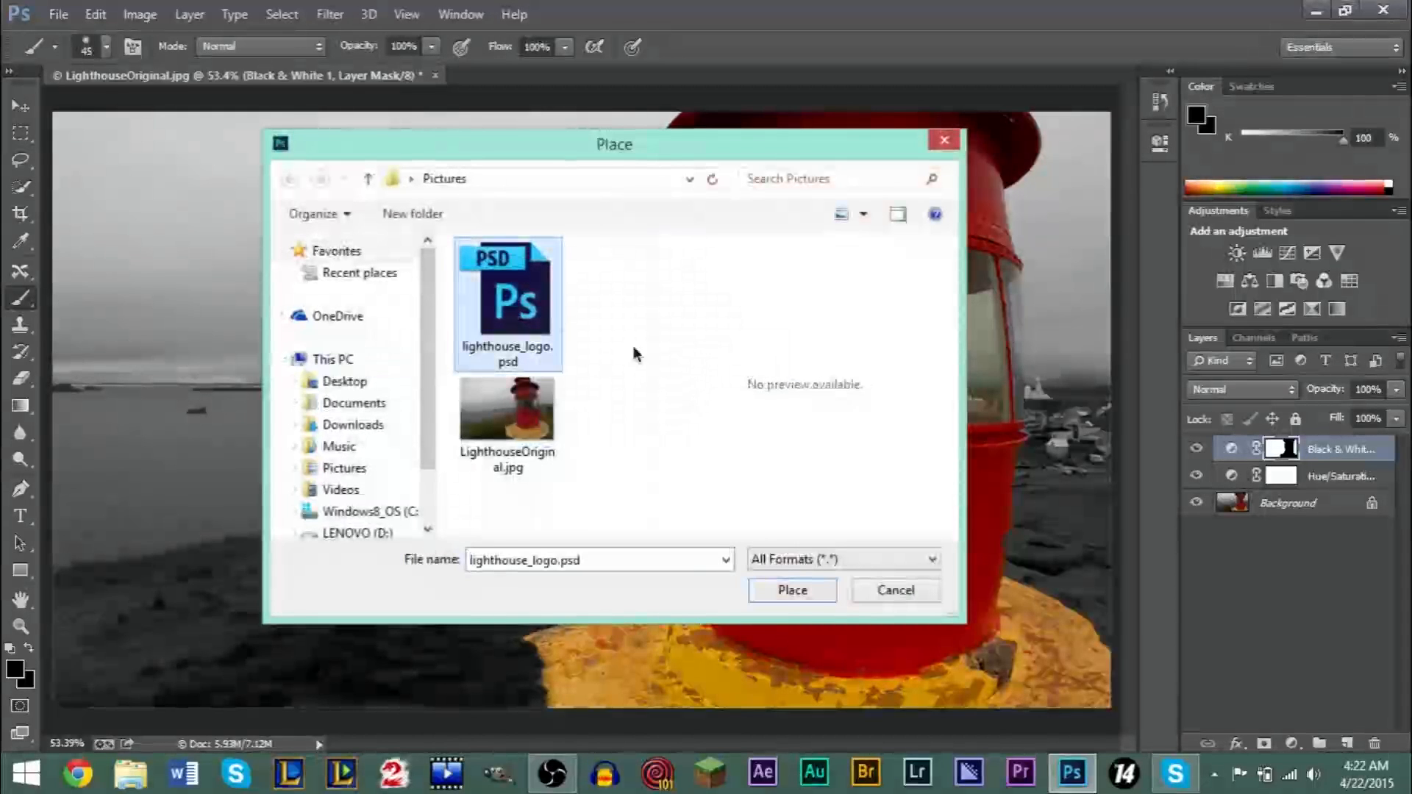
left_click(792, 590)
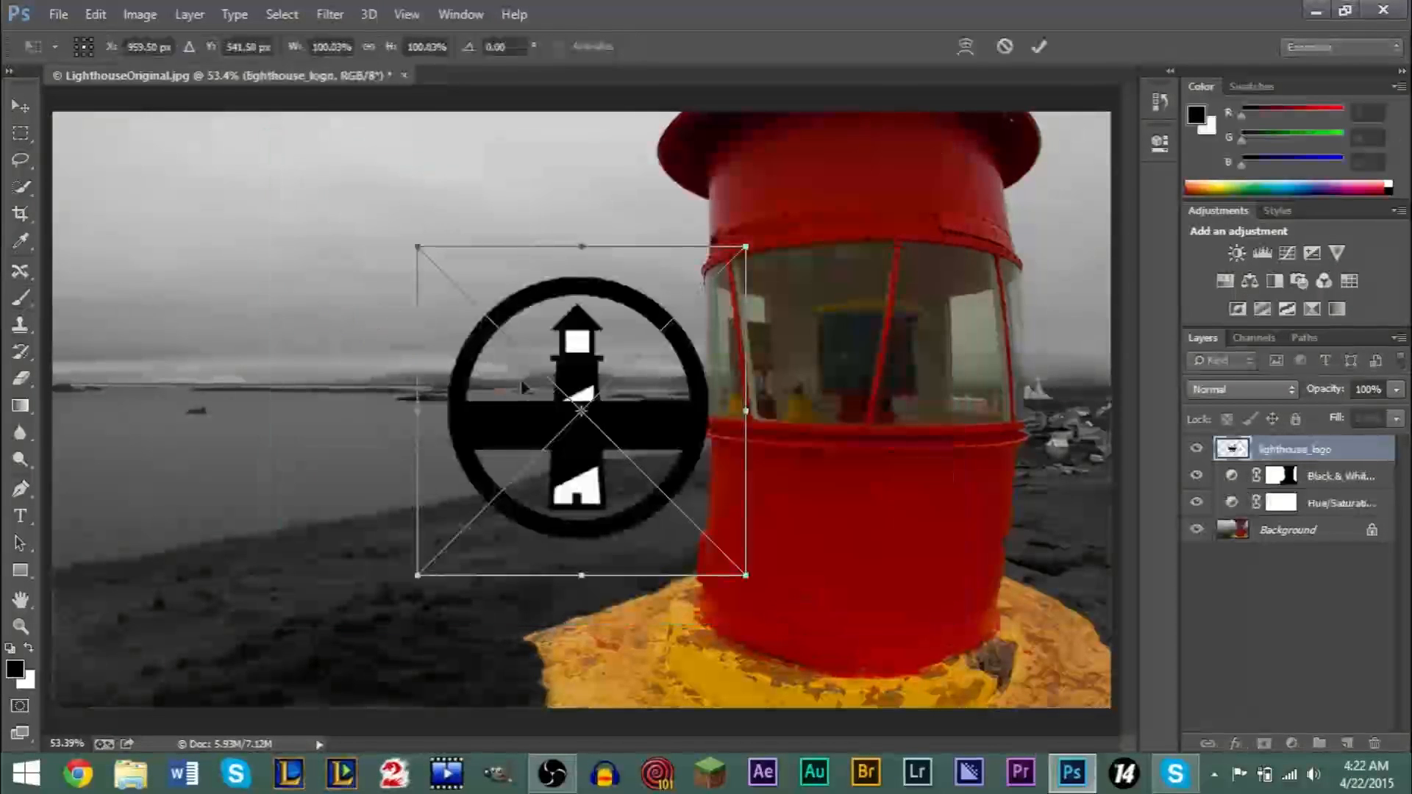
- Move the placed logo to the photo's upper-left area, scale it to about 129.36% and commit the placement
left_click_drag(596, 426, 257, 311)
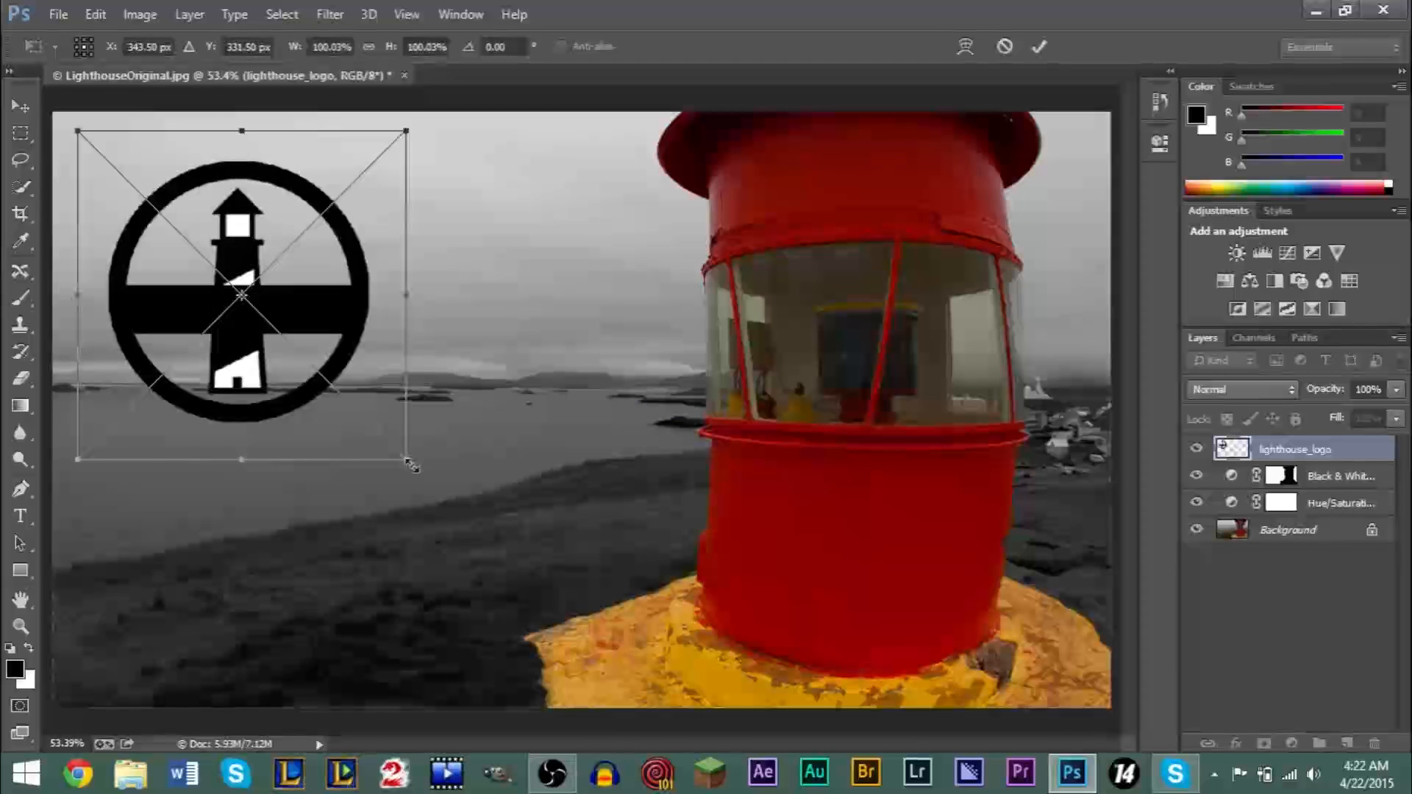
left_click_drag(434, 481, 502, 556)
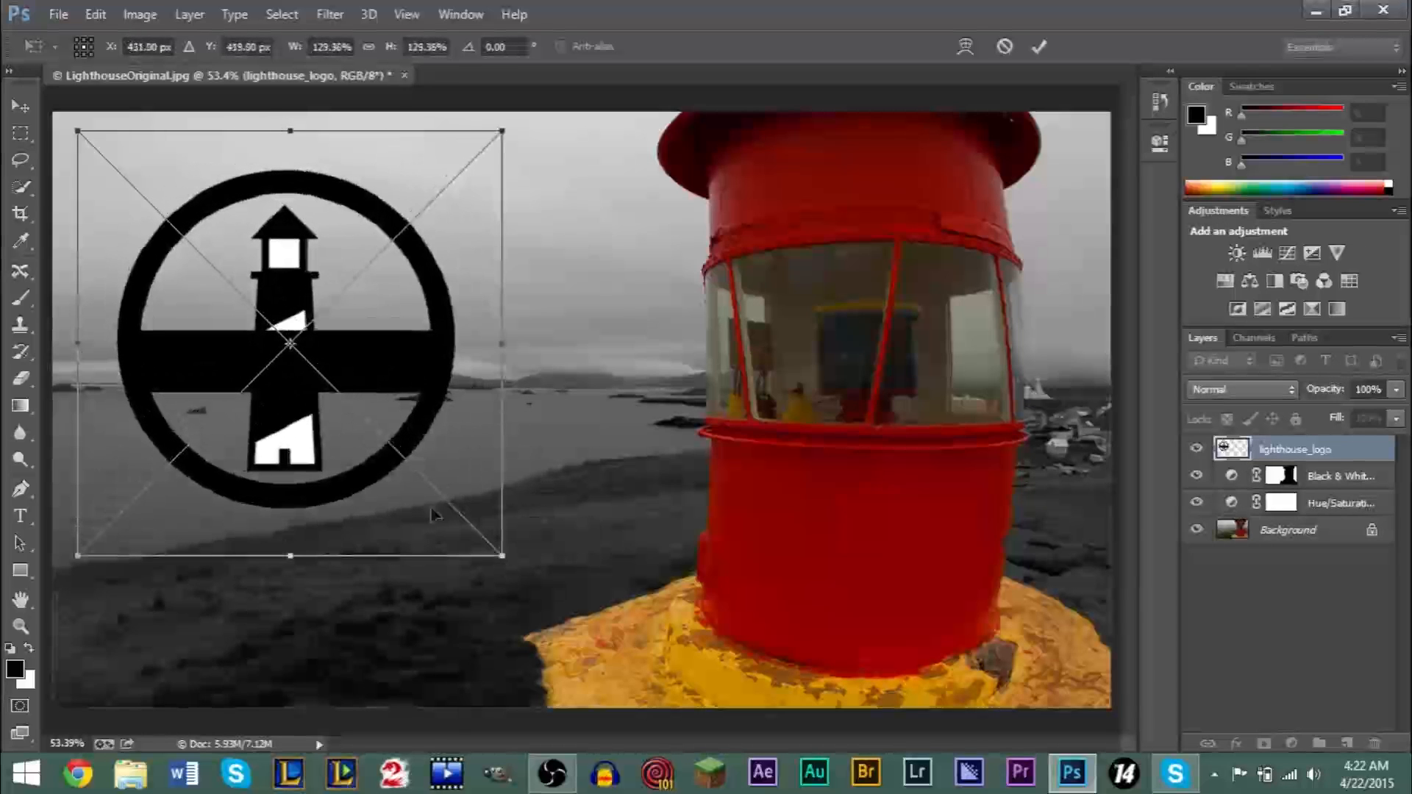
left_click_drag(304, 370, 313, 353)
mouse_move(315, 356)
left_mouse_down()
mouse_move(286, 358)
mouse_move(352, 365)
mouse_move(299, 367)
left_mouse_up()
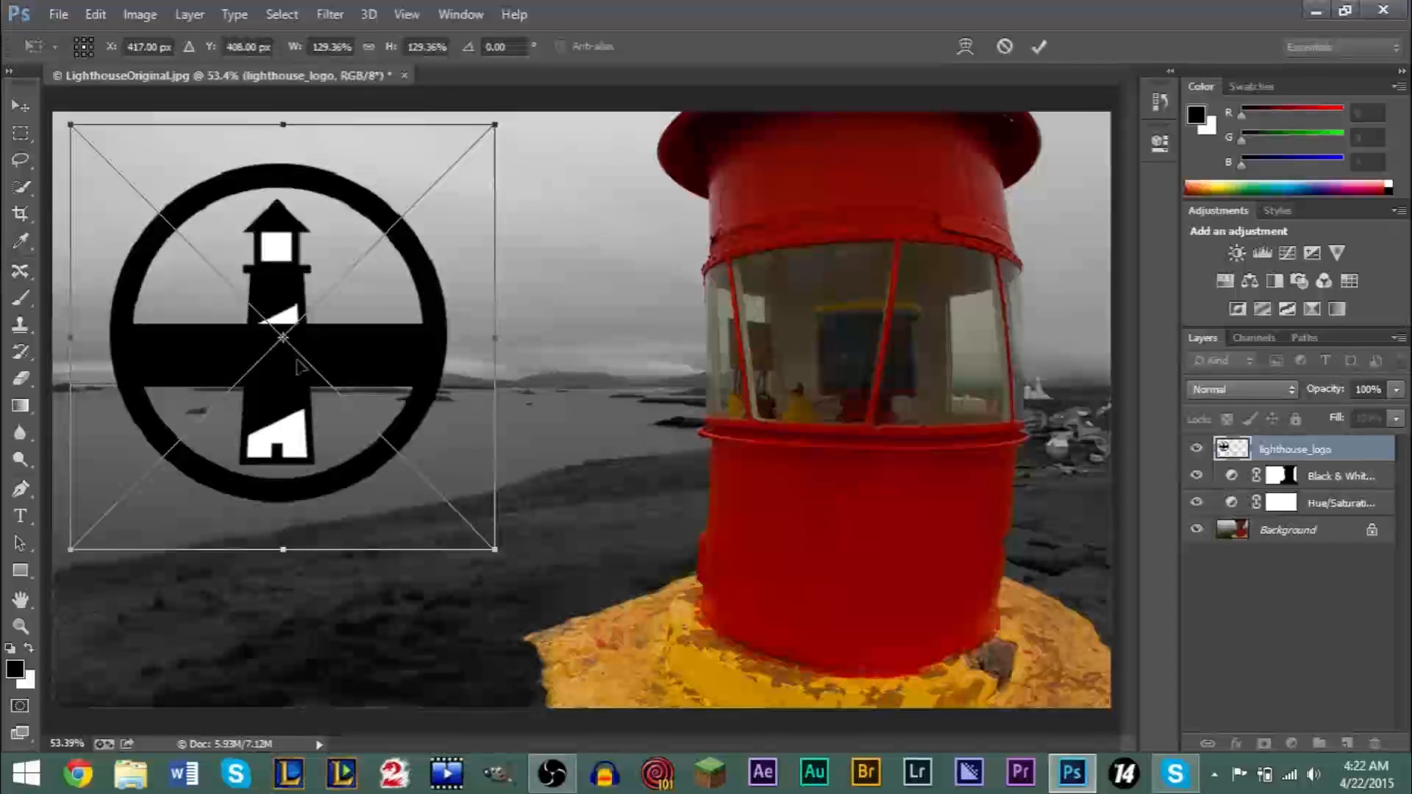
key("Return")
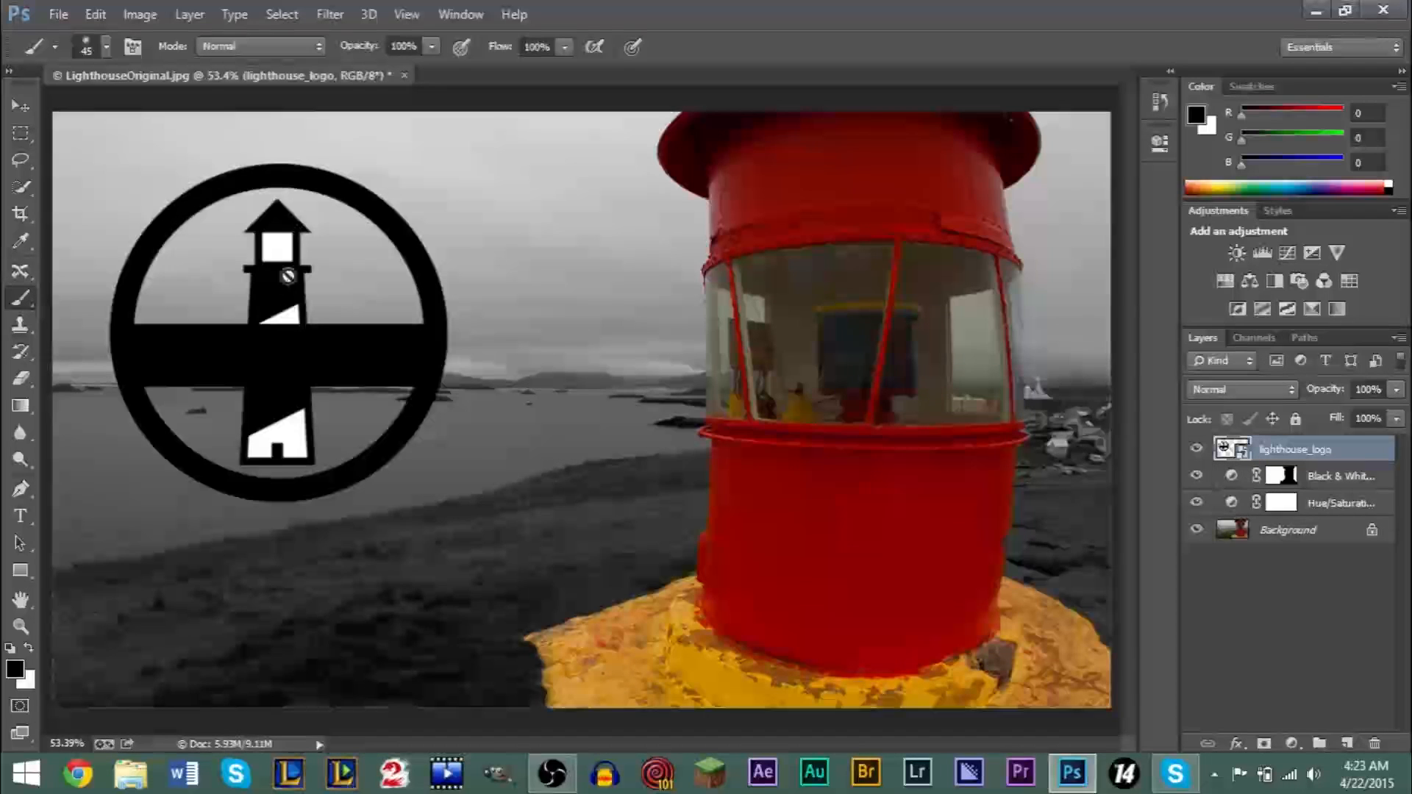
- Add the horizontal text "Lighthouse" on a new type layer just below the logo
left_click(20, 522)
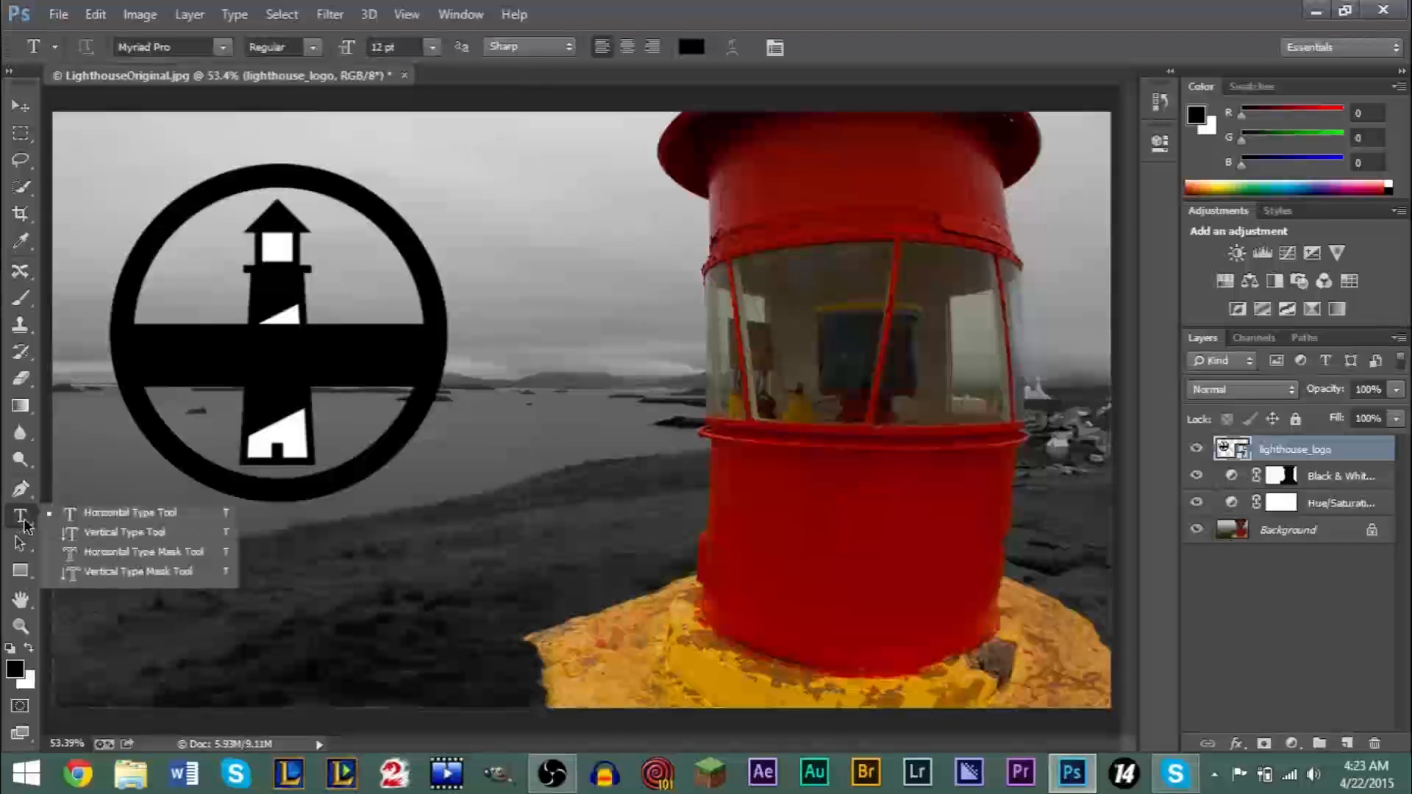
left_click(104, 514)
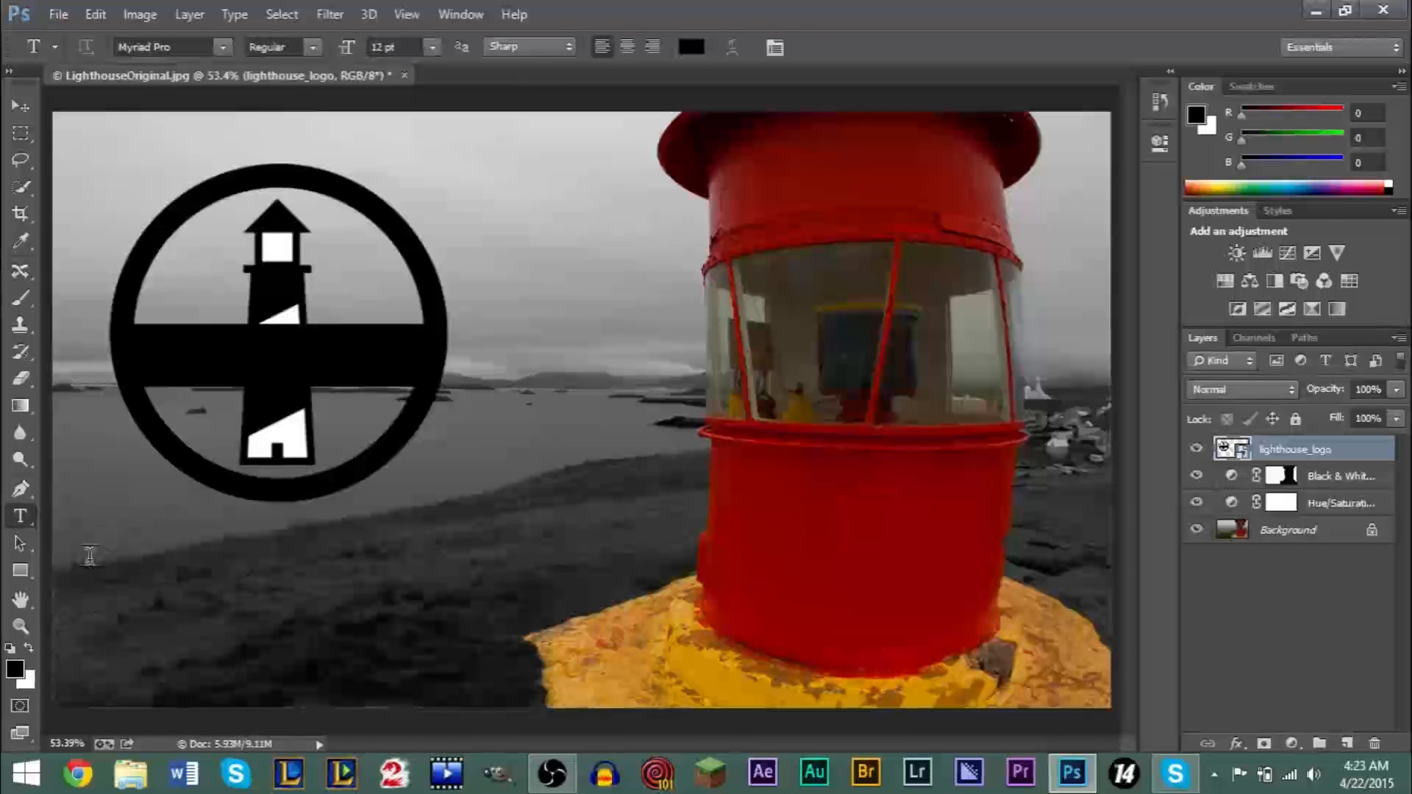
left_click(91, 546)
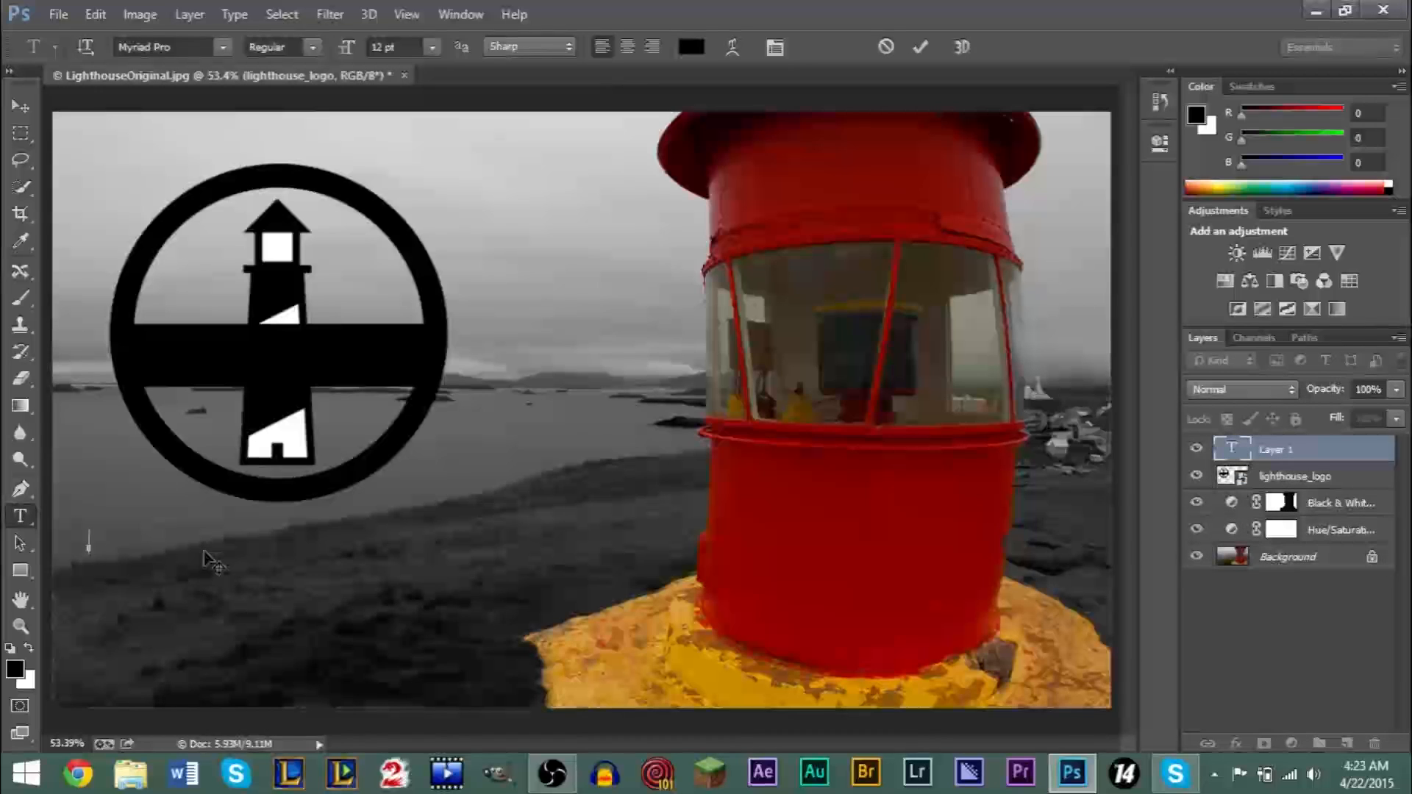
type("Ligt")
key("ctrl+a")
type("Lighthouse")
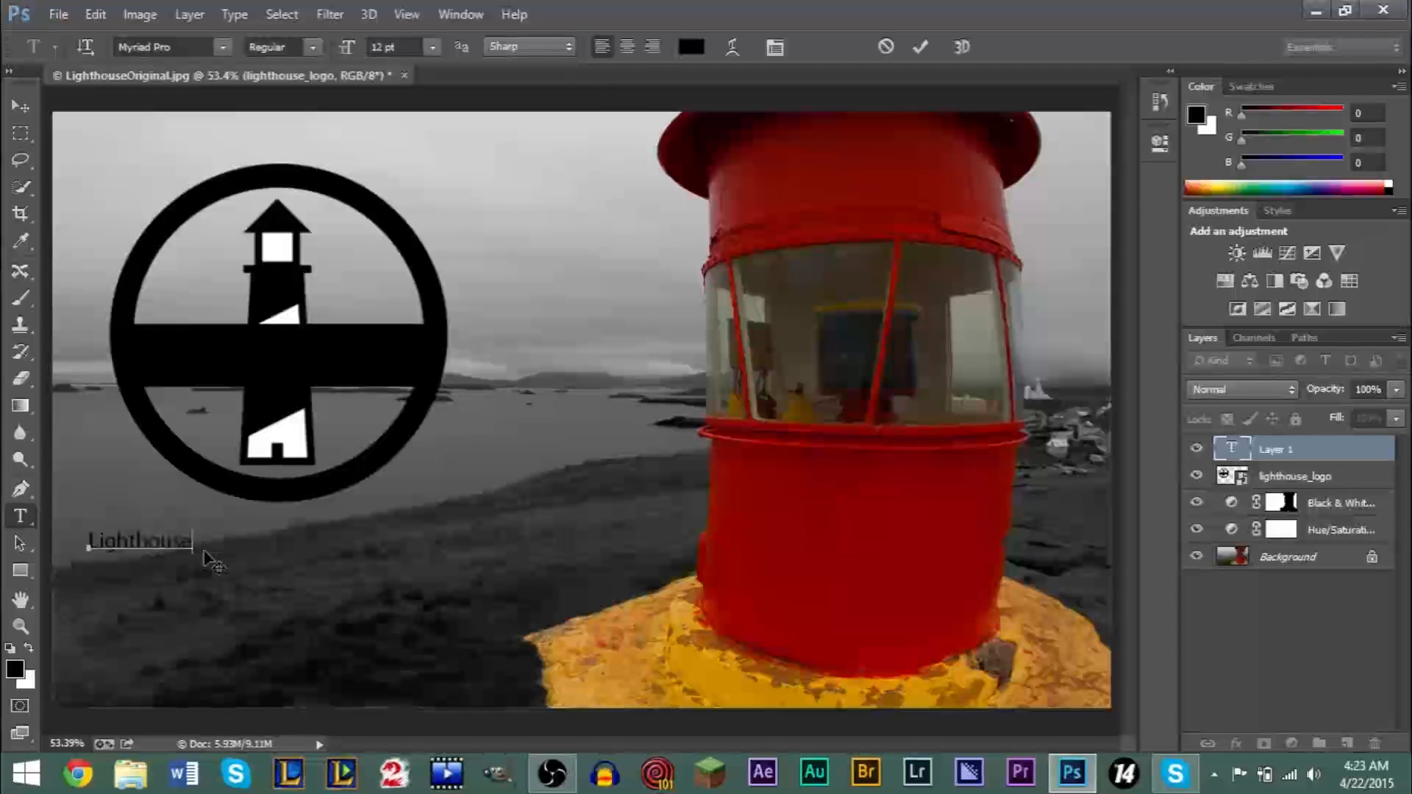
- Set the whole Lighthouse text to 36 pt and colour it red with hex value ff0000
key("ctrl+a")
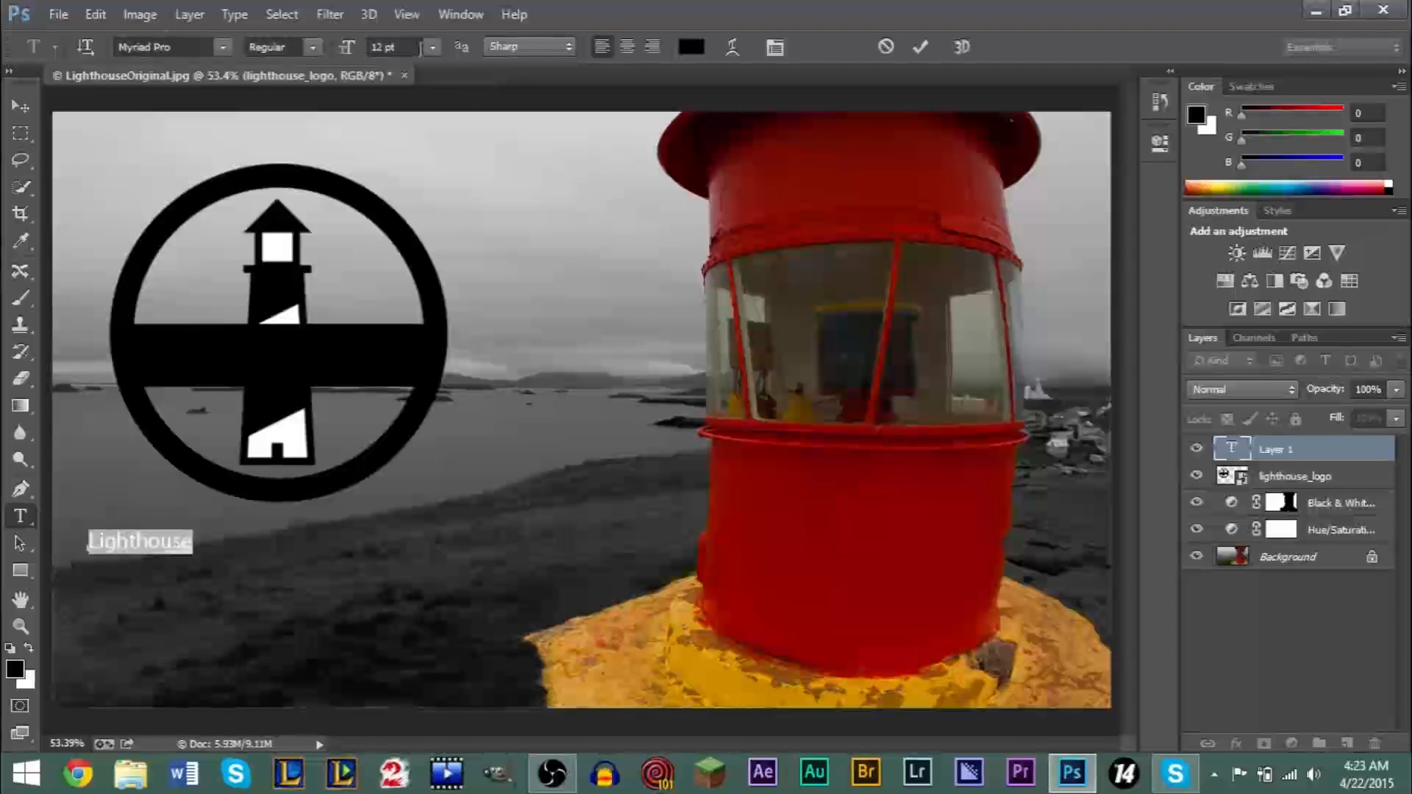
left_click(432, 47)
left_click(425, 328)
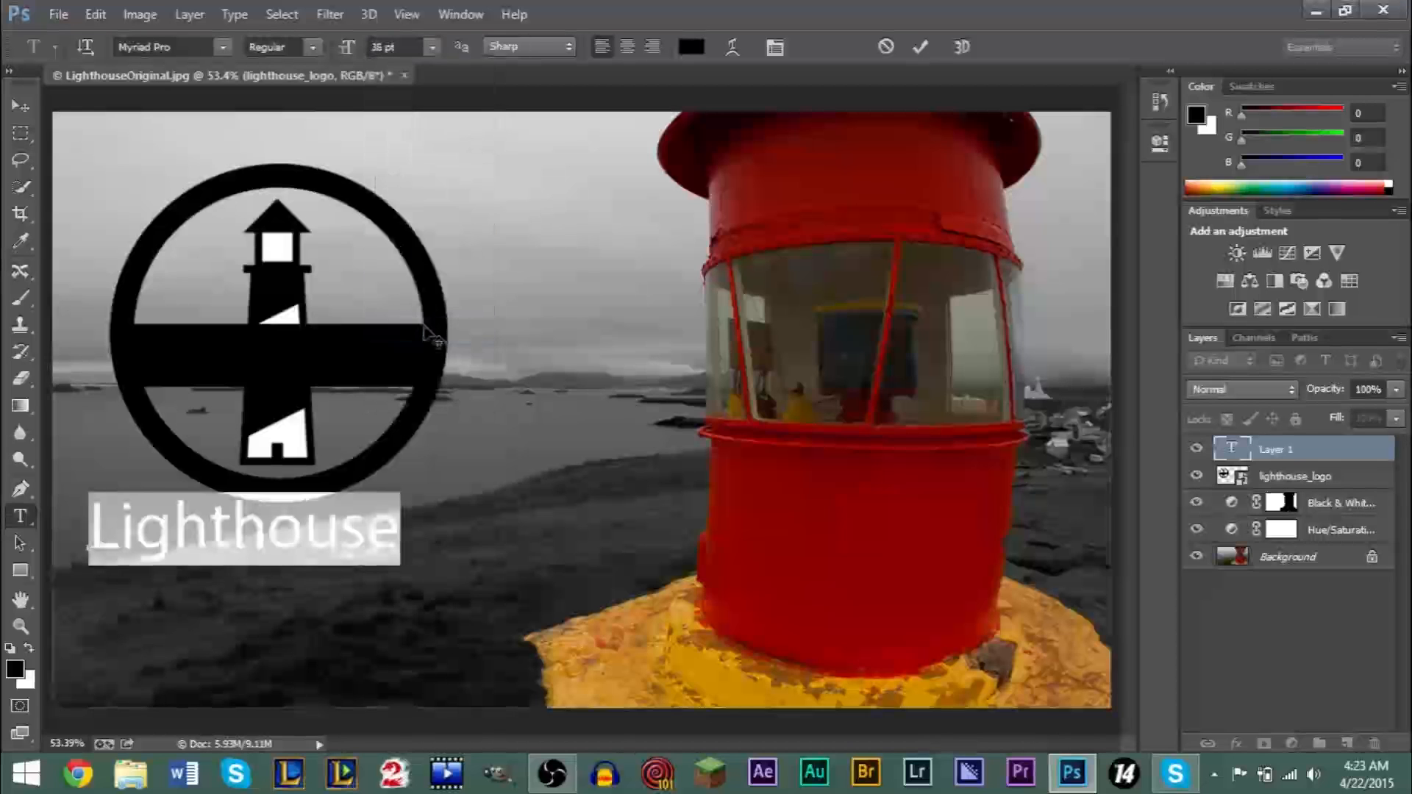
left_click(692, 46)
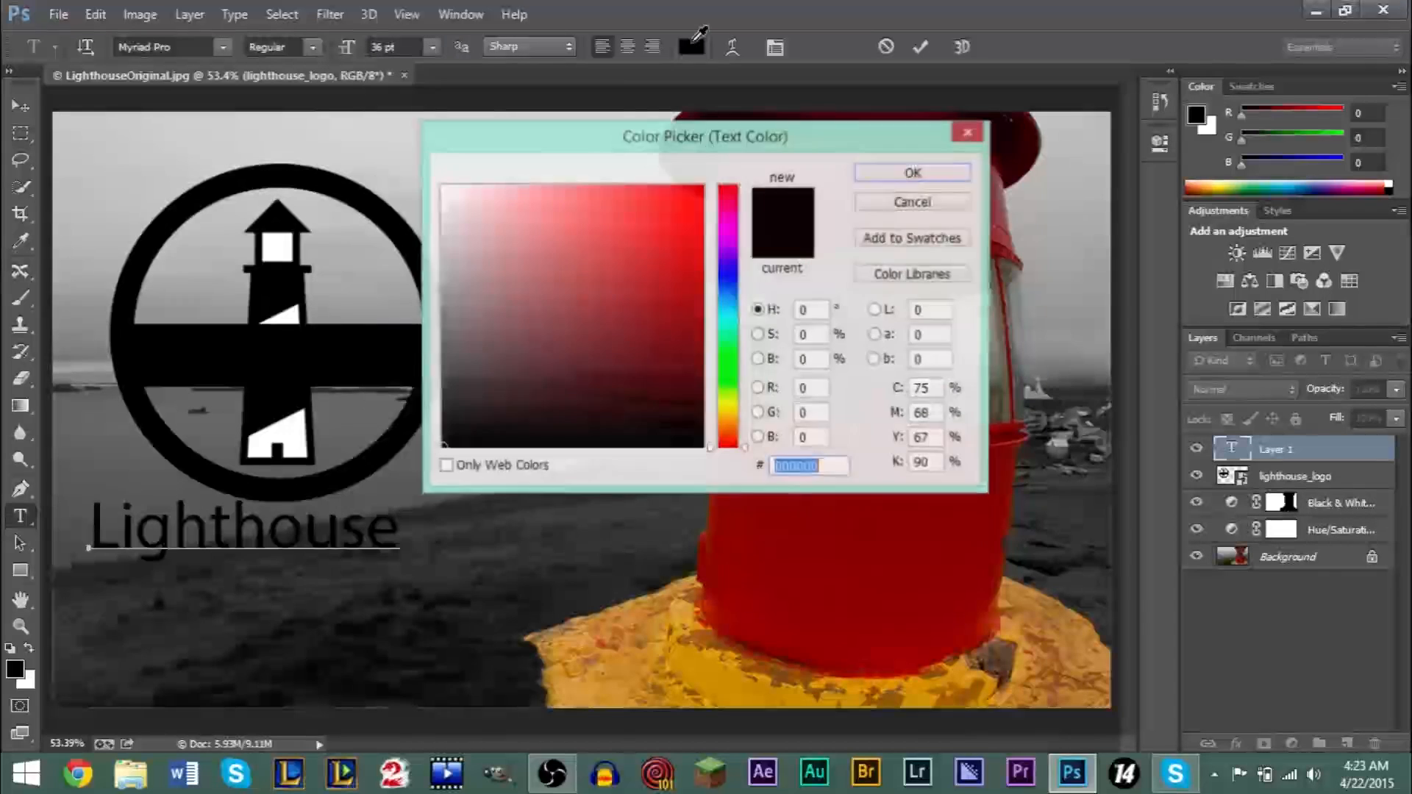
type("ff0000")
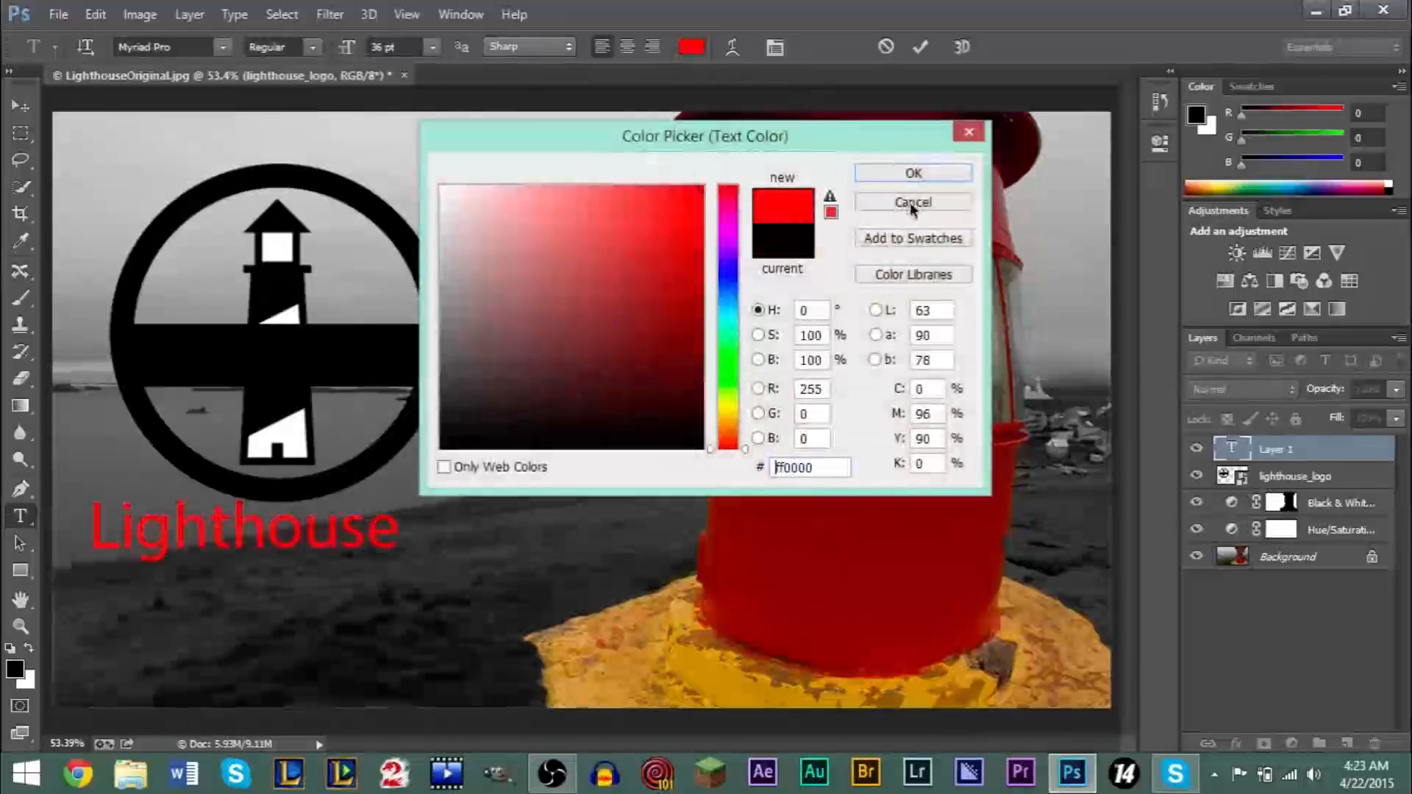
left_click(928, 174)
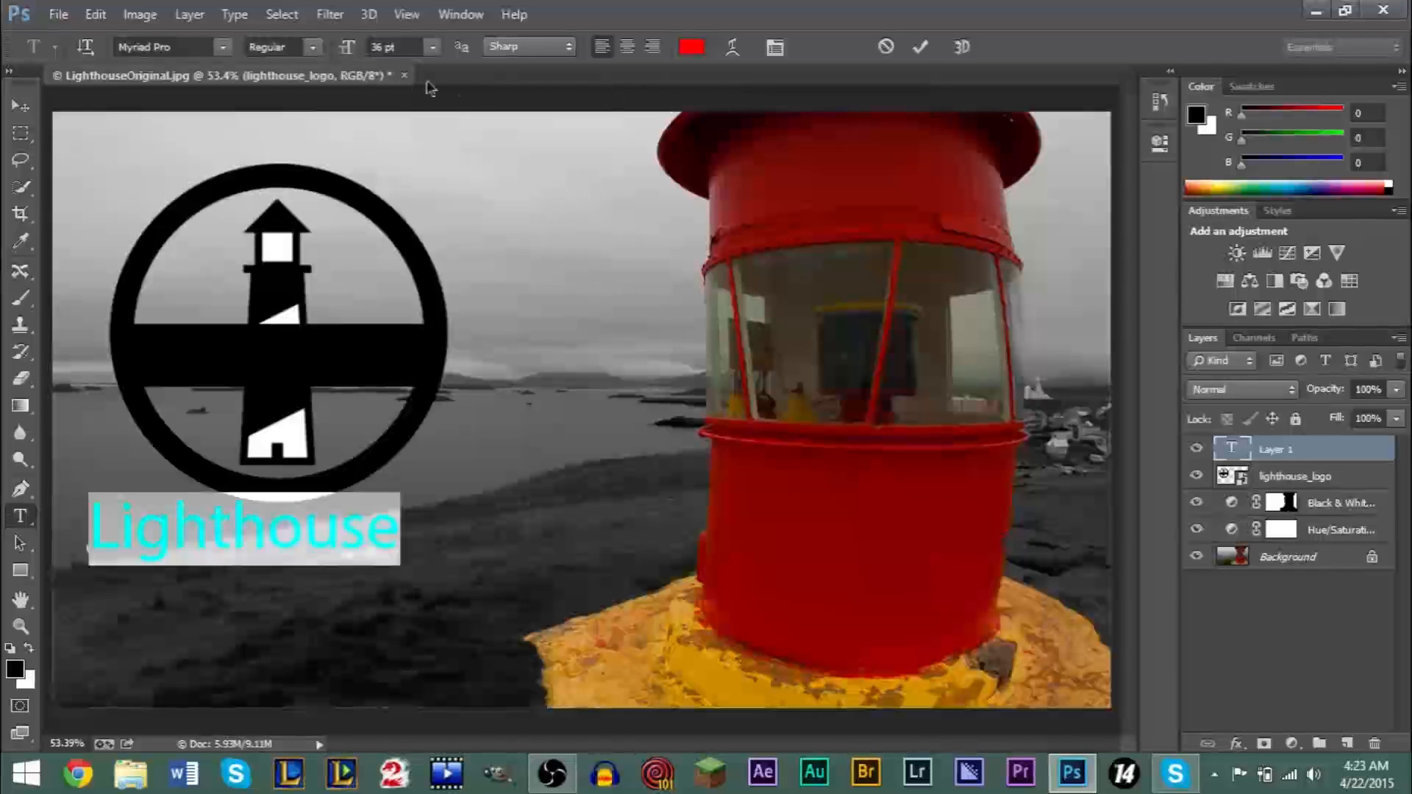
- Try the fonts Onyx and Scary Halloween Font on the Lighthouse text
left_click(223, 46)
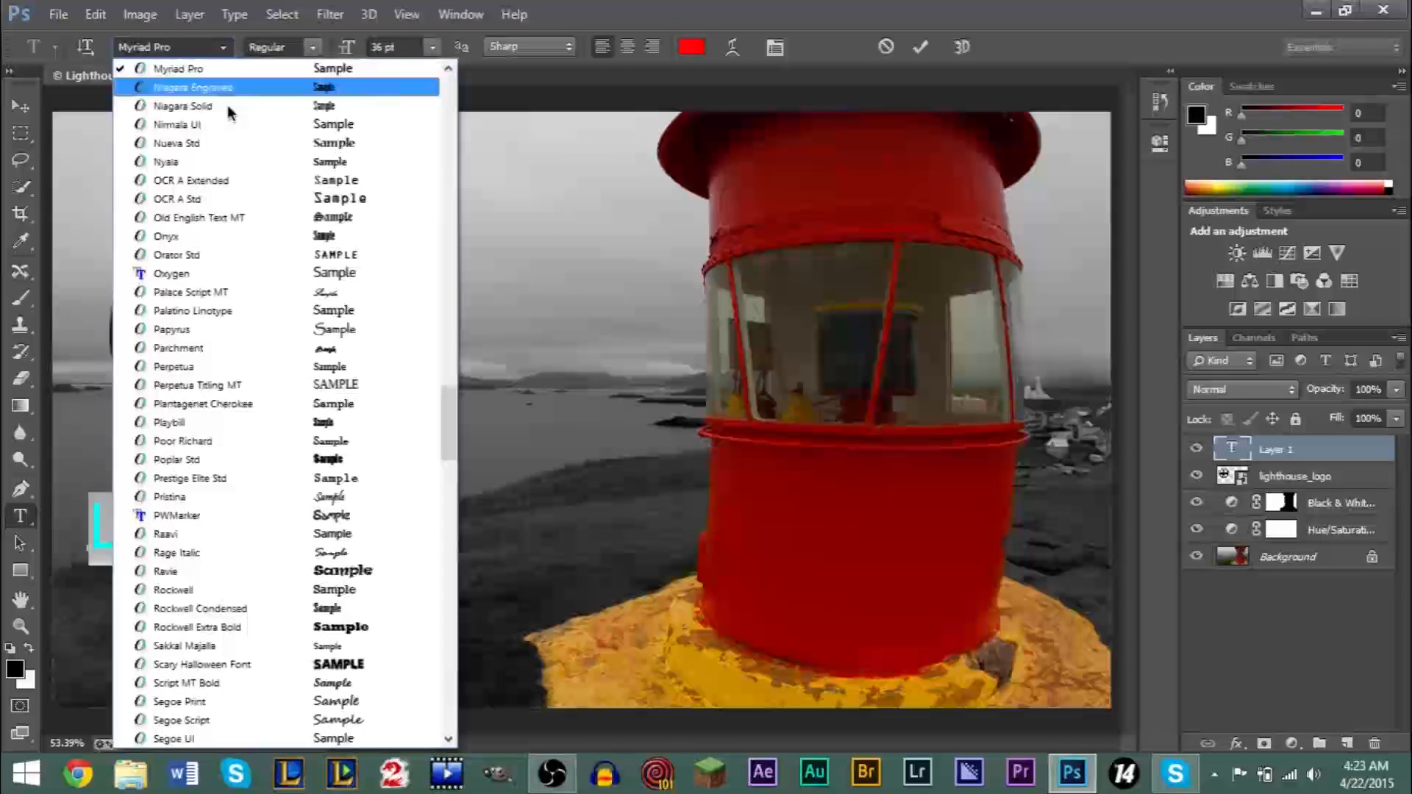
left_click(242, 253)
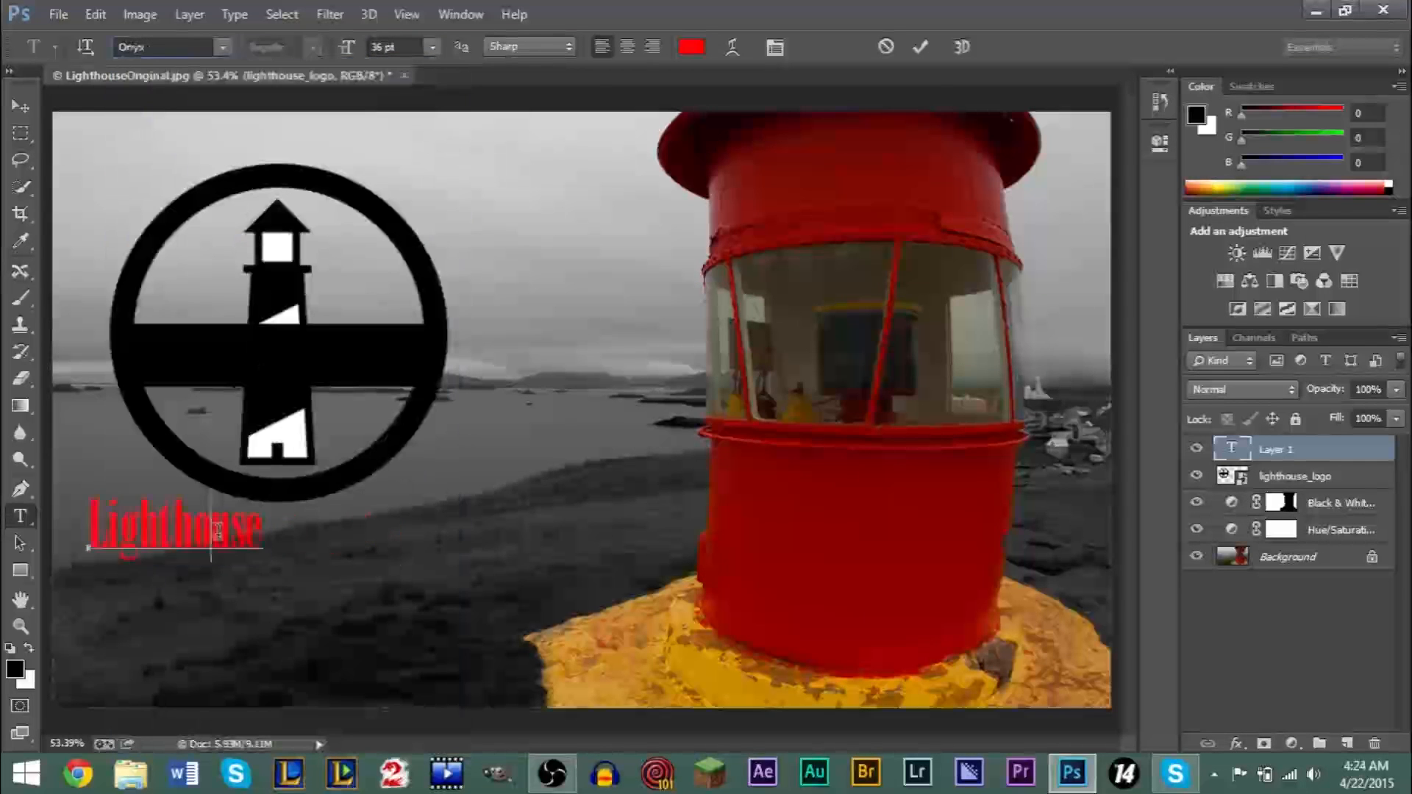
left_click(223, 47)
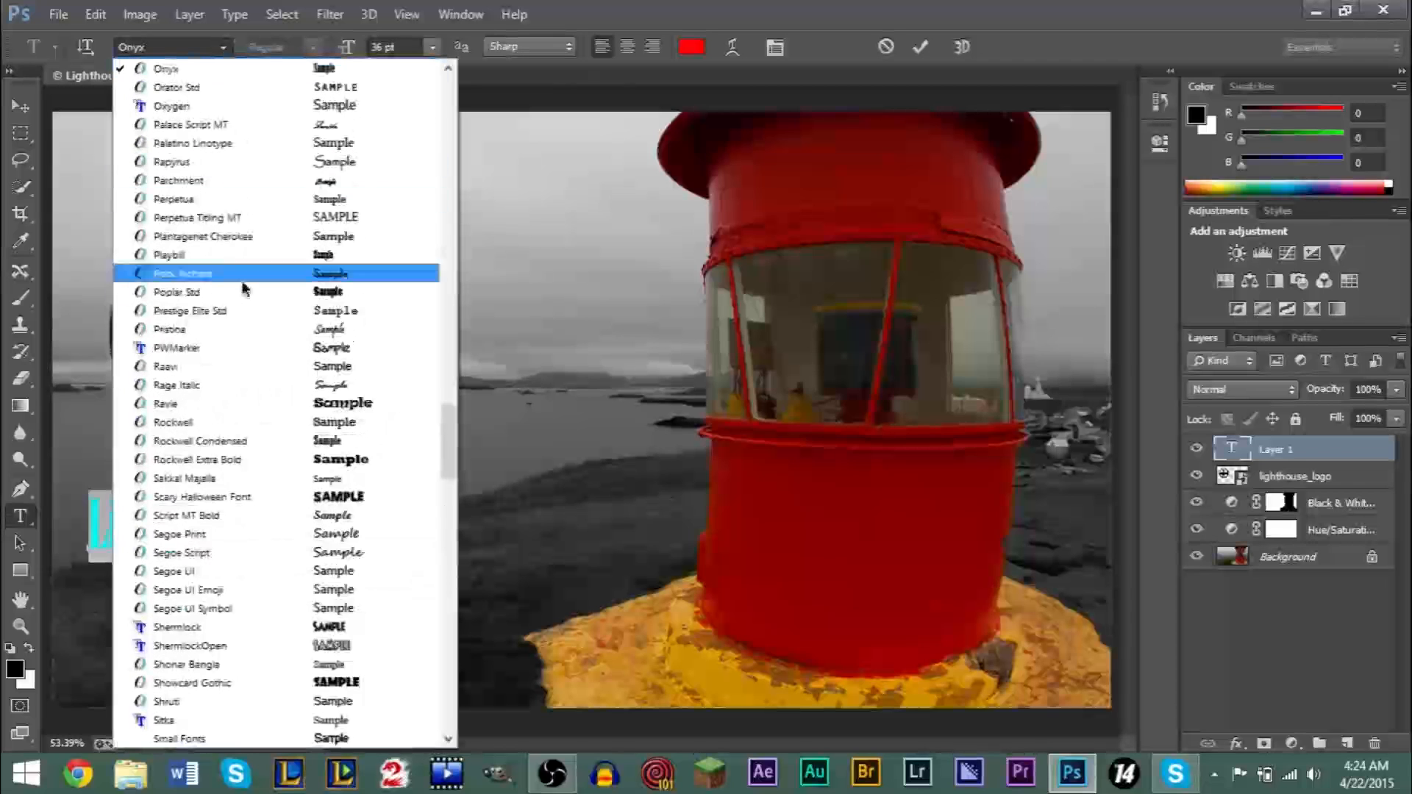
left_click(313, 502)
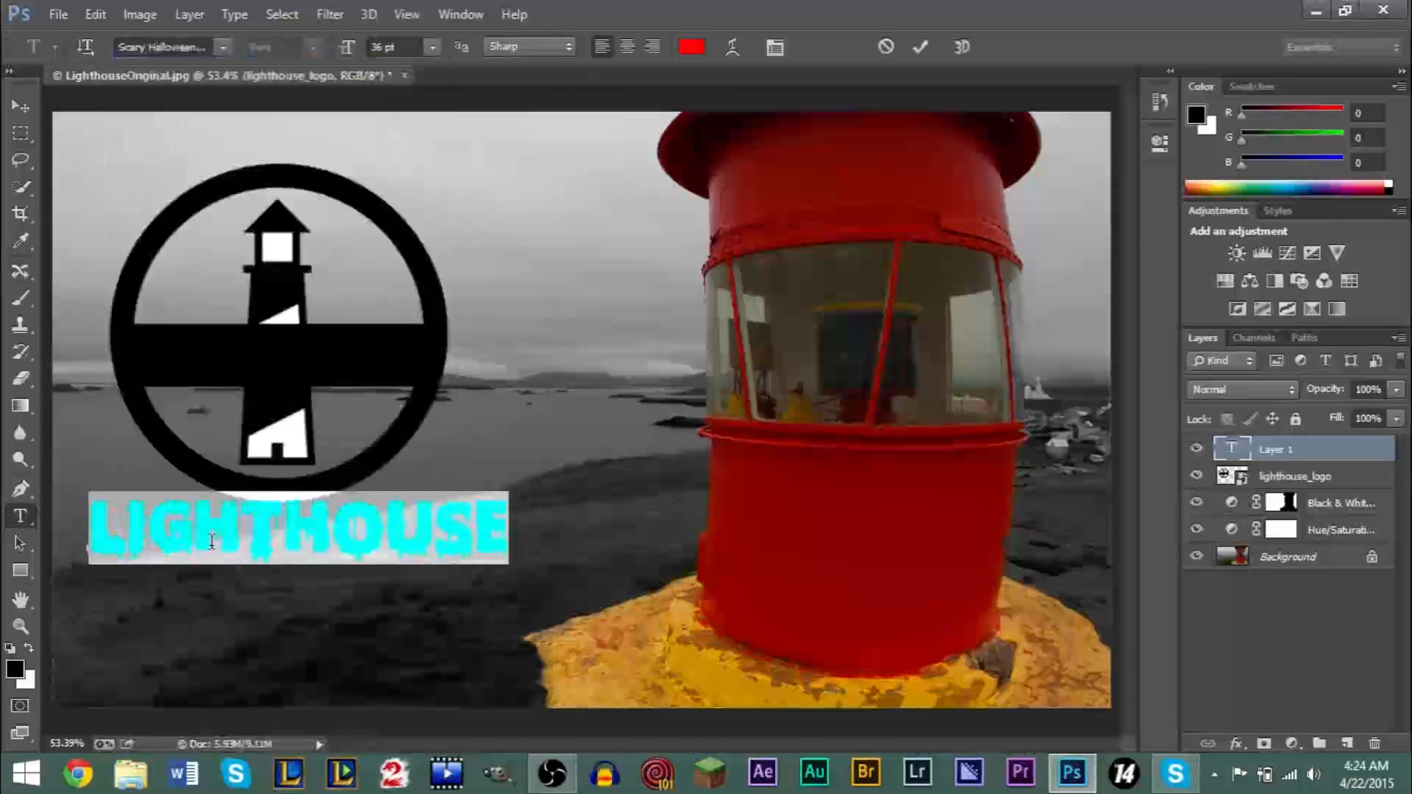
- Change the font of the Lighthouse text to Tw Cen MT Condensed Extra Bold
double_click(324, 521)
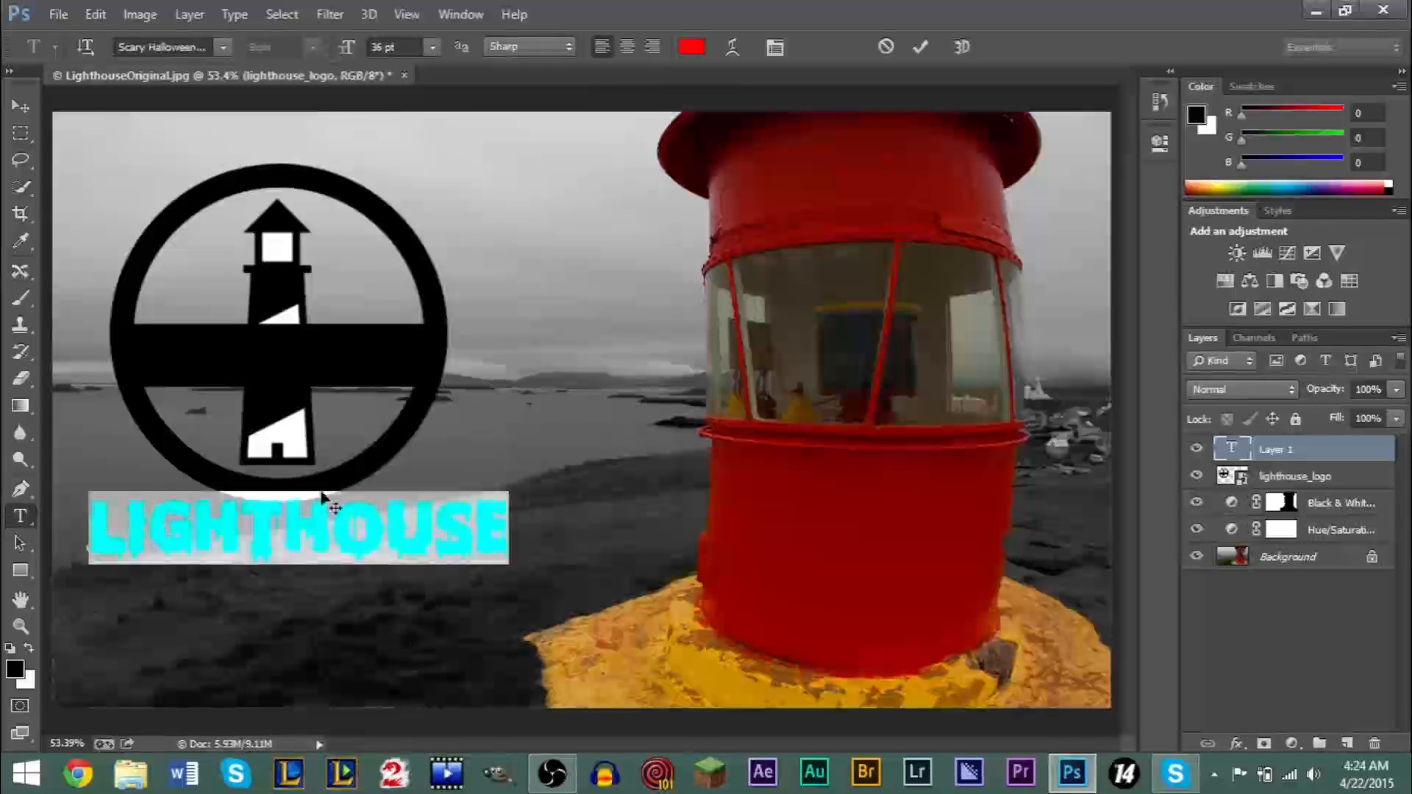
left_click(224, 47)
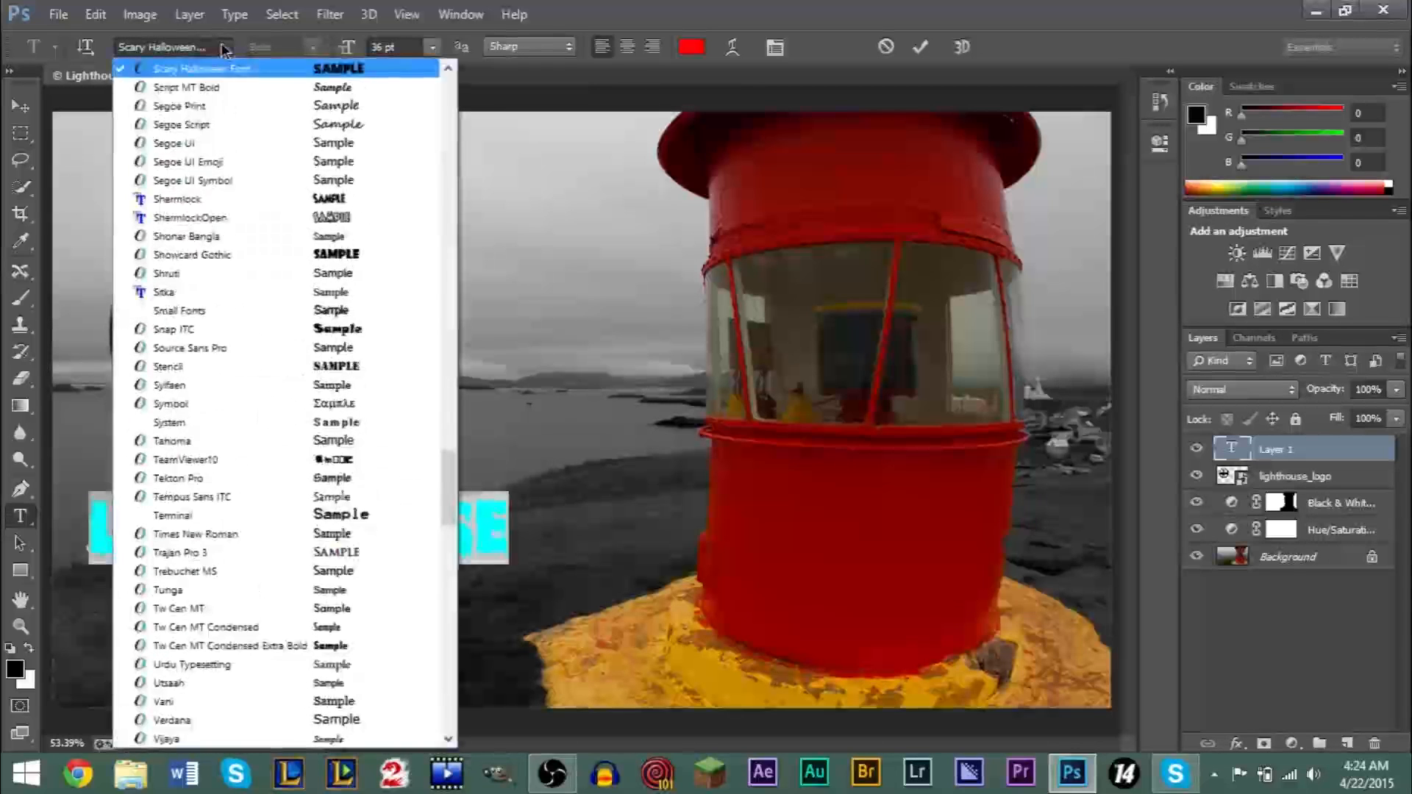
left_click(312, 646)
left_click(273, 529)
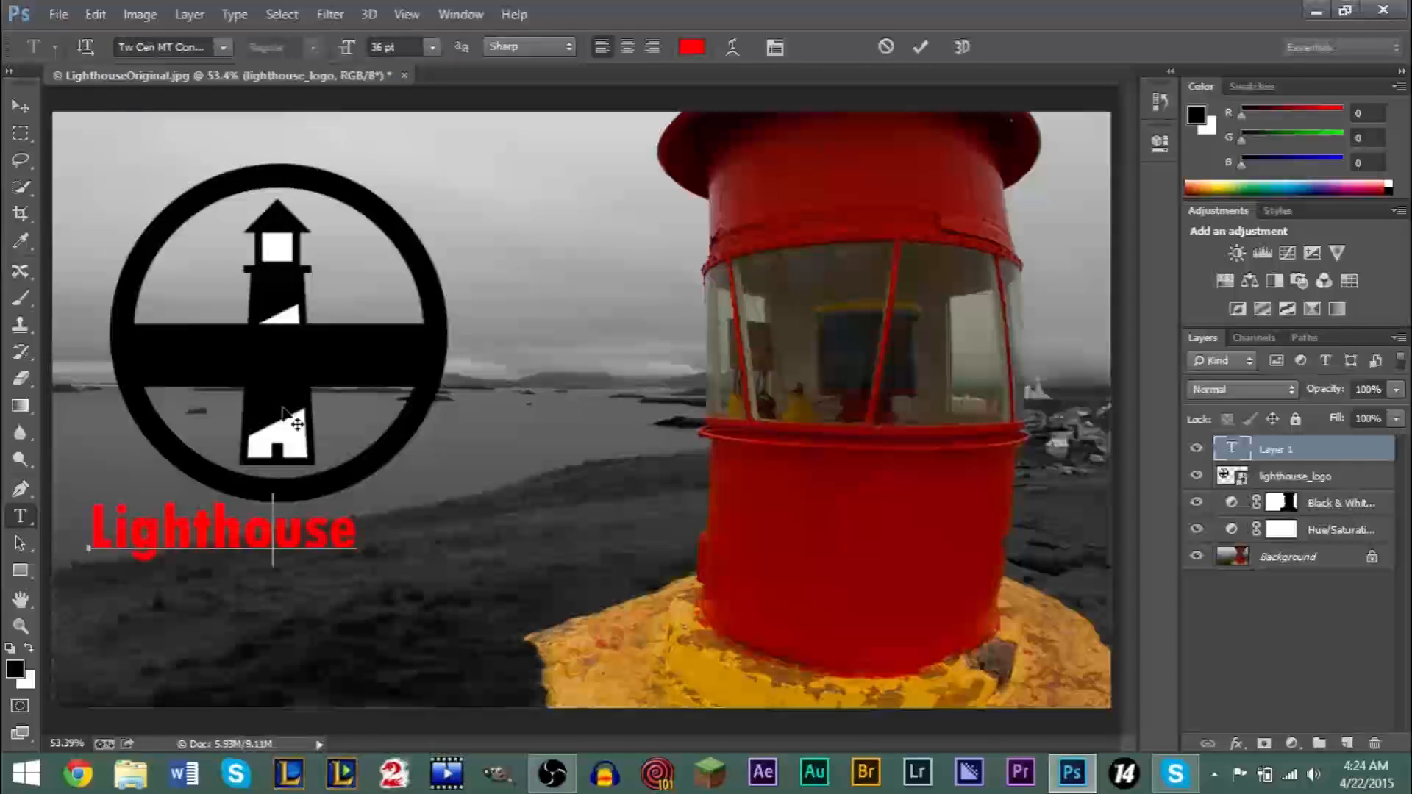
- Enlarge the Lighthouse text to 60 pt and move it slightly down so it sits just under the logo
double_click(209, 541)
left_click(432, 46)
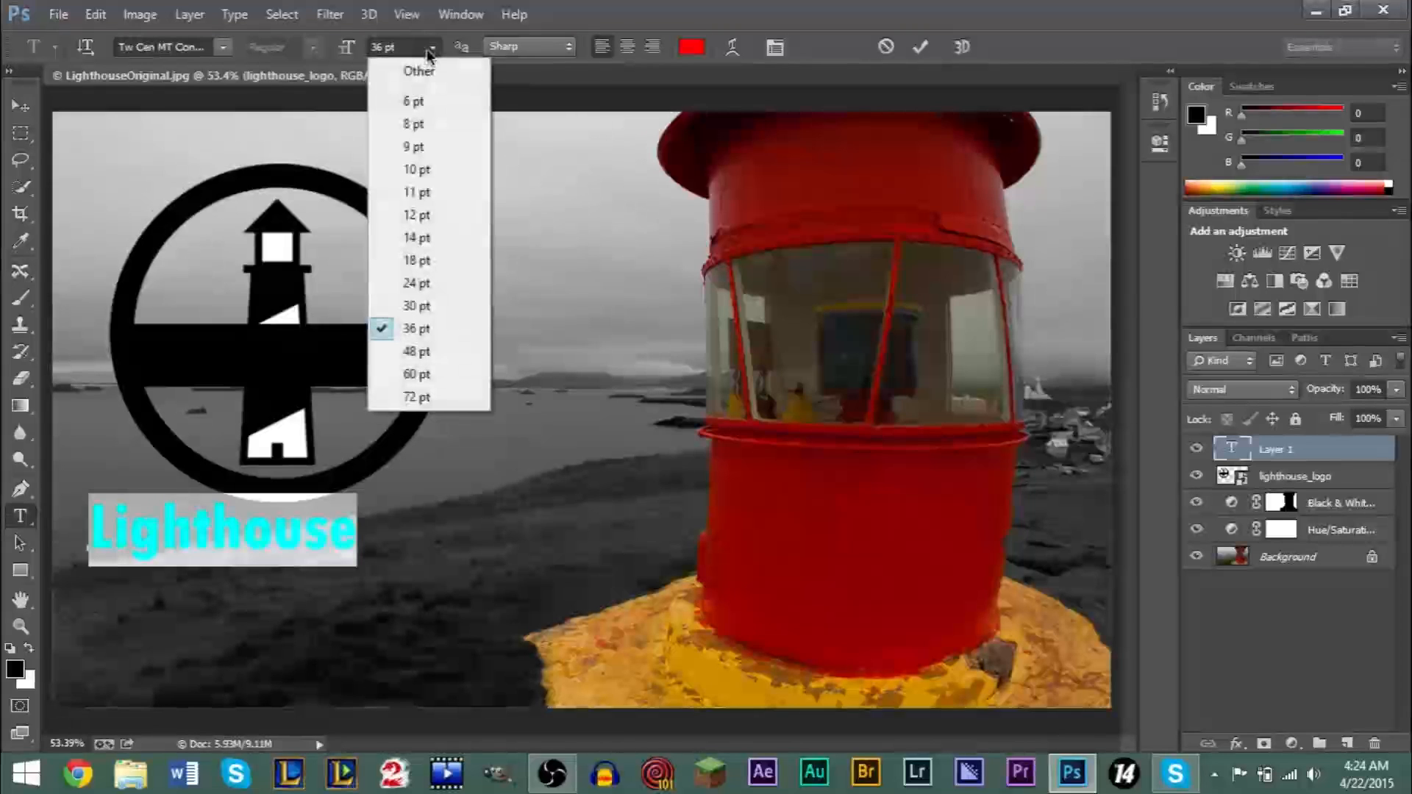
left_click(434, 372)
left_click(284, 530)
left_click(20, 105)
left_click_drag(241, 541, 226, 571)
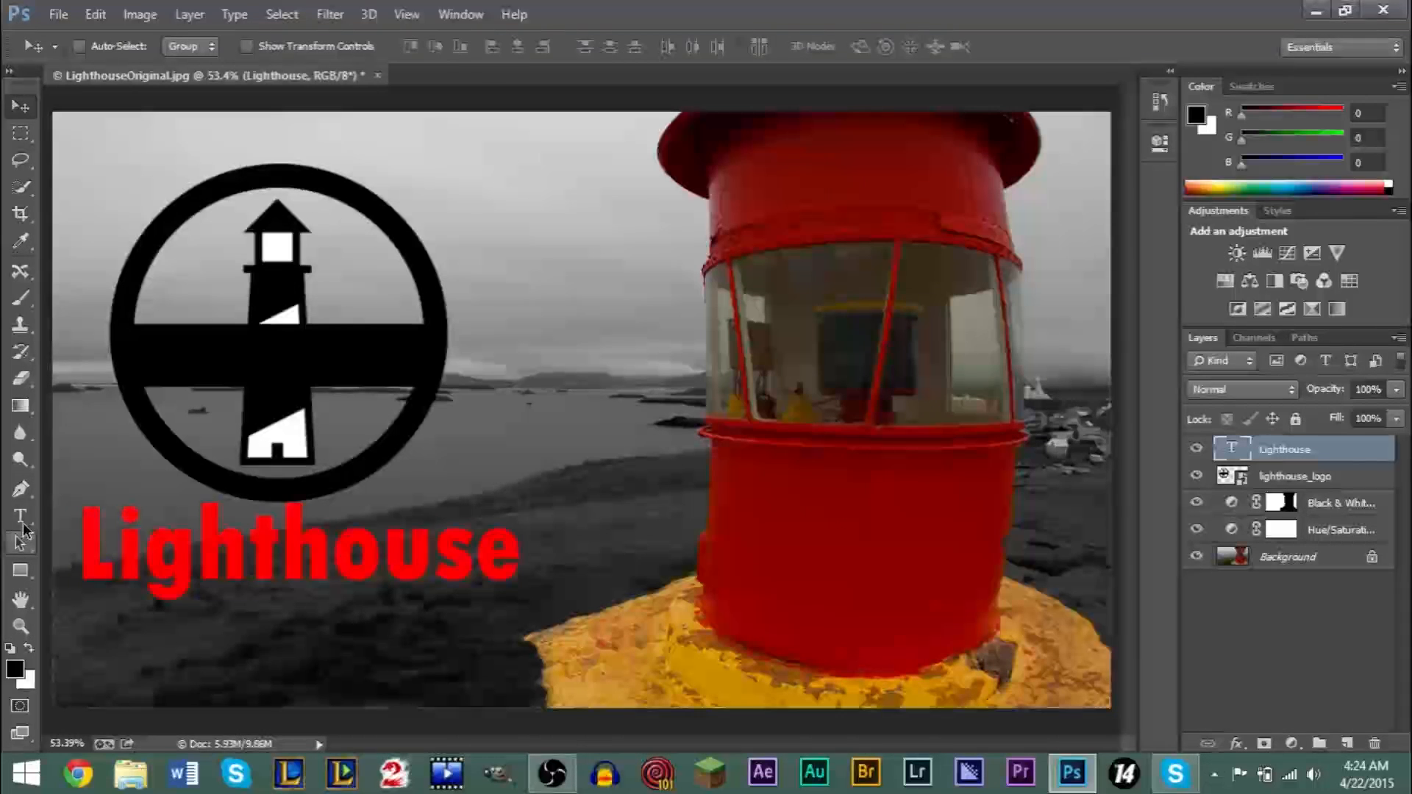
- Add "Adventure" as a second line under Lighthouse and shift the text block slightly up so both lines fit in the photo
left_click(21, 517)
left_click(519, 553)
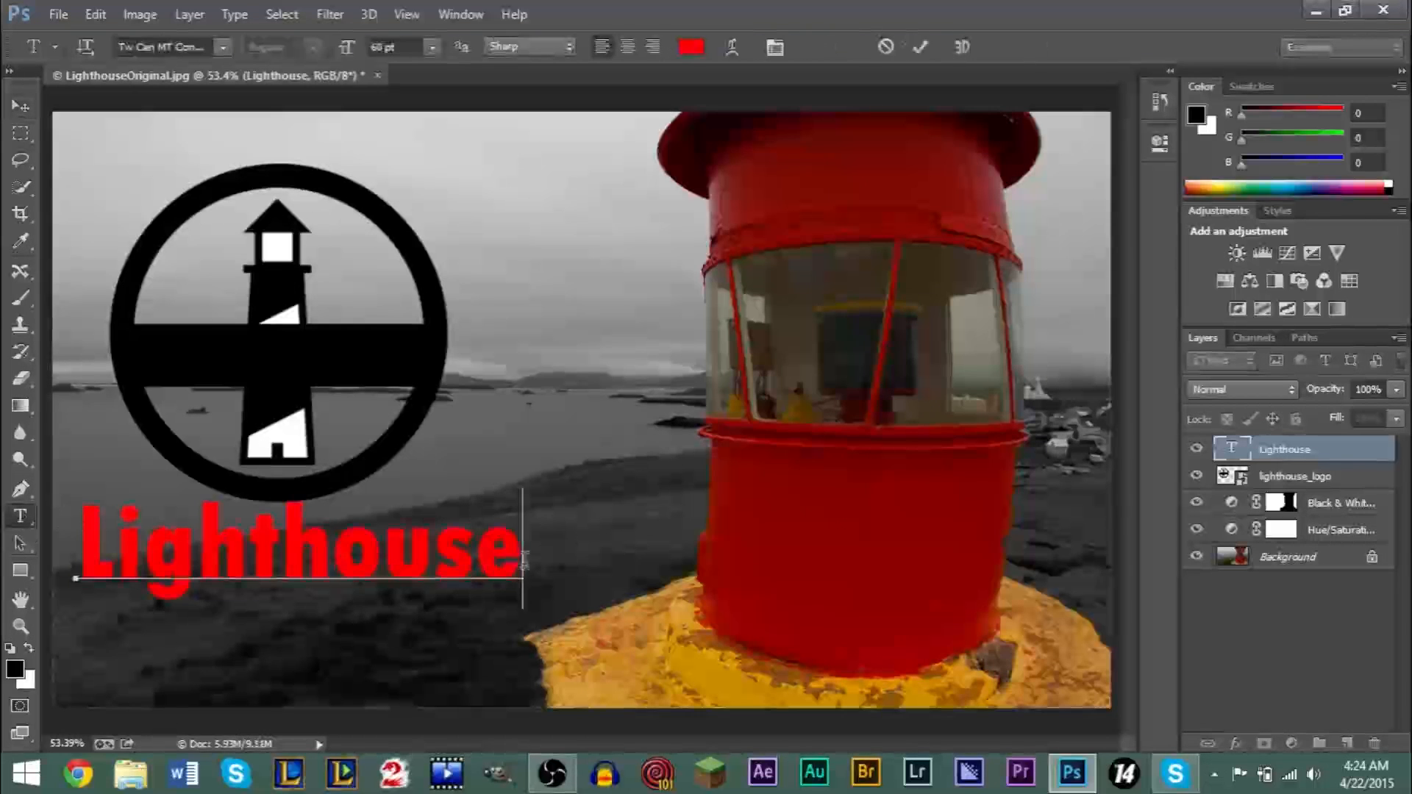
key("Return")
type("A")
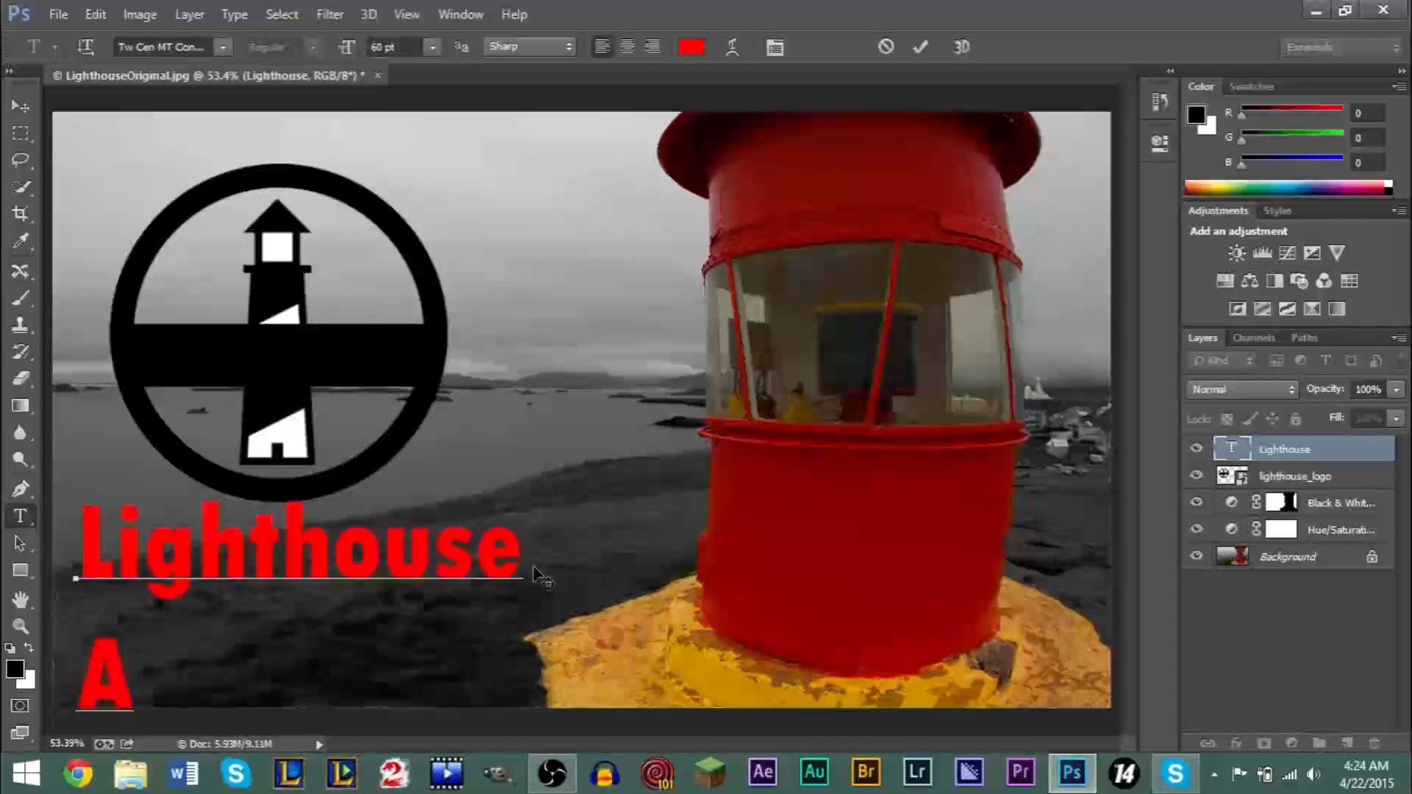
type("dventure")
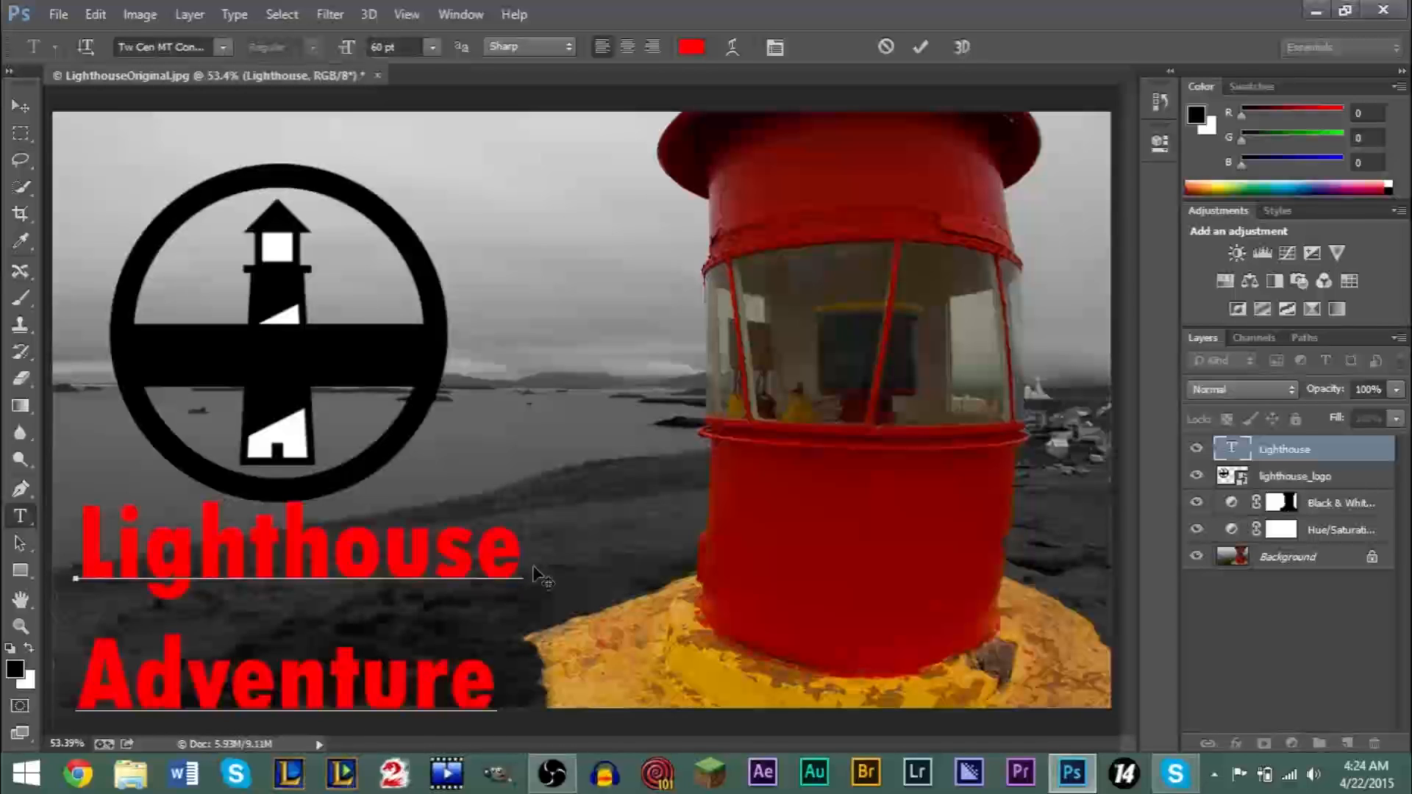
left_click(21, 106)
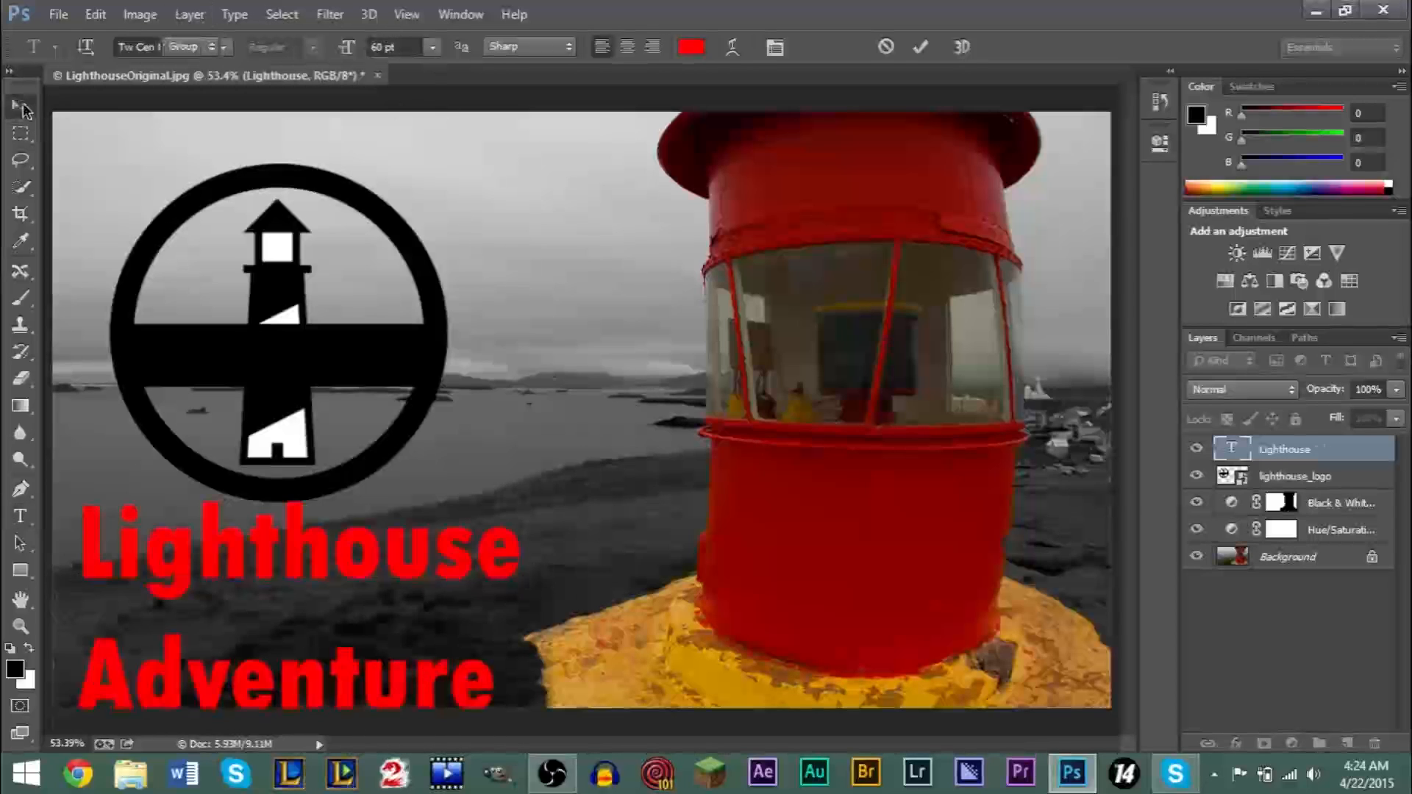
left_click_drag(266, 560, 239, 545)
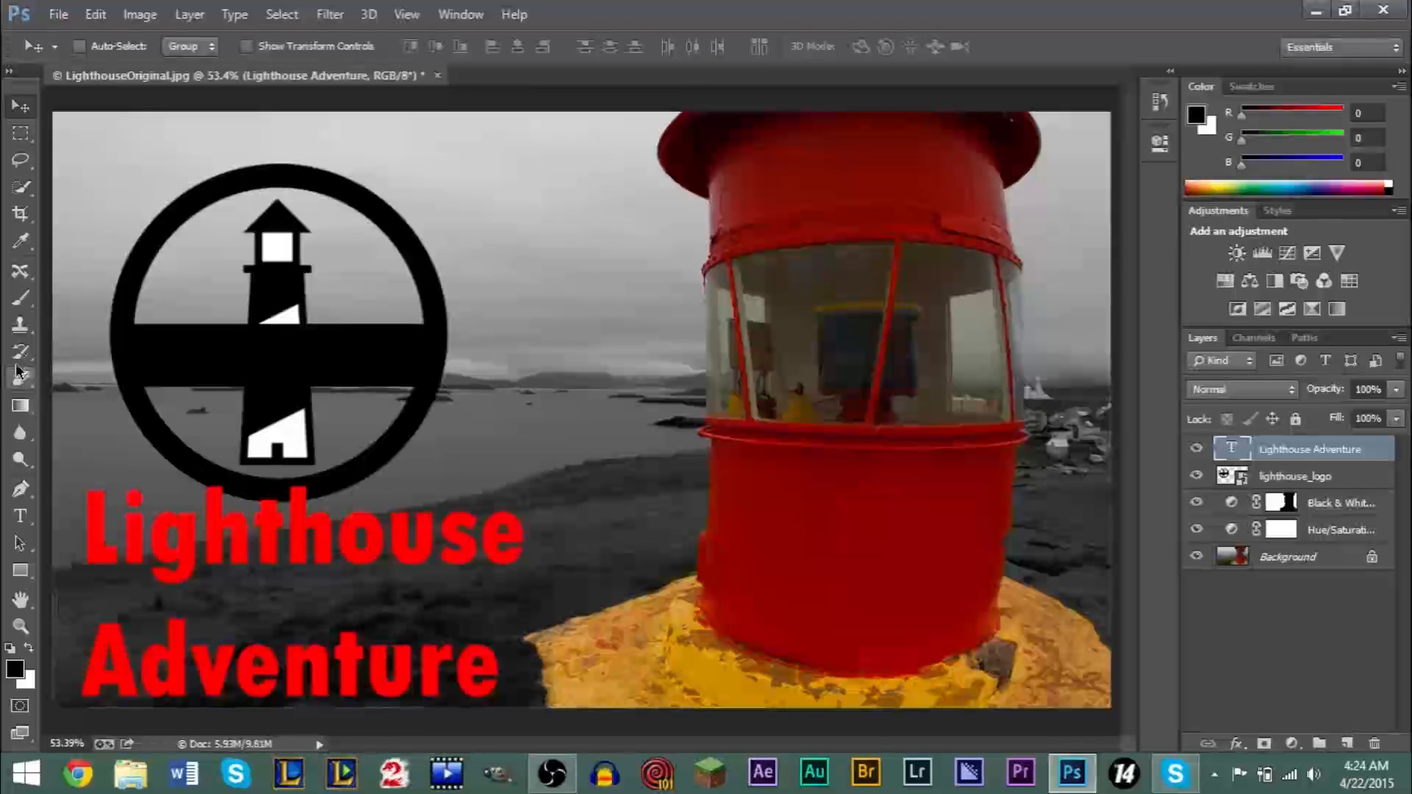
- Recolour only the word Adventure yellow (fffc00) and commit the text edit
left_click(20, 515)
left_click_drag(104, 669, 502, 677)
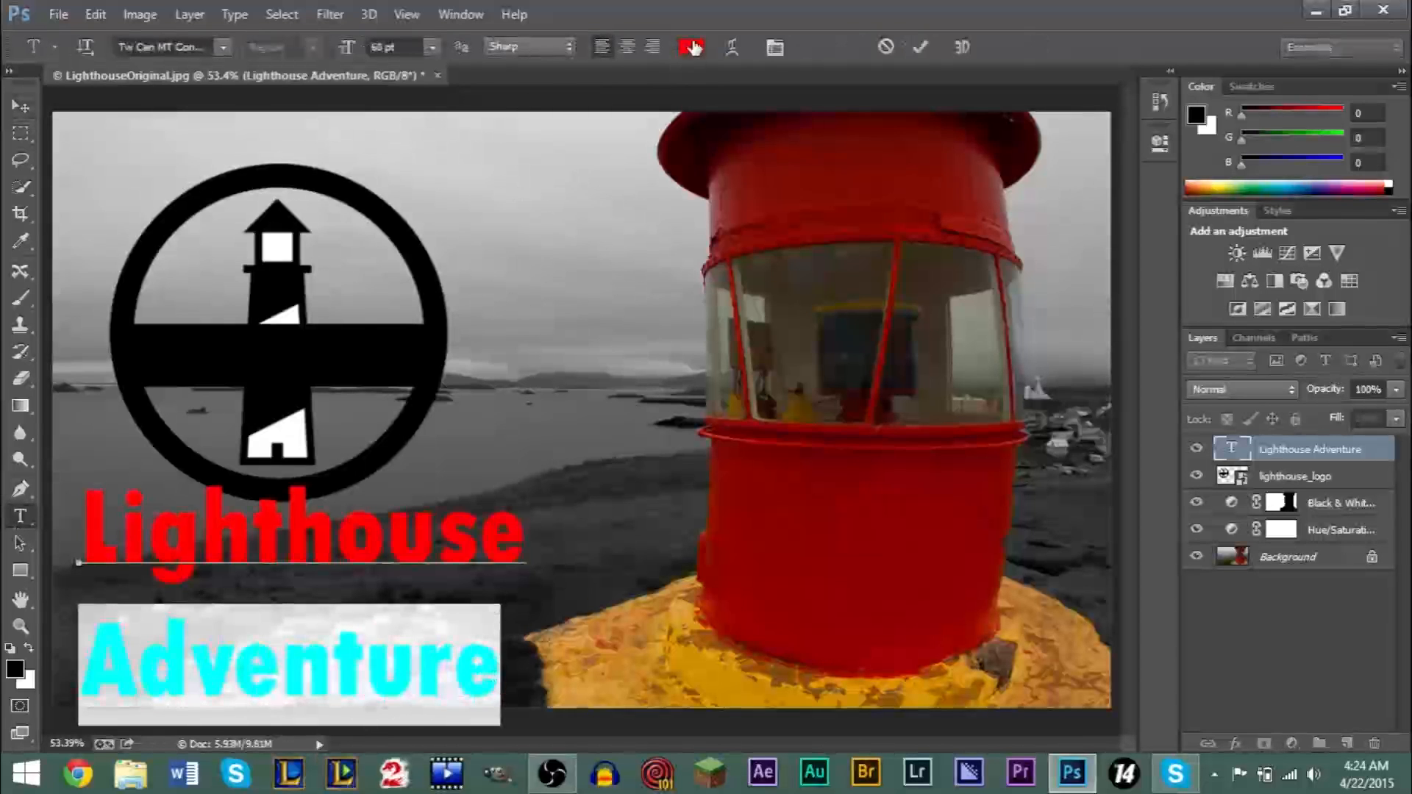
left_click(691, 46)
left_click(726, 406)
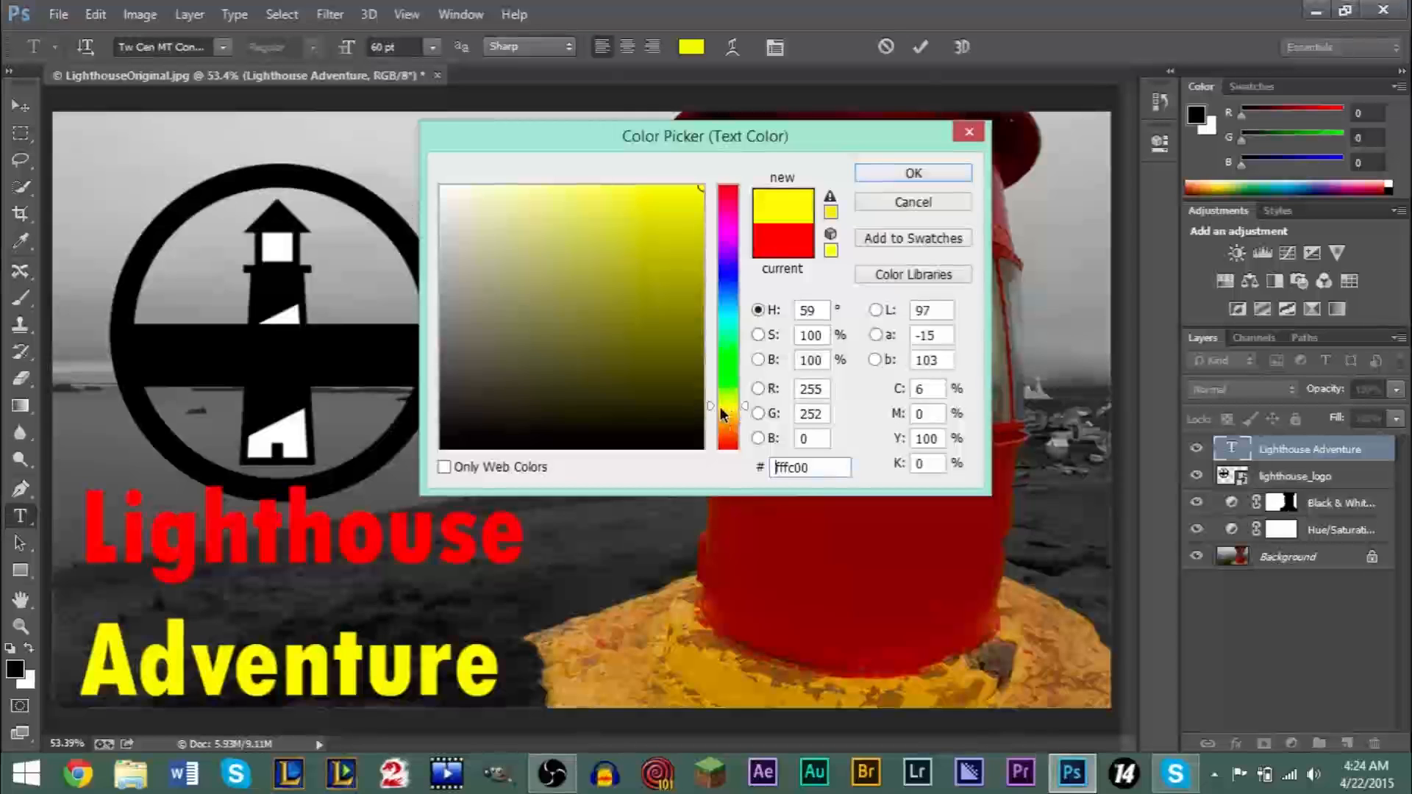
left_click(912, 174)
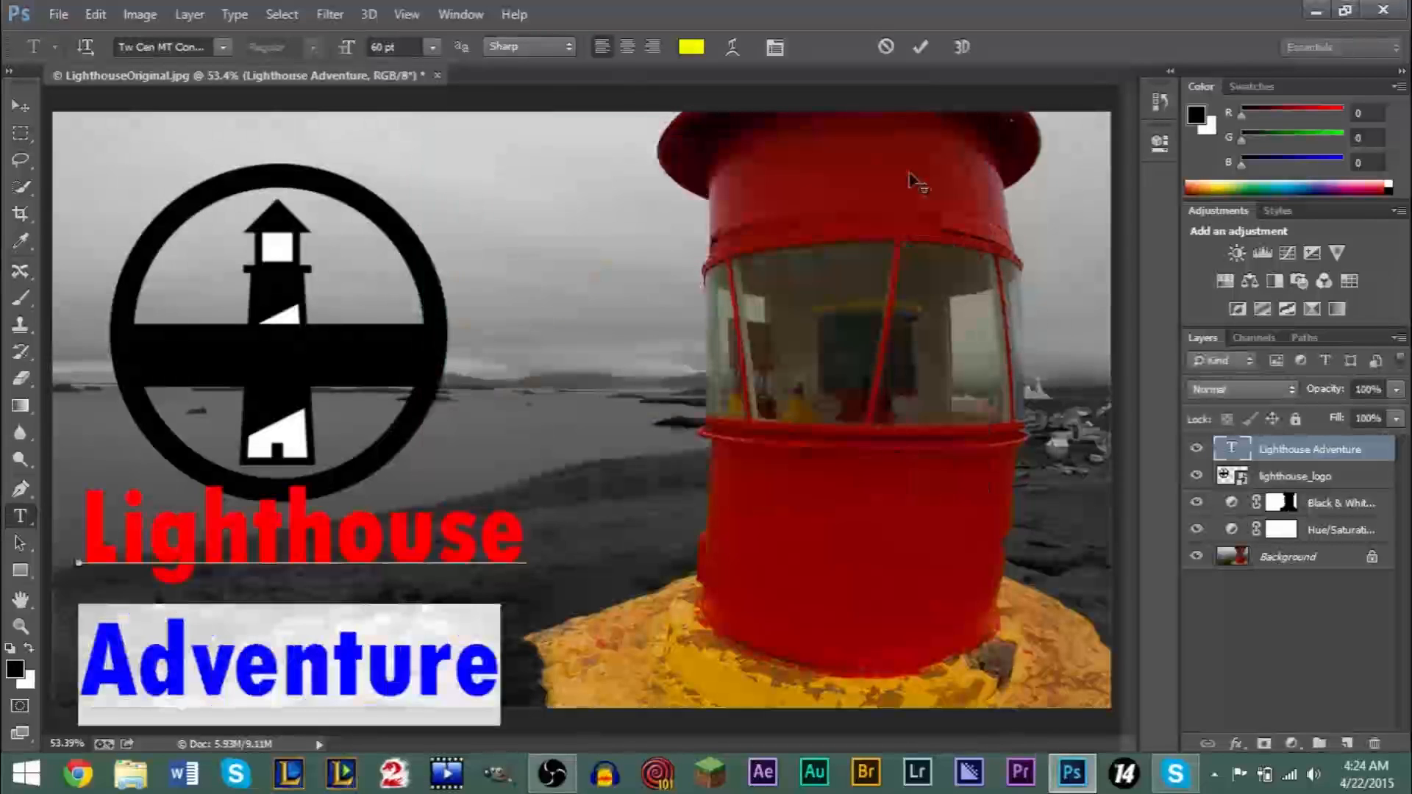
left_click(392, 559)
left_click(1303, 566)
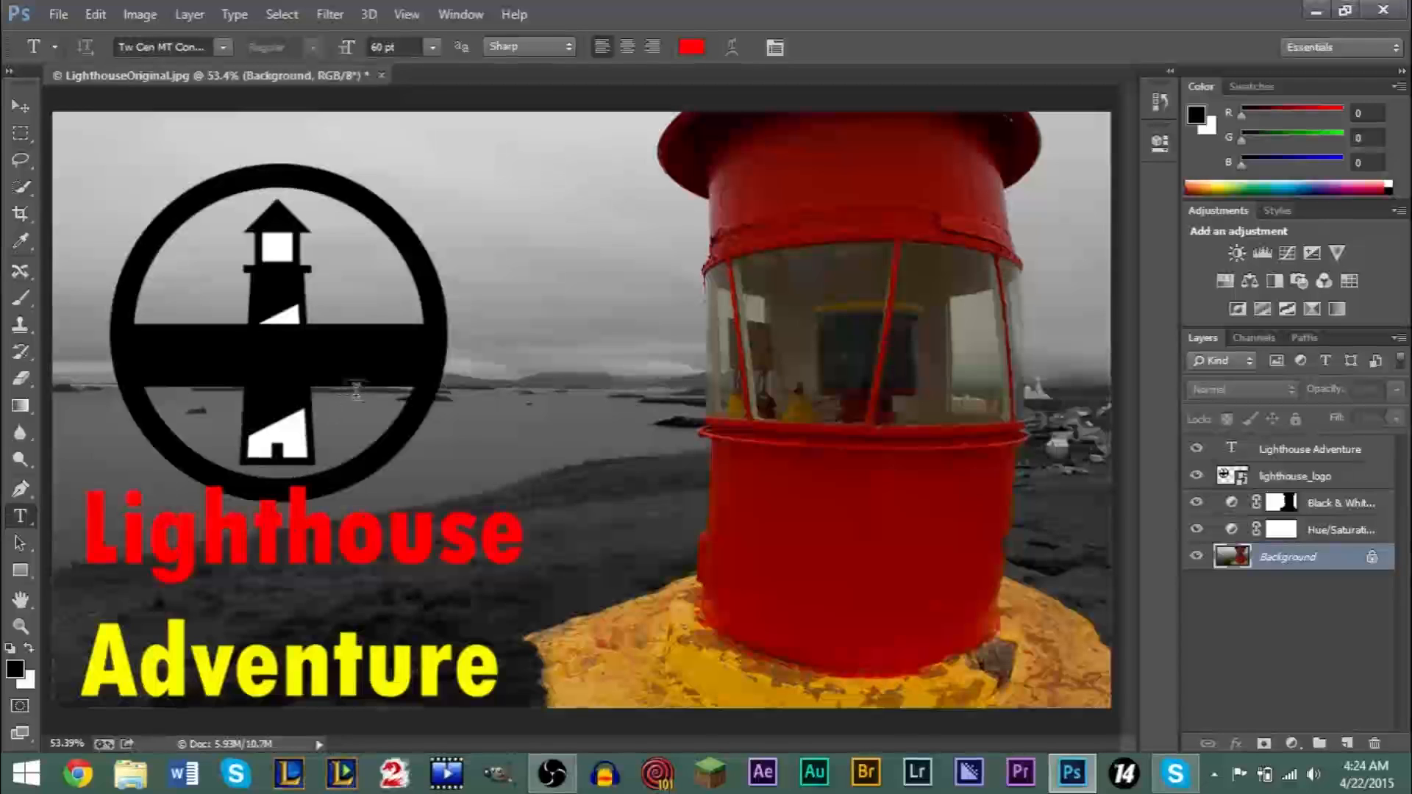
- Go through the layers from the Lighthouse Adventure text down to Hue/Saturation, and turn the Hue/Saturation adjustment off and on to compare its effect
left_click(1334, 453)
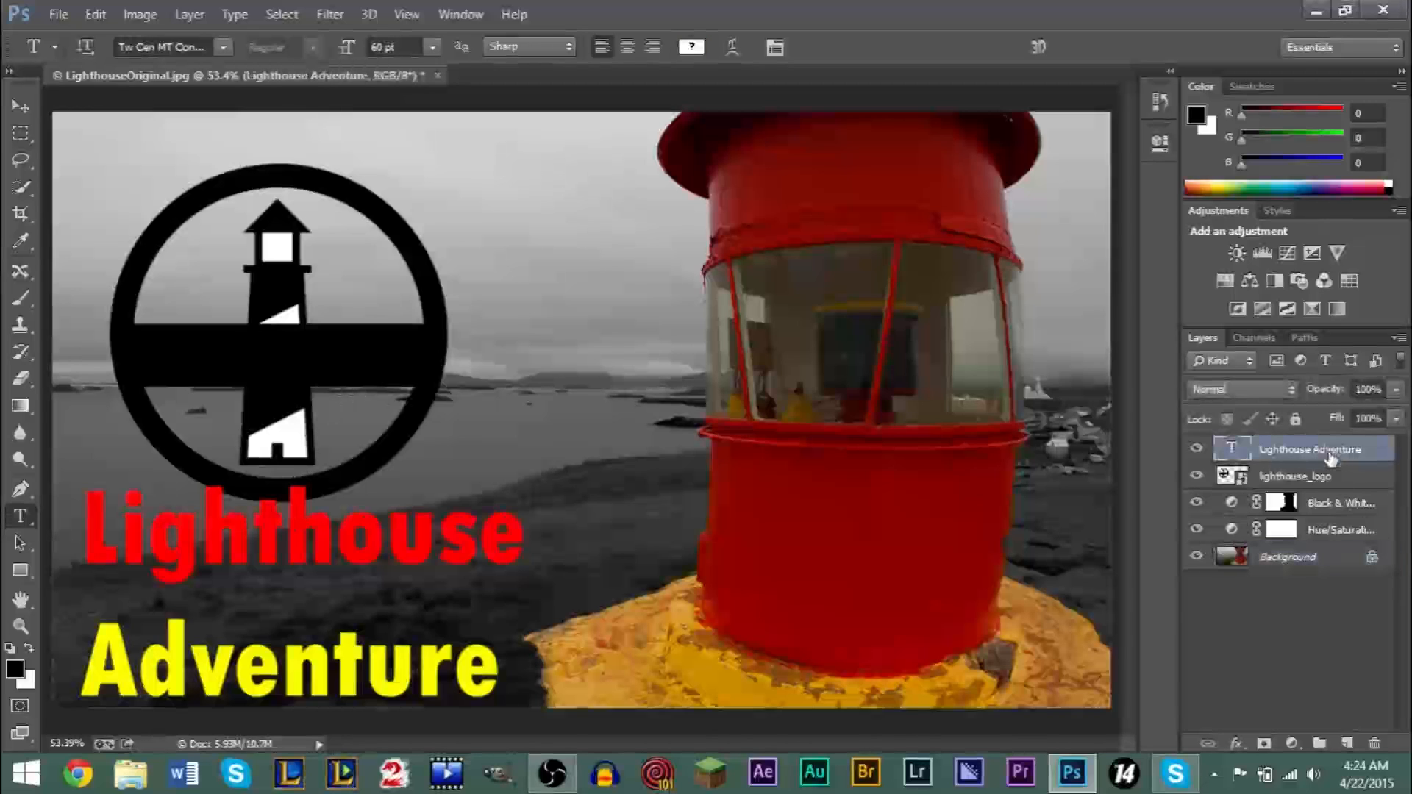
left_click(1314, 478)
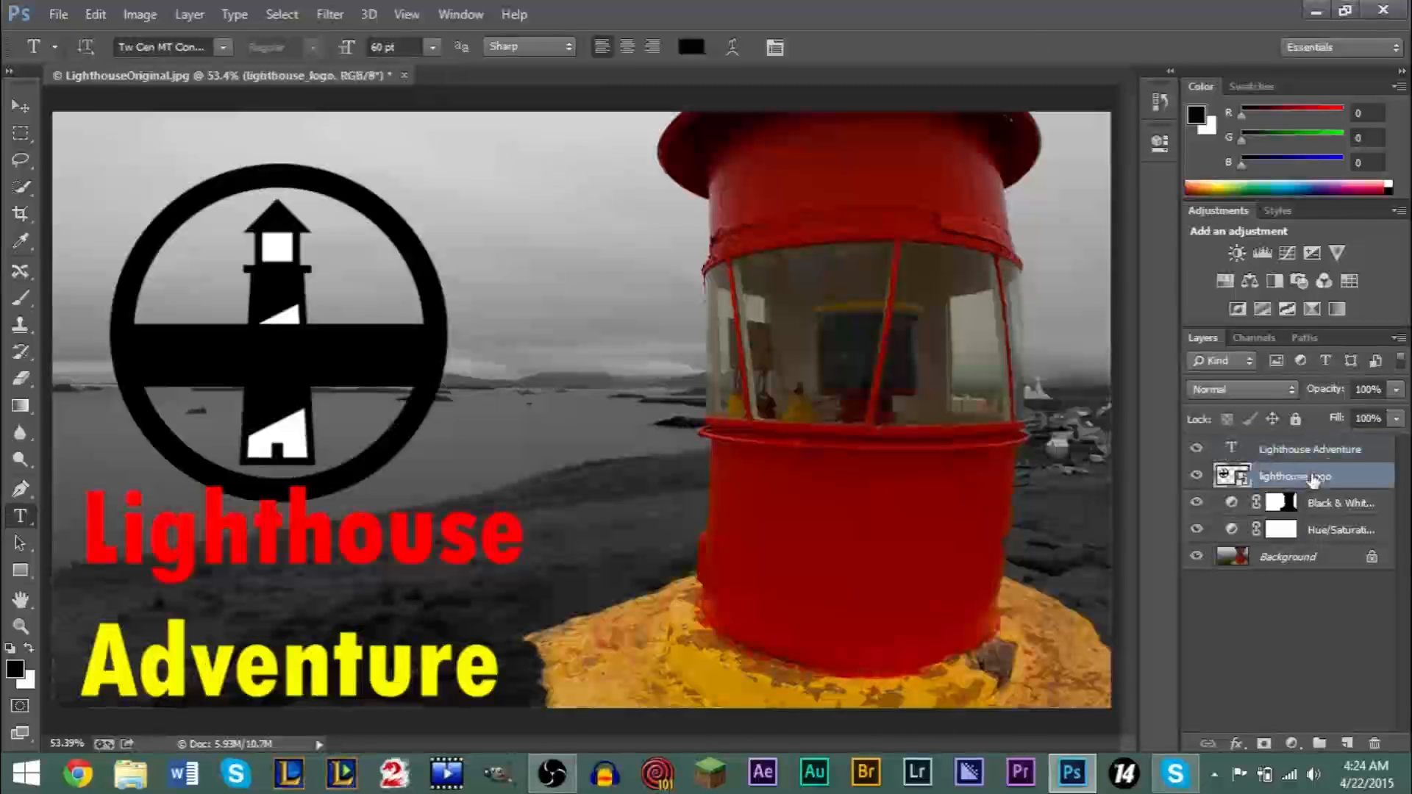
left_click(1316, 506)
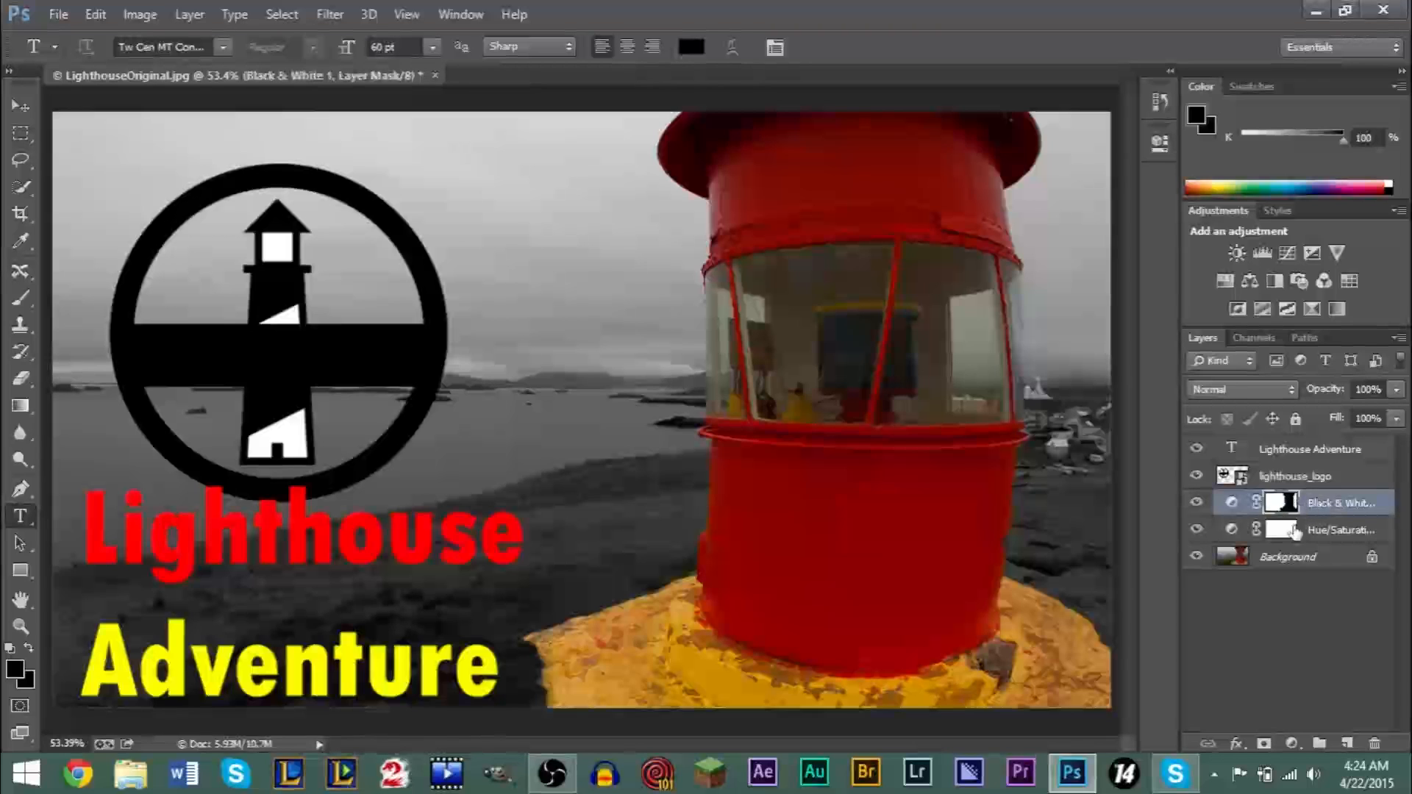
left_click(1253, 530)
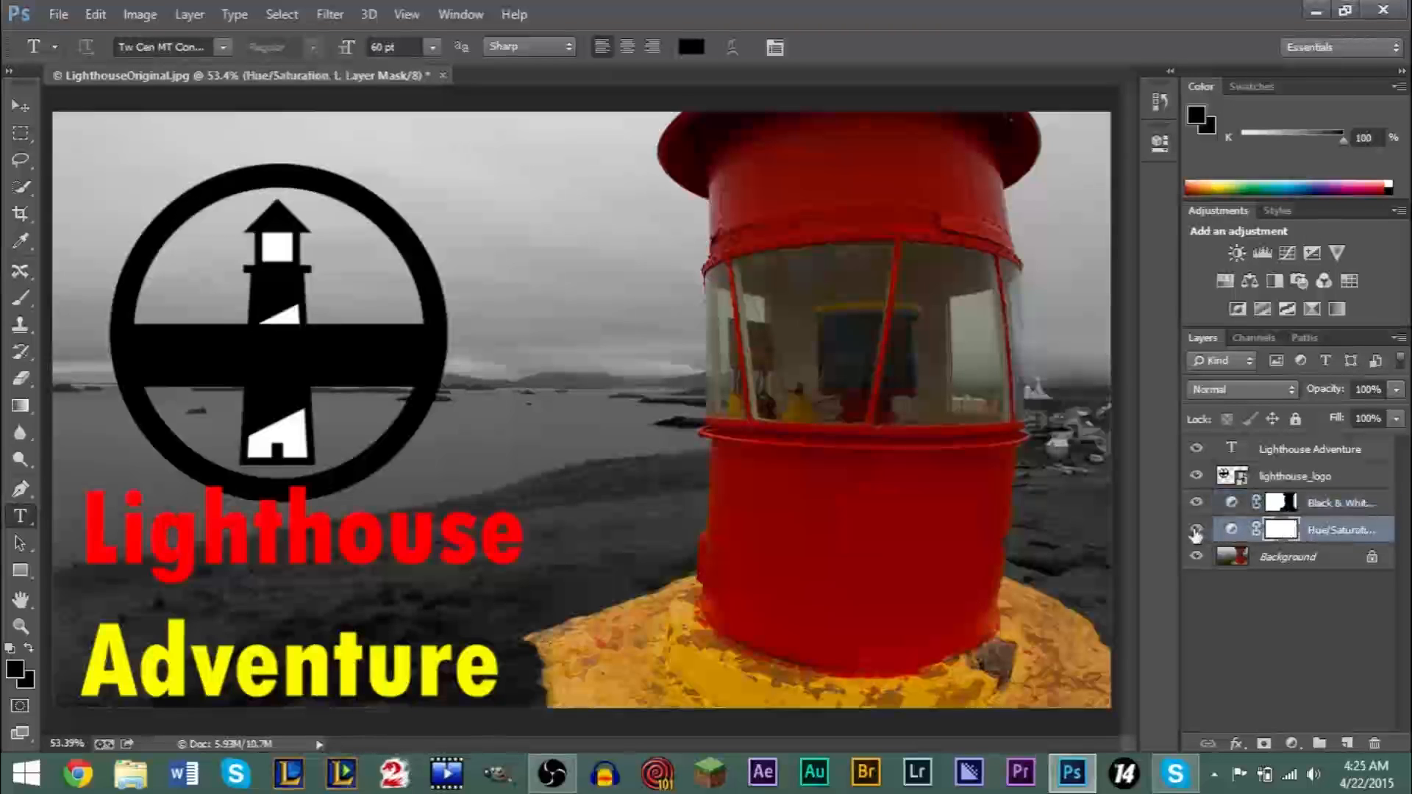
left_click(1195, 531)
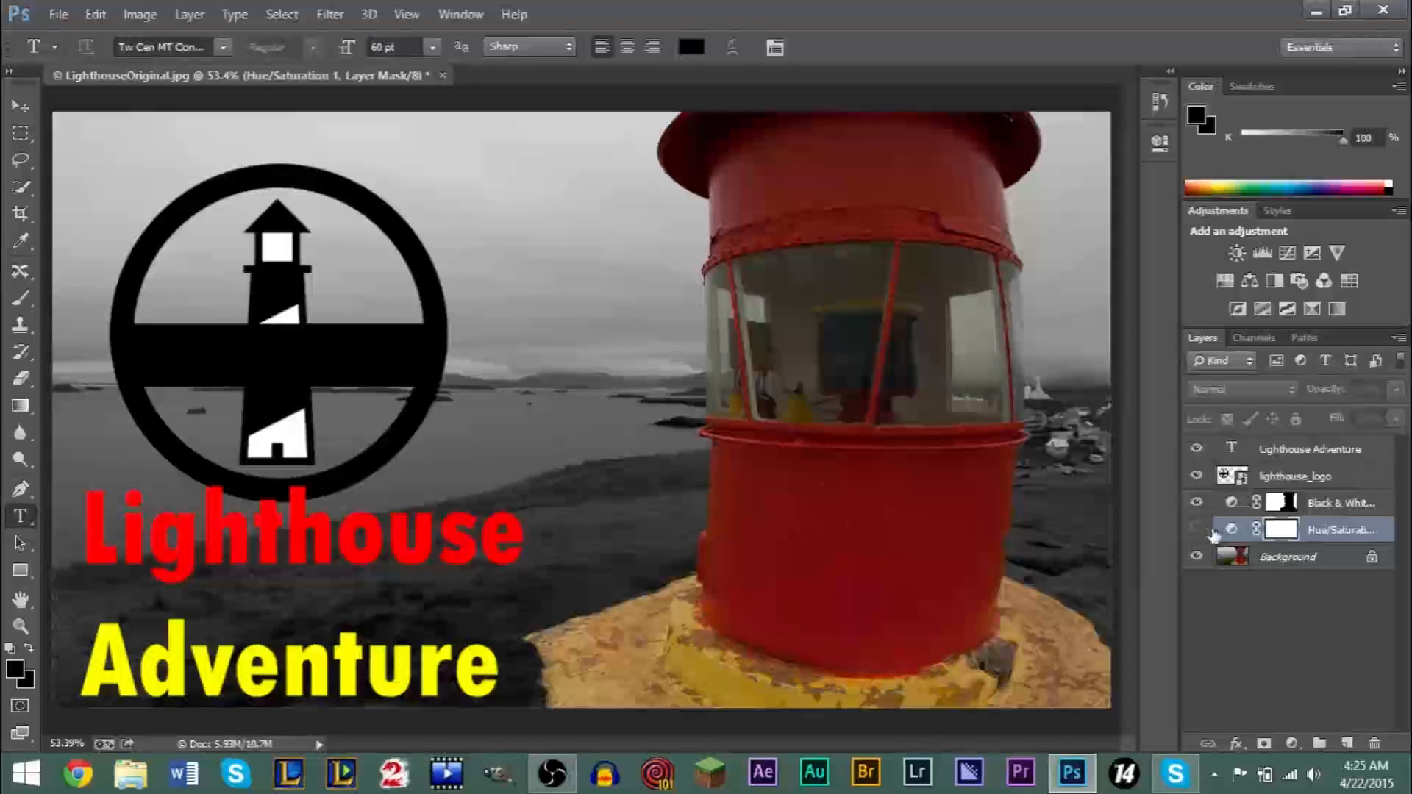
left_click(1197, 530)
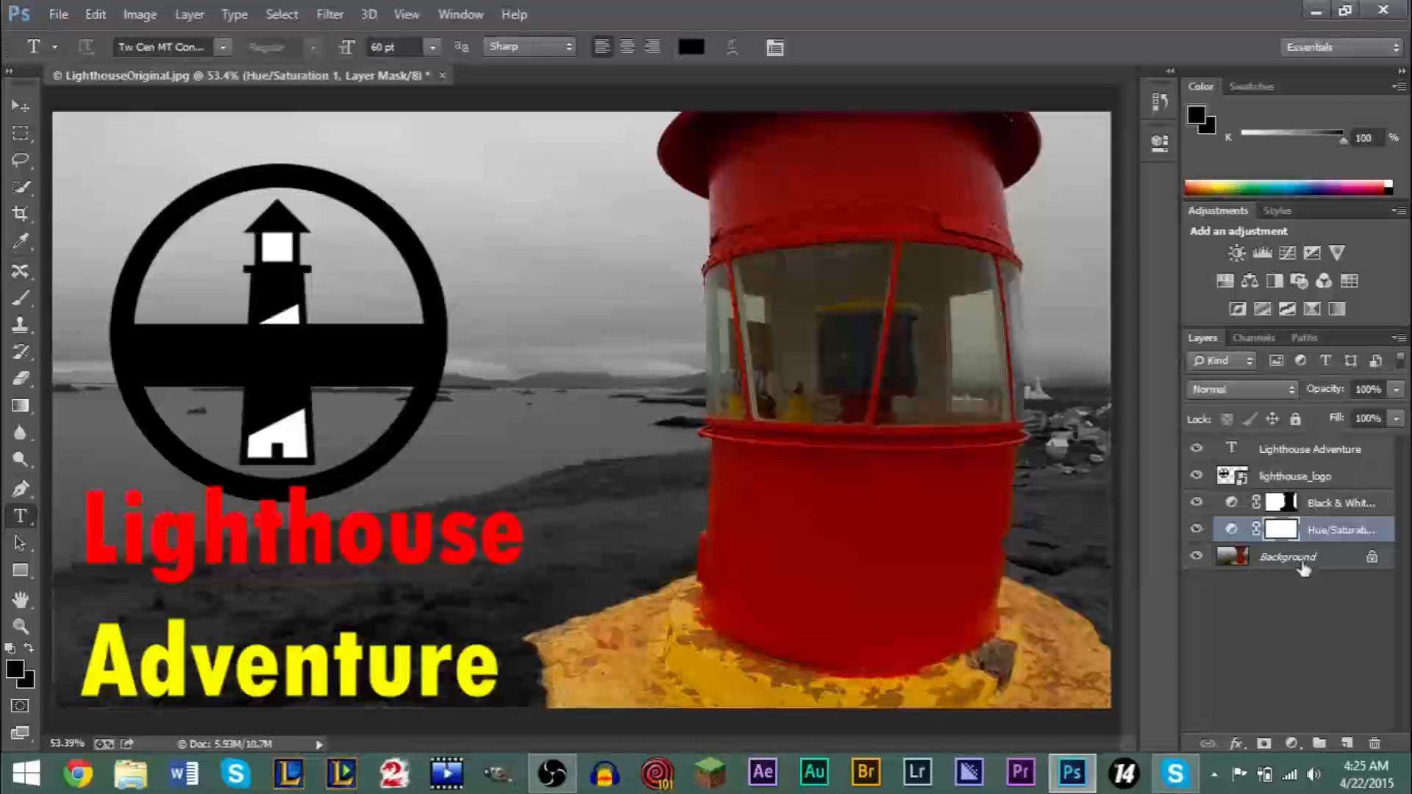
- Hide and show the Background layer to check what it contributes, and select the Black & White adjustment layer
left_click(1300, 562)
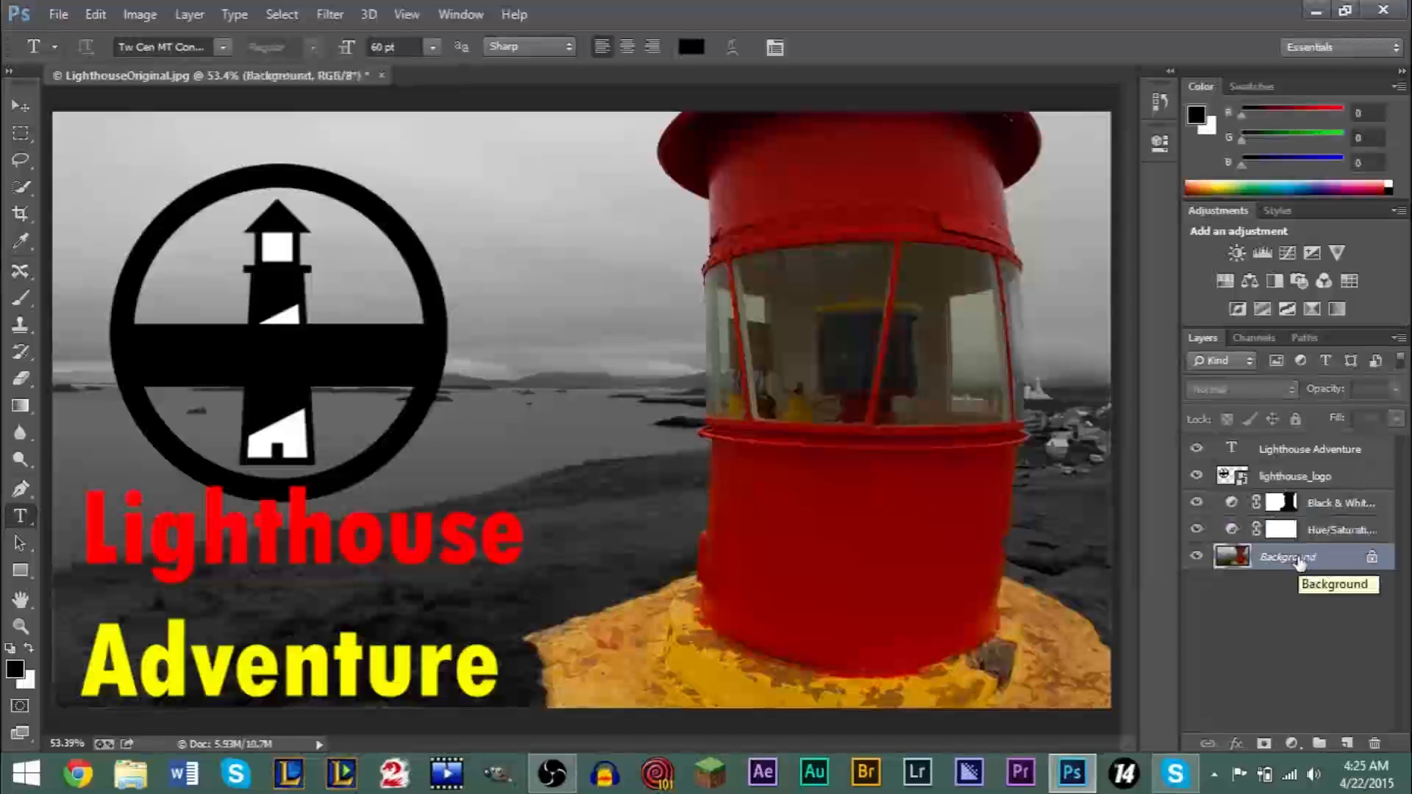
left_click(1197, 557)
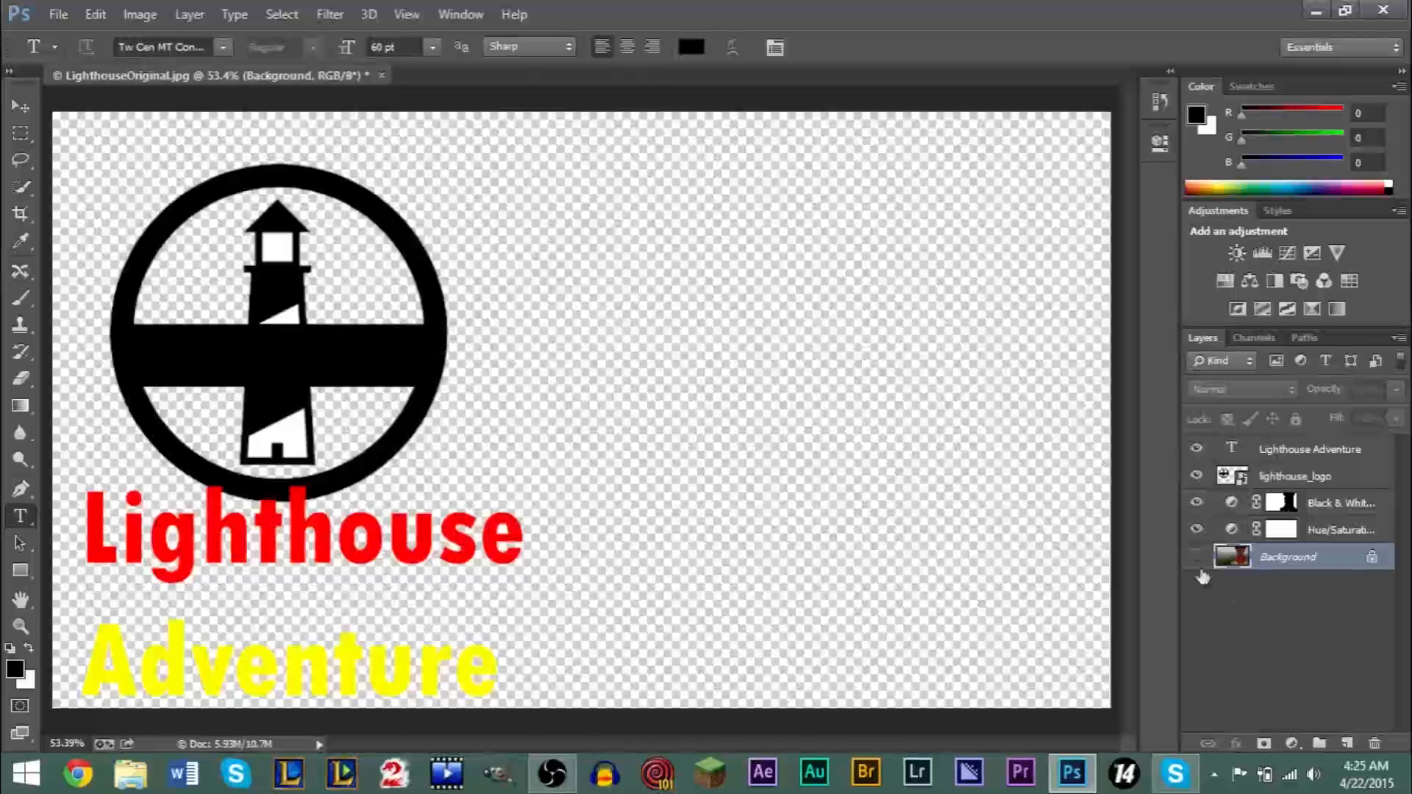
left_click(1195, 559)
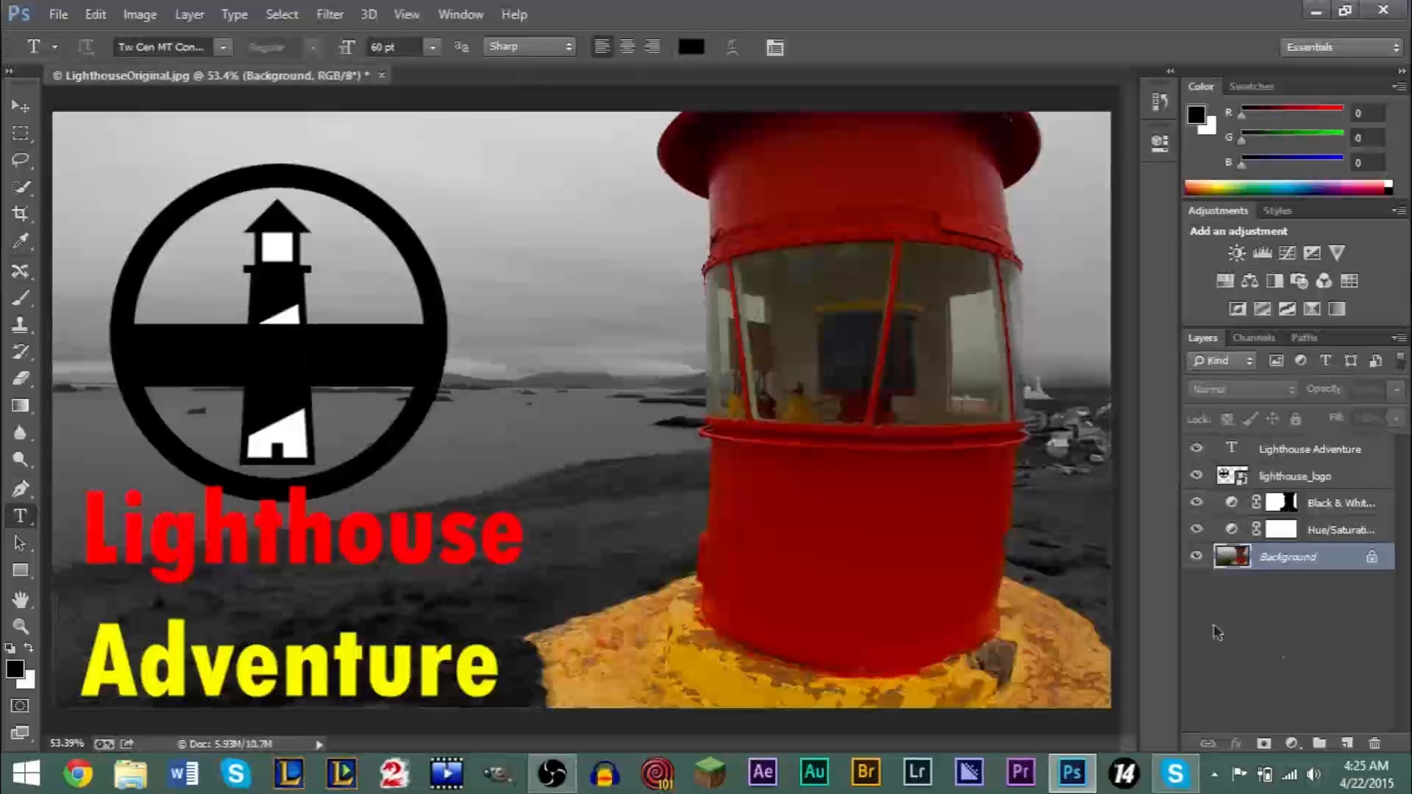
left_click(1331, 528)
left_click(1330, 507)
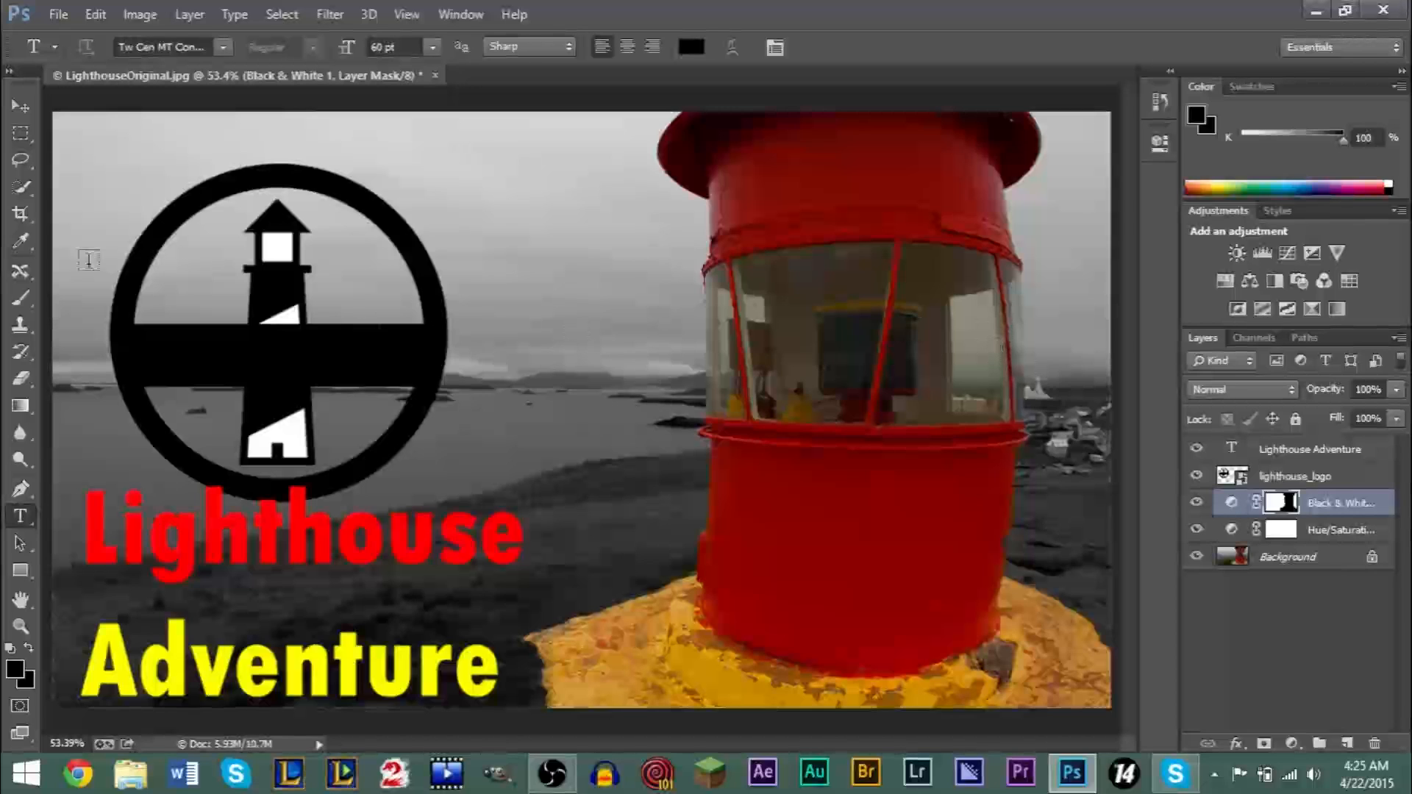
- Save the layered document in Photoshop format as LighthouseEdited.psd in the Pictures folder, with Maximize Compatibility on
left_click(57, 15)
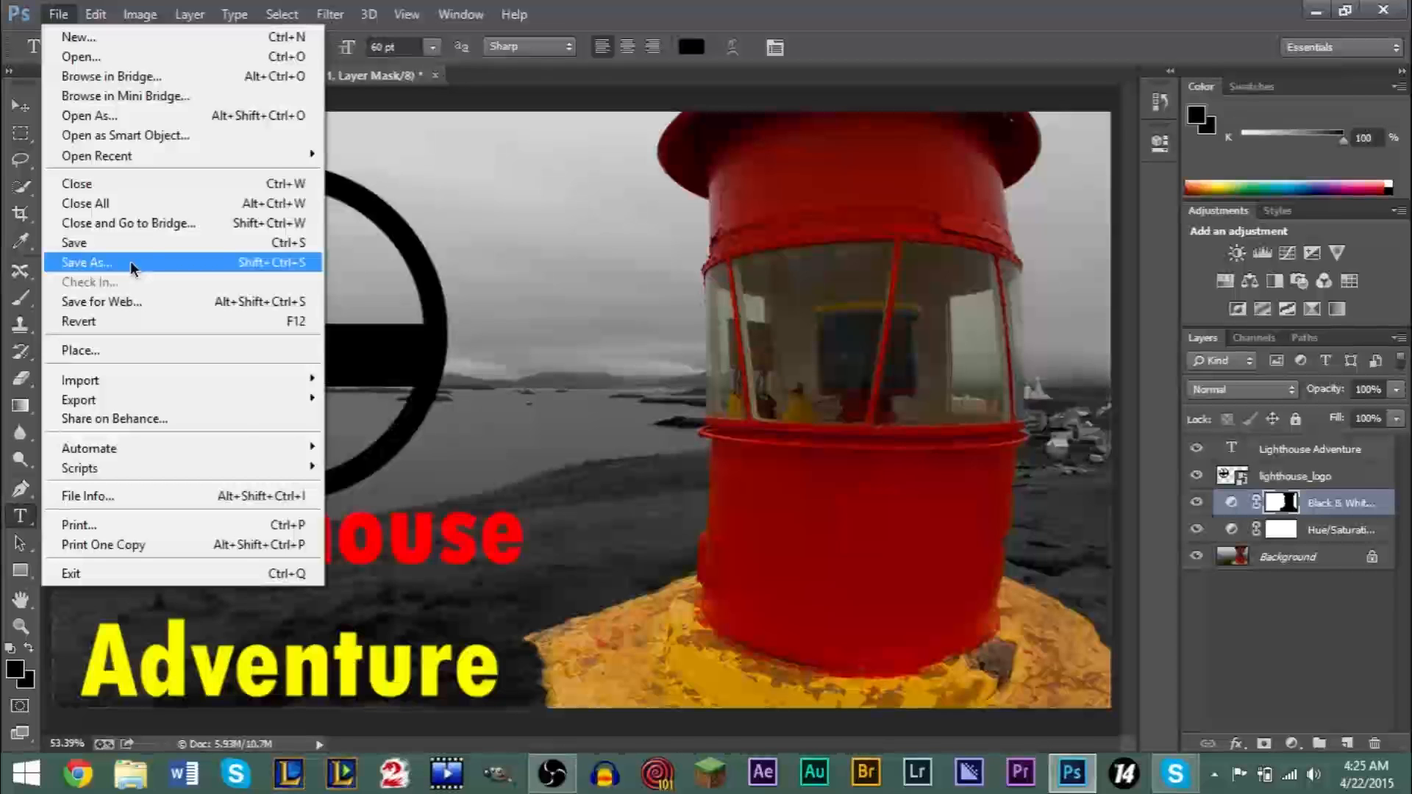
left_click(132, 266)
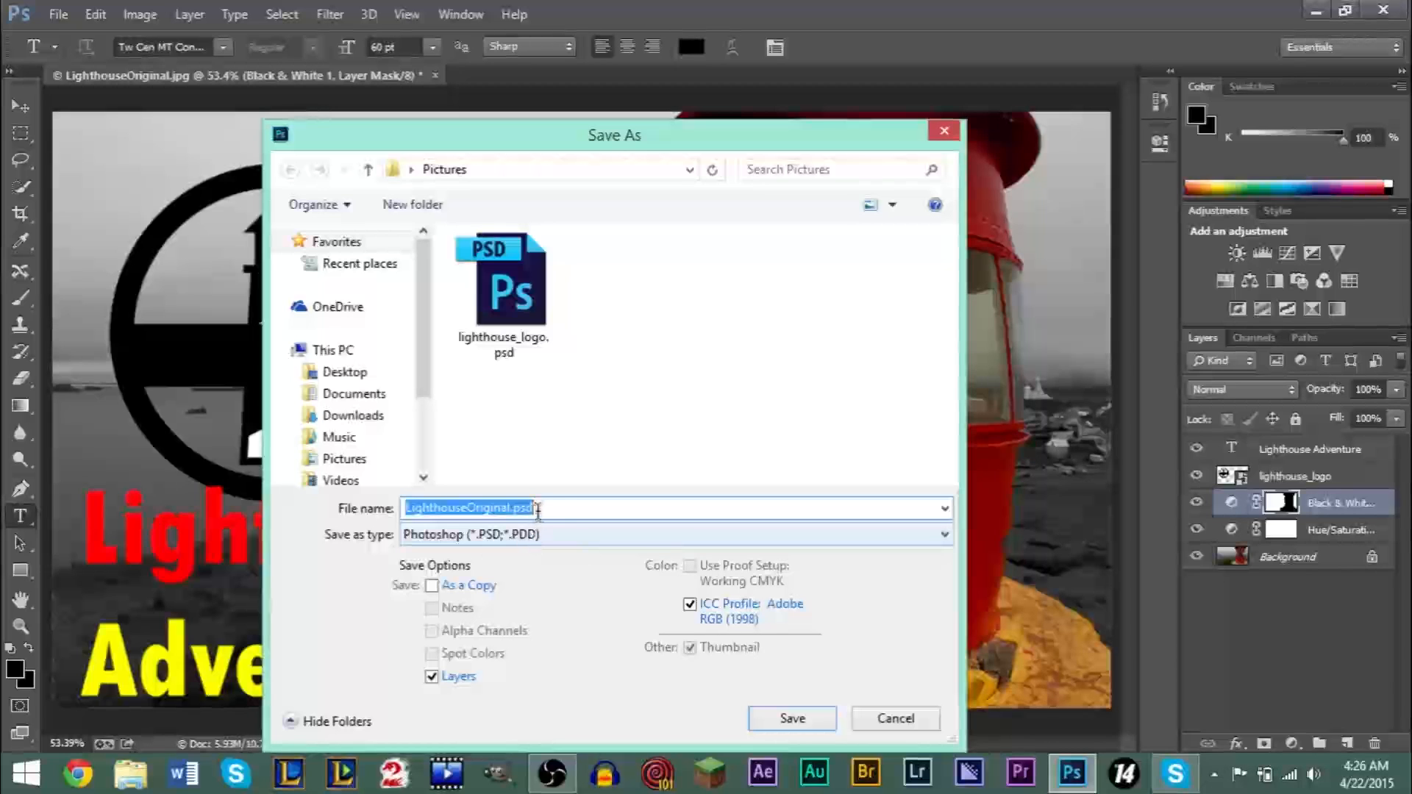
left_click(565, 507)
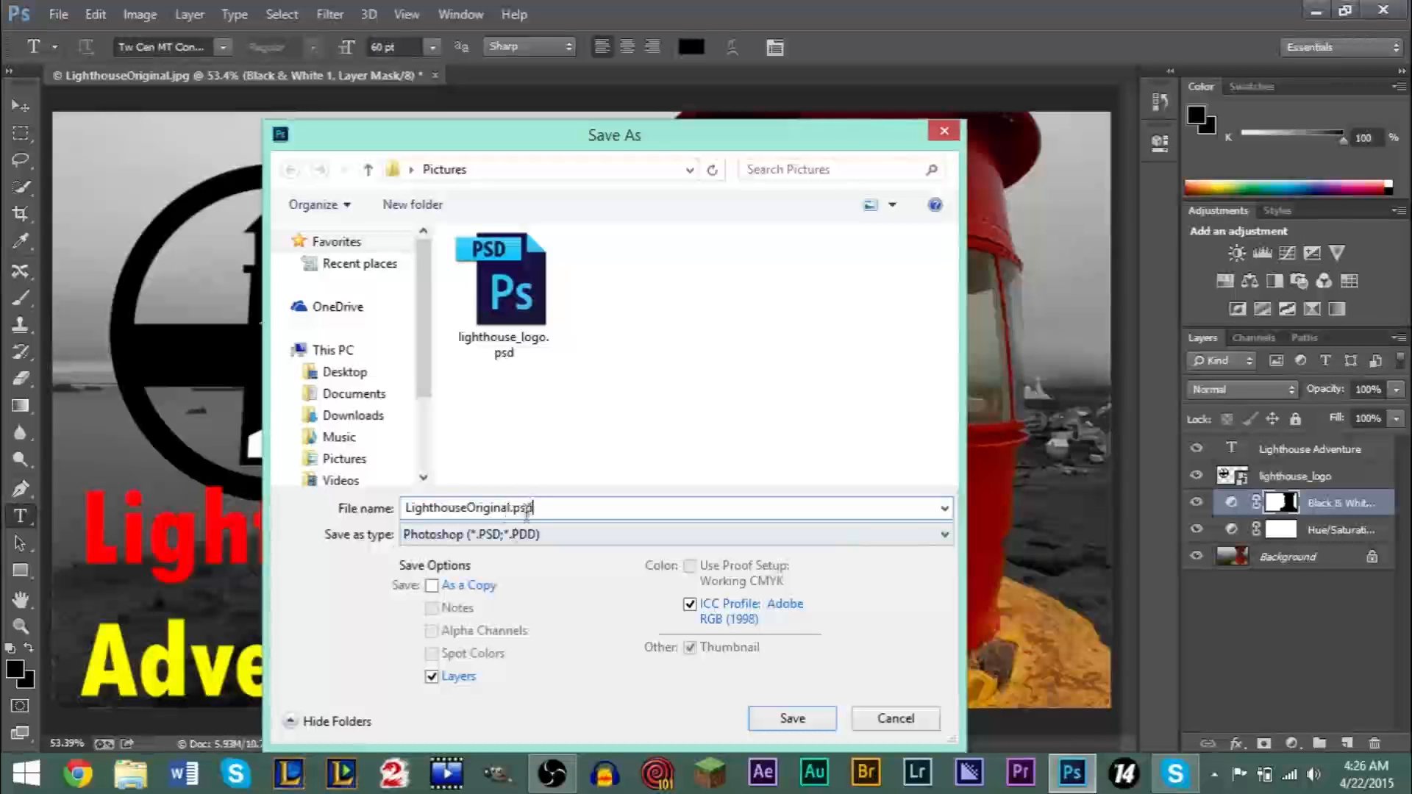
left_click(509, 505)
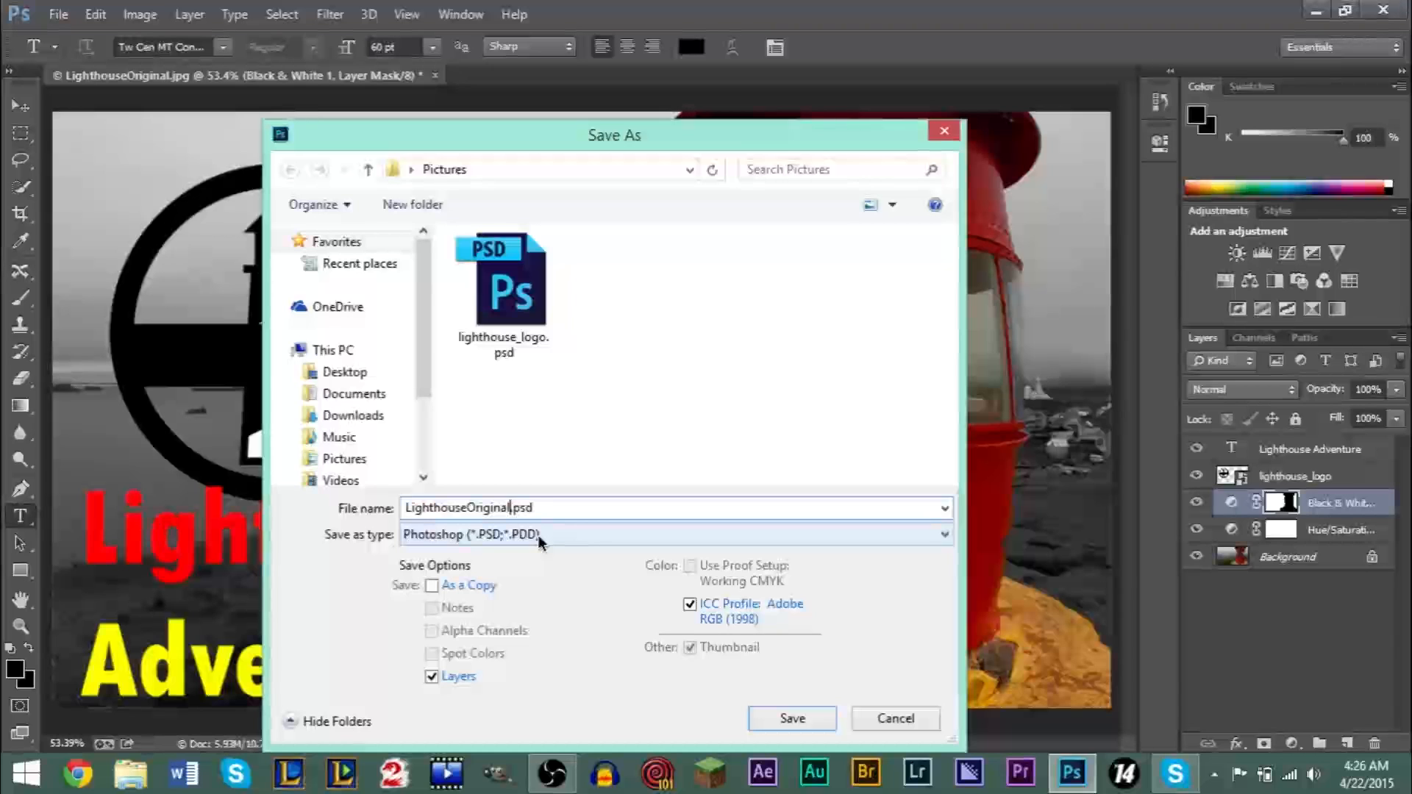
key("BackSpace")
key("BackSpace")
key("BackSpace")
key("BackSpace")
type("Edited")
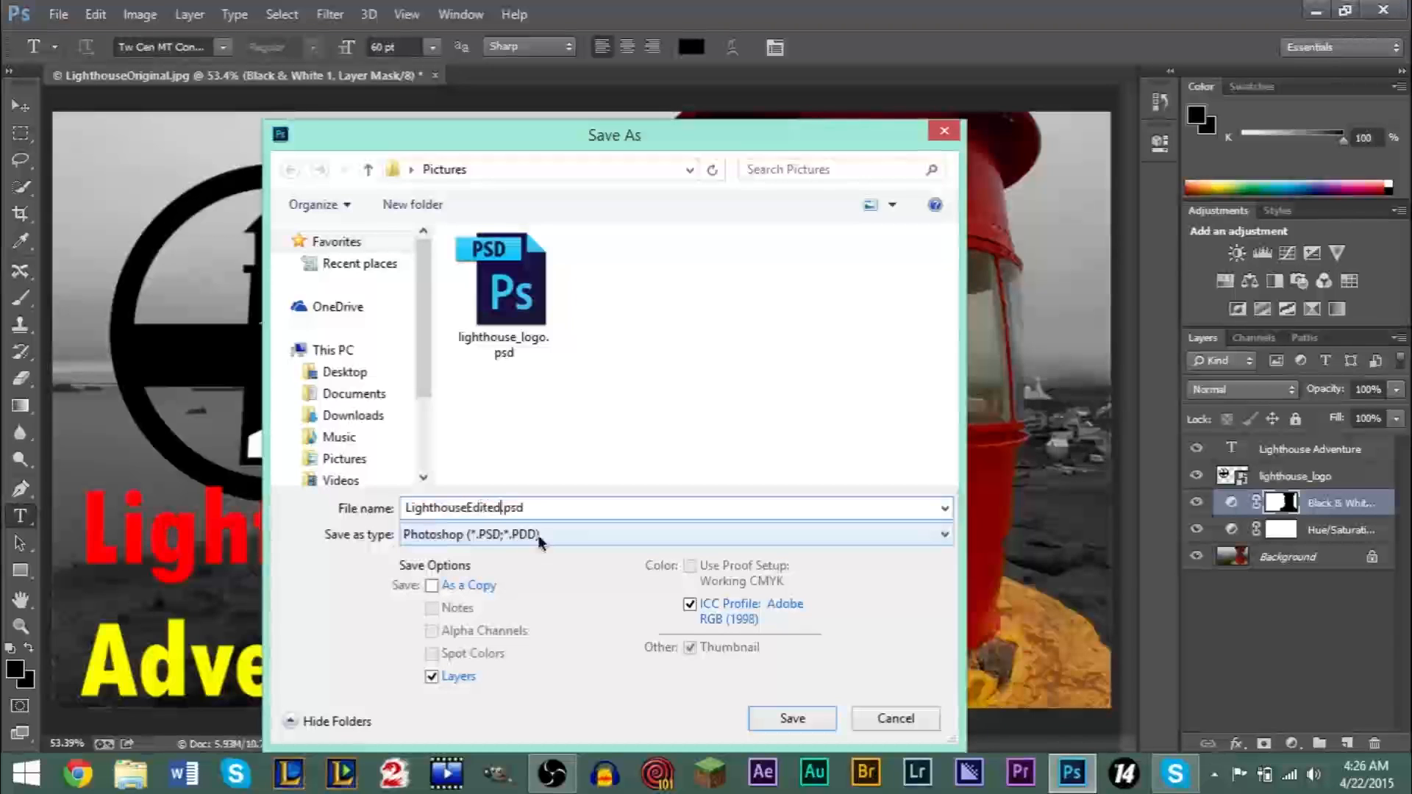
left_click(769, 715)
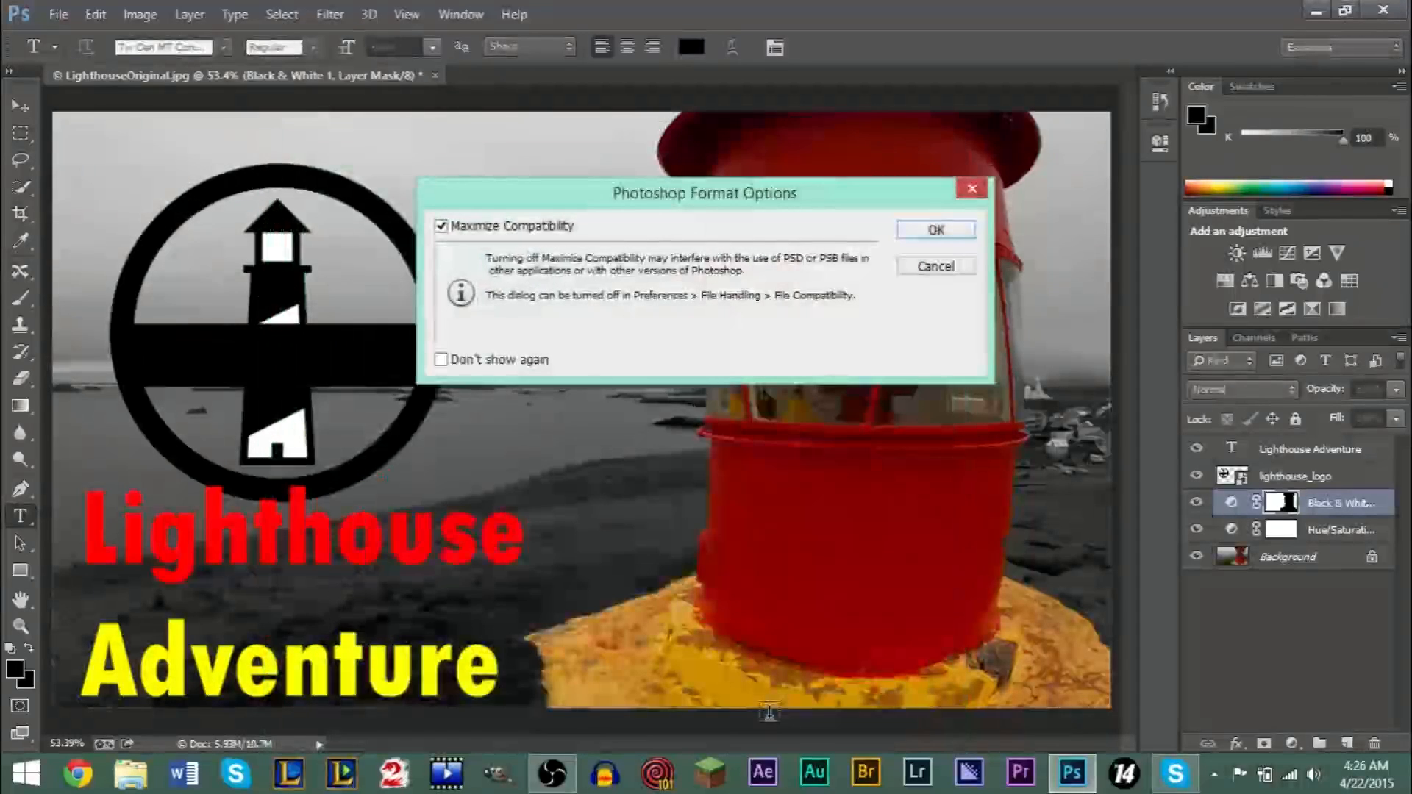
left_click(932, 231)
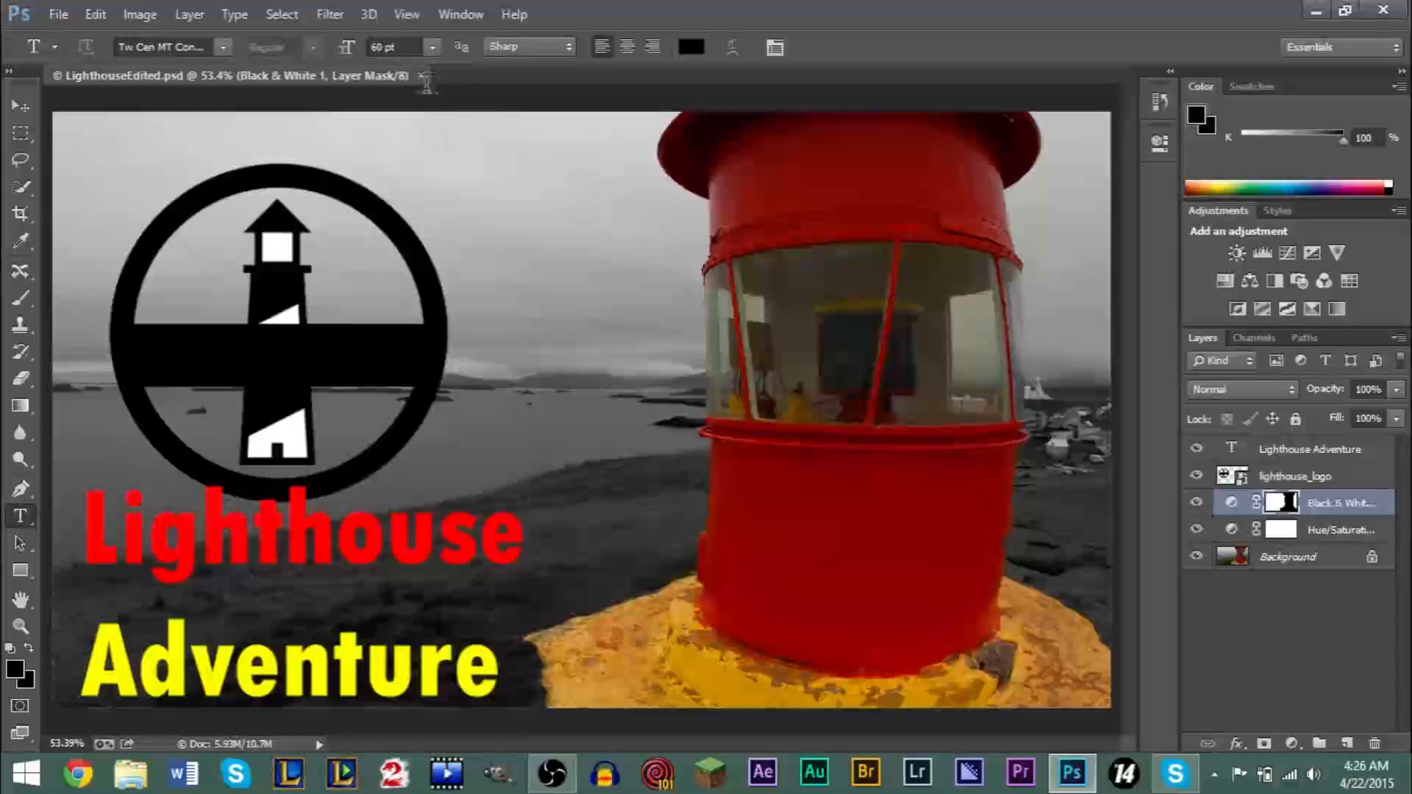
- Close the document and reopen LighthouseEdited.psd from the Pictures folder
left_click(423, 78)
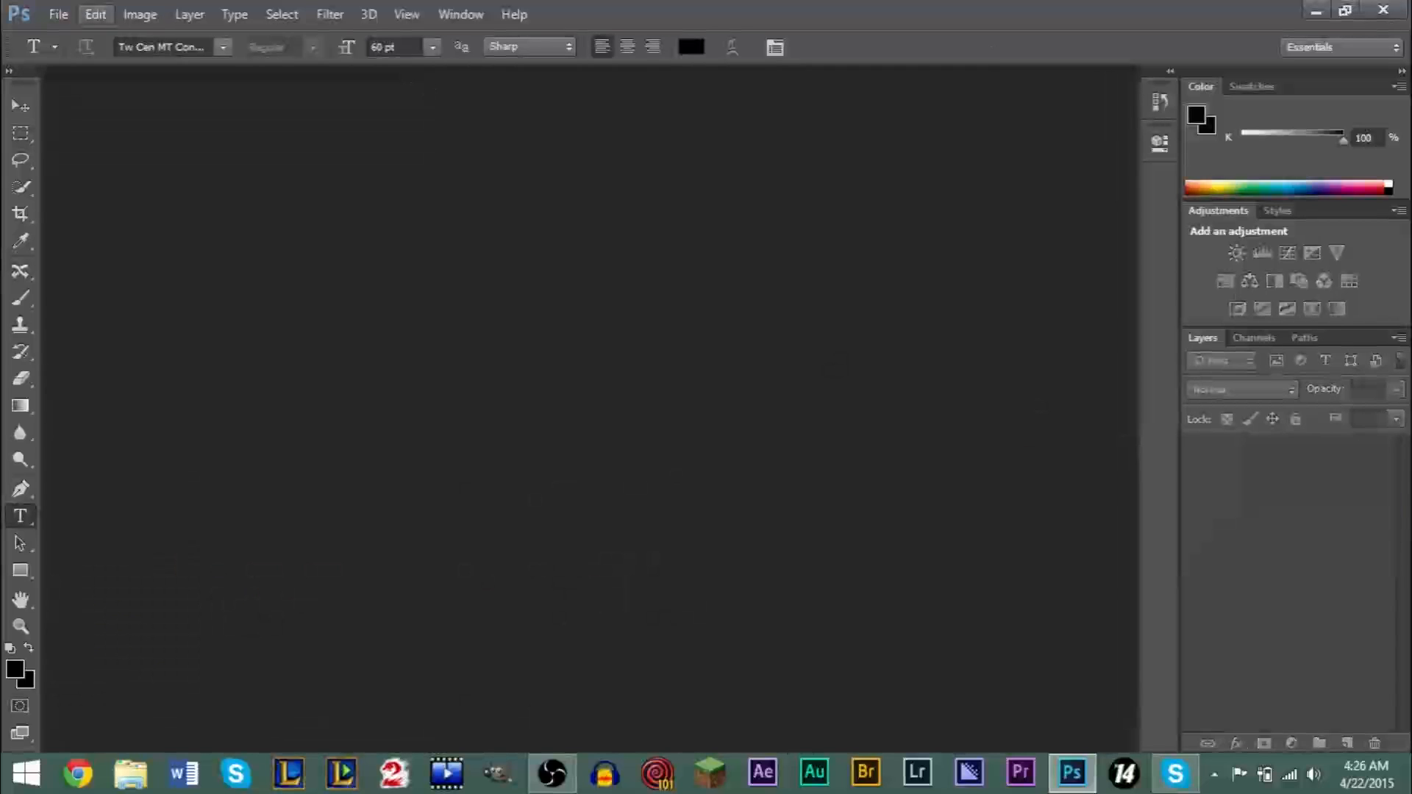
left_click(68, 12)
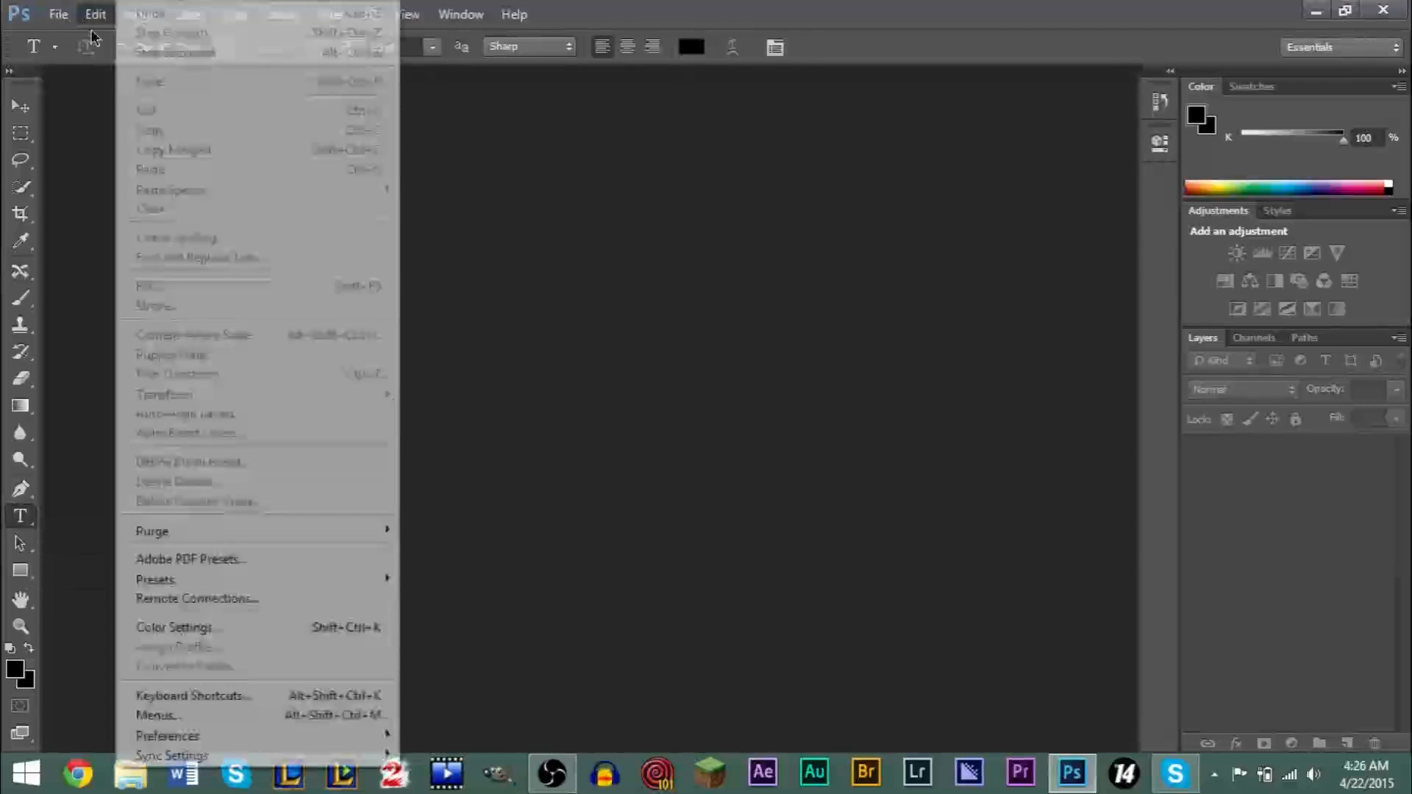
left_click(70, 56)
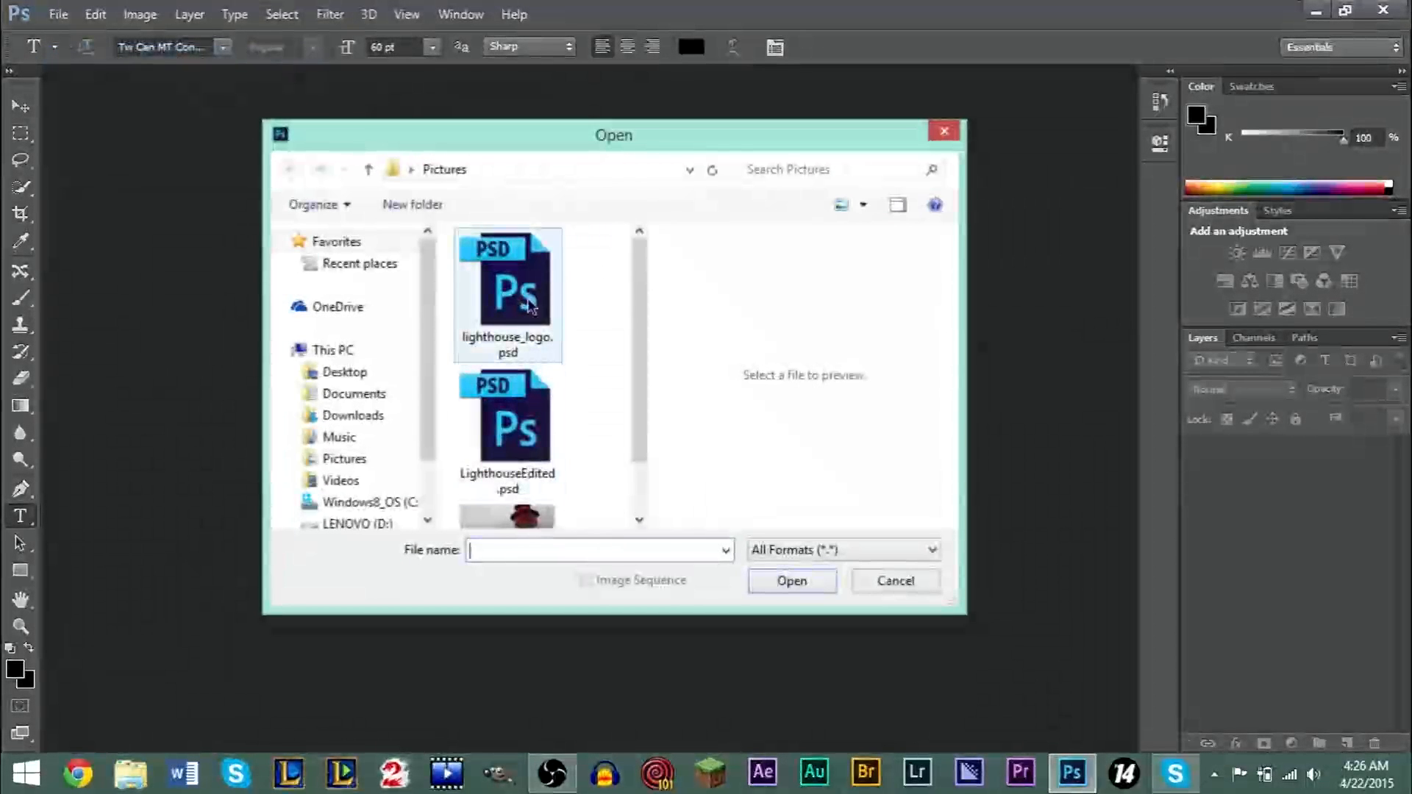
double_click(523, 439)
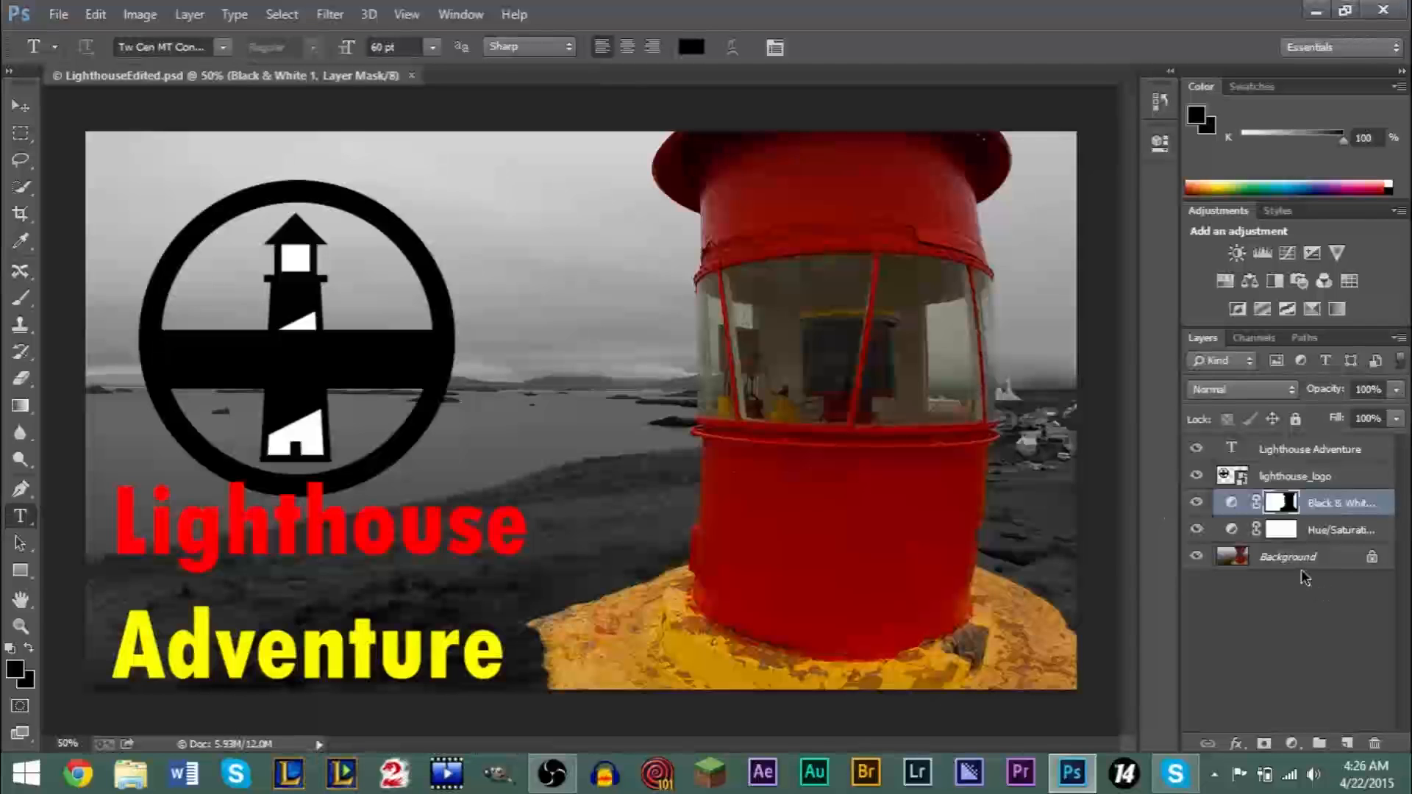
- Check that the reopened file's layers are still separate by hiding and showing the lighthouse_logo and Black & White layers
left_click(1305, 578)
left_click(1302, 533)
left_click(1302, 501)
left_click(1197, 476)
left_click(1195, 502)
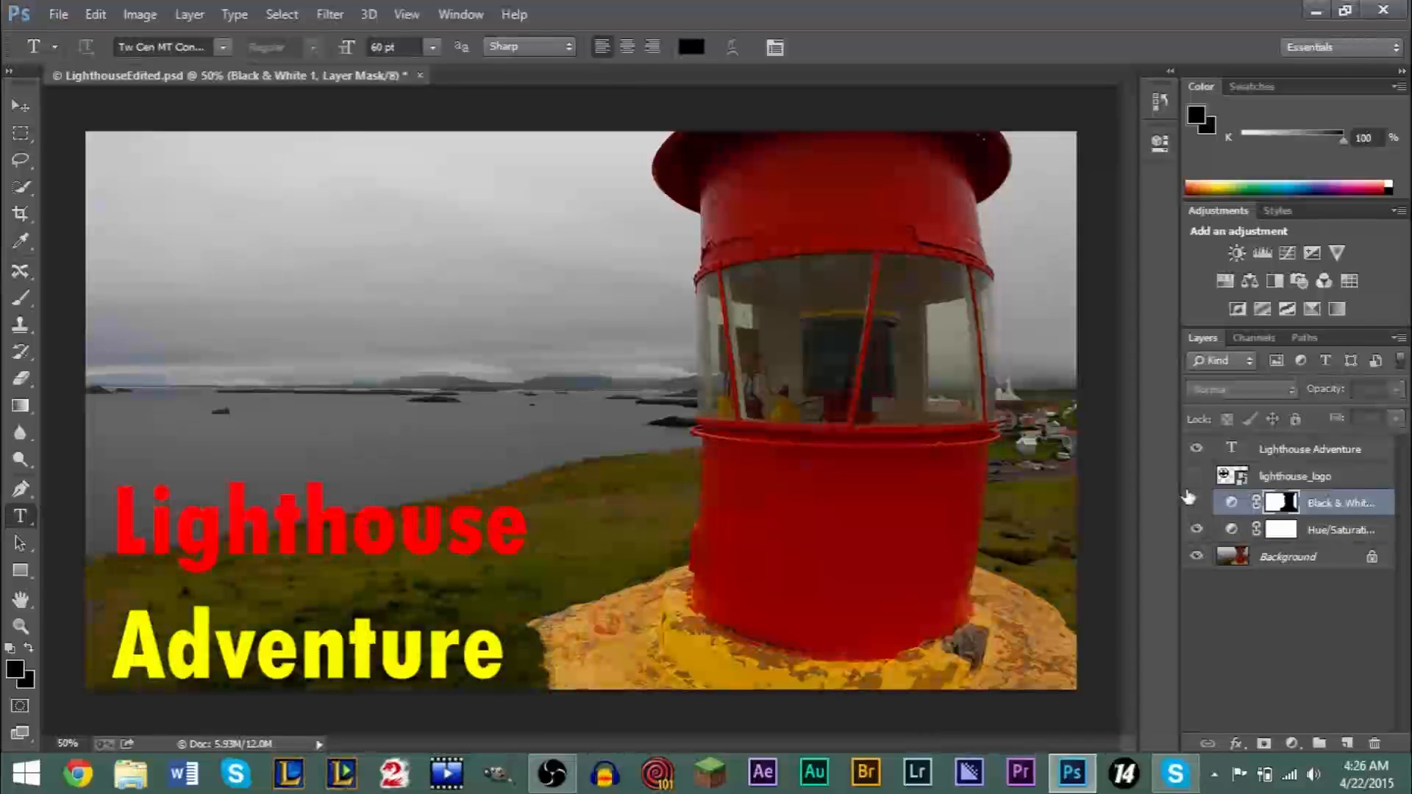
left_click(1196, 502)
left_click(1195, 475)
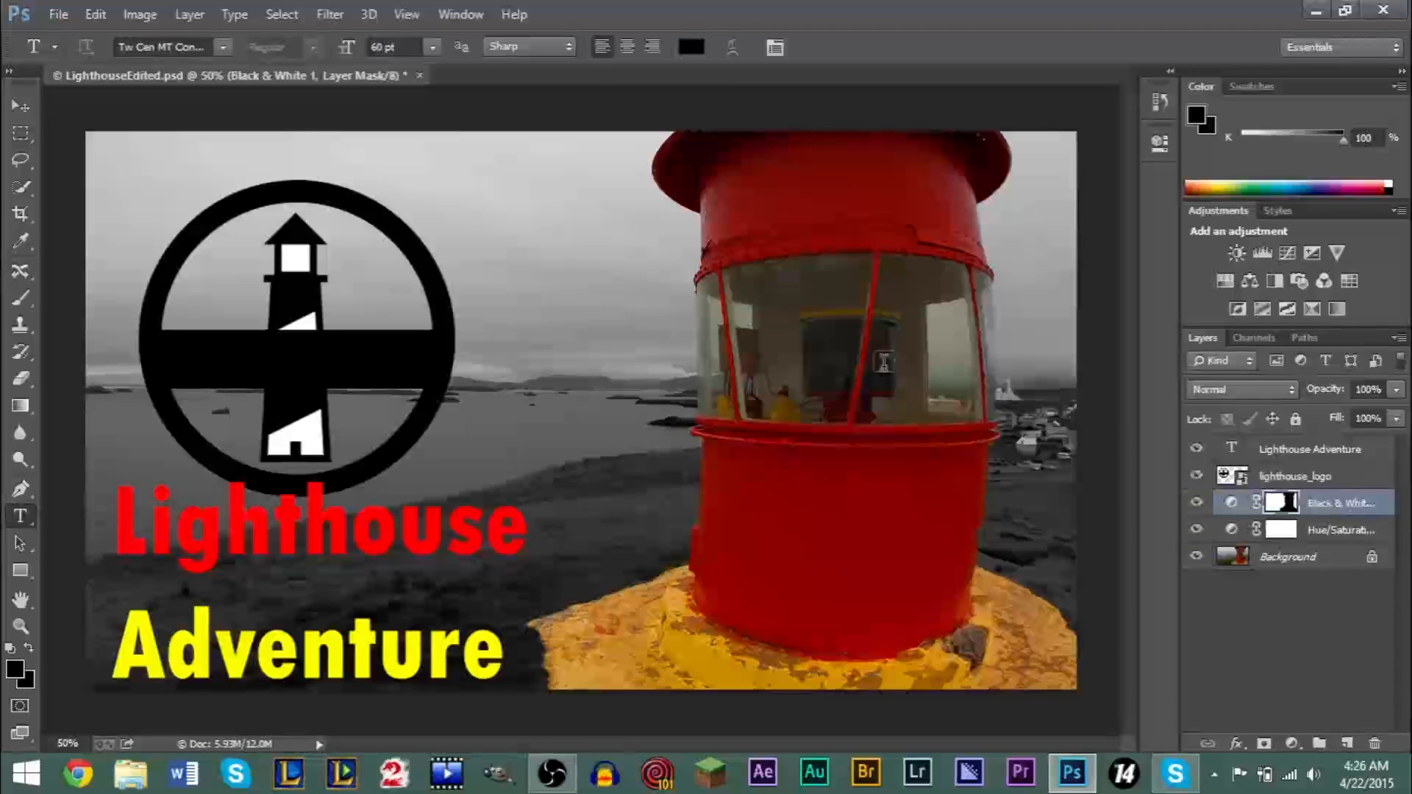
- Start a Save for Web export of the image and set its format to JPEG
left_click(58, 14)
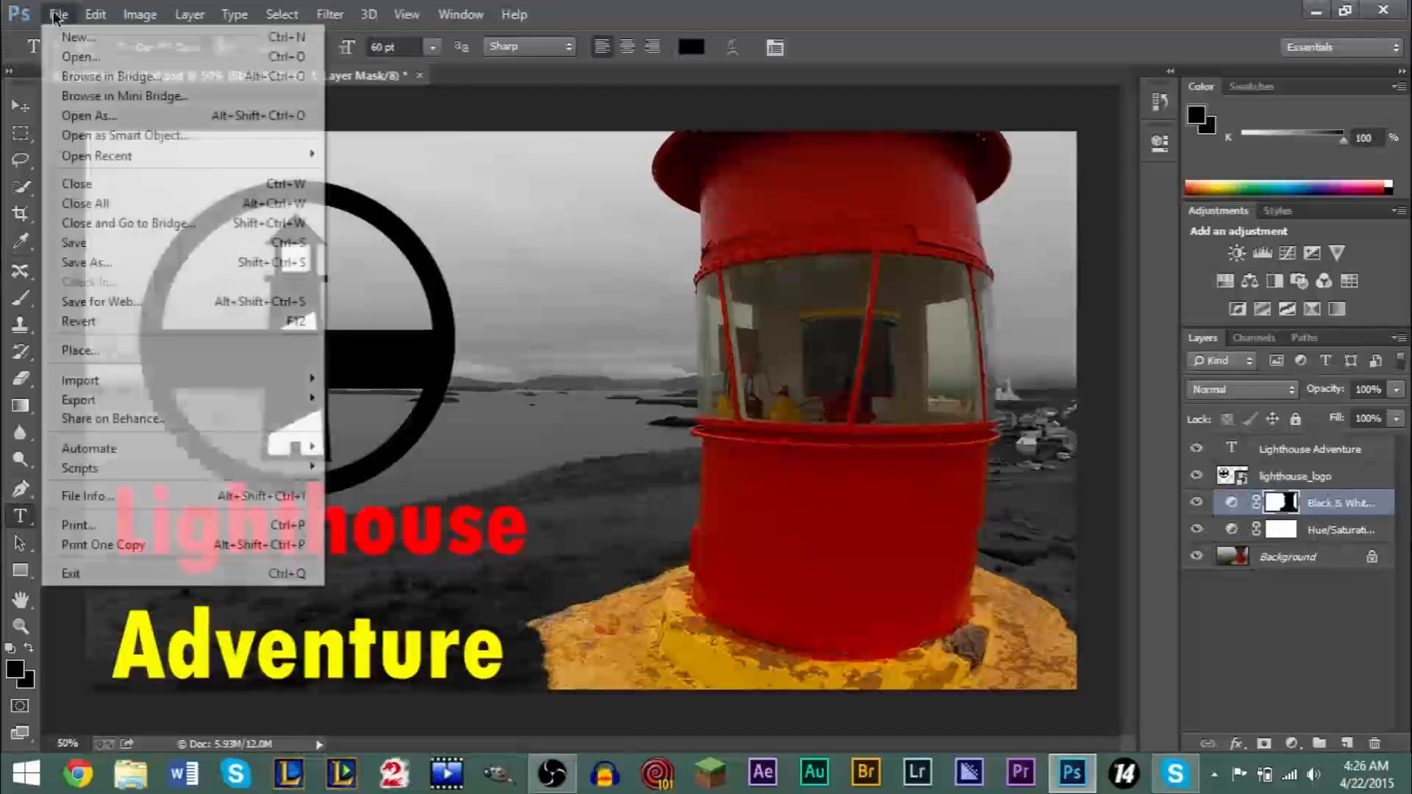
left_click(141, 301)
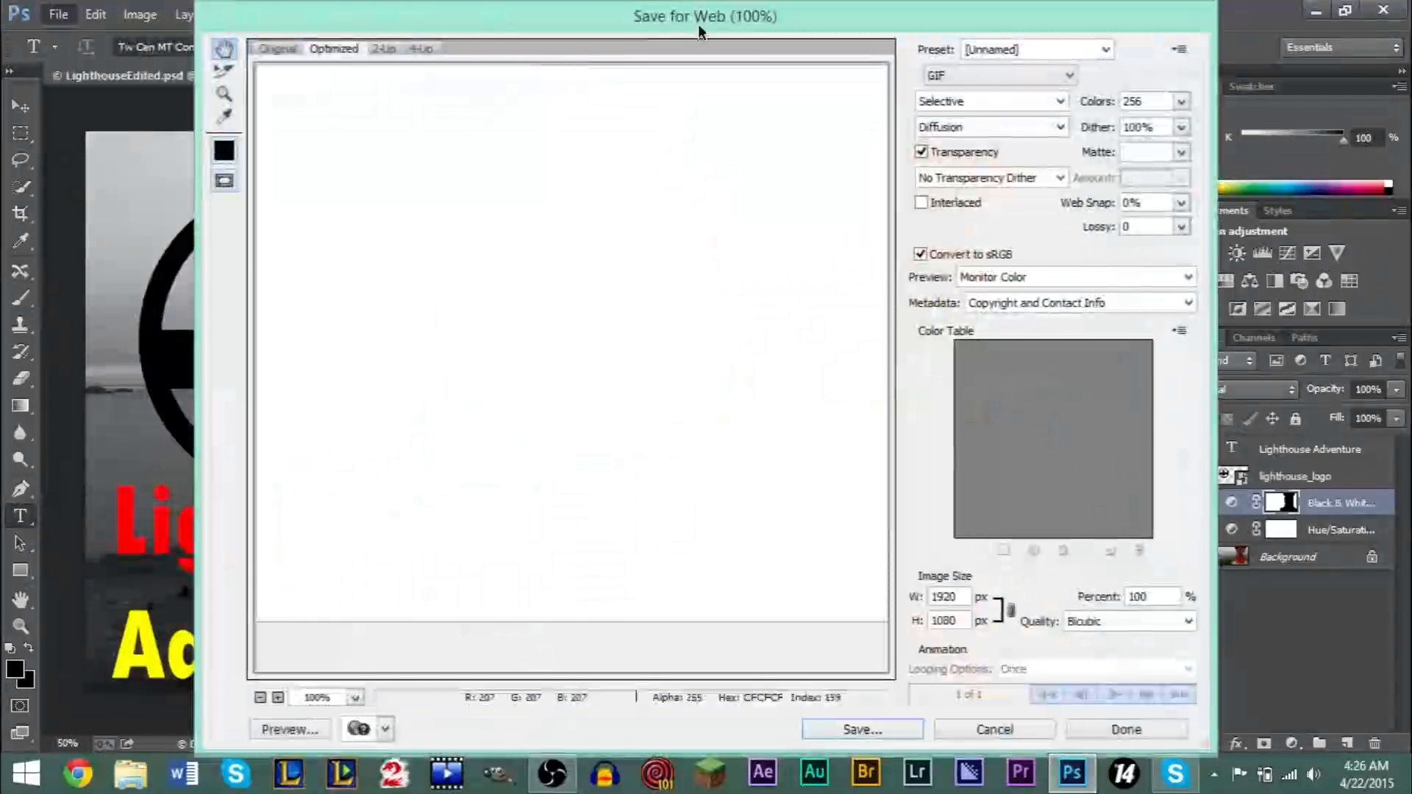
left_click_drag(698, 23, 581, 25)
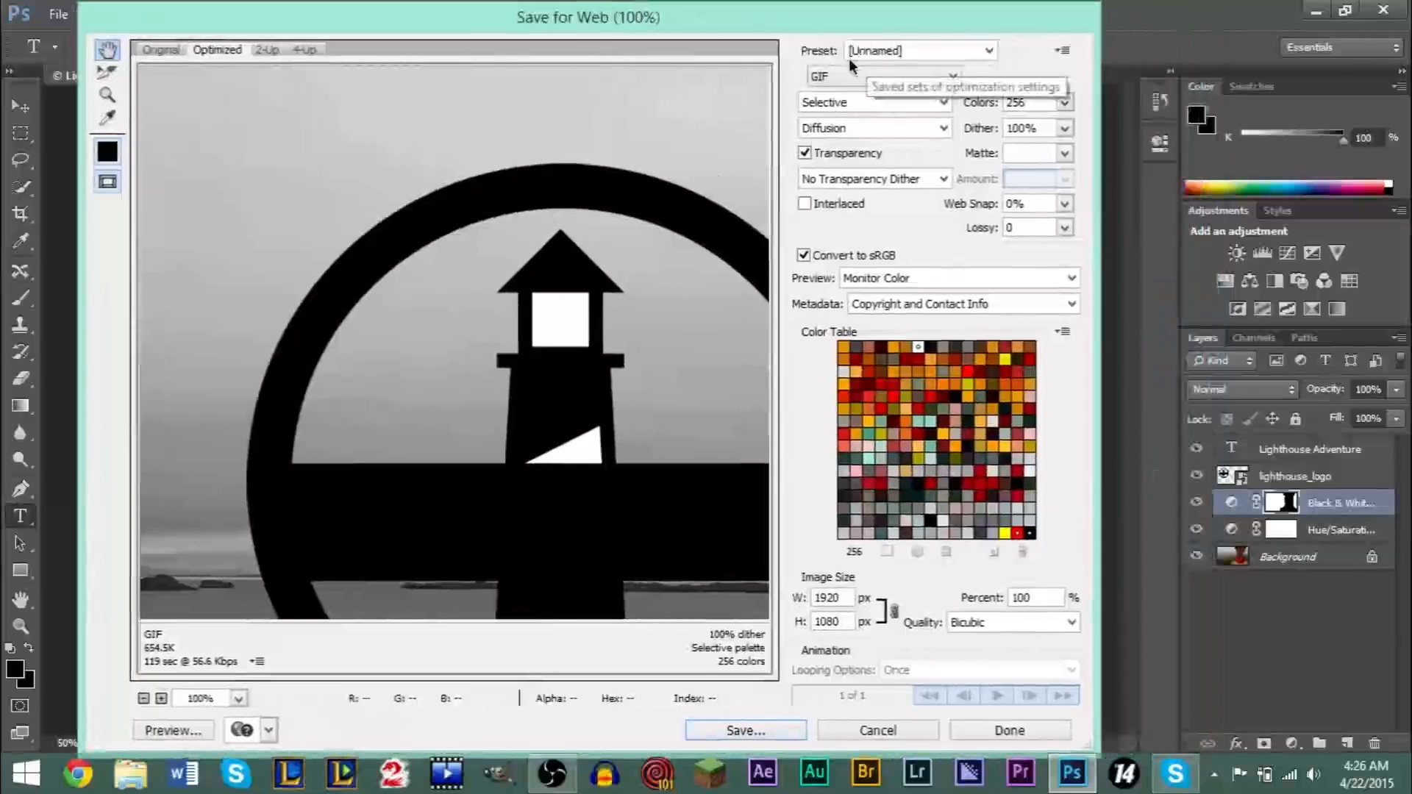
left_click(833, 77)
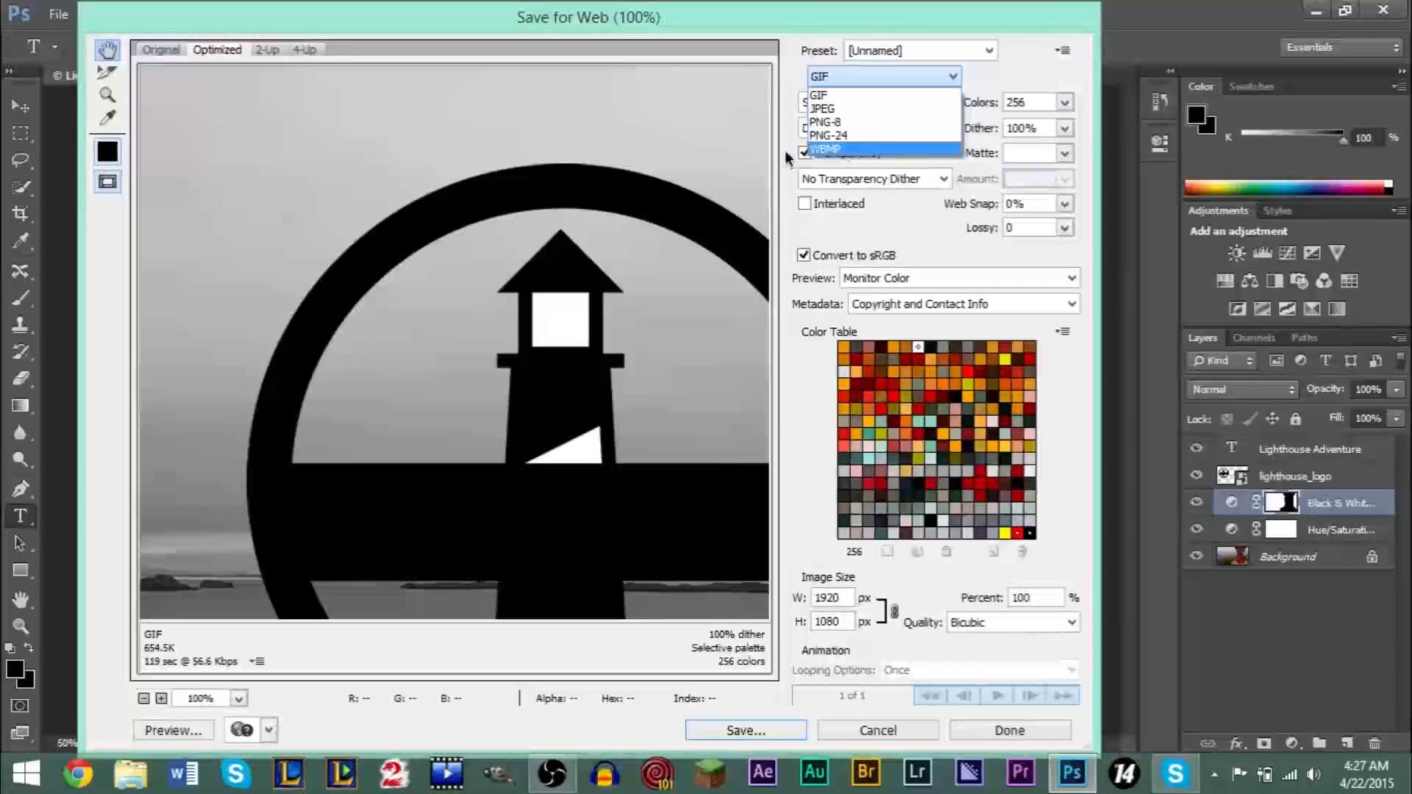
left_click(850, 108)
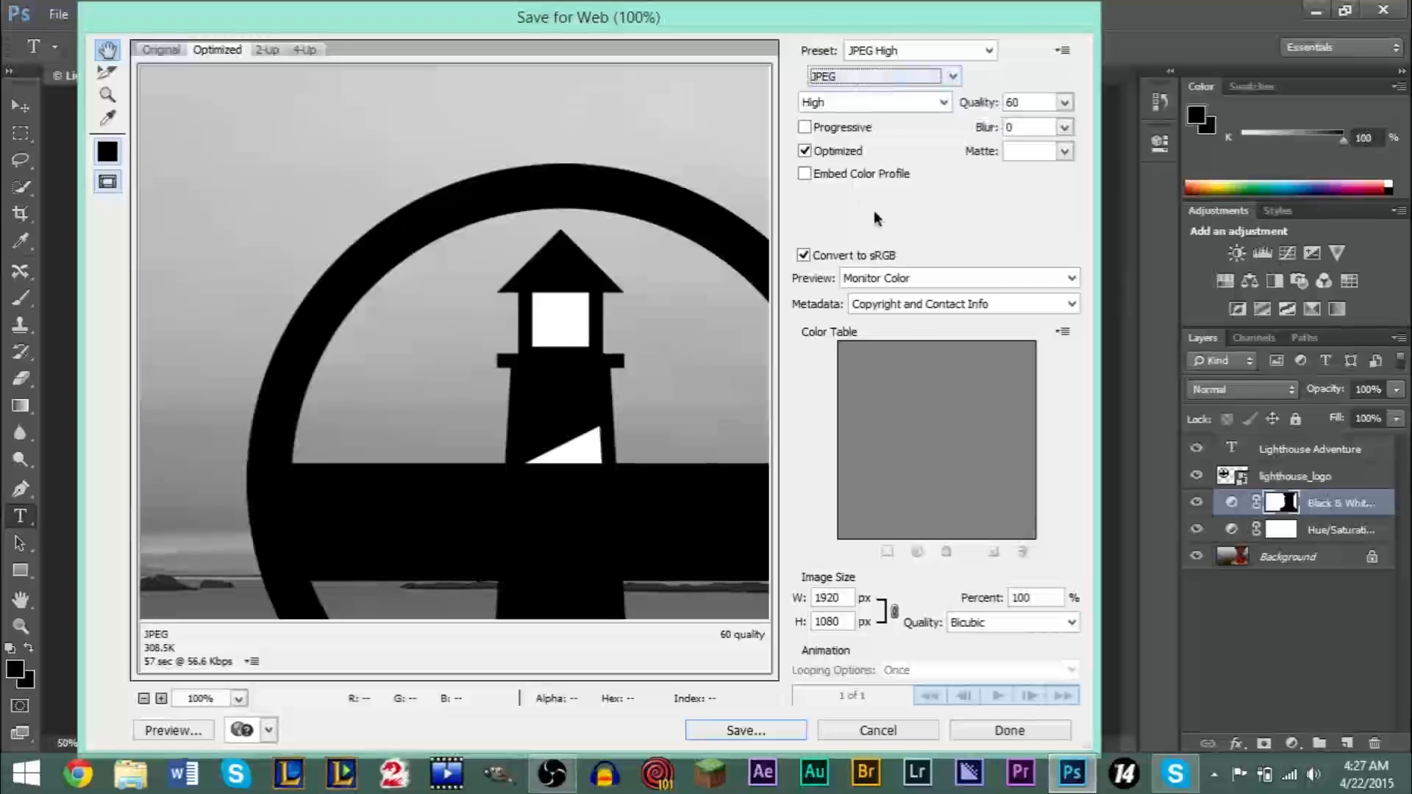
- Save the web export as LighthouseEdited.jpg in the Pictures folder on the Desktop
left_click(735, 733)
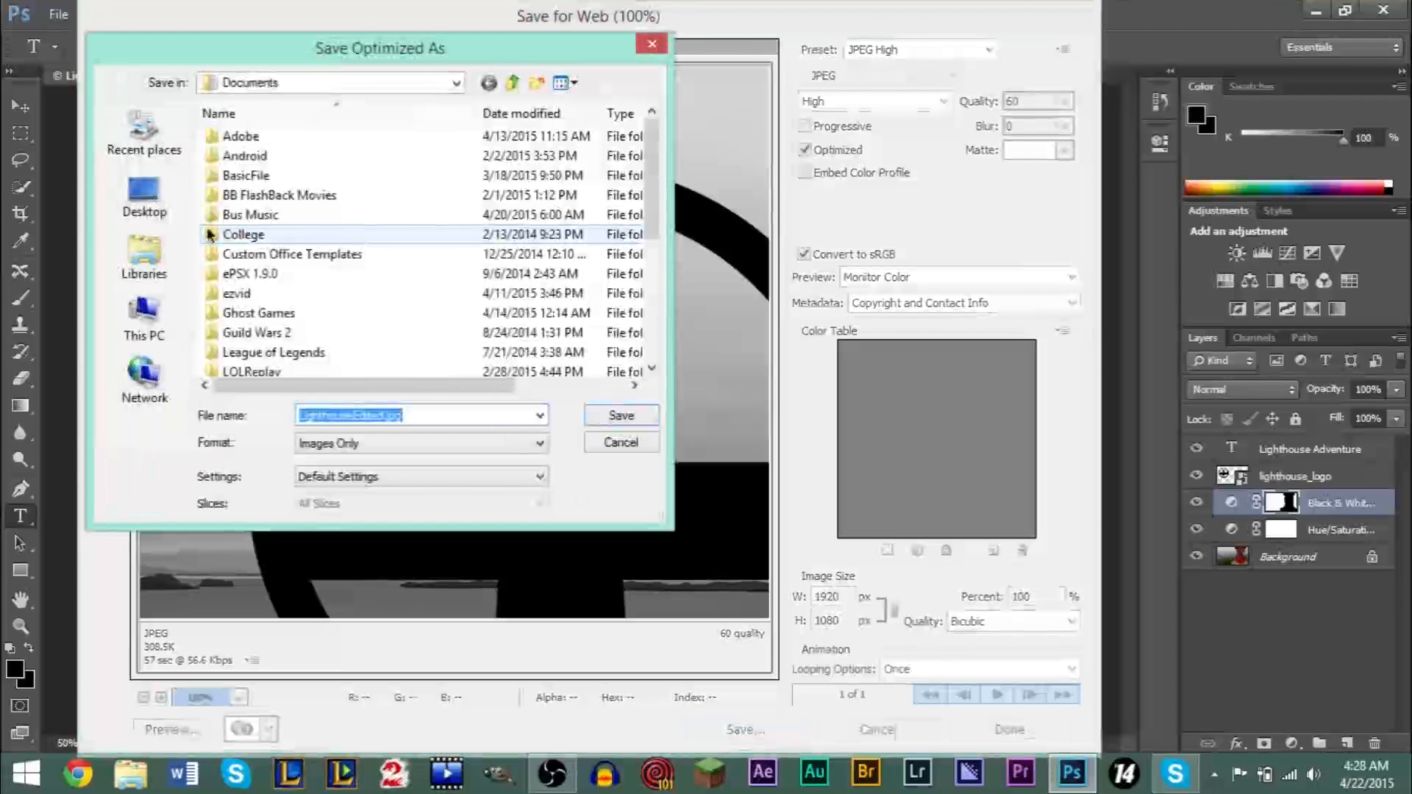
left_click(156, 197)
left_click_drag(645, 192, 669, 314)
double_click(323, 372)
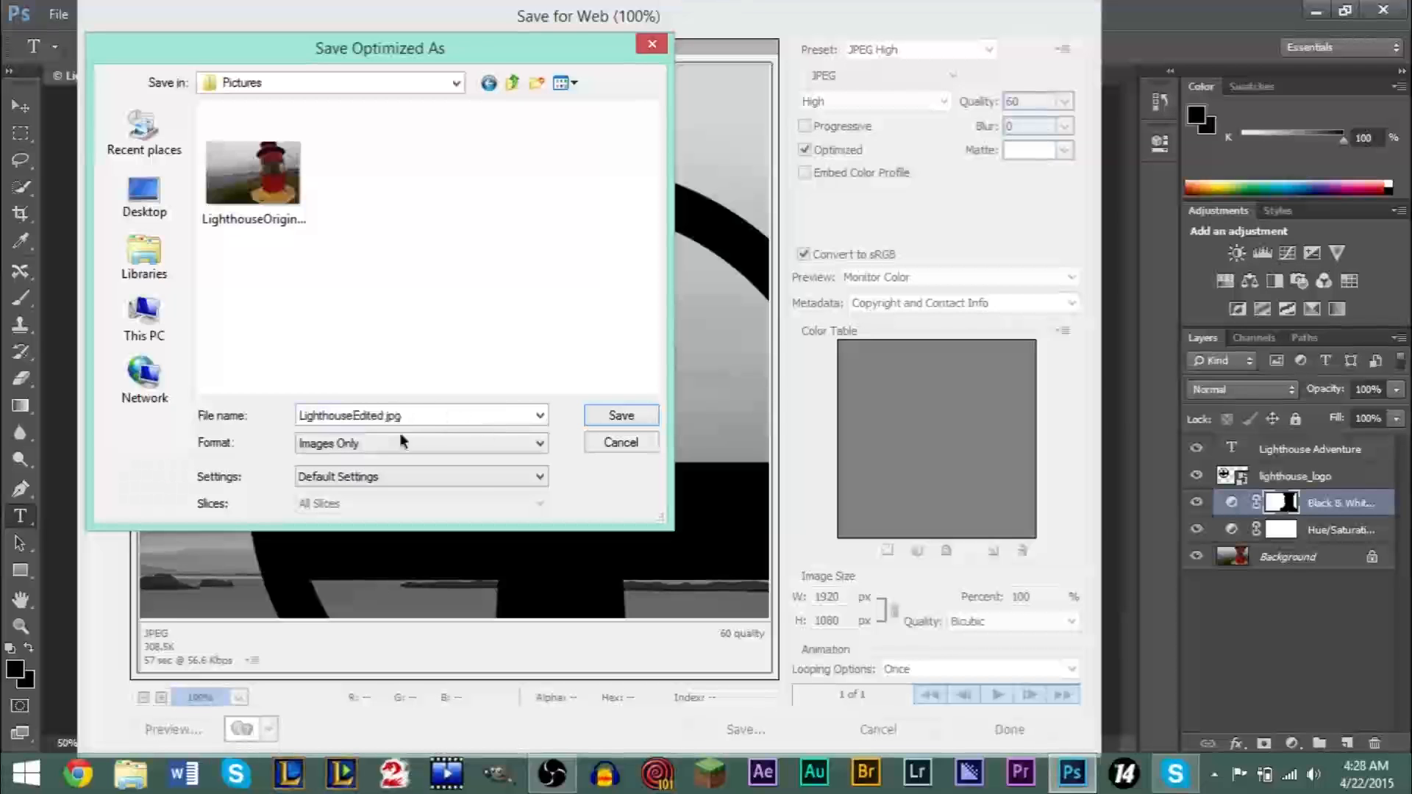
left_click(623, 415)
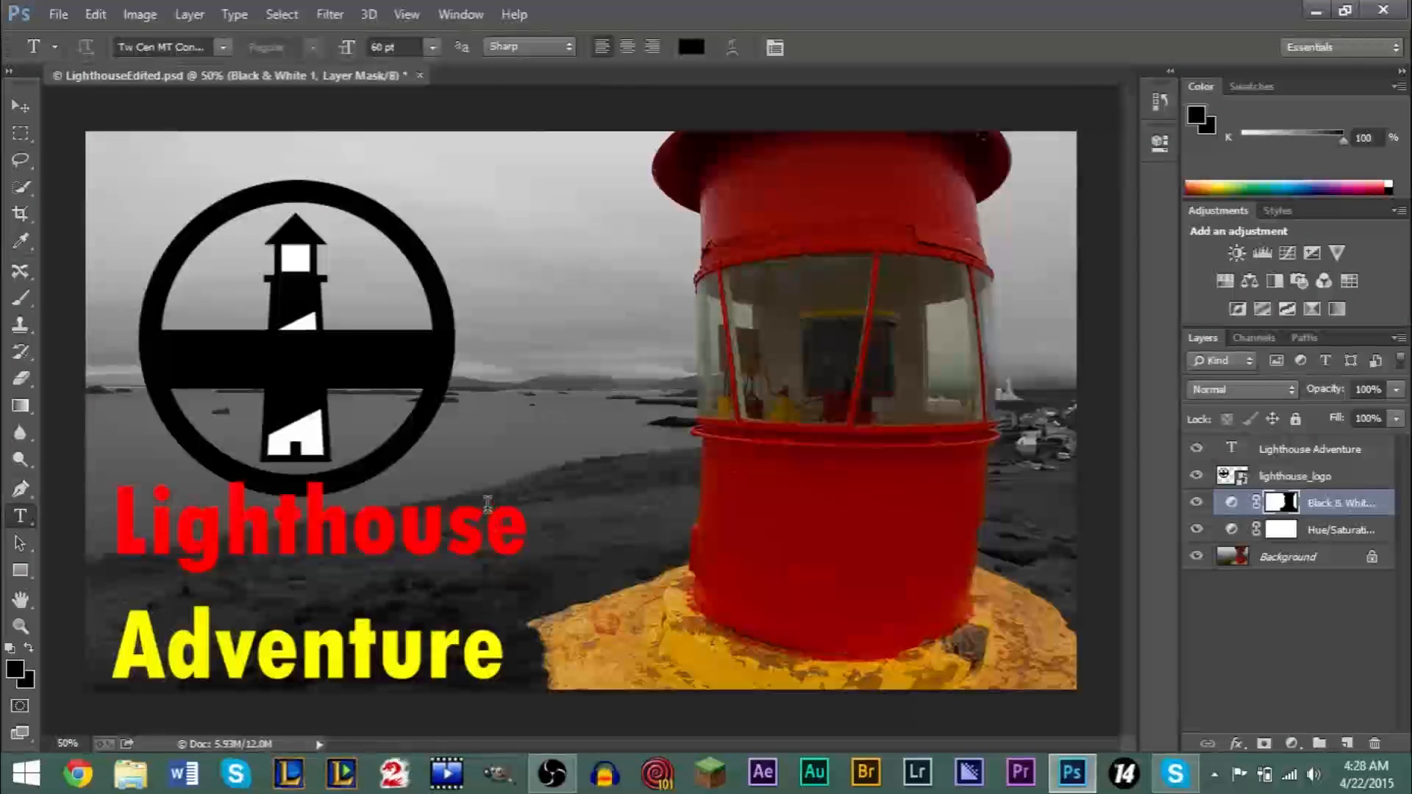
- Switch to File Explorer, view LighthouseEdited.jpg from the Desktop's Pictures folder, and return to Photoshop
left_click(131, 772)
double_click(299, 149)
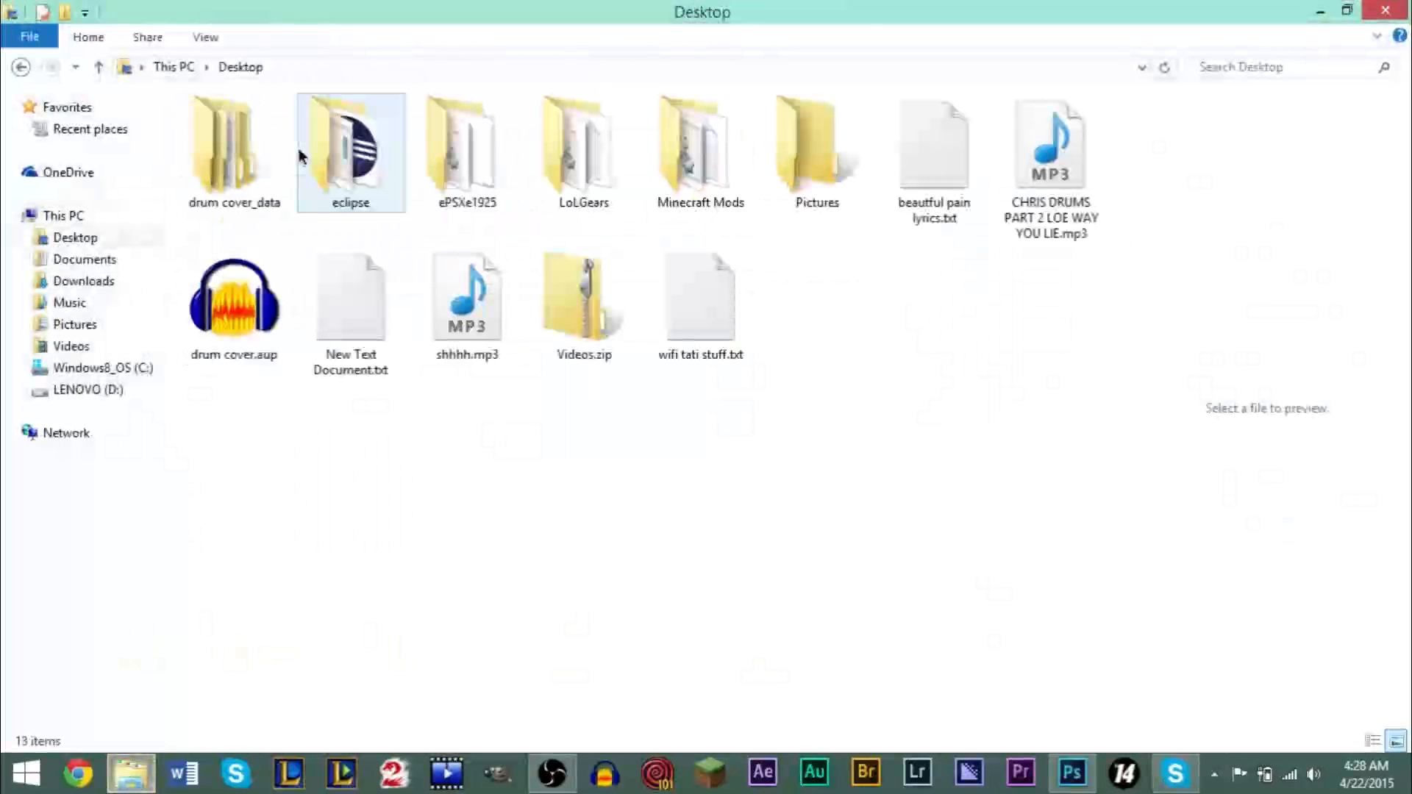
left_click(822, 163)
double_click(823, 159)
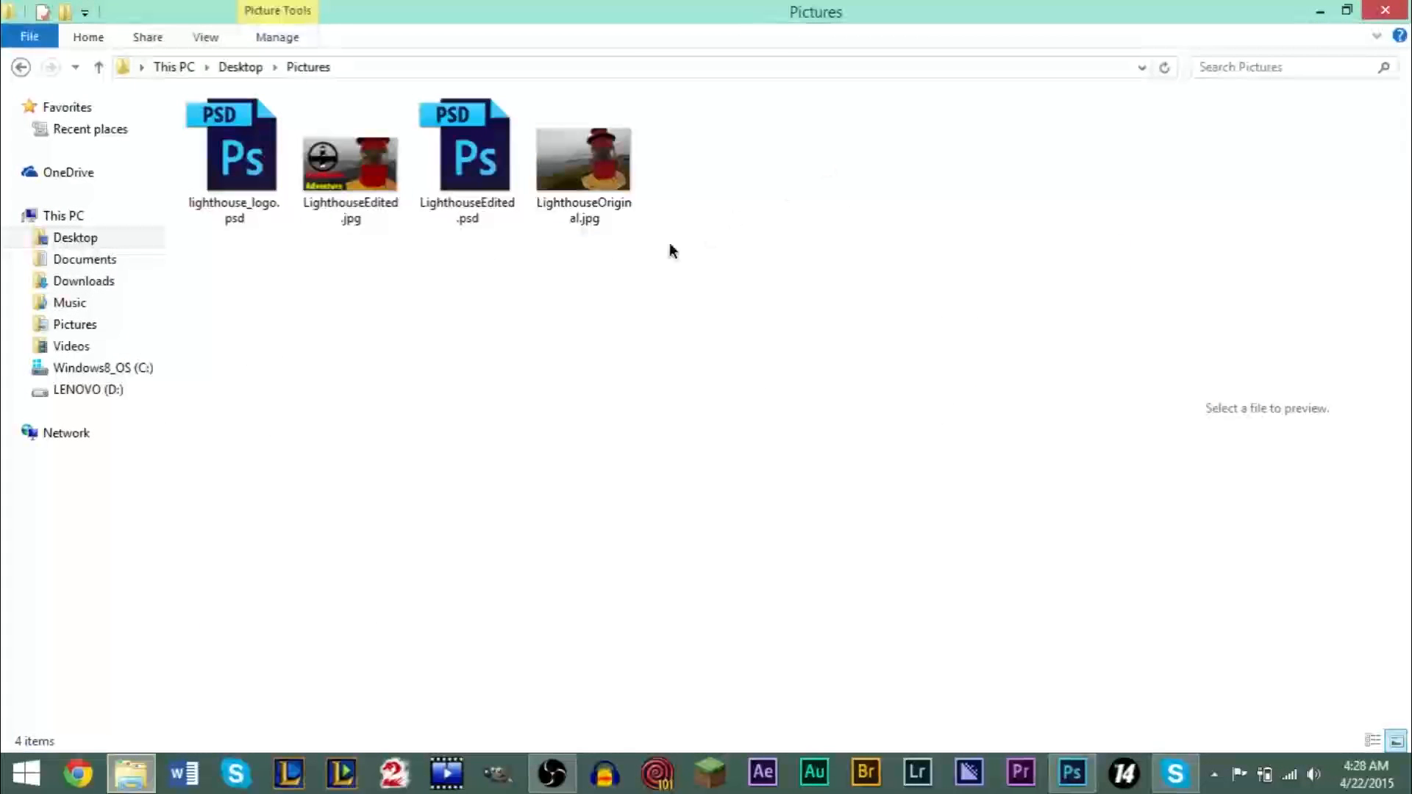
left_click(347, 168)
double_click(347, 167)
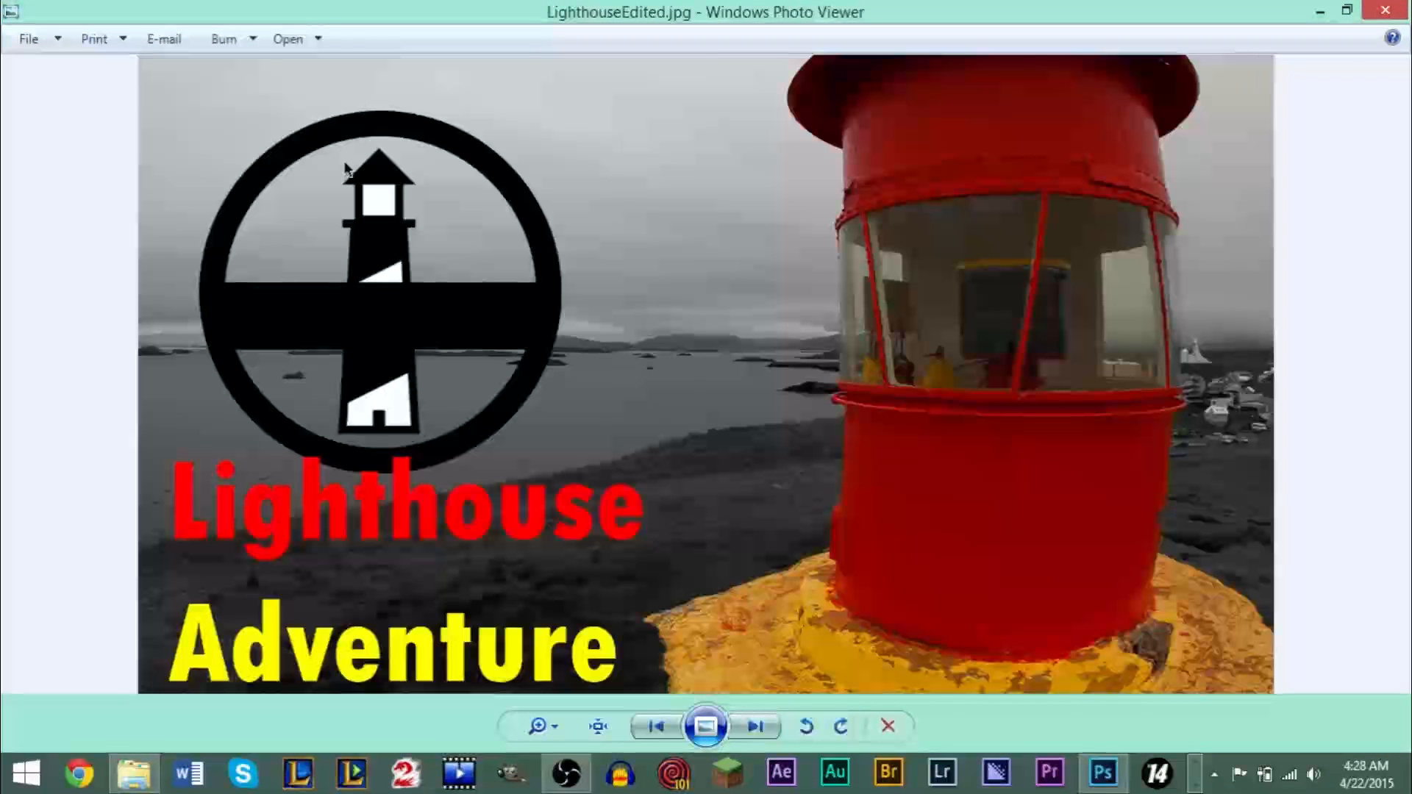
left_click(1399, 11)
left_click(1320, 11)
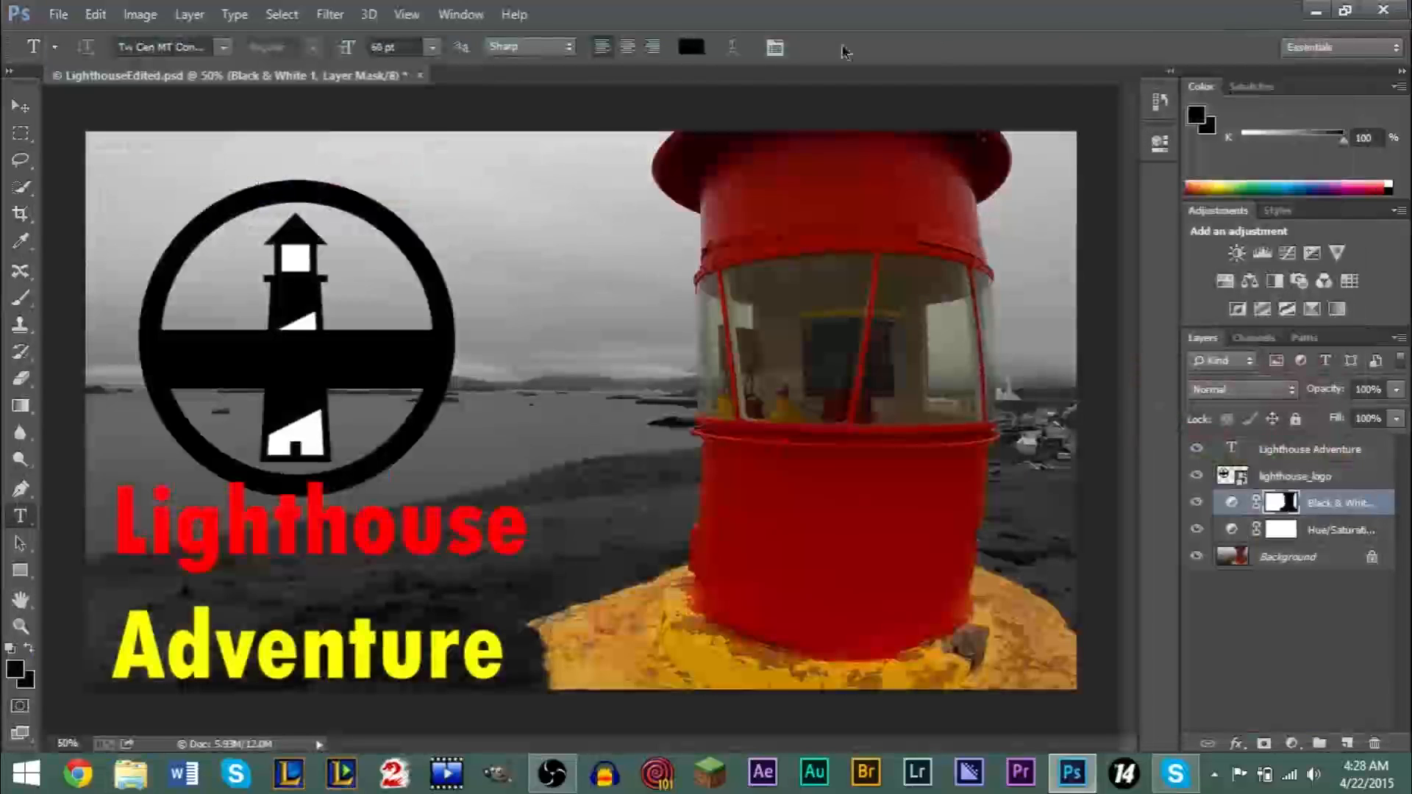
- Close LighthouseEdited.psd without saving its changes and open the exported LighthouseEdited.jpg from the Pictures folder
left_click(420, 76)
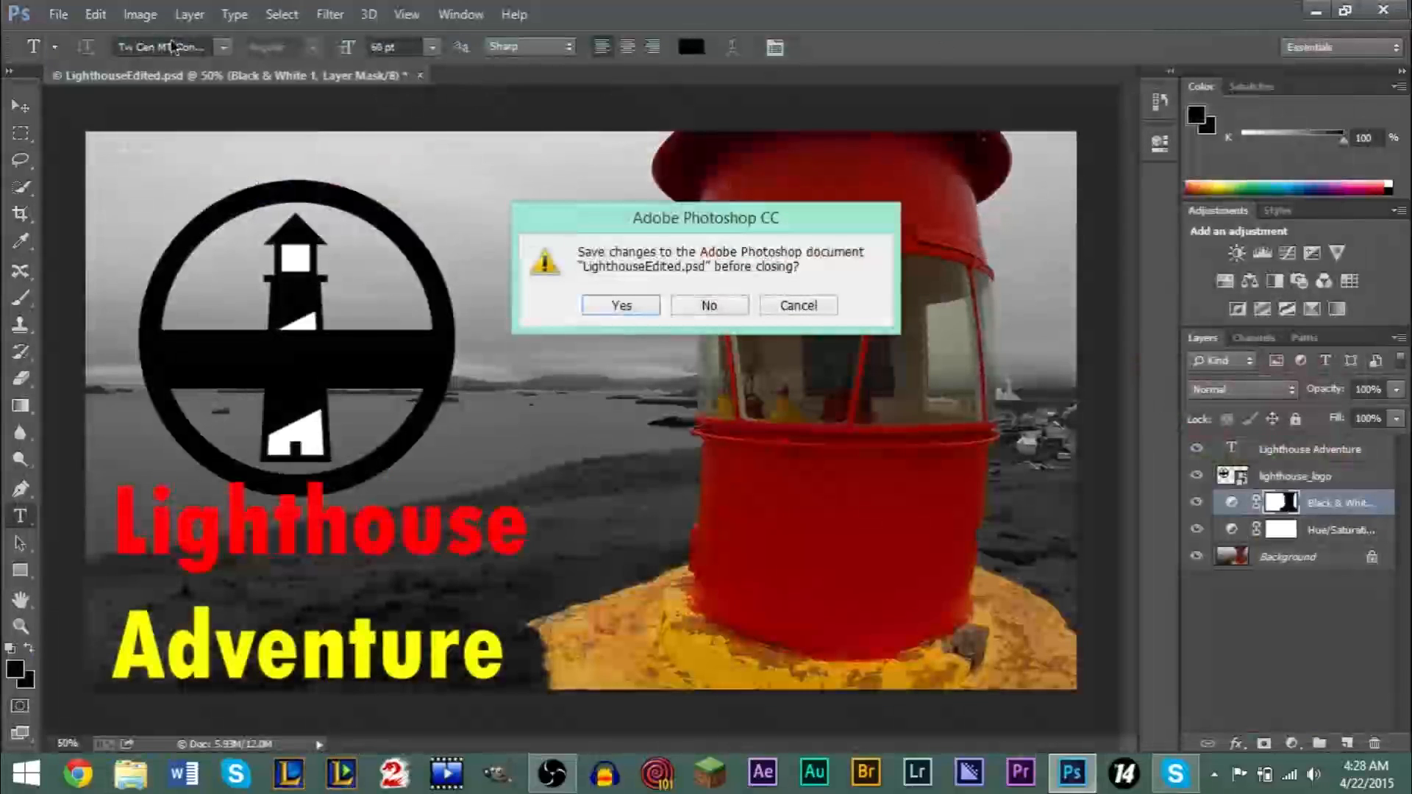
left_click(707, 306)
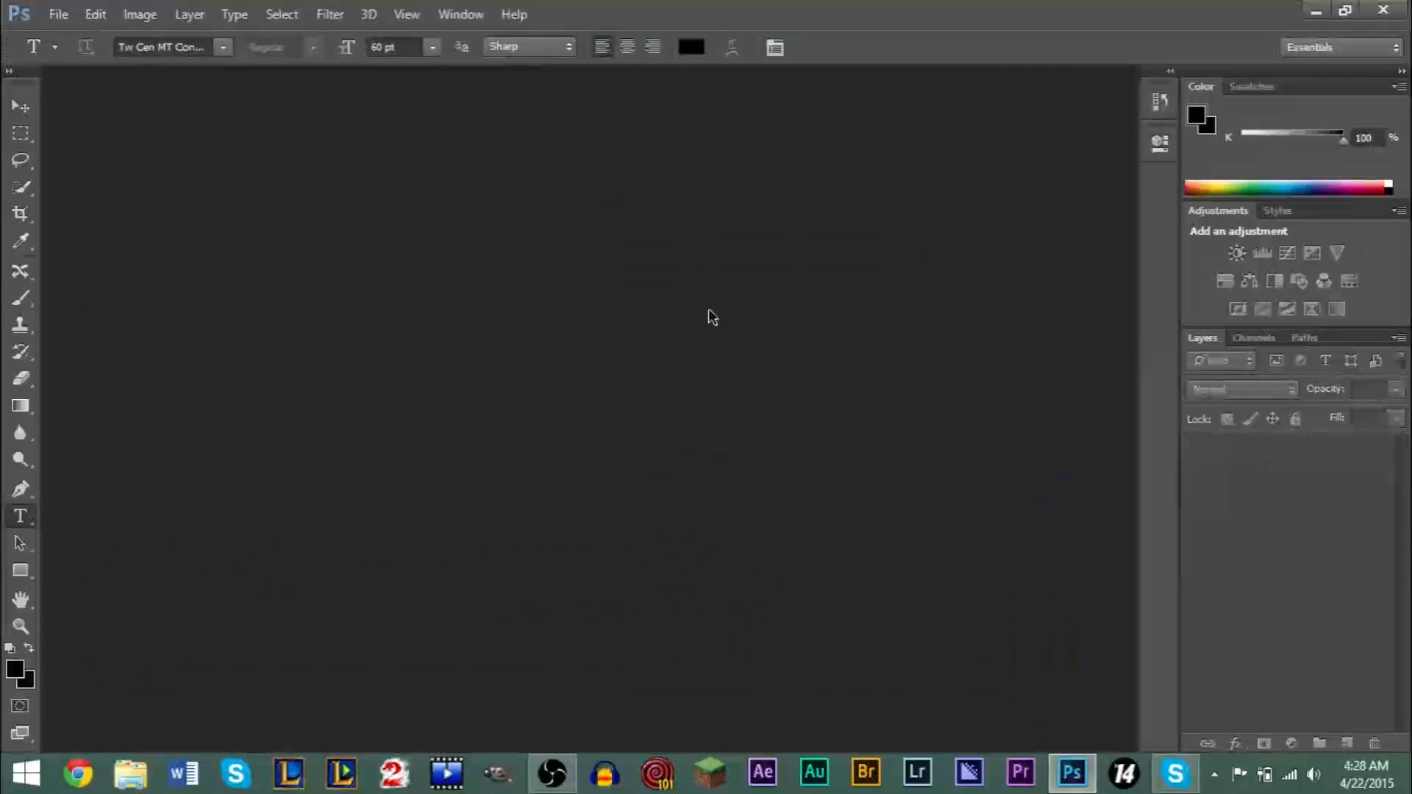
left_click(58, 13)
left_click(87, 58)
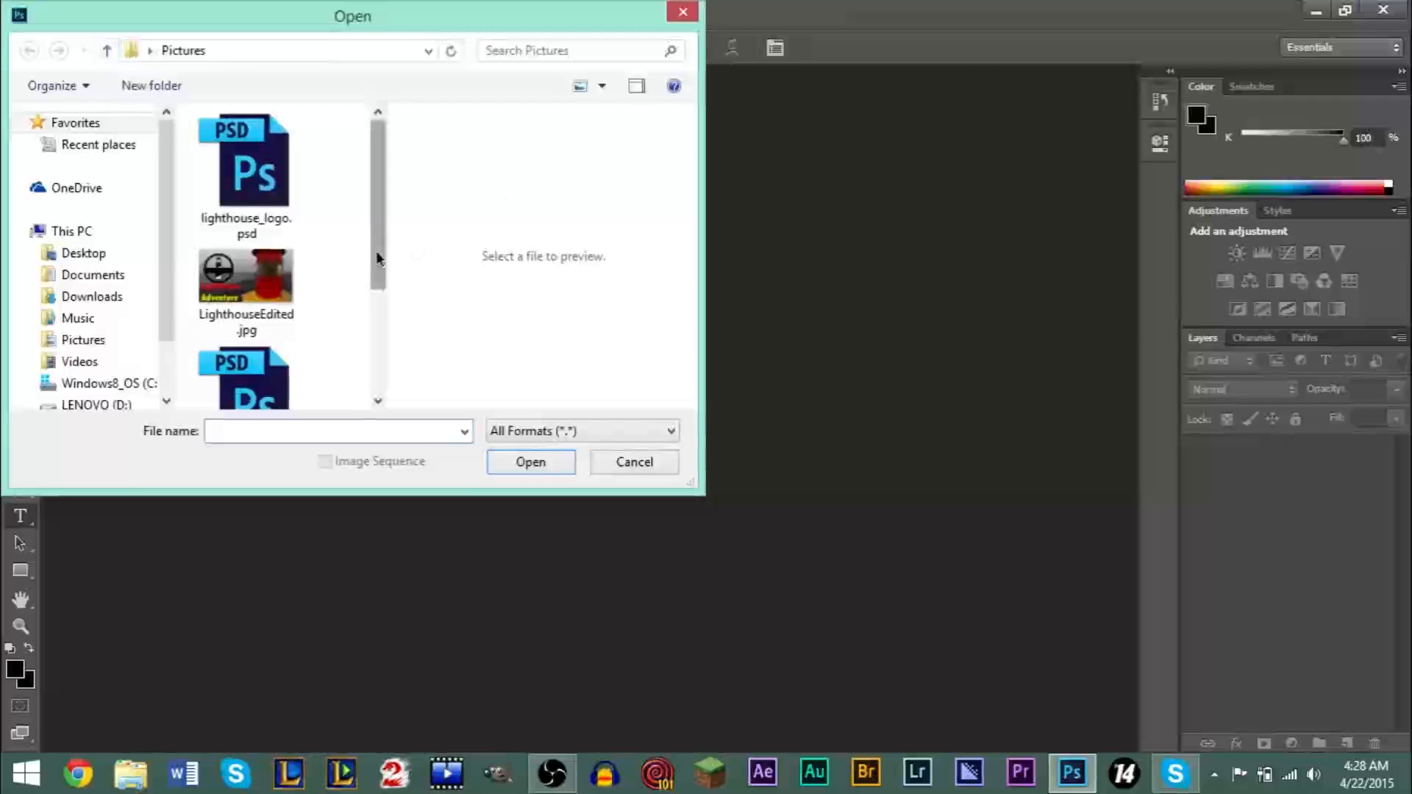
left_click_drag(381, 240, 381, 346)
scroll(250, 252, "up", 3)
double_click(250, 253)
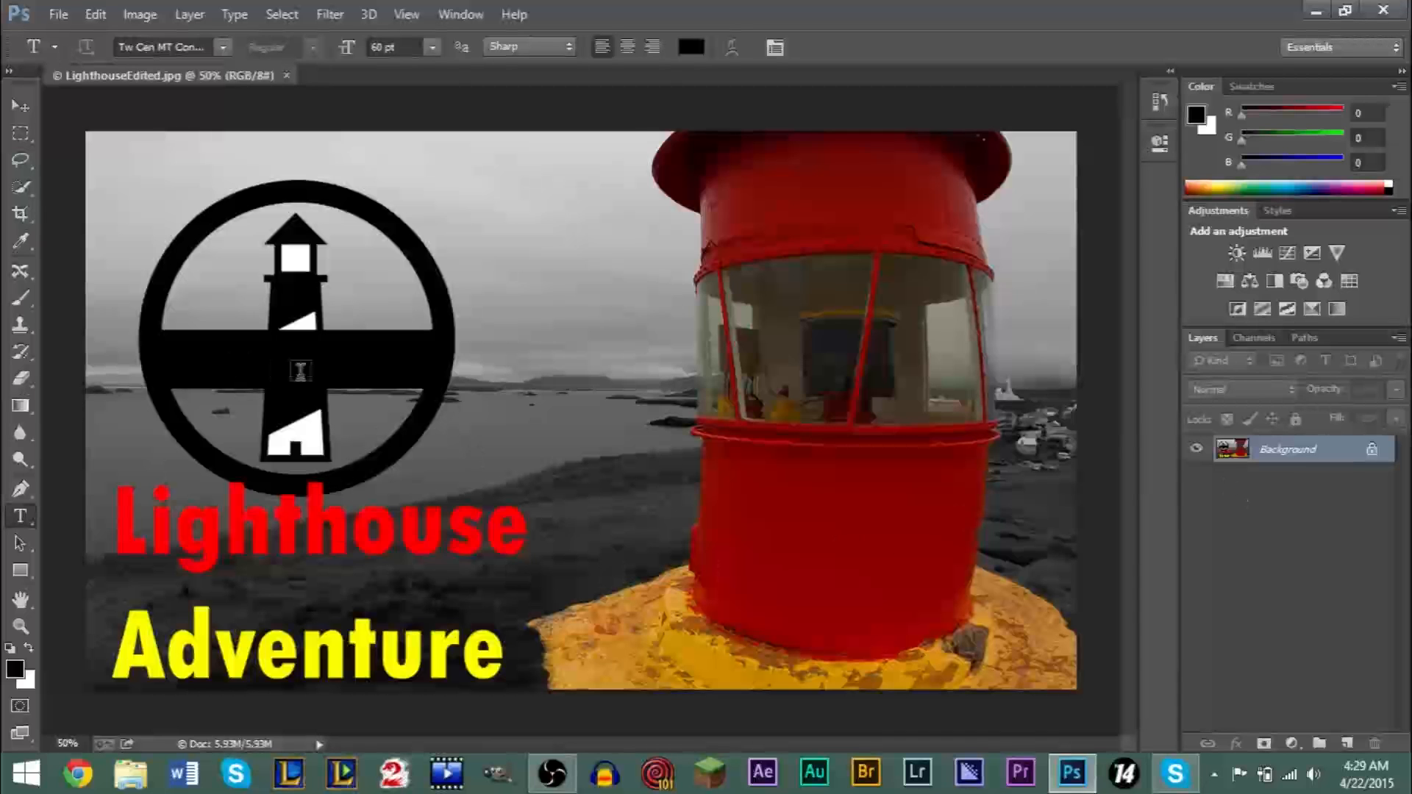
- Open LighthouseEdited.psd alongside the JPEG and switch between the two documents to compare their layers
left_click(58, 14)
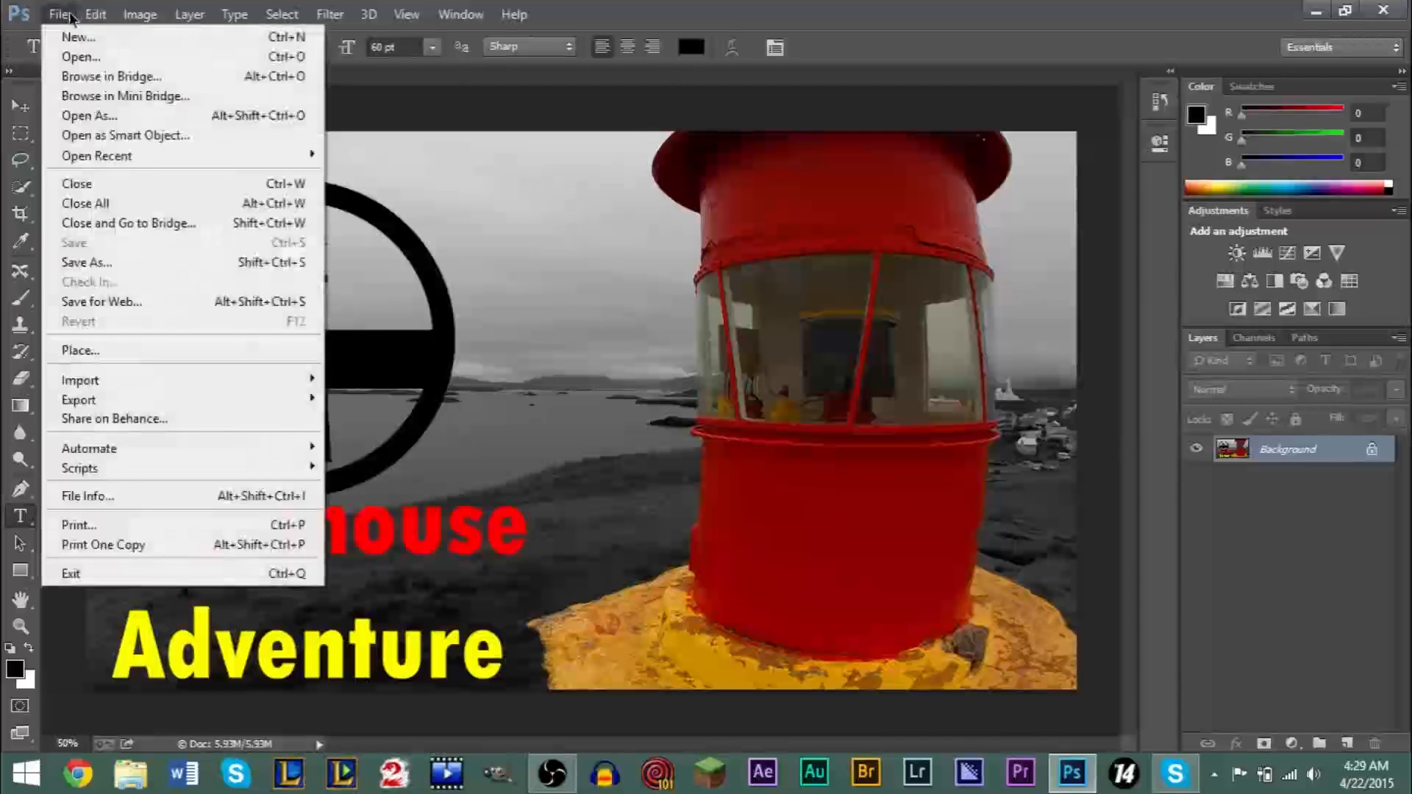
left_click(83, 58)
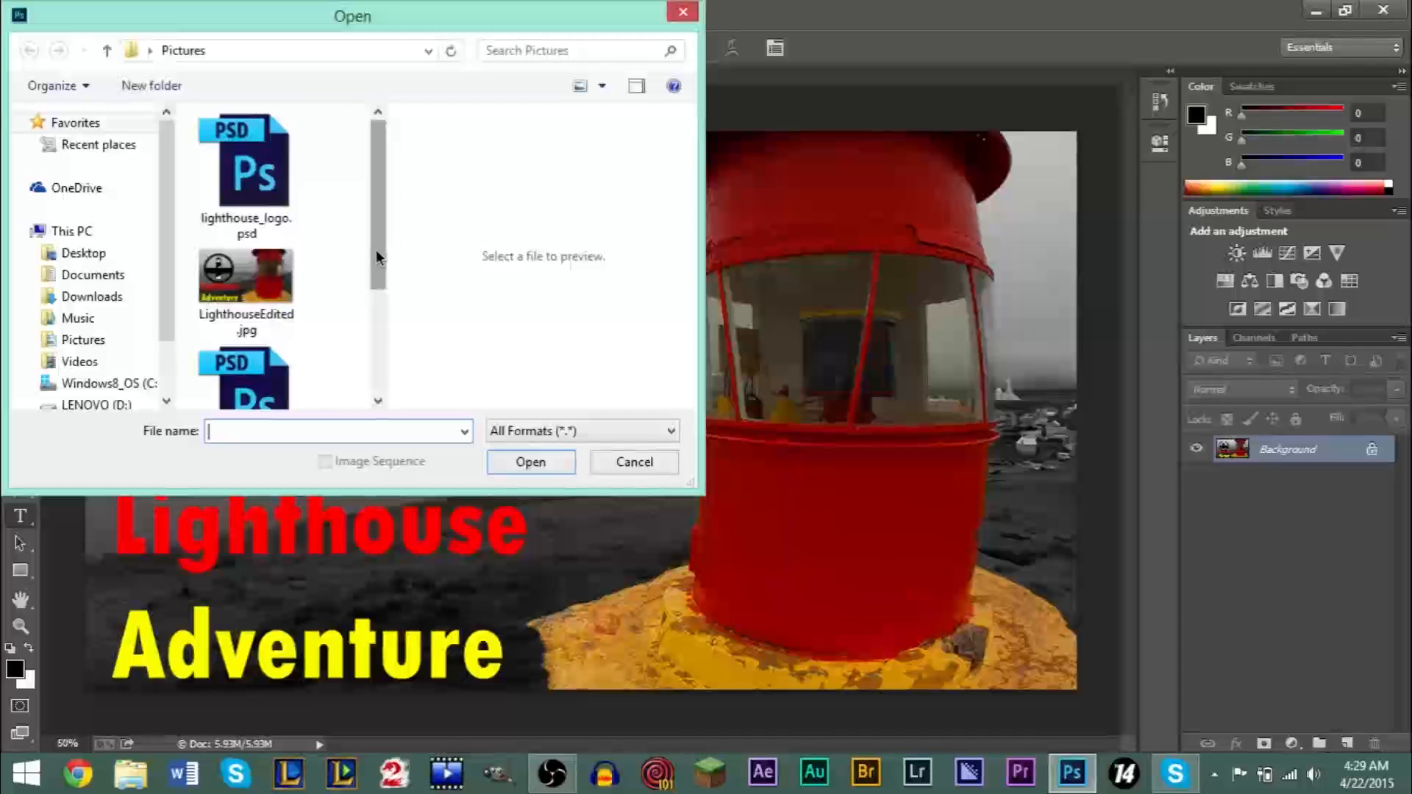
left_click_drag(376, 249, 380, 335)
double_click(254, 286)
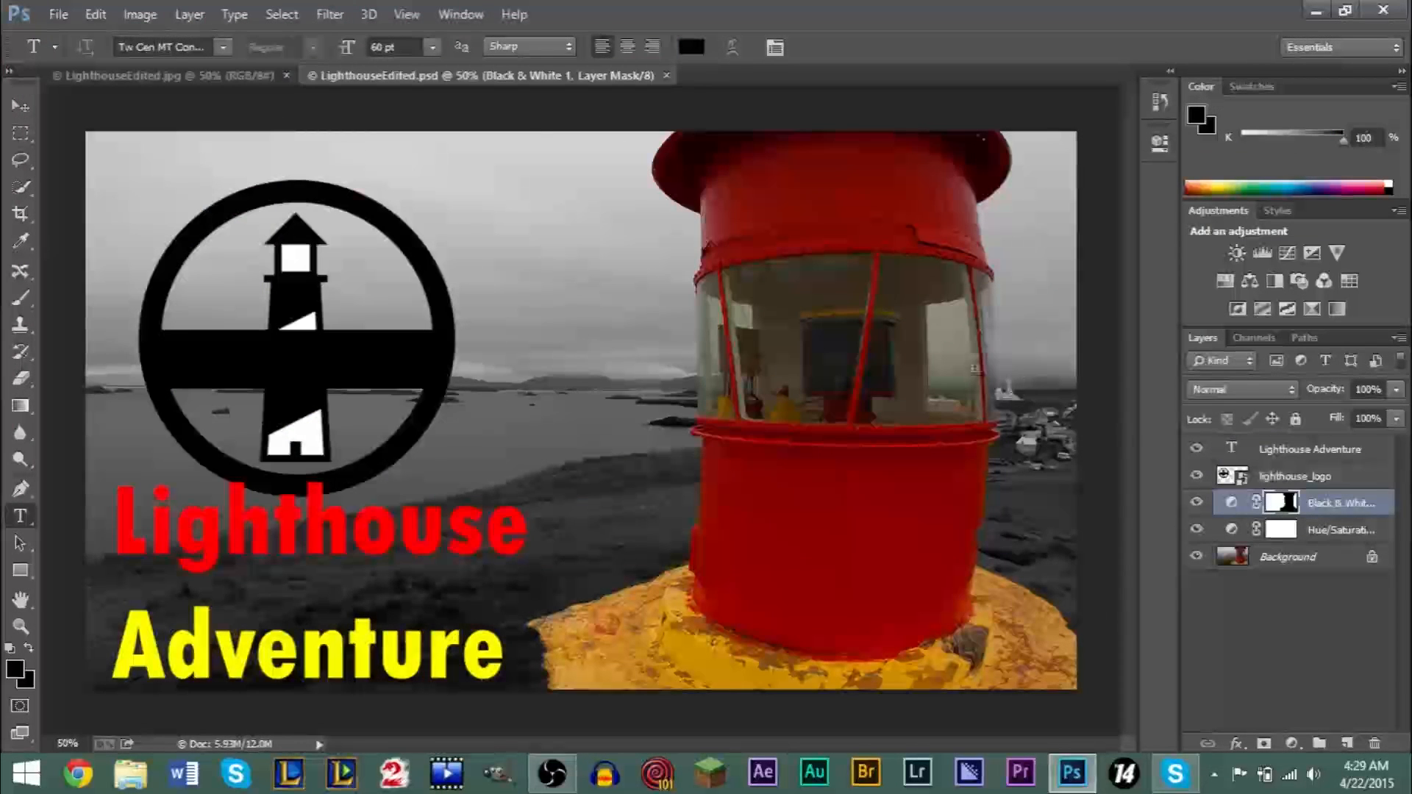
left_click(180, 77)
left_click(392, 77)
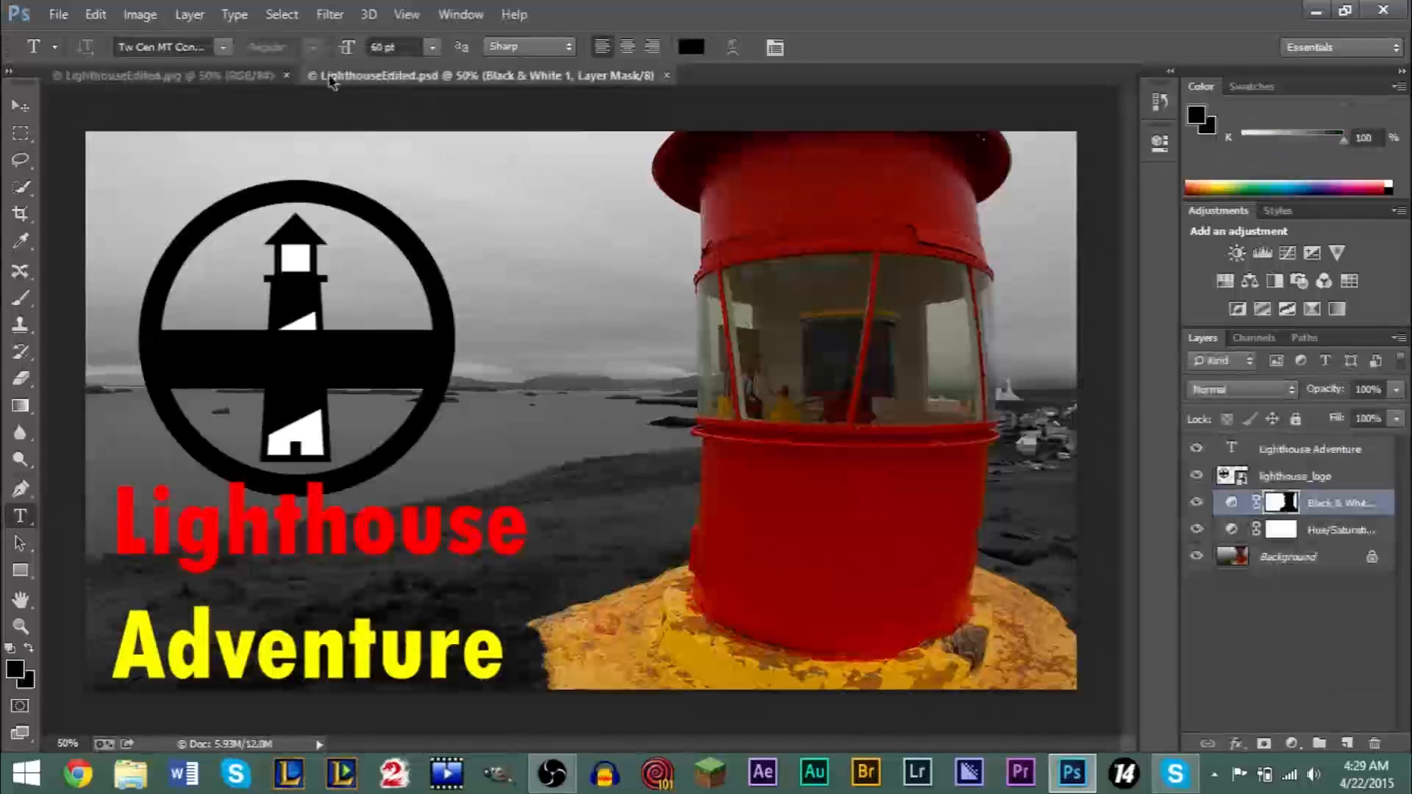
- Examine the file formats that Save As offers for LighthouseEdited.psd, and close the dialog without saving
left_click(59, 14)
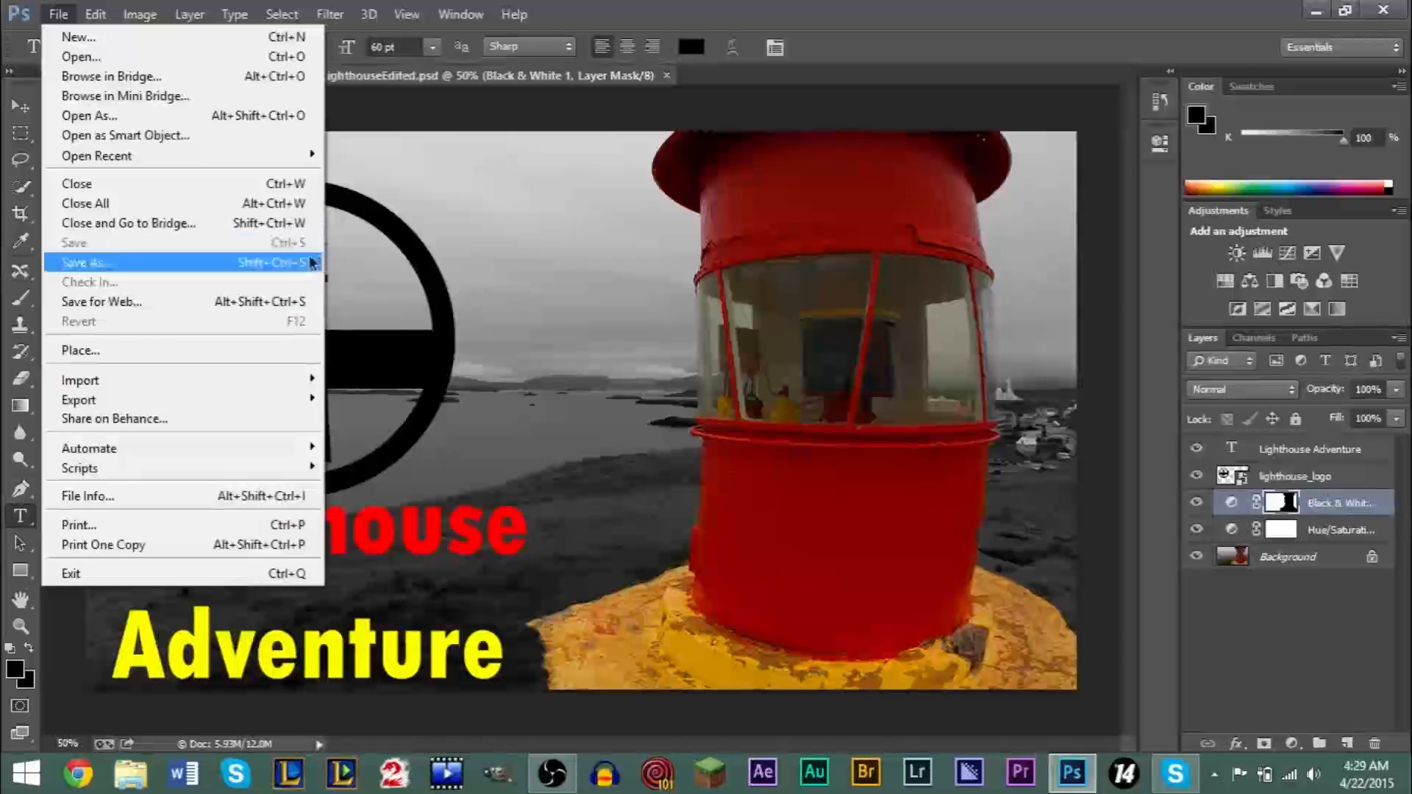
left_click(153, 263)
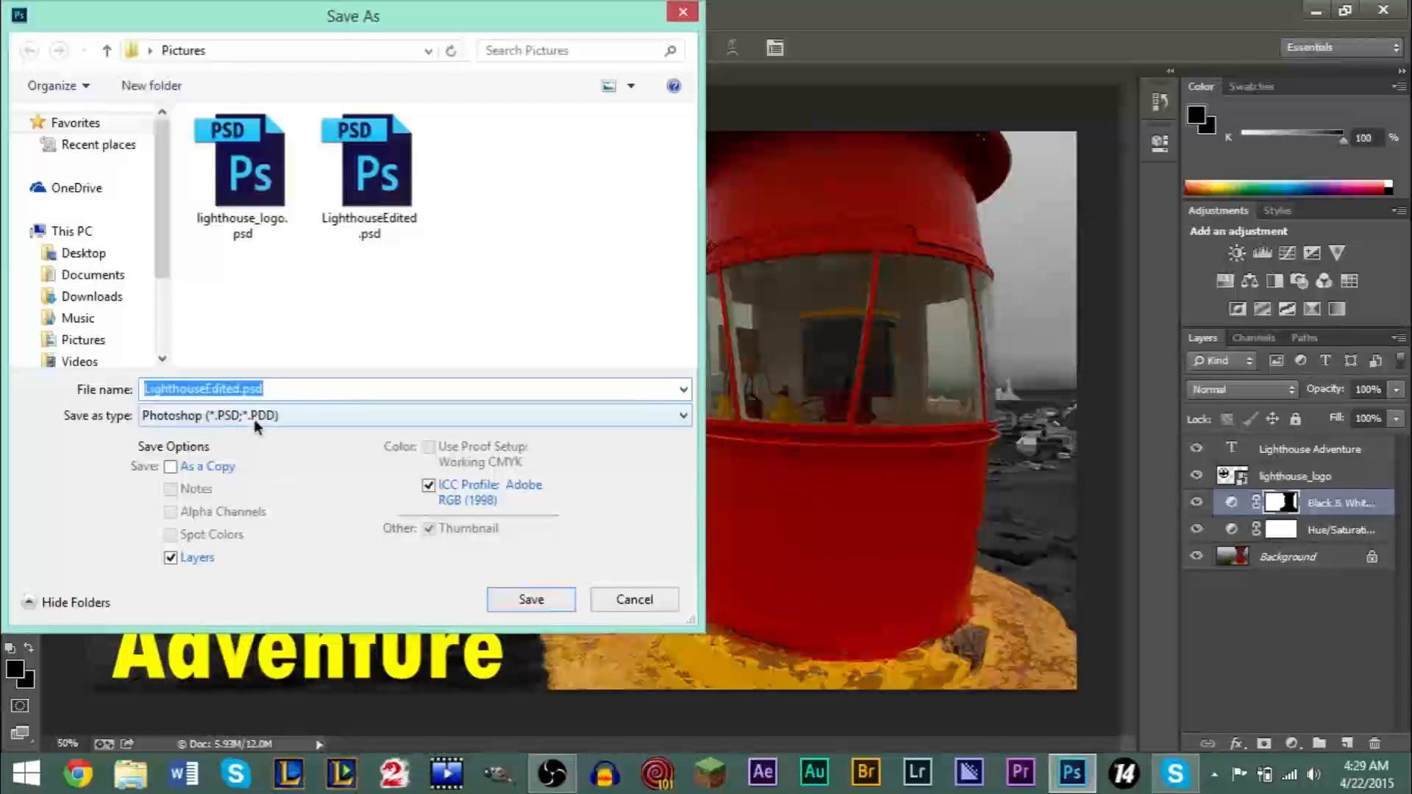
left_click(253, 419)
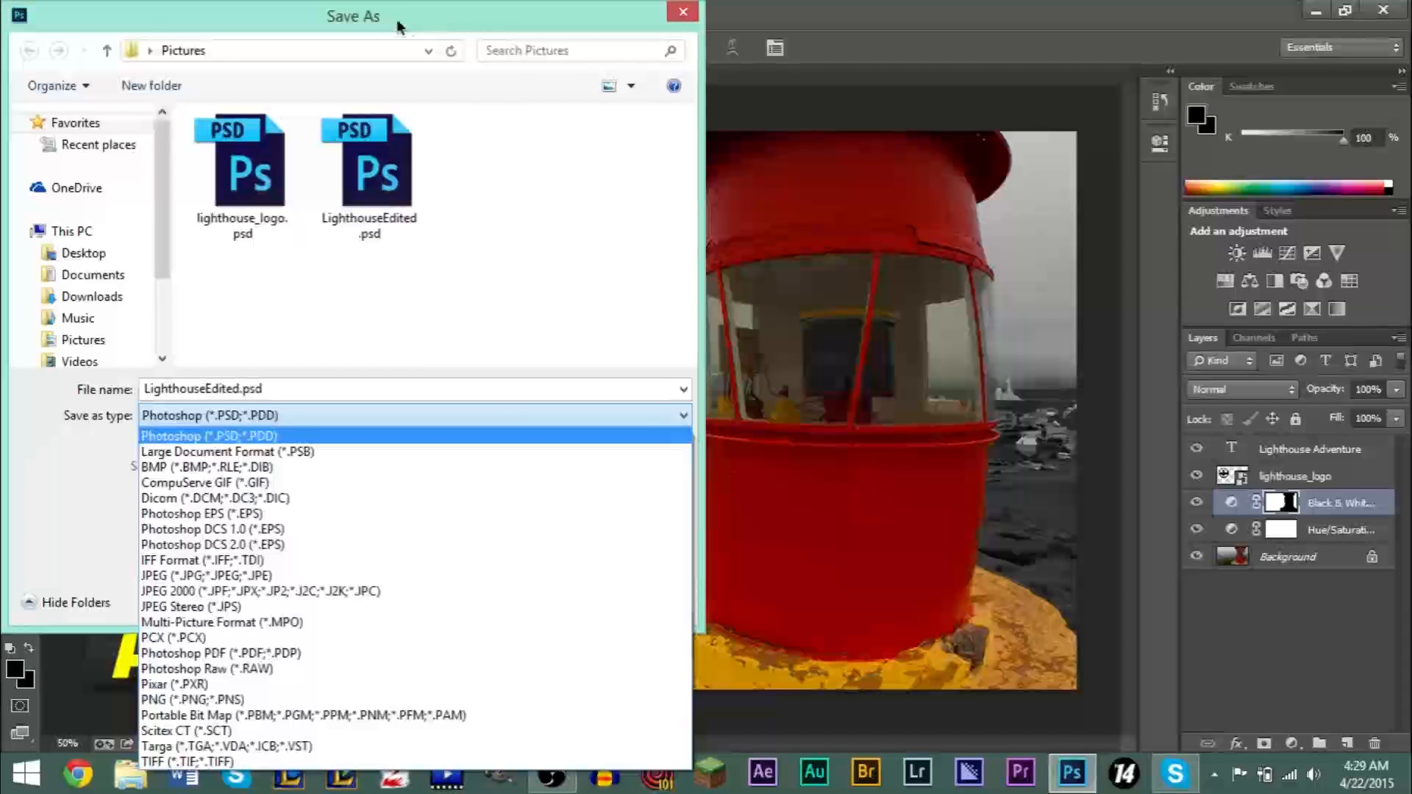
left_click(496, 28)
left_click(200, 421)
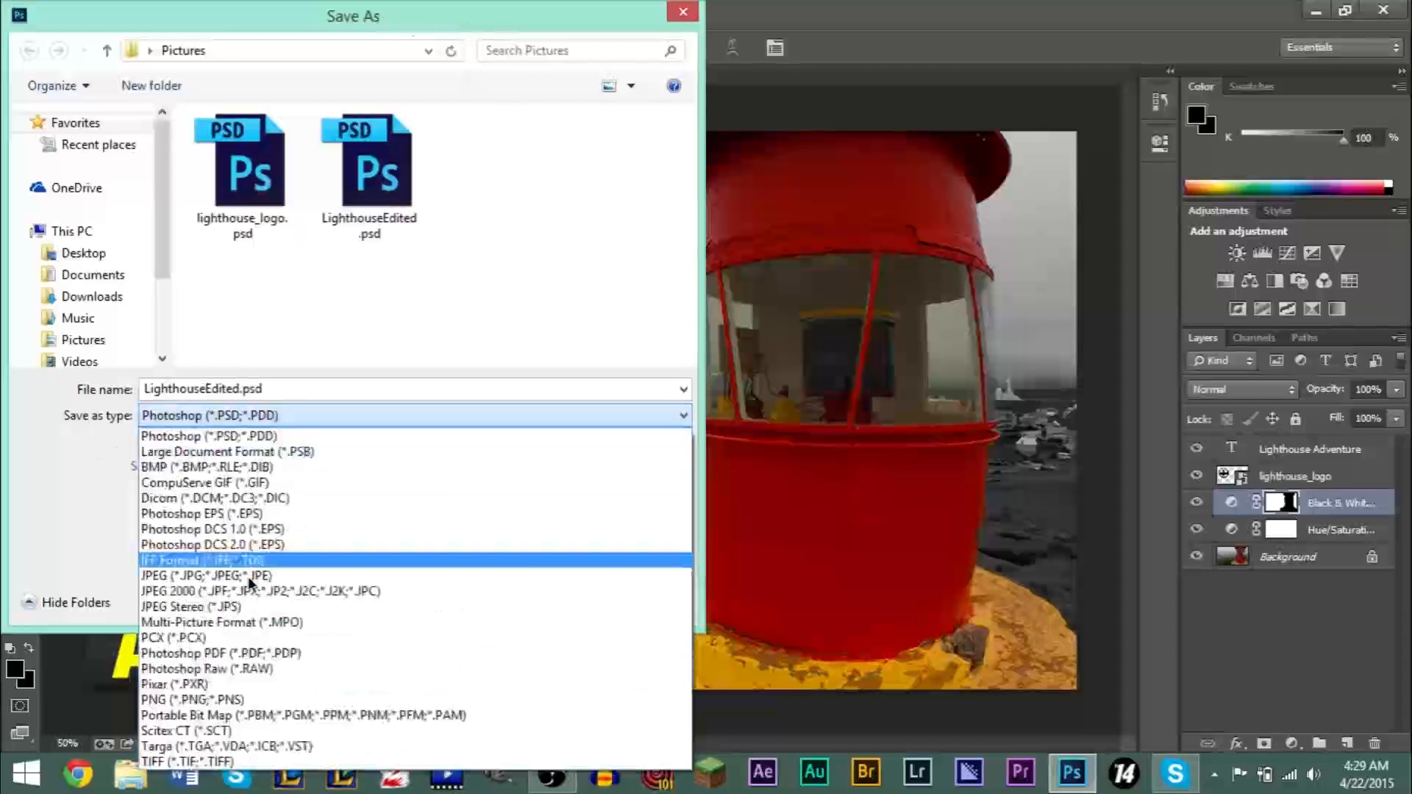
left_click(289, 406)
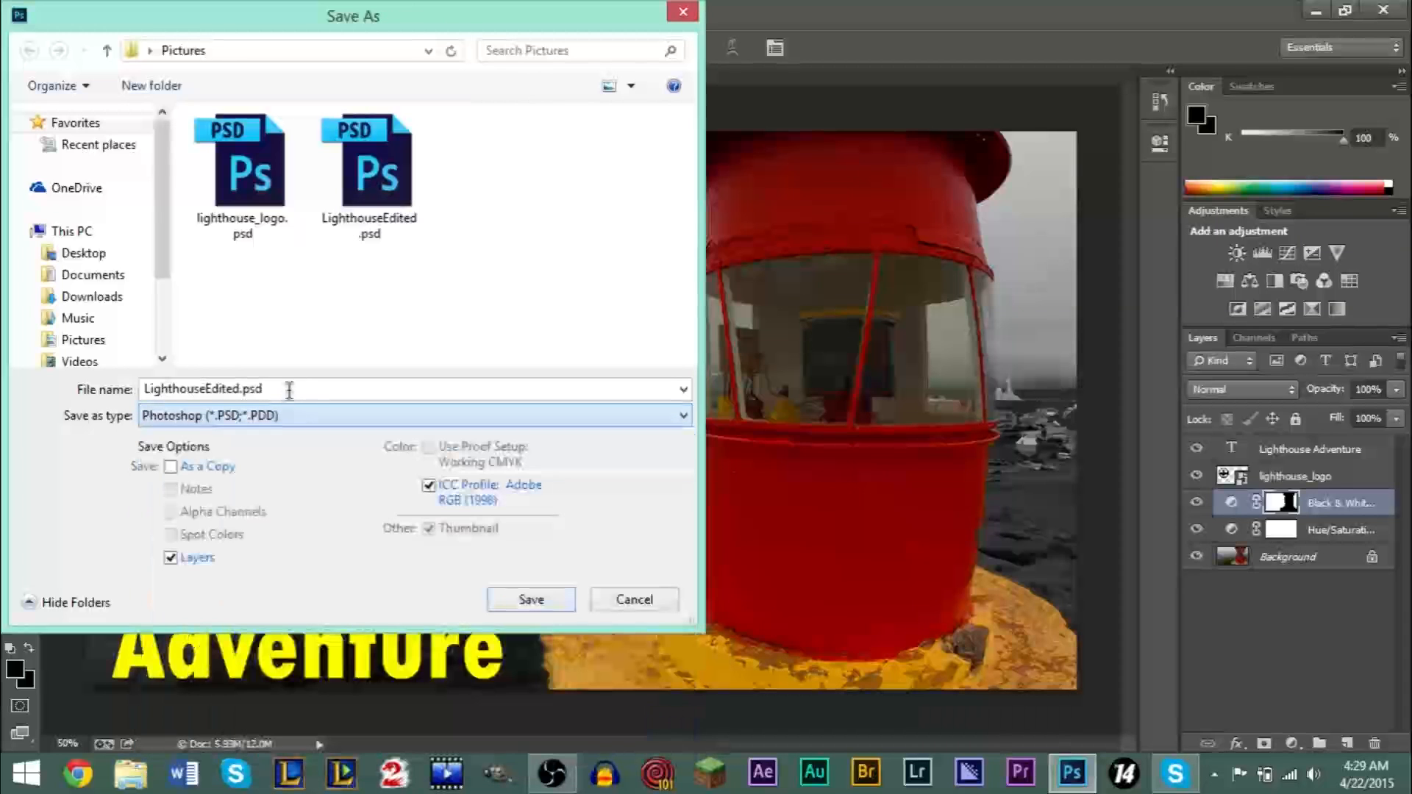
left_click(683, 15)
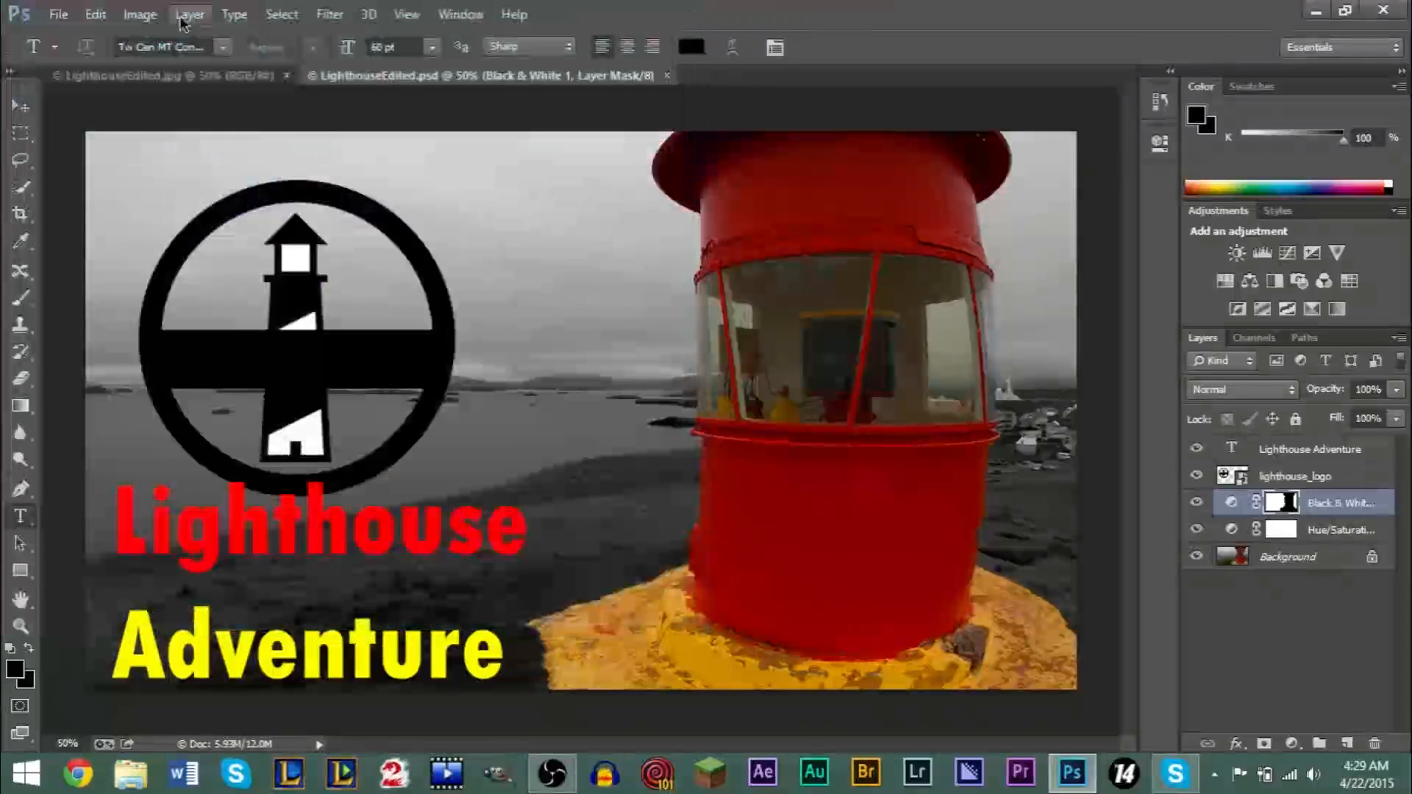
- Review the Save for Web JPEG options for LighthouseEdited.psd and cancel the export
left_click(58, 14)
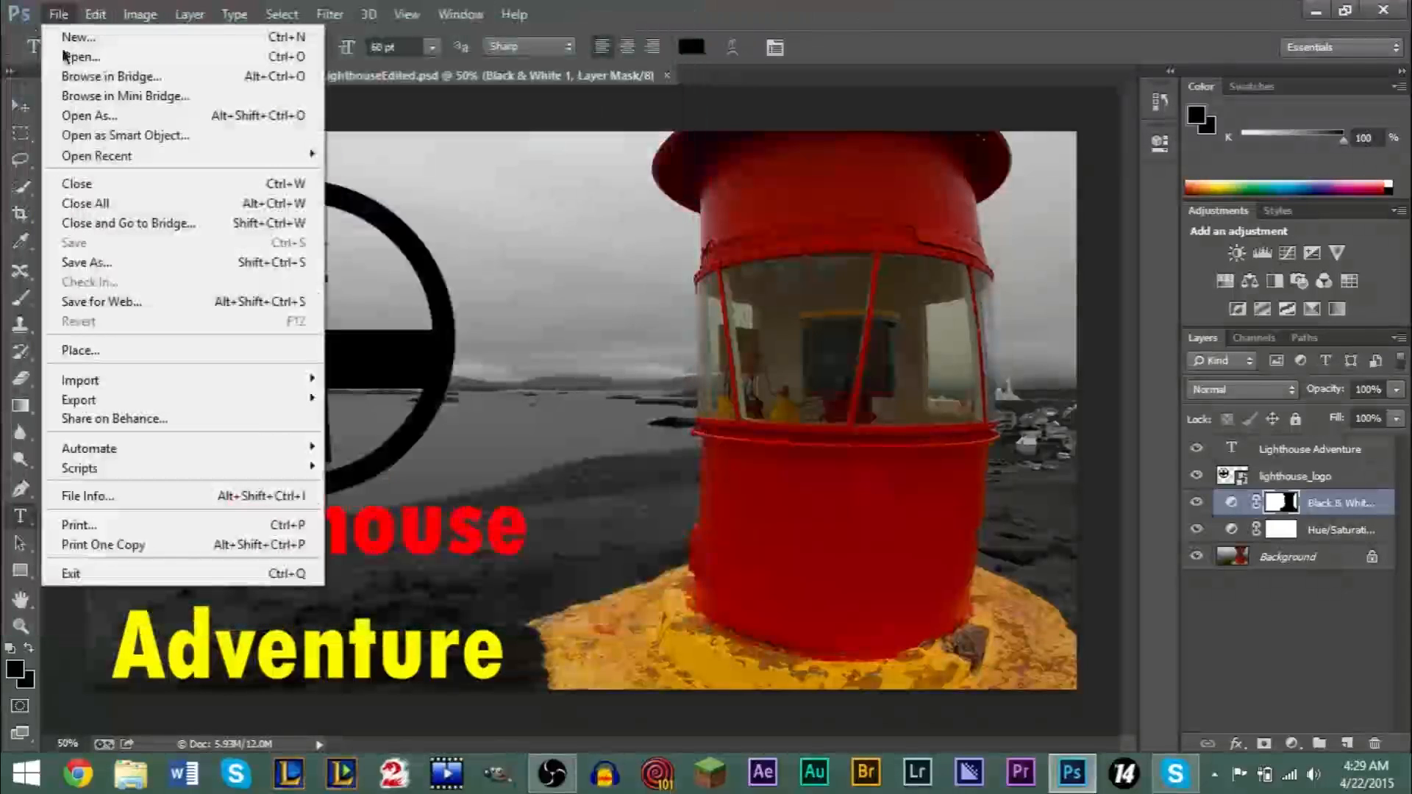
left_click(126, 305)
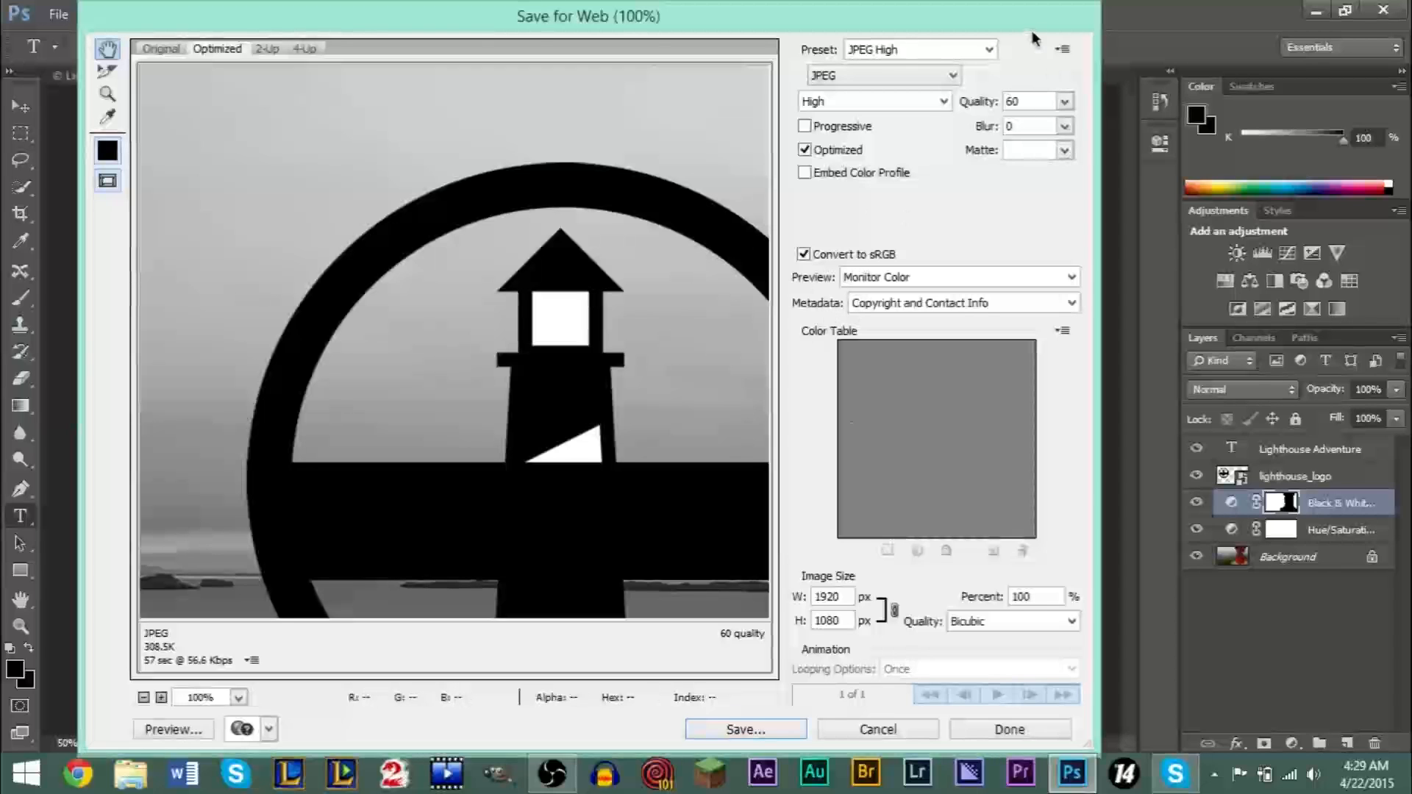
left_click_drag(1026, 21, 1008, 20)
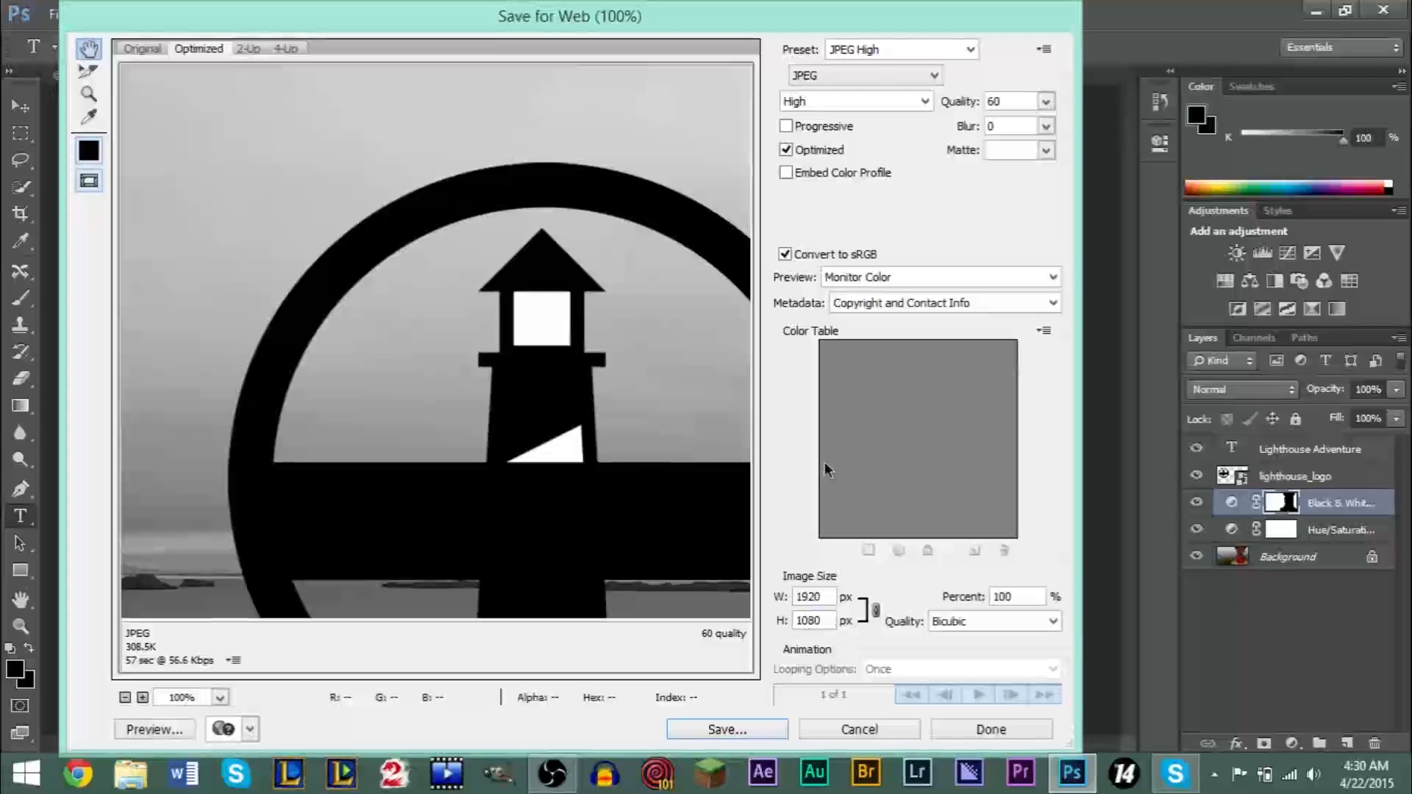
left_click(863, 727)
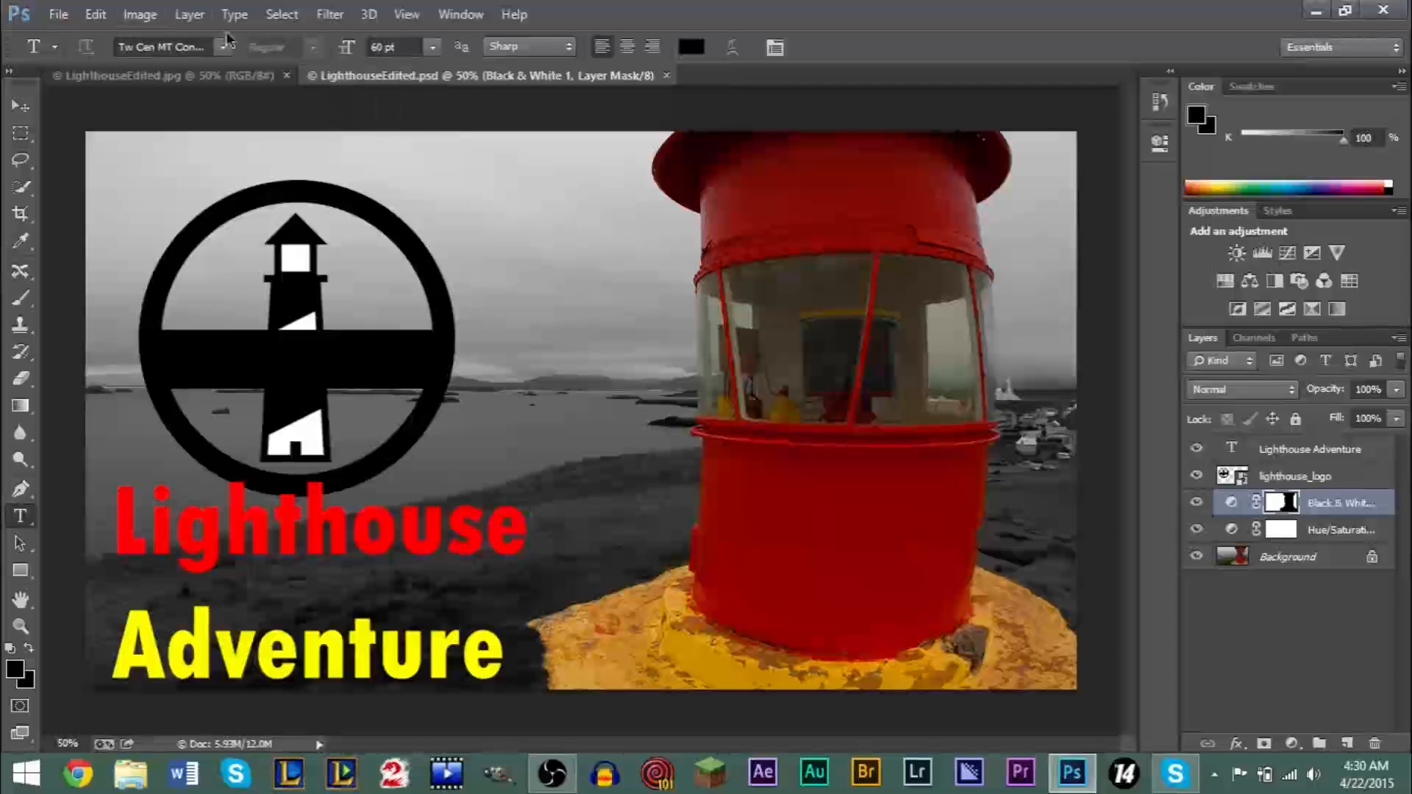
left_click(196, 14)
mouse_move(379, 212)
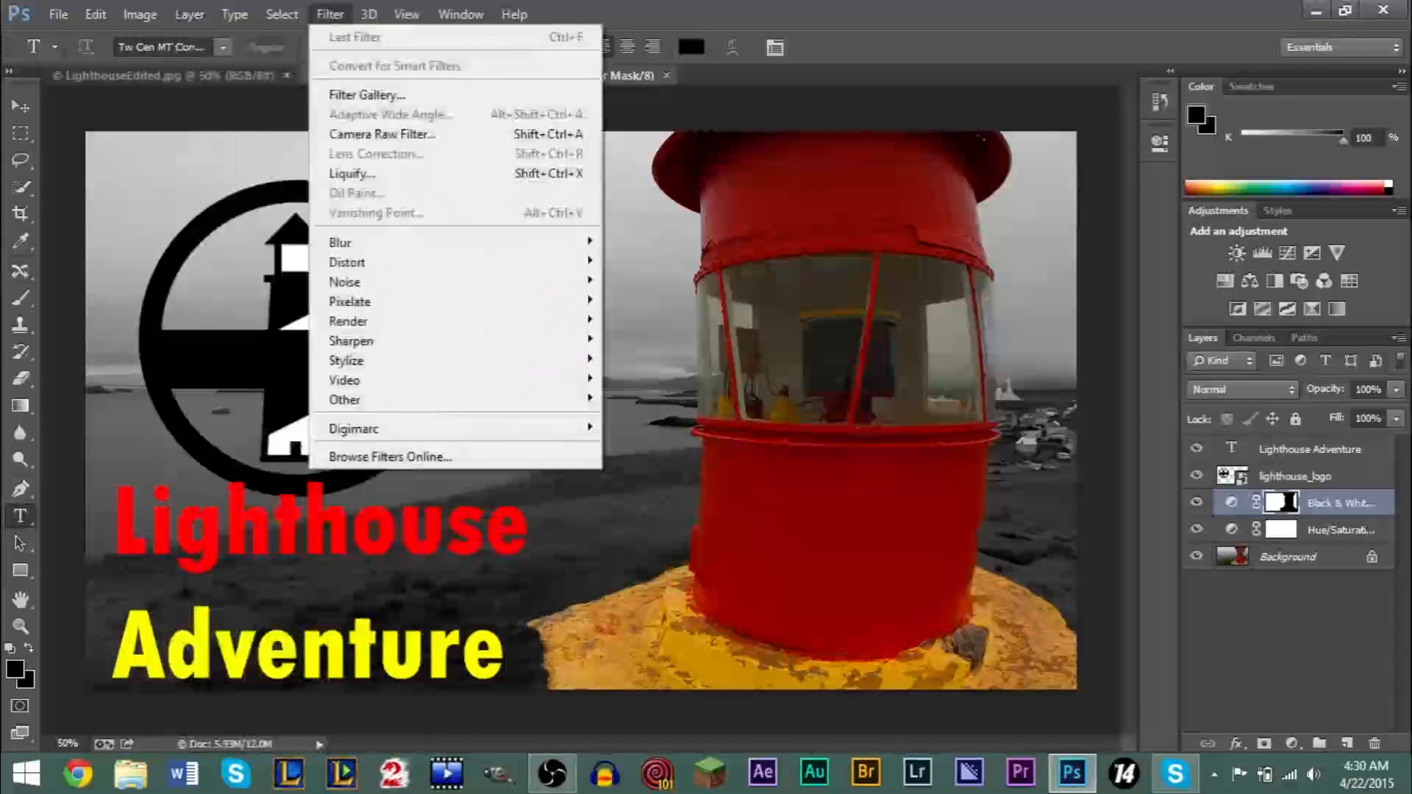
mouse_move(368, 12)
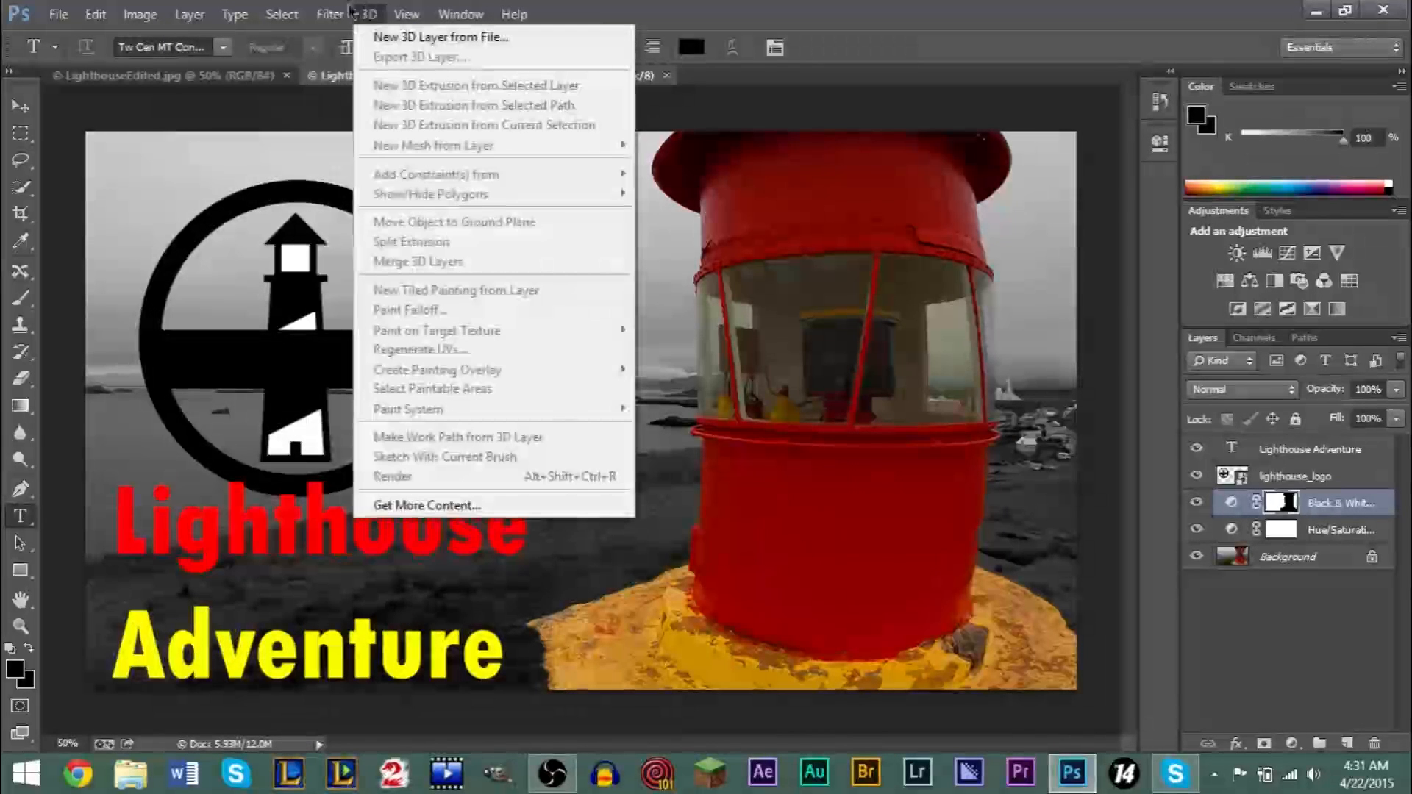
mouse_move(229, 14)
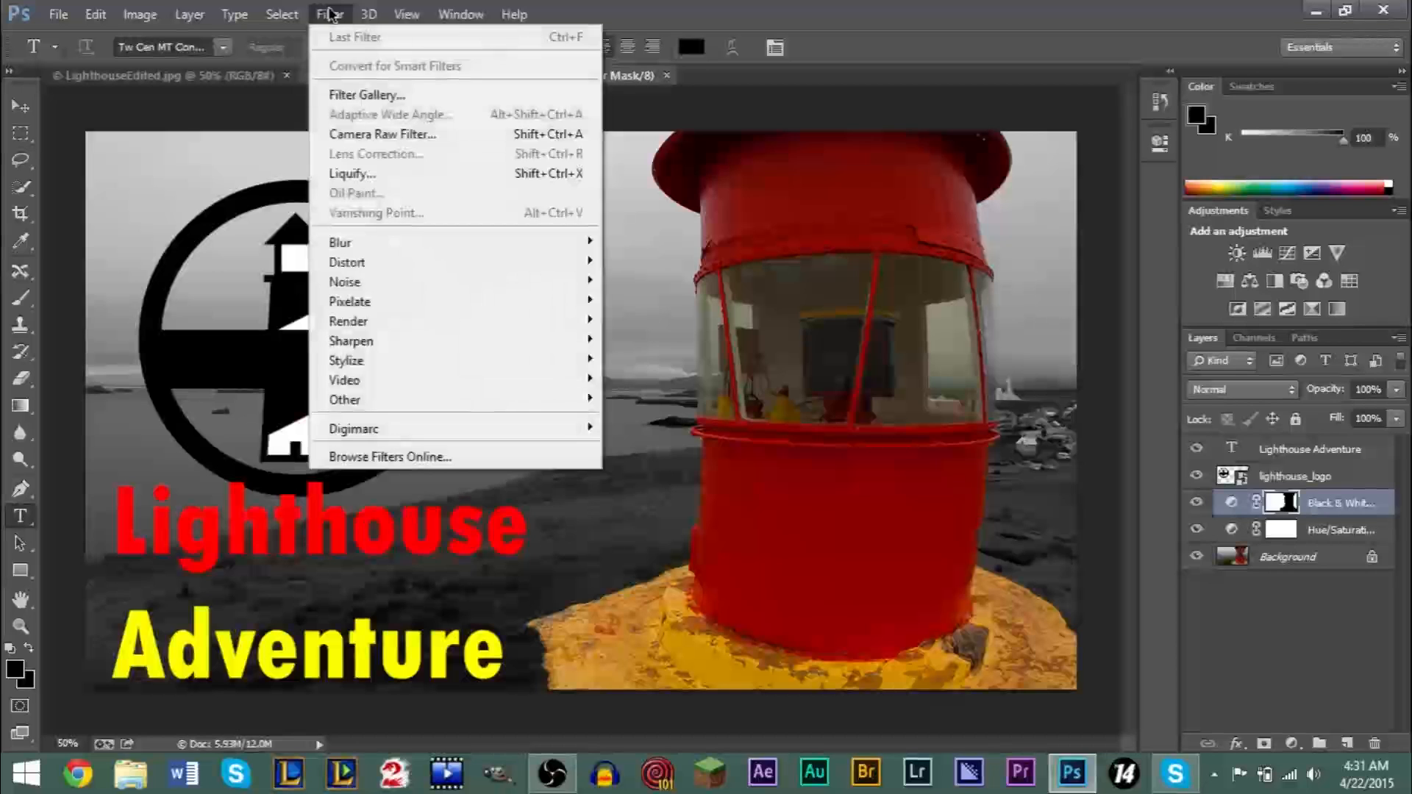
mouse_move(374, 246)
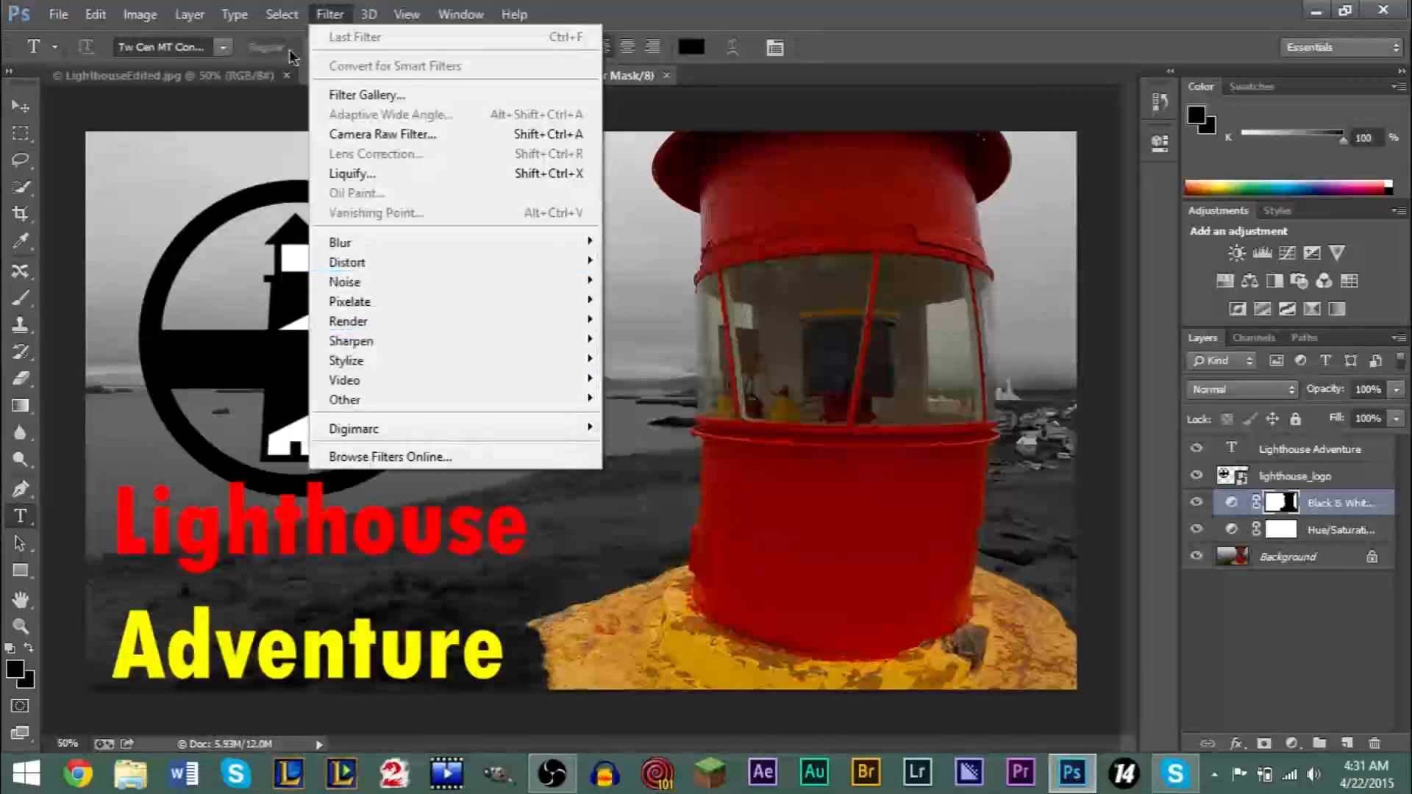
mouse_move(59, 14)
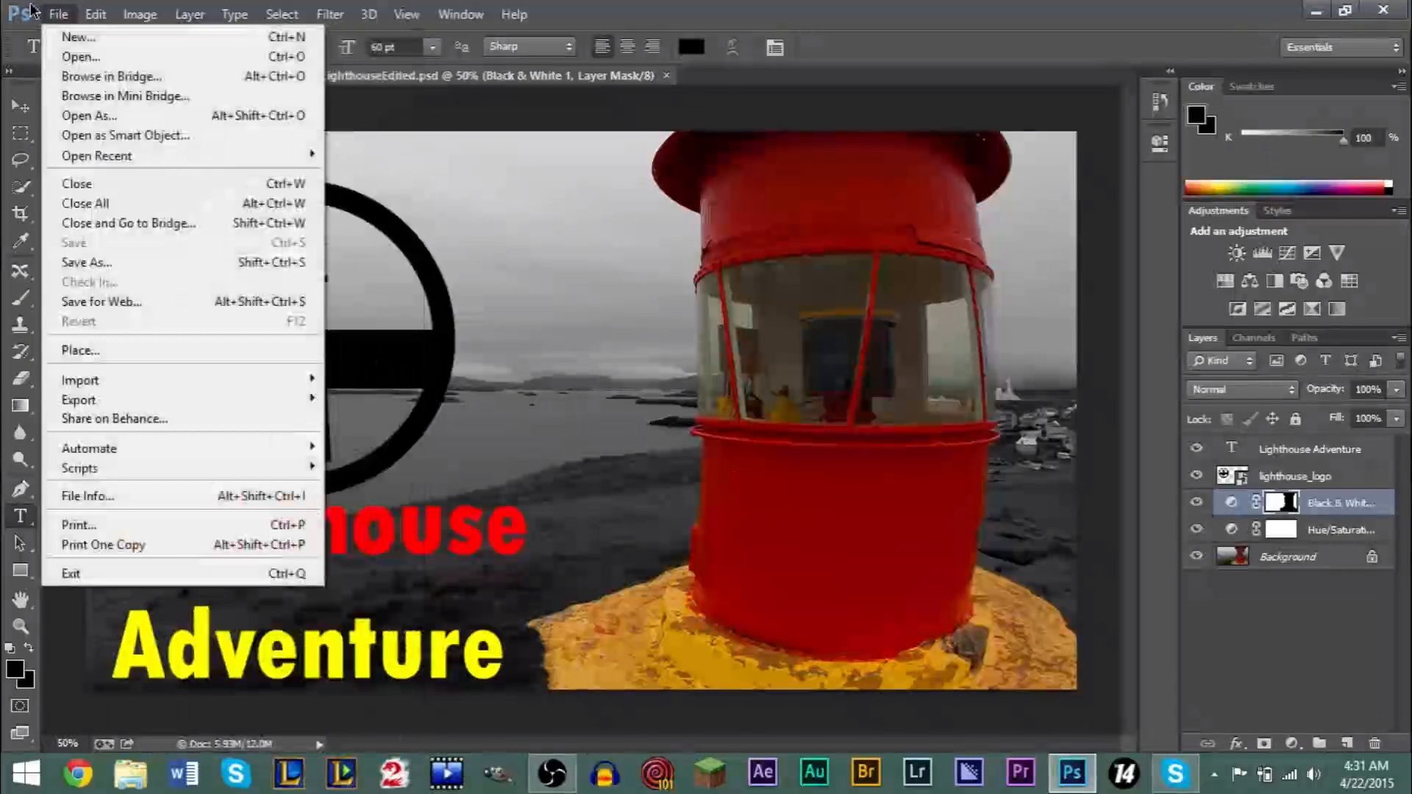
left_click(526, 117)
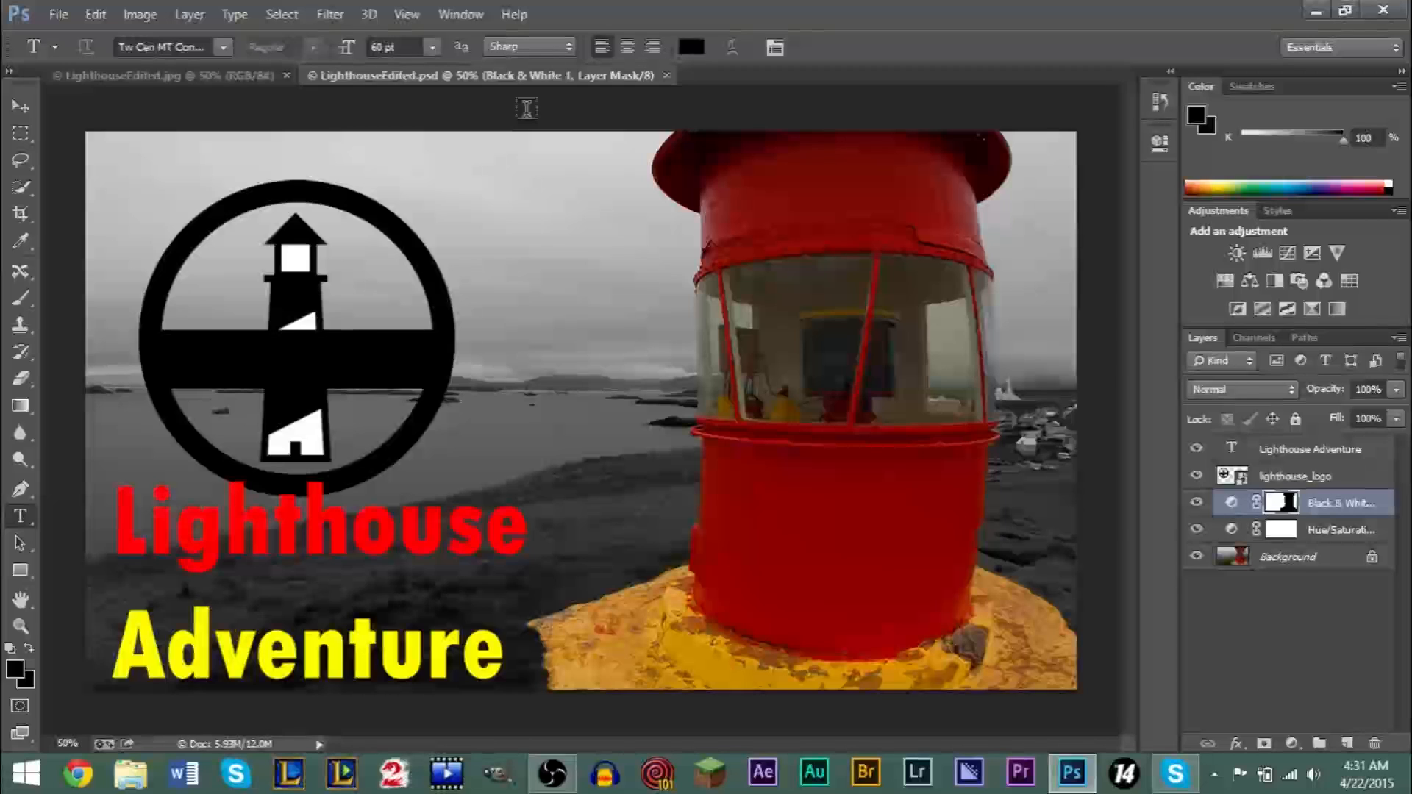